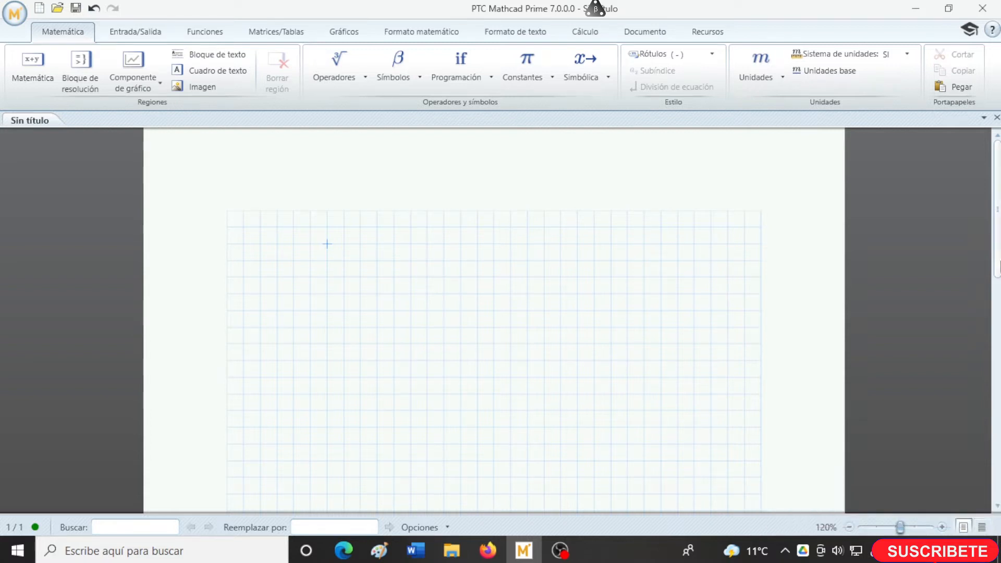
- Evaluate the sum 5+3 in a math region near the upper part of the worksheet
{"action": "mouse_move", "coordinate": [997, 256]}
{"action": "left_mouse_down"}
{"action": "mouse_move", "coordinate": [997, 337]}
{"action": "mouse_move", "coordinate": [996, 257]}
{"action": "left_mouse_up"}
{"action": "type", "text": "5+3"}
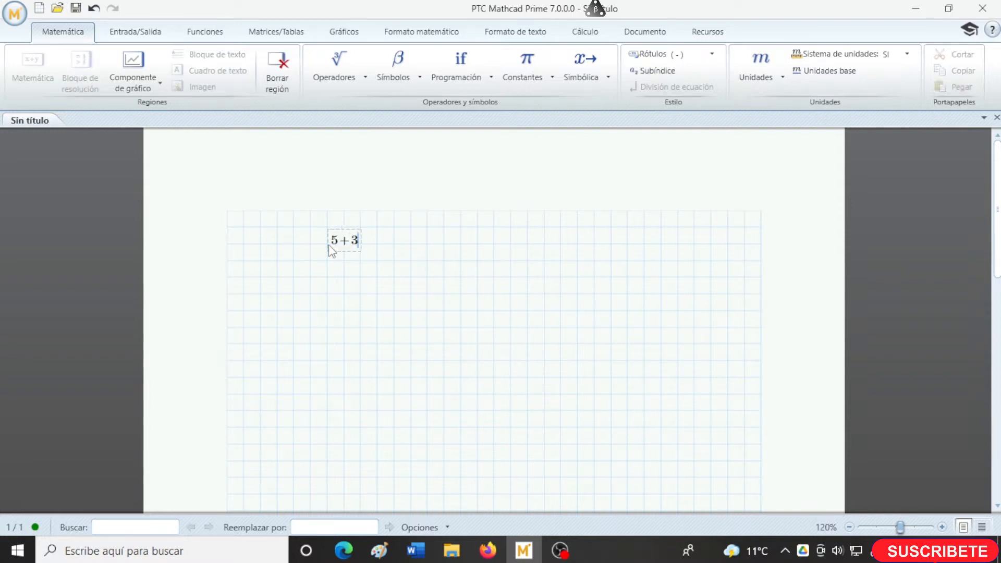
{"action": "type", "text": "=8"}
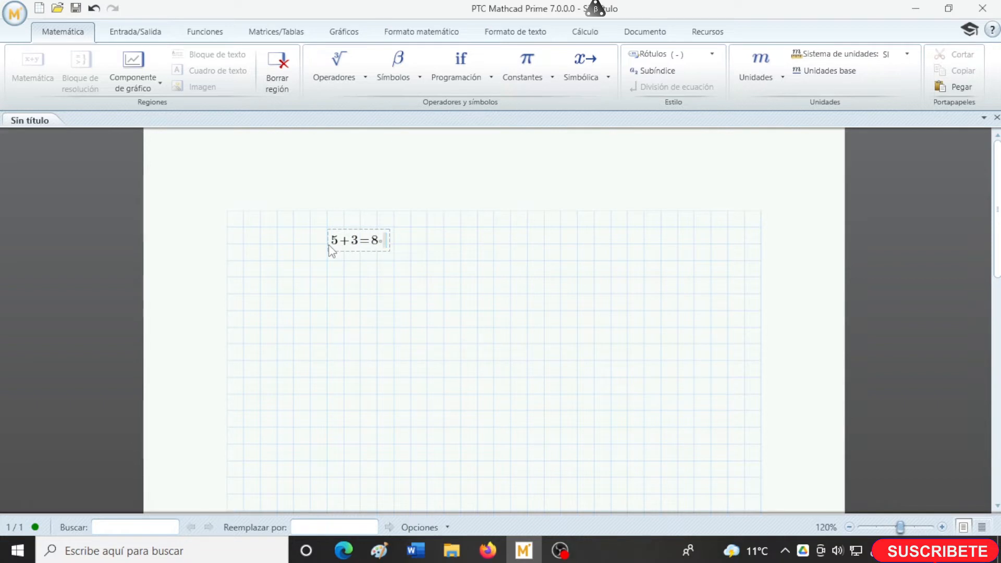
- Evaluate the product 5*4 in a second math region, a few grid squares beside the sum
{"action": "key", "text": "Right"}
{"action": "key", "text": "Right"}
{"action": "key", "text": "Right"}
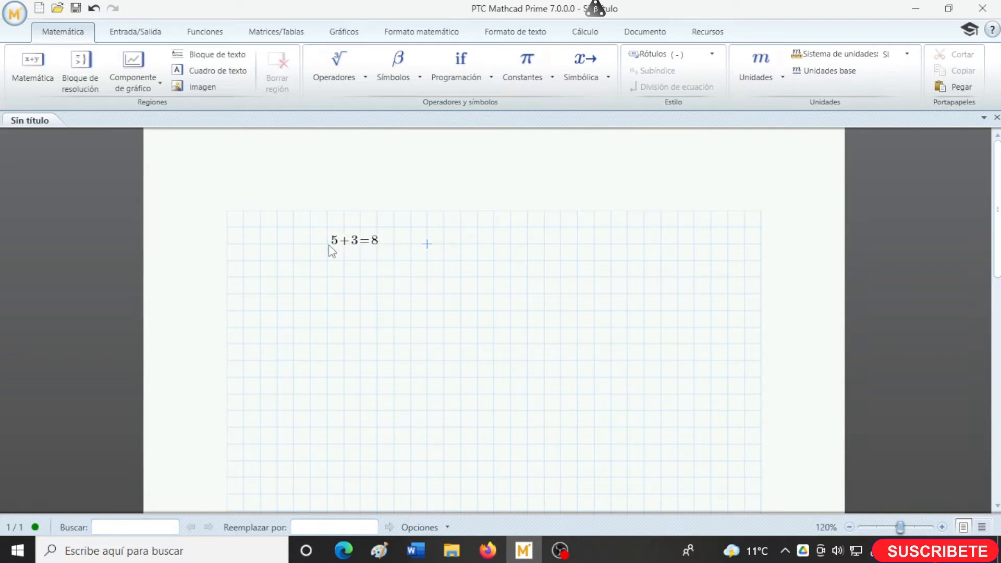
{"action": "type", "text": "5*4"}
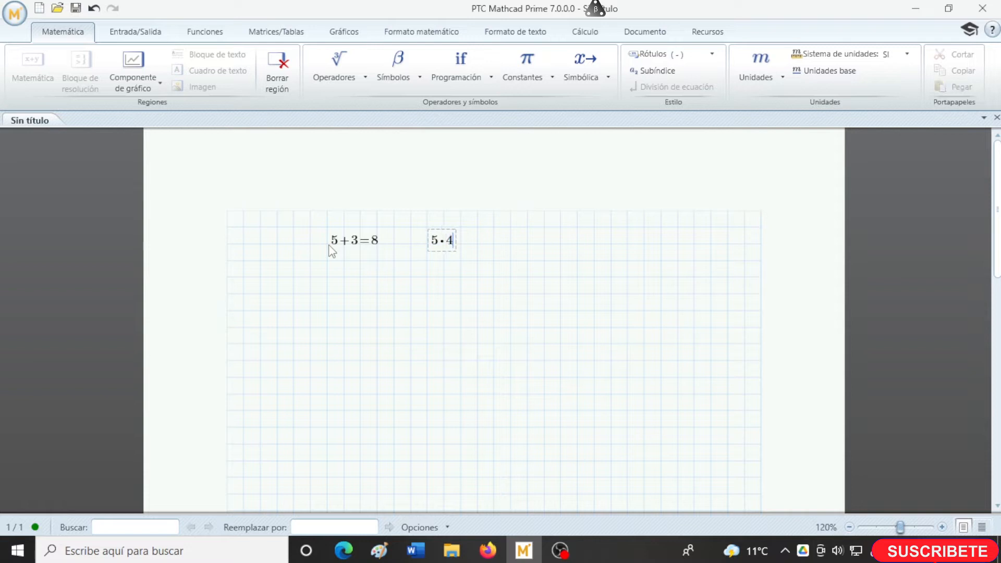
{"action": "type", "text": "=20"}
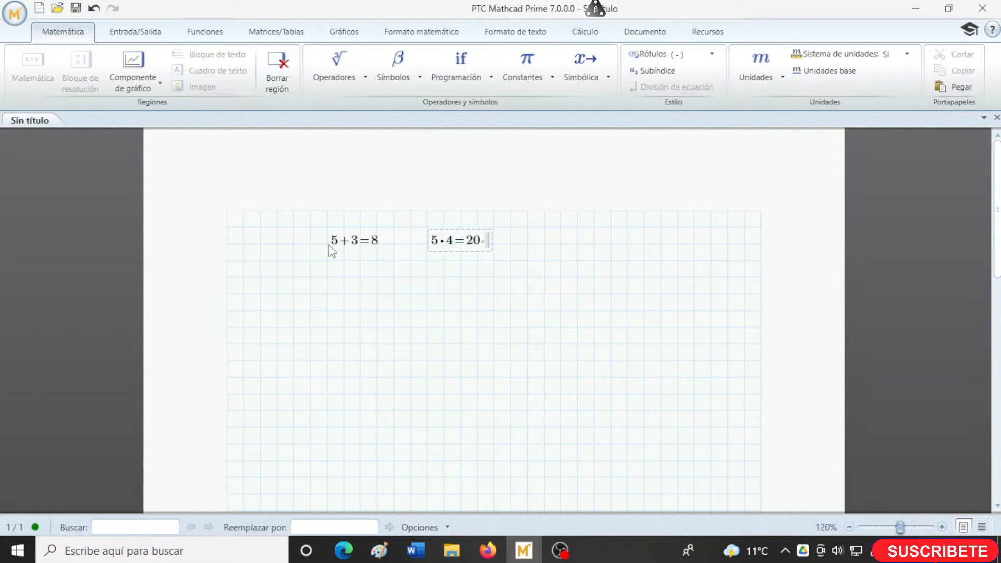
{"action": "key", "text": "Right"}
{"action": "key", "text": "Right"}
{"action": "key", "text": "Return"}
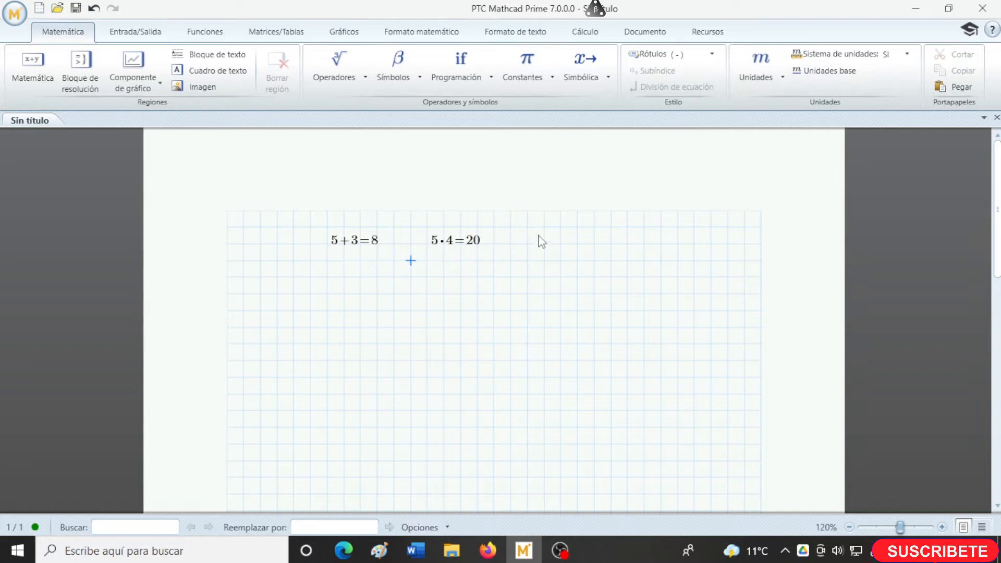
- Try to write the words HOLA, MUNDO, SE, PUEDE and NO in a math region below the sum, and cut the region
{"action": "key", "text": "Left"}
{"action": "key", "text": "Left"}
{"action": "key", "text": "Left"}
{"action": "key", "text": "Down"}
{"action": "key", "text": "Left"}
{"action": "type", "text": "HOLA"}
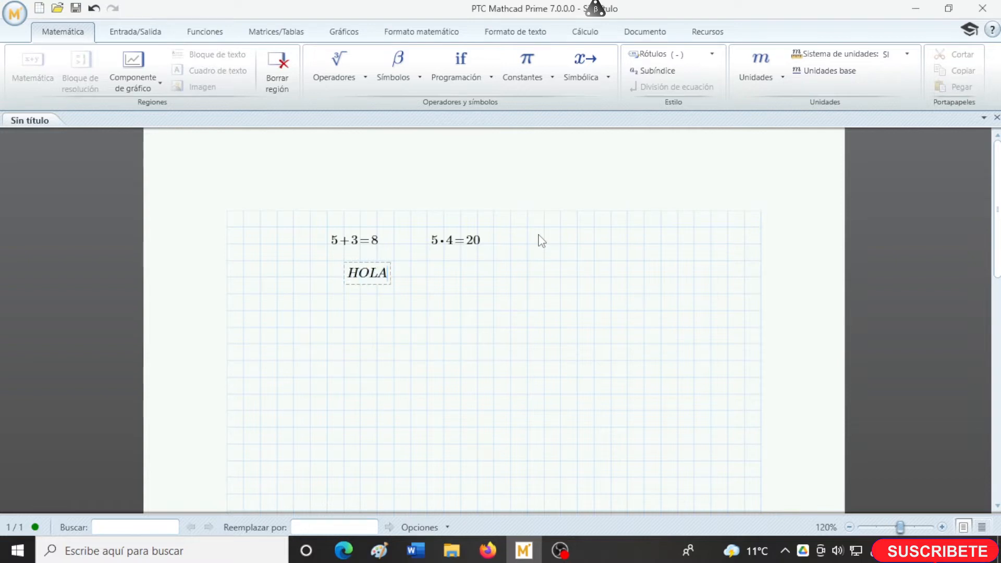
{"action": "type", "text": "MUNDO"}
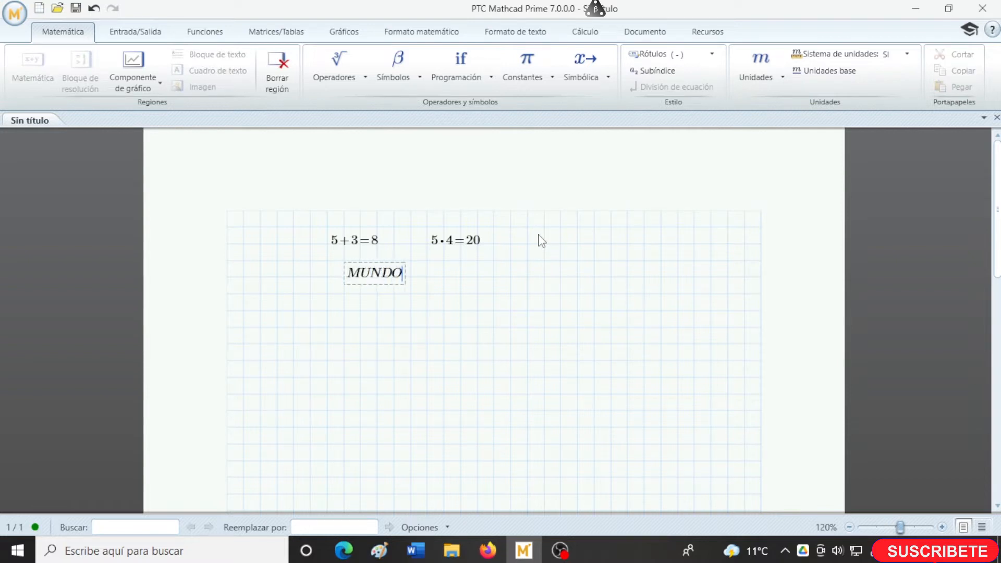
{"action": "key", "text": "BackSpace"}
{"action": "key", "text": "BackSpace"}
{"action": "key", "text": "BackSpace"}
{"action": "key", "text": "BackSpace"}
{"action": "key", "text": "BackSpace"}
{"action": "type", "text": "SE"}
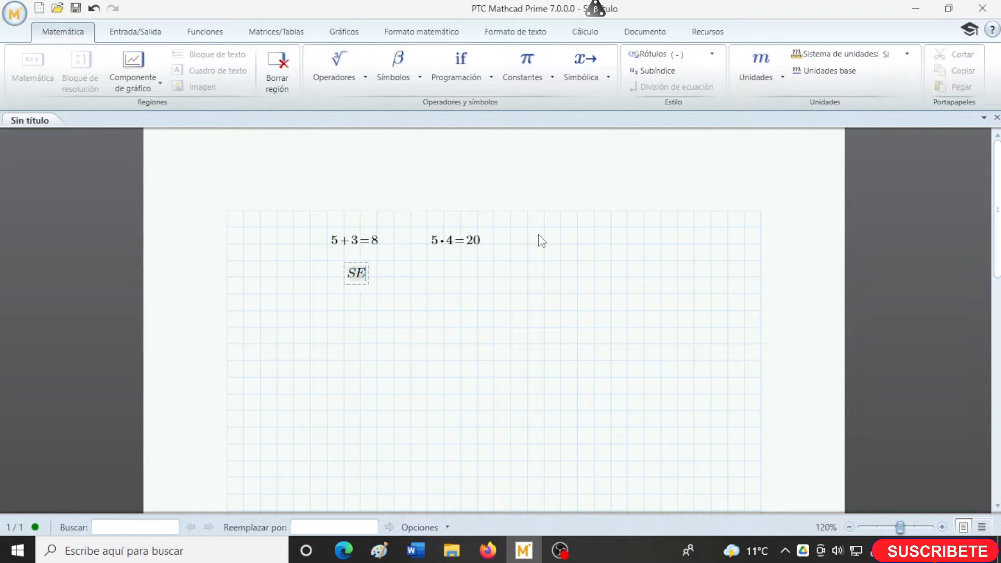
{"action": "key", "text": "BackSpace"}
{"action": "key", "text": "BackSpace"}
{"action": "type", "text": "PUEDE"}
{"action": "key", "text": "shift+Home"}
{"action": "type", "text": "NO"}
{"action": "left_click", "coordinate": [365, 285]}
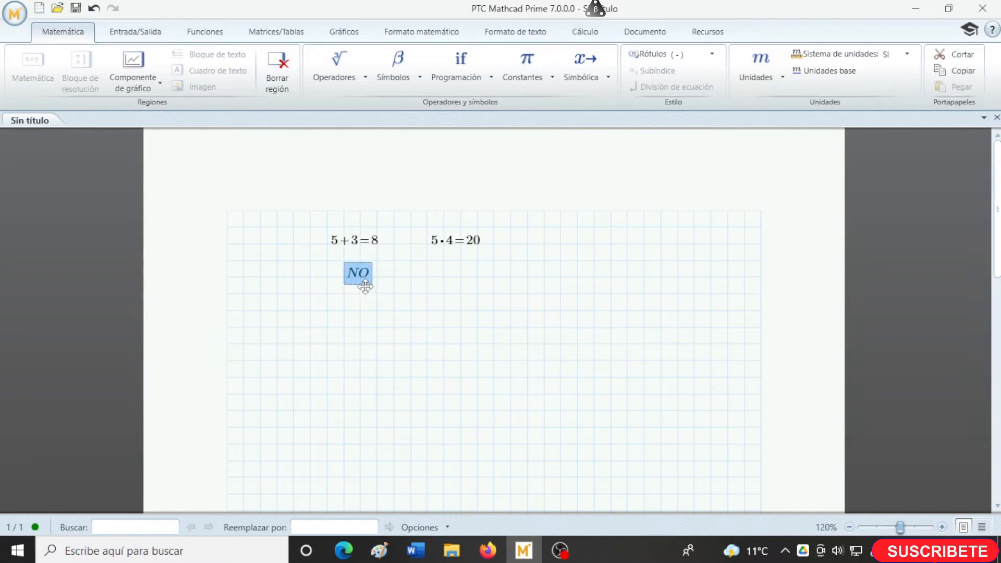
{"action": "key", "text": "ctrl+x"}
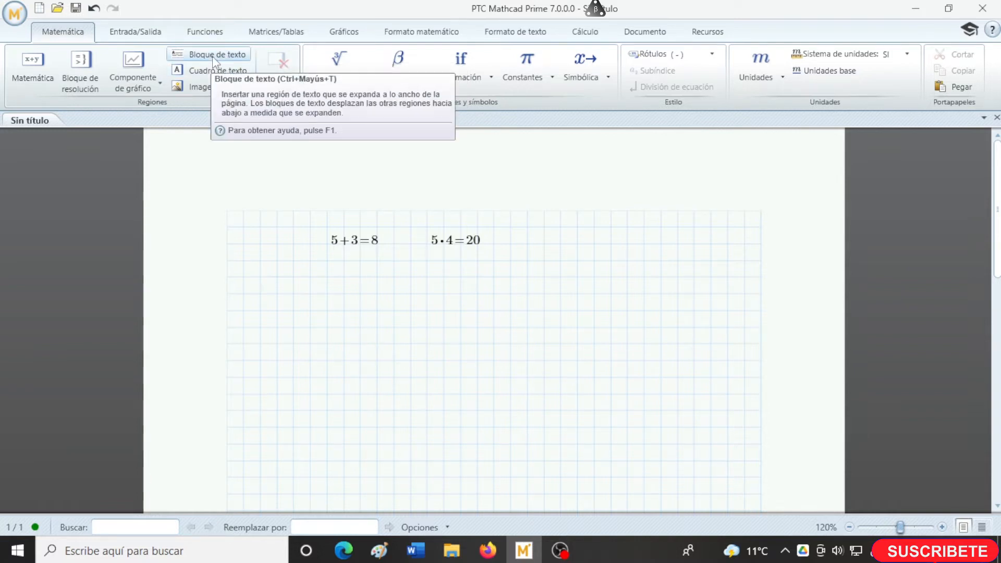
- Insert a text block below the calculations reading "ESTE ES UN BLOQUE DE TEXTO"
{"action": "left_click", "coordinate": [261, 310]}
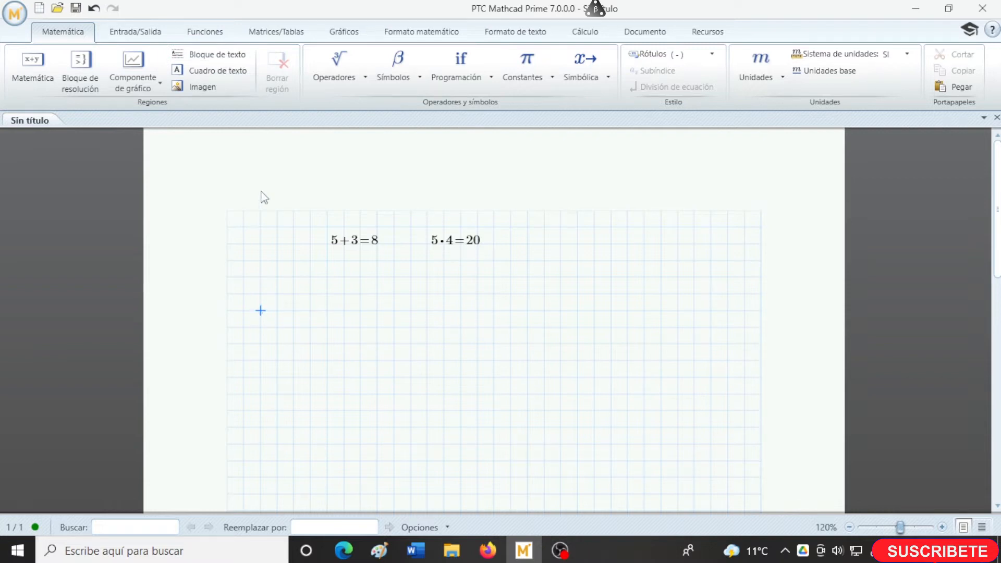
{"action": "left_click", "coordinate": [218, 72]}
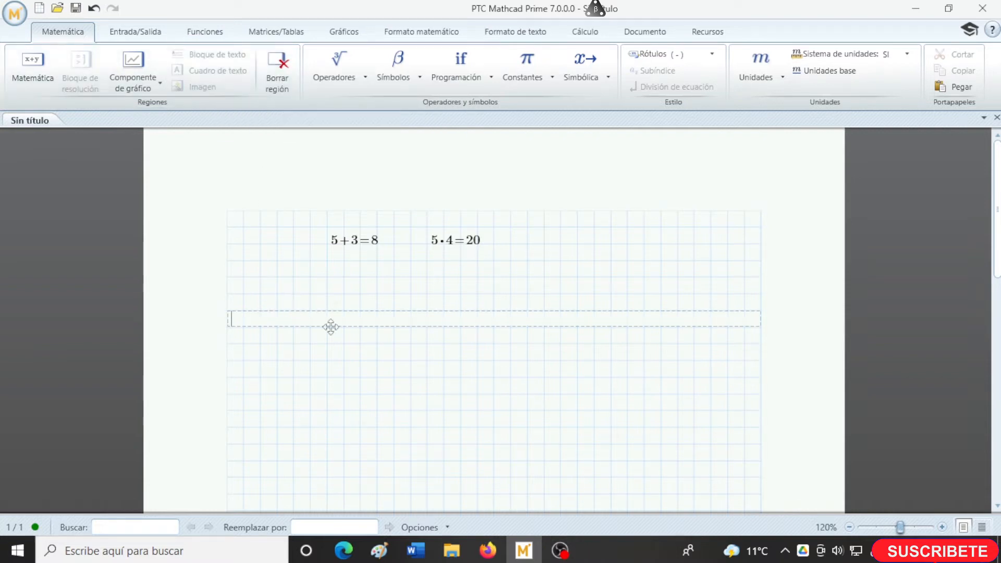
{"action": "type", "text": "ESTE ES UN BLOQUE"}
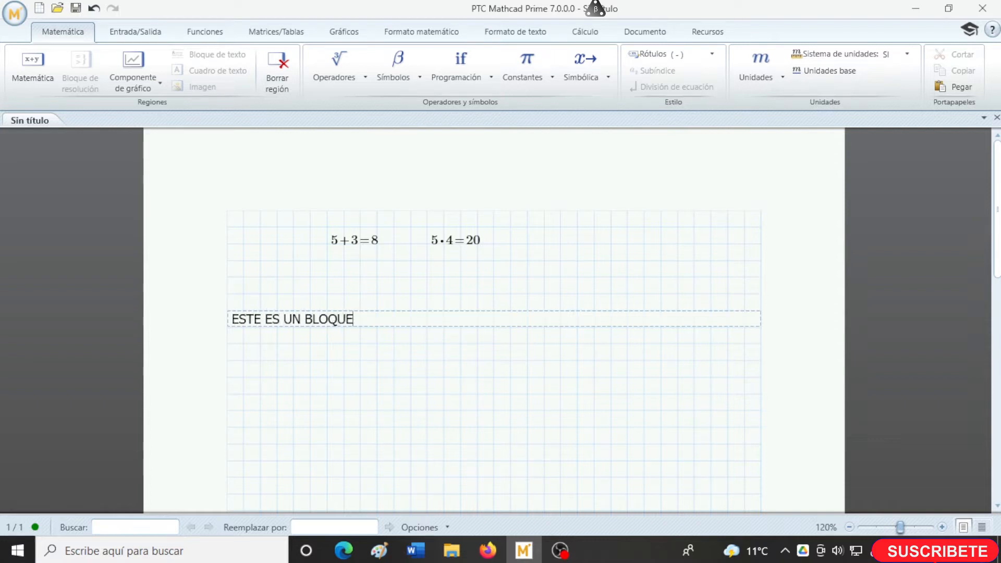
{"action": "type", "text": " DE TEXTO"}
- Insert a text box beneath the text block, near the page's middle, reading "ESTE ES UN CUADRO DE TEXTO"
{"action": "left_click", "coordinate": [427, 392]}
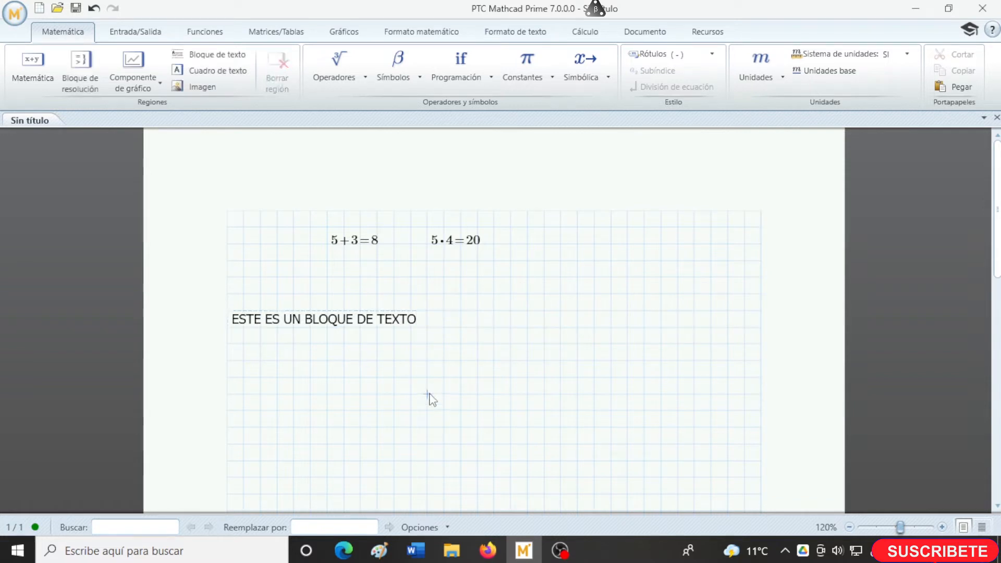
{"action": "left_click", "coordinate": [221, 70]}
{"action": "type", "text": "ESTE ES UN"}
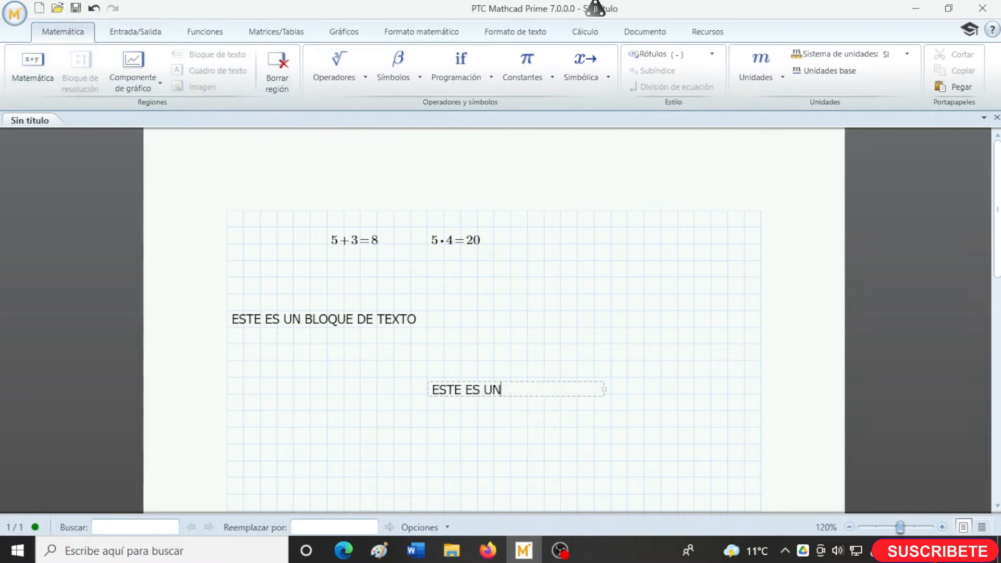
{"action": "type", "text": " CUADRO DE TEXTO"}
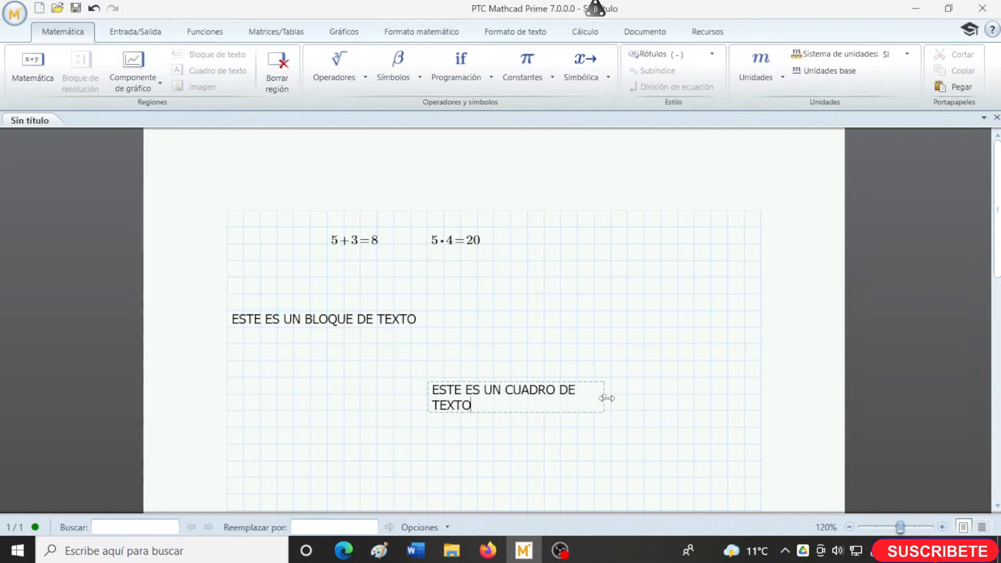
- Widen the text box so its text fits on one line, and move it about five grid squares to the right
{"action": "left_click_drag", "start_coordinate": [605, 399], "coordinate": [659, 400]}
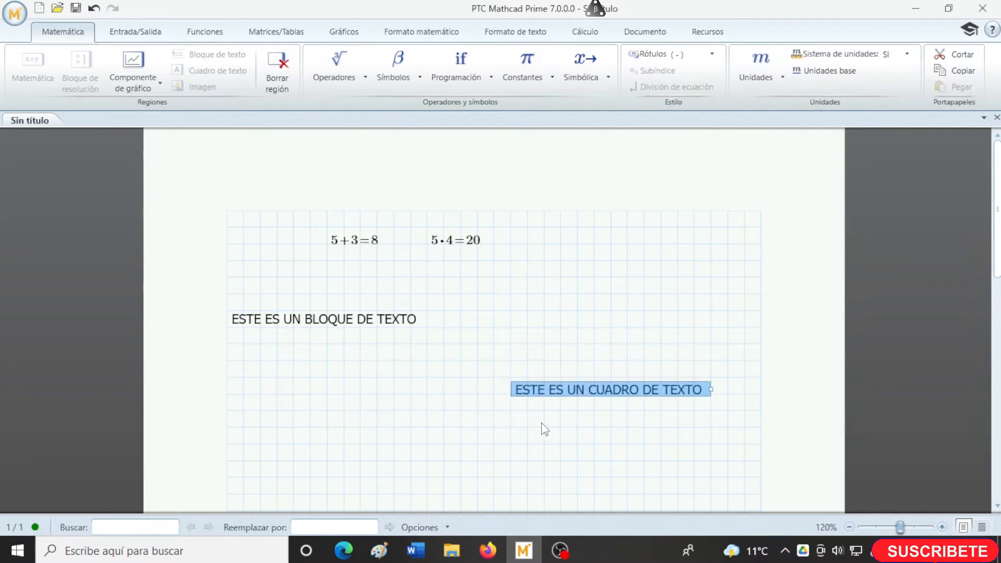
- Move the text block up by one grid row and place the cursor in the text box
{"action": "left_click", "coordinate": [428, 327]}
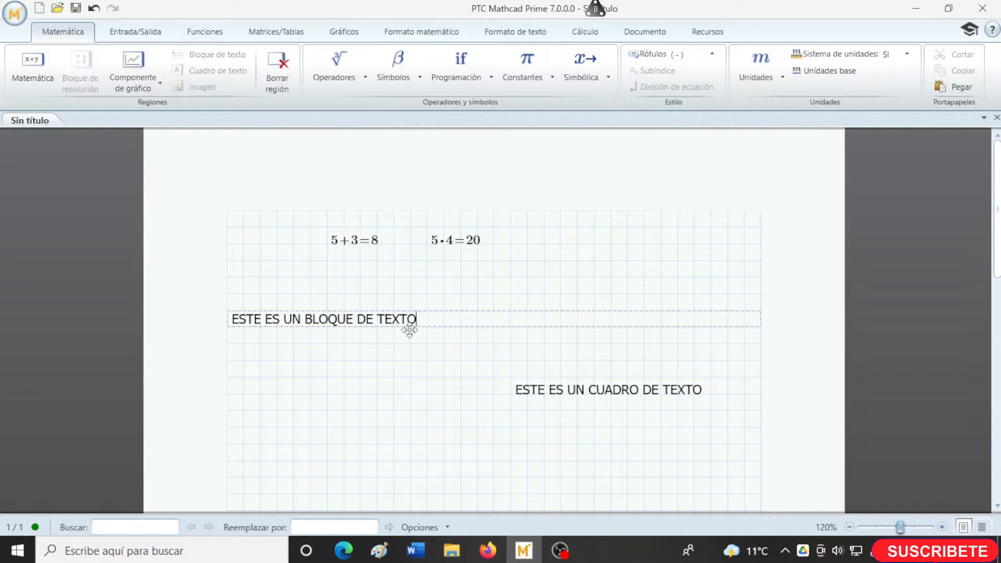
{"action": "left_click", "coordinate": [409, 319]}
{"action": "left_click_drag", "start_coordinate": [409, 320], "coordinate": [451, 306]}
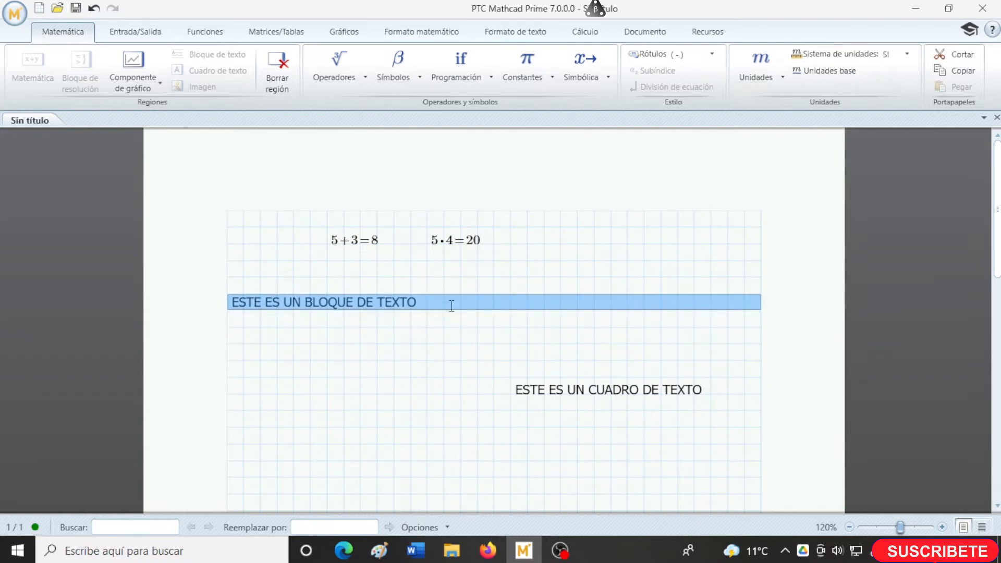
{"action": "left_click", "coordinate": [549, 389]}
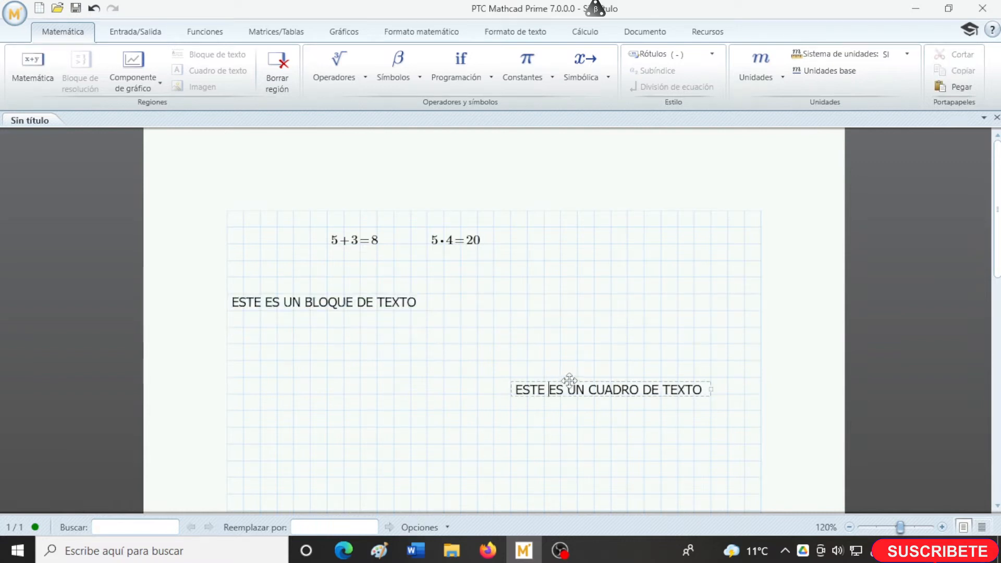
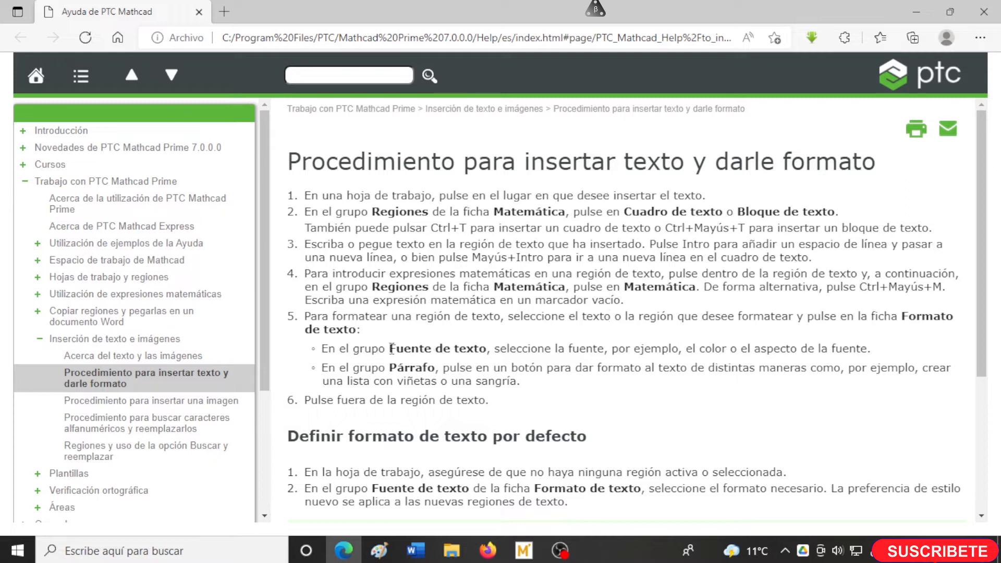
- Read the help page's steps for inserting and formatting text and for setting the default text format, and close the help
{"action": "scroll", "coordinate": [530, 364], "scroll_direction": "down", "scroll_amount": 4}
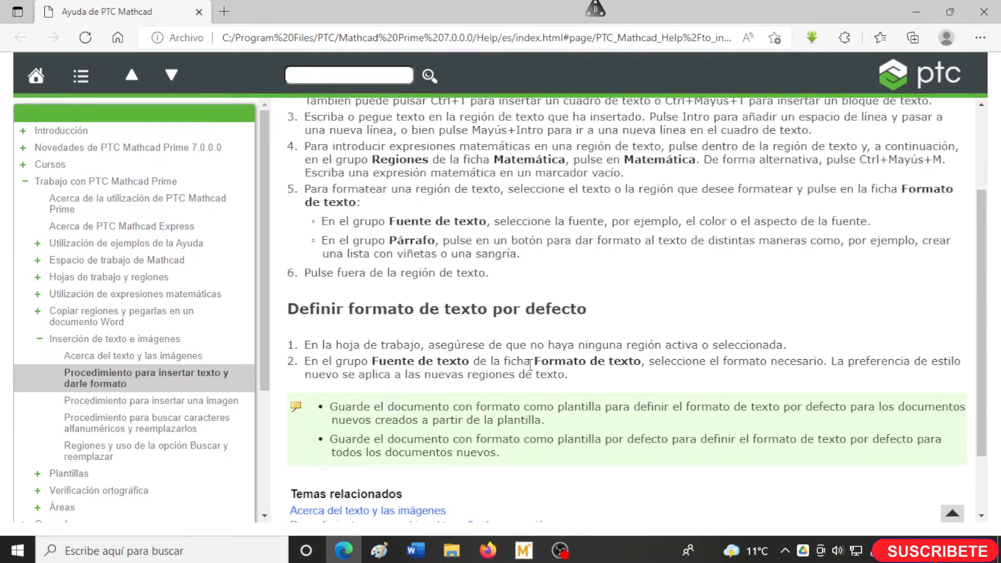
{"action": "scroll", "coordinate": [530, 363], "scroll_direction": "down", "scroll_amount": 1}
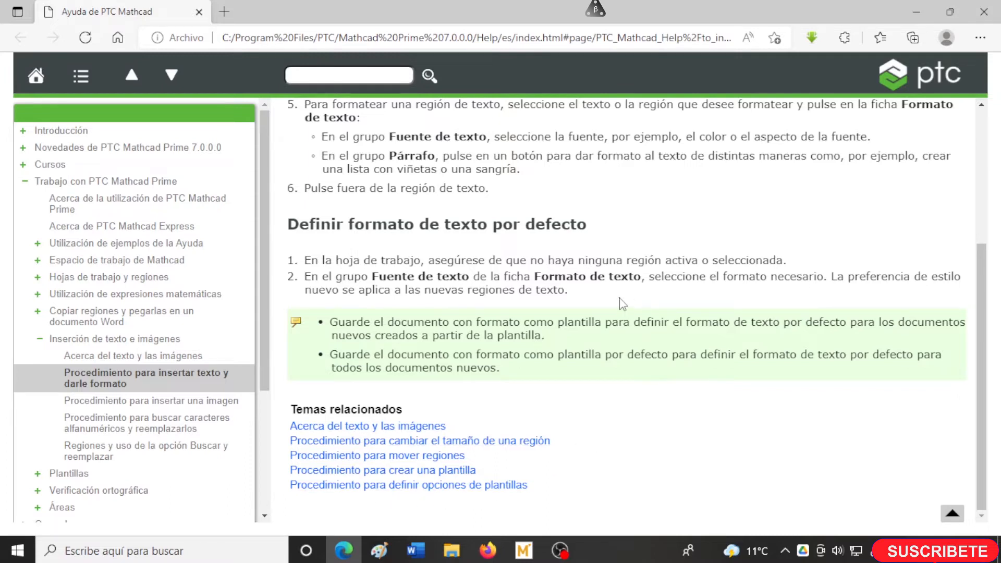
{"action": "scroll", "coordinate": [620, 301], "scroll_direction": "up", "scroll_amount": 5}
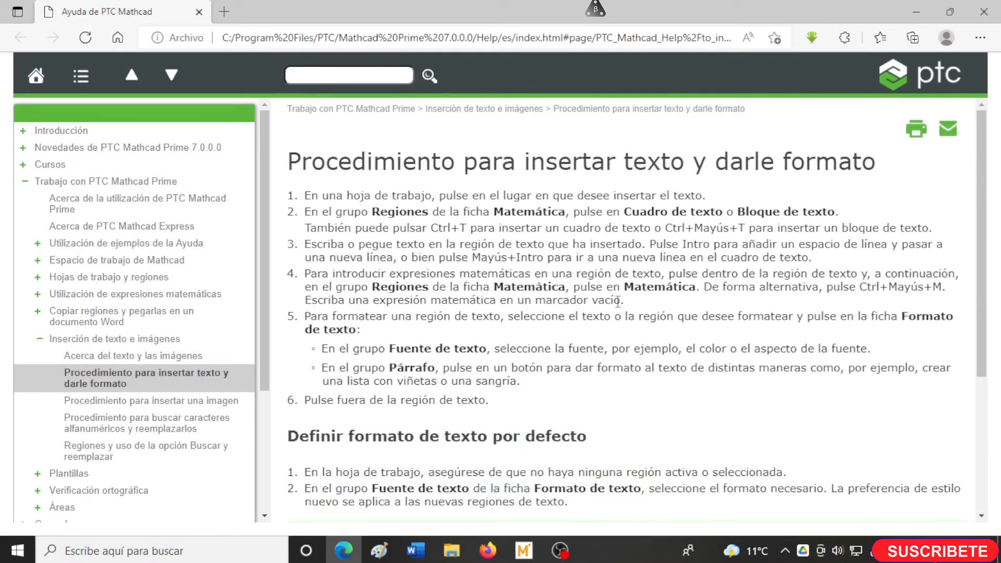
{"action": "left_click", "coordinate": [983, 12]}
- Insert a text box reading "AYUDA F1" to the right of the shortcut notes, in the empty area below the existing text box
{"action": "left_click", "coordinate": [461, 427]}
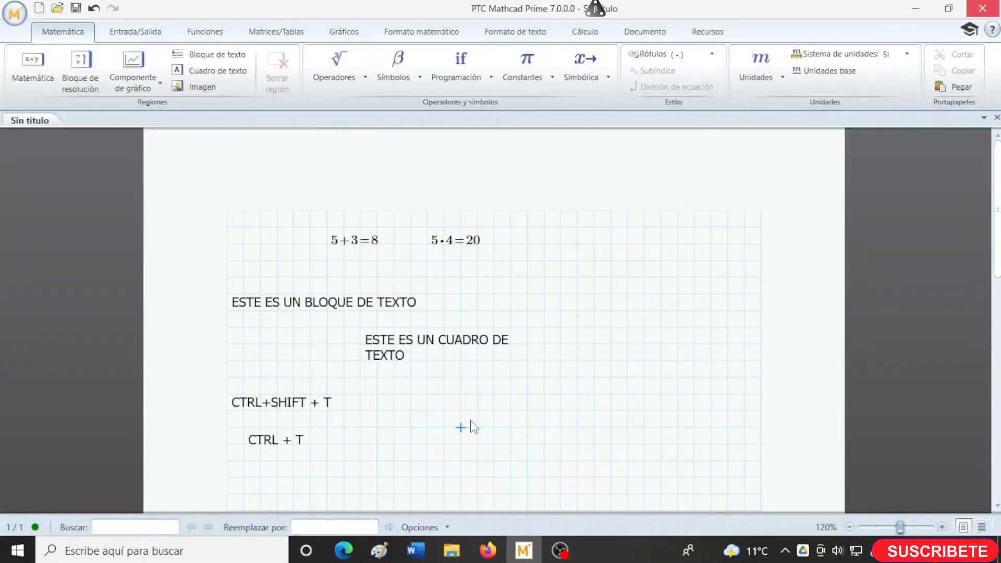
{"action": "key", "text": "ctrl+t"}
{"action": "type", "text": "AYUDA "}
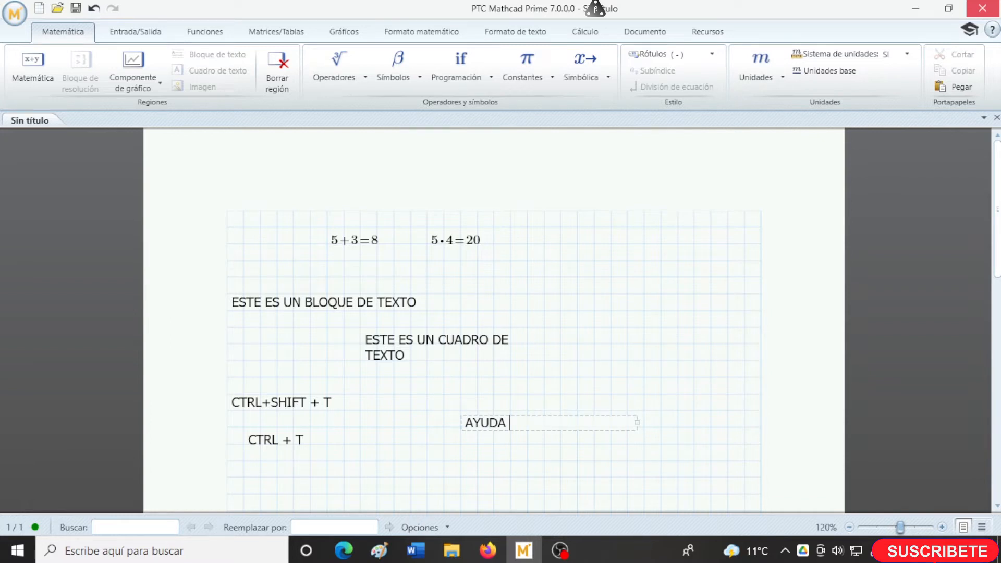
{"action": "type", "text": "F1"}
{"action": "scroll", "coordinate": [551, 442], "scroll_direction": "down", "scroll_amount": 1}
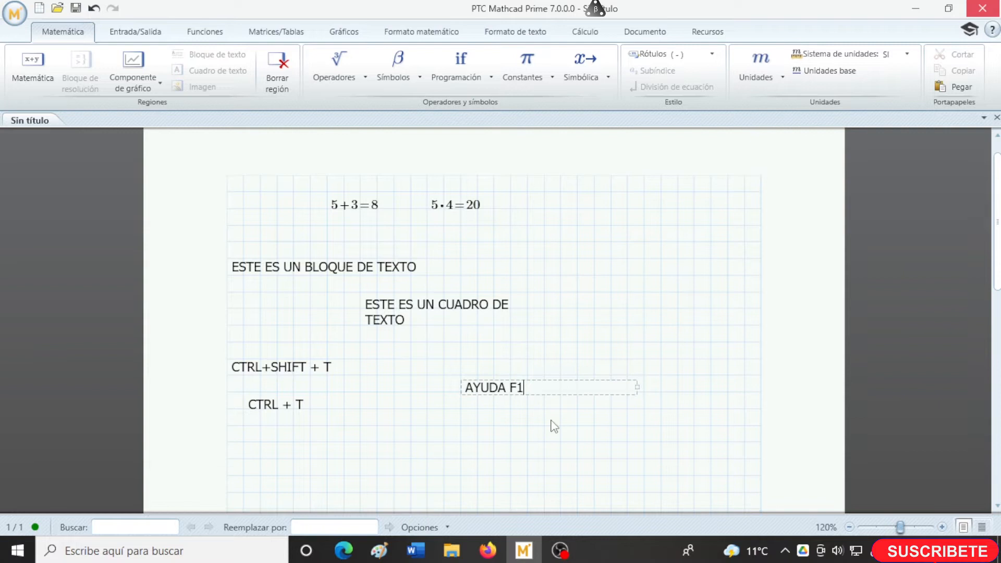
{"action": "left_click", "coordinate": [426, 449]}
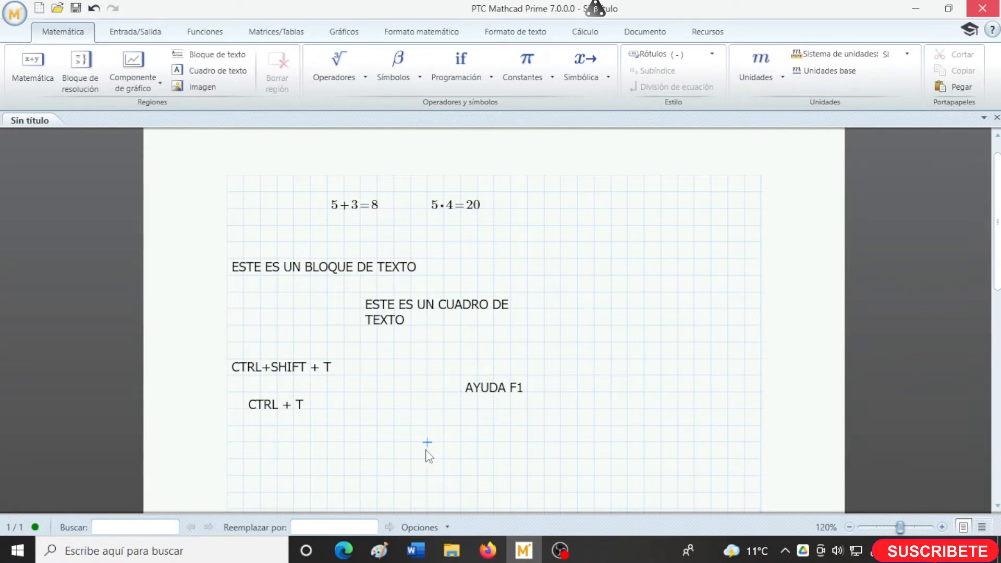
- Insert a text block a few grid rows below the shortcut notes, reading "FORMATO DE TEXTO"
{"action": "scroll", "coordinate": [426, 453], "scroll_direction": "down", "scroll_amount": 2}
{"action": "left_click", "coordinate": [409, 387]}
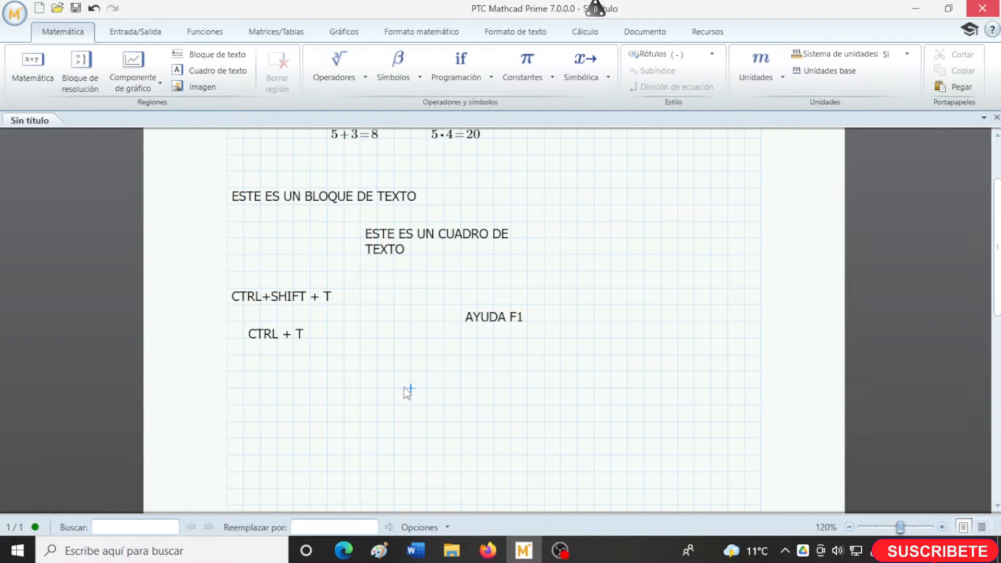
{"action": "key", "text": "ctrl+shift+t"}
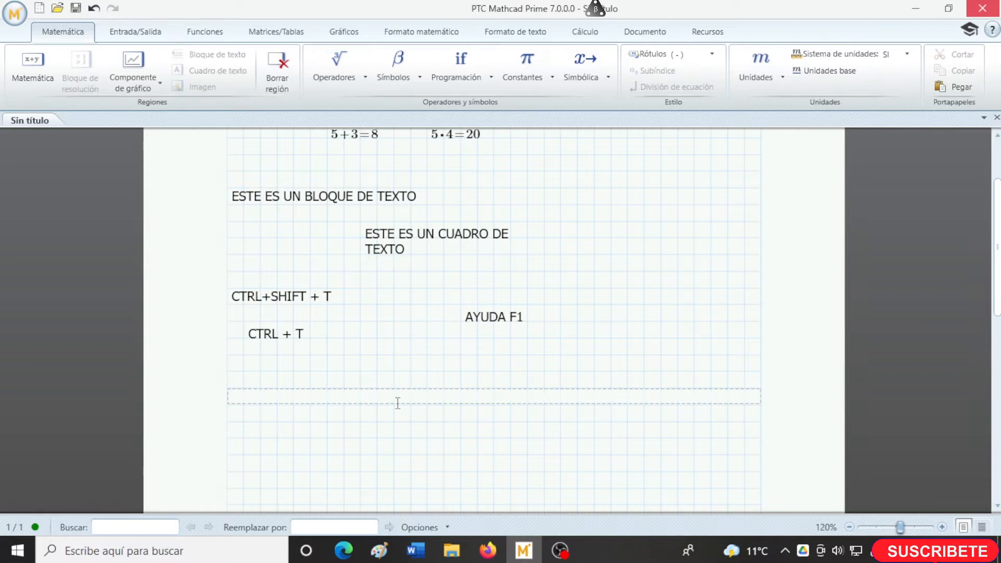
{"action": "left_click", "coordinate": [378, 409]}
{"action": "key", "text": "ctrl+shift+t"}
{"action": "type", "text": "FORMATO DE TEXTO"}
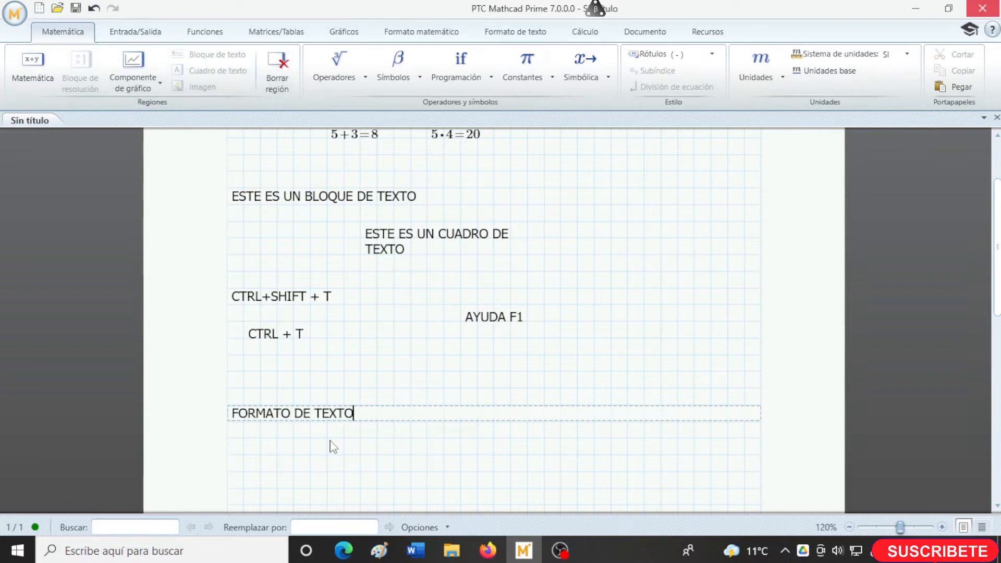
- Set the "FORMATO DE TEXTO" block in red Times New Roman and centre it
{"action": "scroll", "coordinate": [338, 447], "scroll_direction": "down", "scroll_amount": 2}
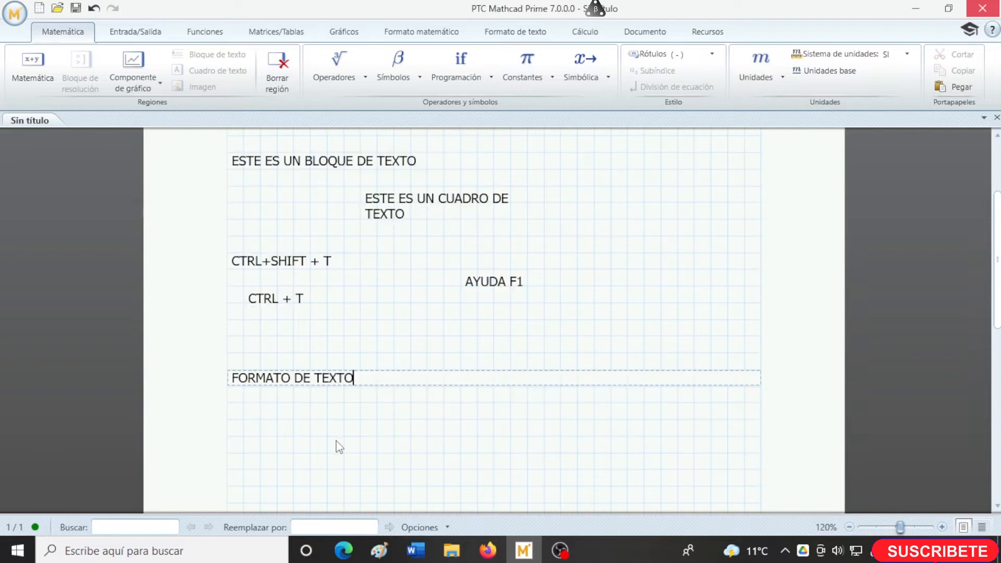
{"action": "scroll", "coordinate": [336, 441], "scroll_direction": "down", "scroll_amount": 1}
{"action": "left_click_drag", "start_coordinate": [357, 308], "coordinate": [247, 315]}
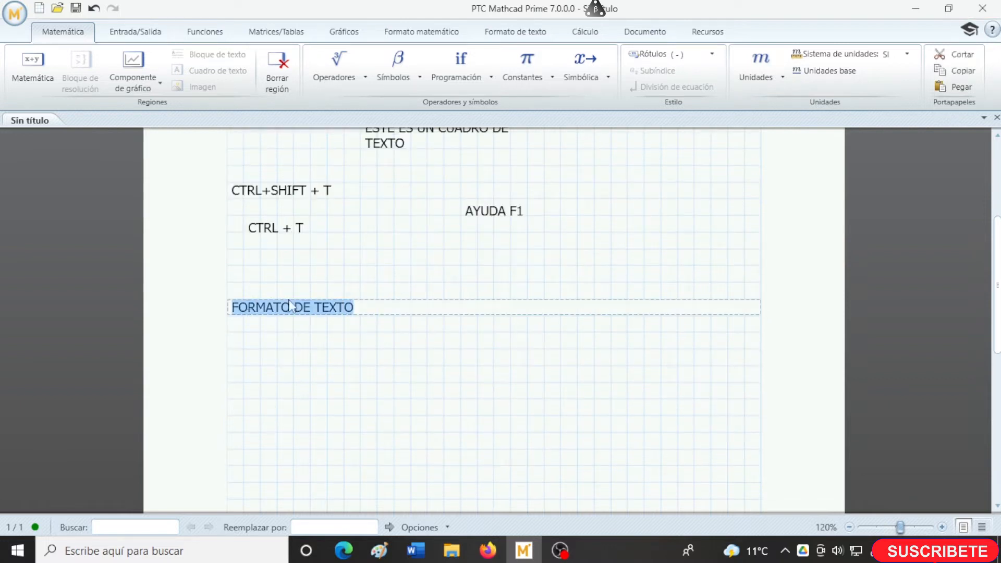
{"action": "left_click", "coordinate": [515, 32]}
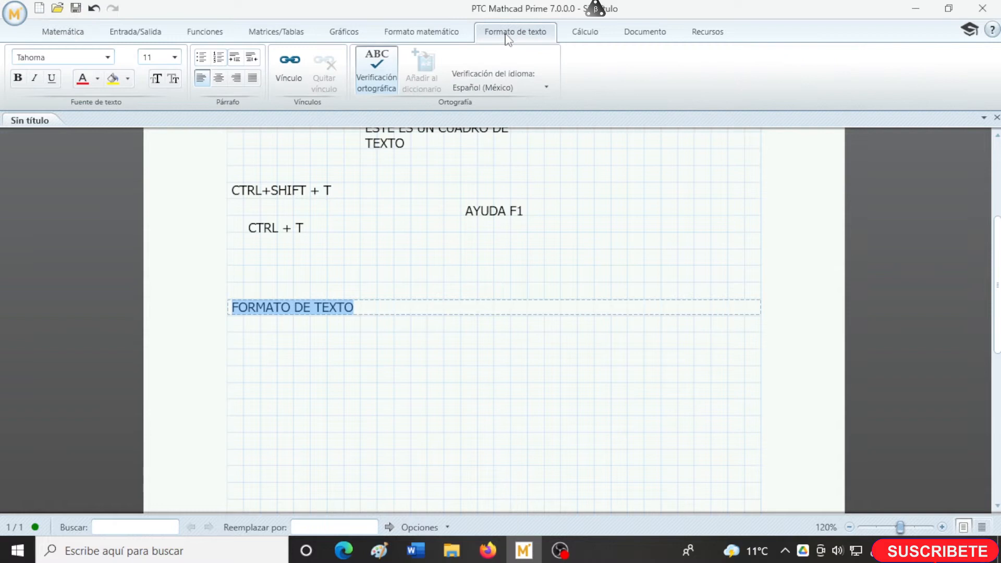
{"action": "left_click", "coordinate": [108, 59]}
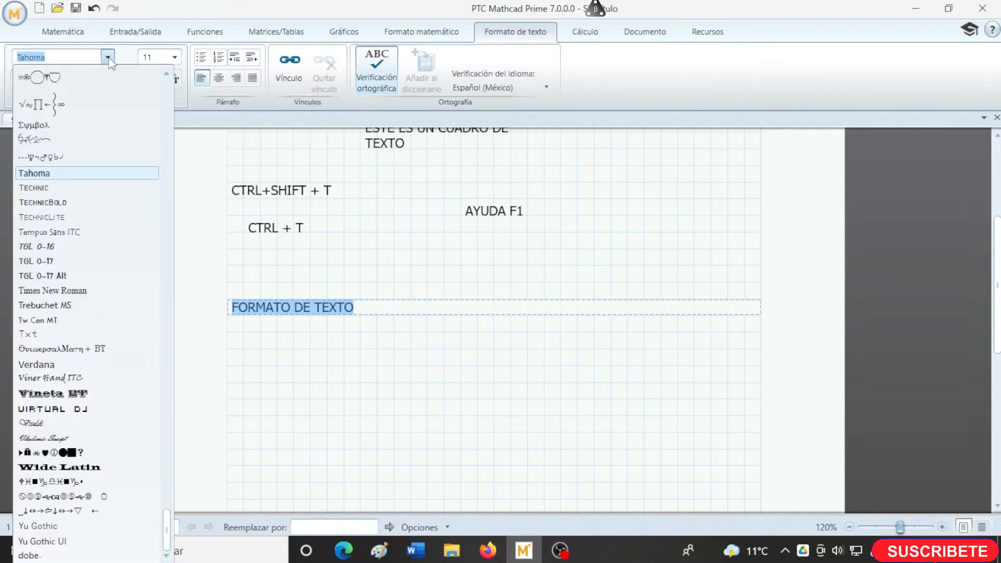
{"action": "left_click", "coordinate": [60, 290]}
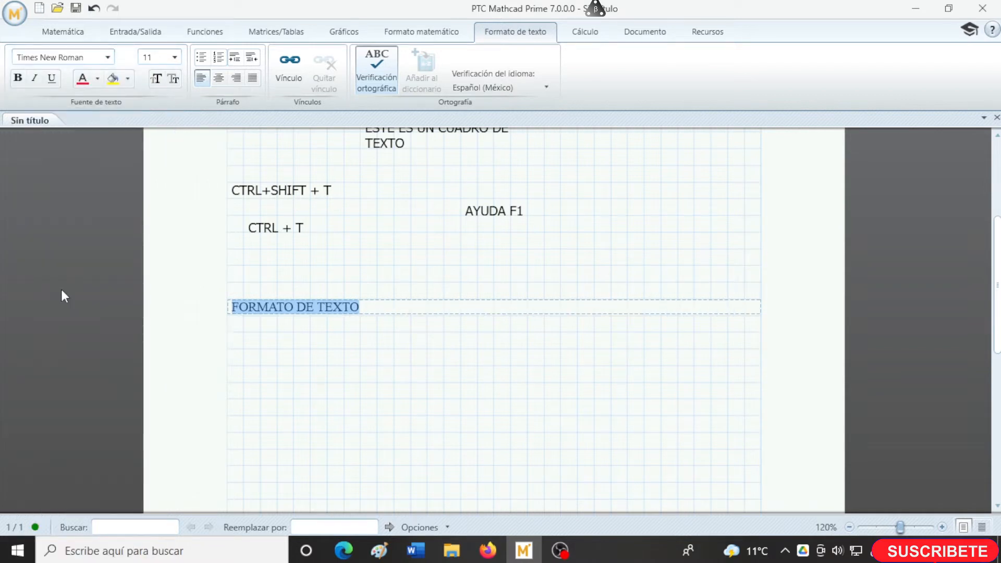
{"action": "left_click", "coordinate": [218, 80]}
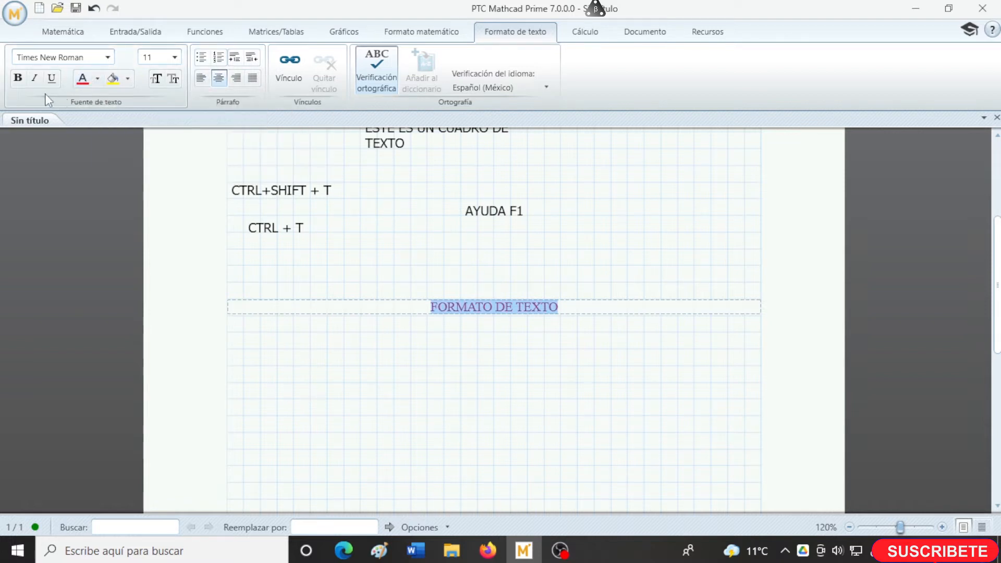
- Make the "FORMATO DE TEXTO" text bold with a font size of 14, and deselect it
{"action": "left_click", "coordinate": [18, 78]}
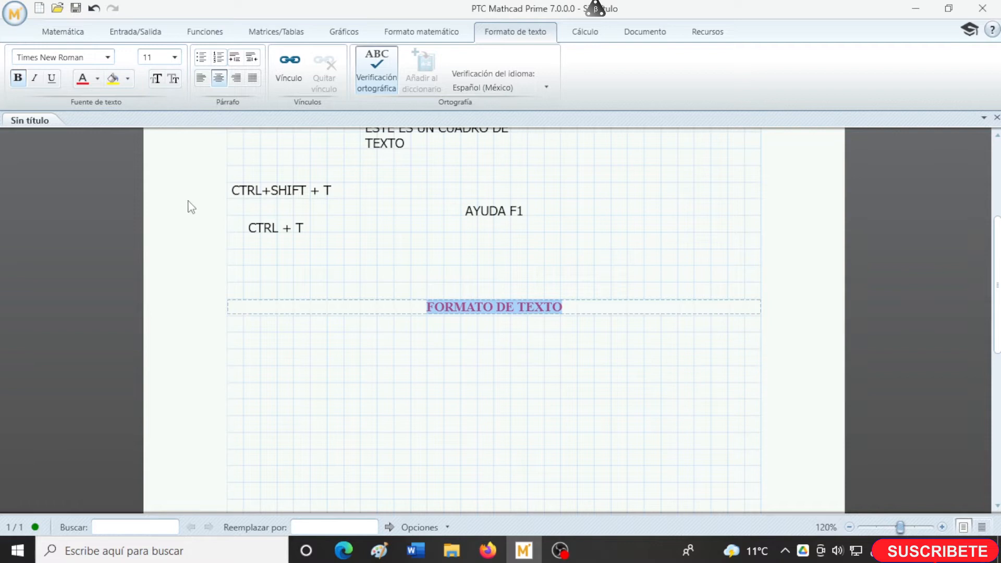
{"action": "left_click", "coordinate": [175, 57]}
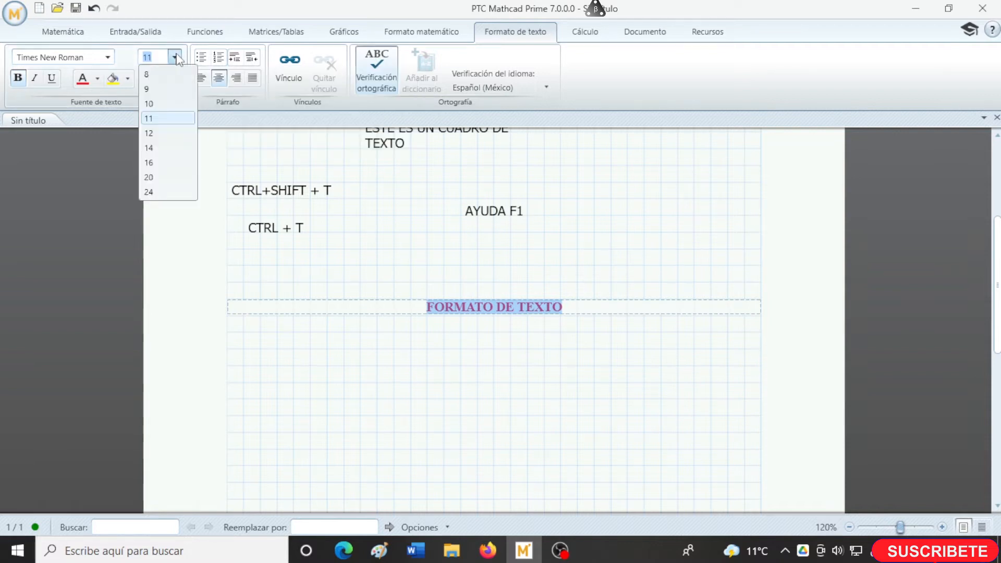
{"action": "left_click", "coordinate": [160, 148]}
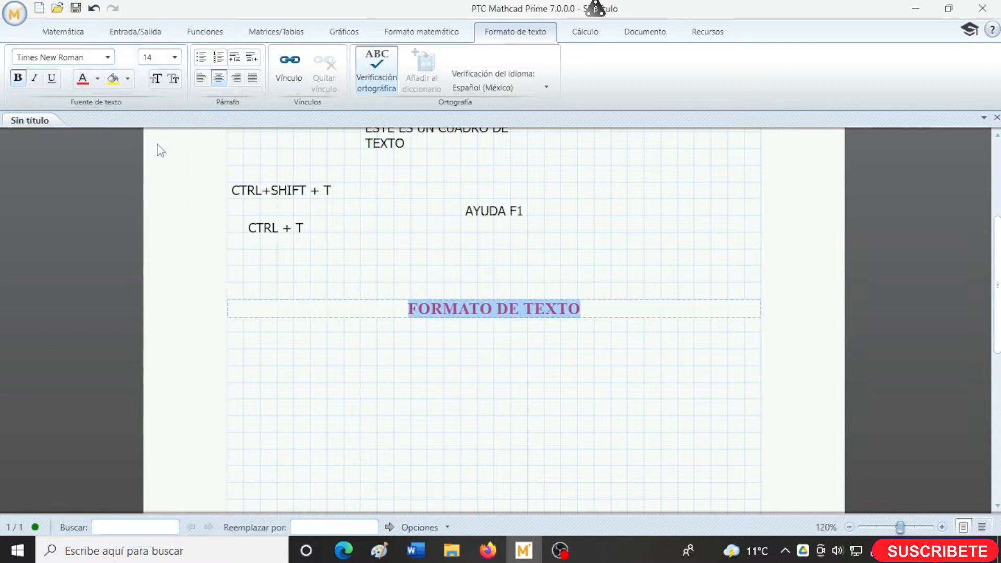
{"action": "left_click", "coordinate": [420, 357]}
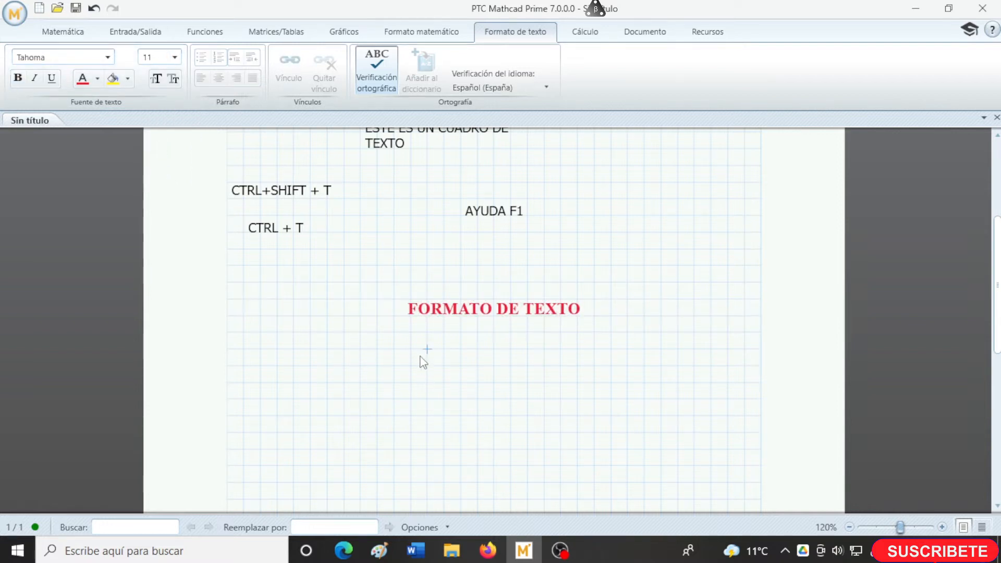
- Insert a text box below the red heading with the lines "APLICACIONES" and "INGENIERIA"
{"action": "left_click", "coordinate": [303, 364]}
{"action": "left_click", "coordinate": [290, 368]}
{"action": "left_click", "coordinate": [271, 366]}
{"action": "scroll", "coordinate": [304, 368], "scroll_direction": "down", "scroll_amount": 1}
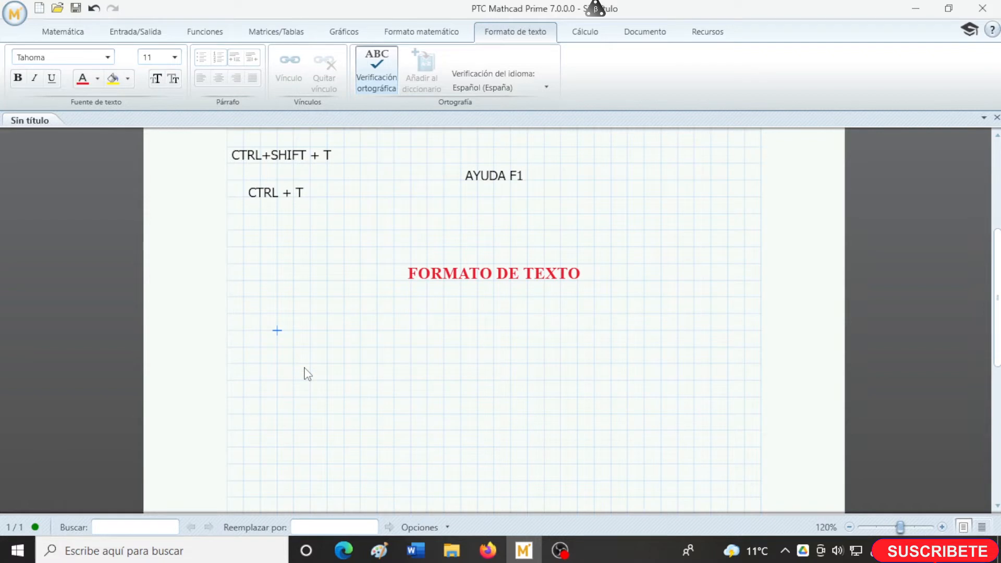
{"action": "left_click", "coordinate": [71, 33]}
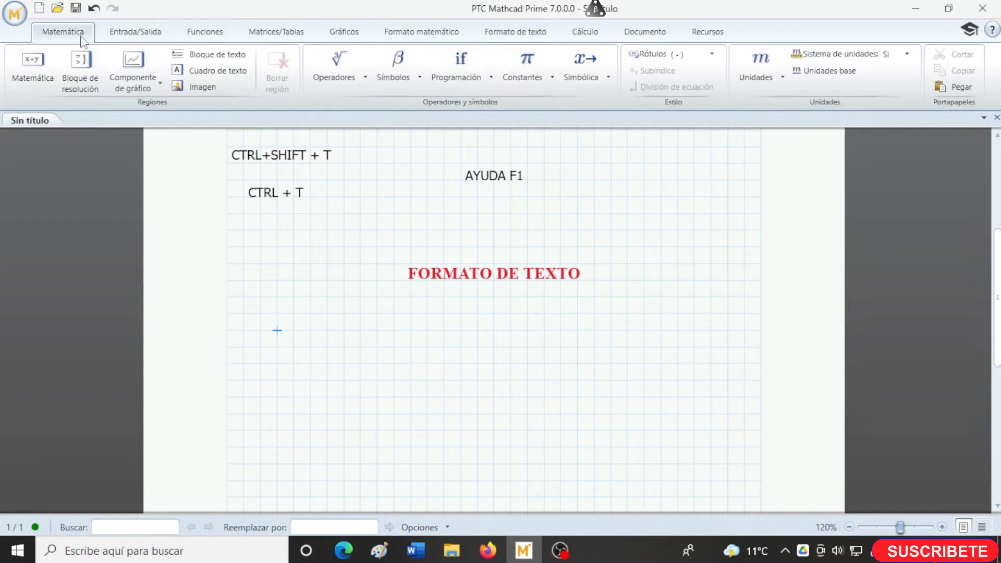
{"action": "left_click", "coordinate": [193, 70]}
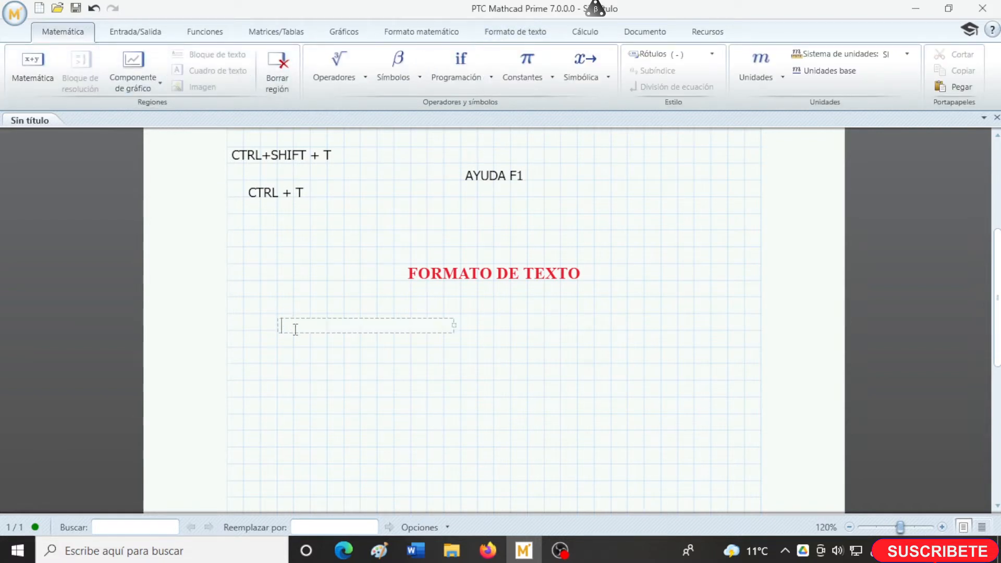
{"action": "type", "text": "APLICACIONES"}
{"action": "key", "text": "Return"}
{"action": "type", "text": "INGENIERIA"}
- Add the lines "CALCULOS", "PROBLEMAS ARITMETICOS" and "fisica" to the text box under "INGENIERIA"
{"action": "key", "text": "Return"}
{"action": "type", "text": "CA"}
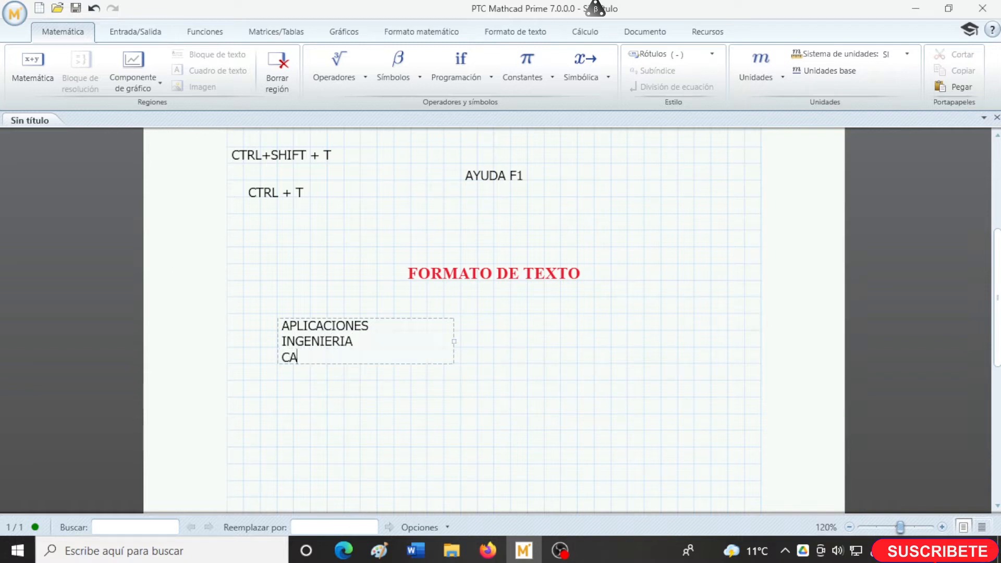
{"action": "type", "text": "LCULOS"}
{"action": "key", "text": "Return"}
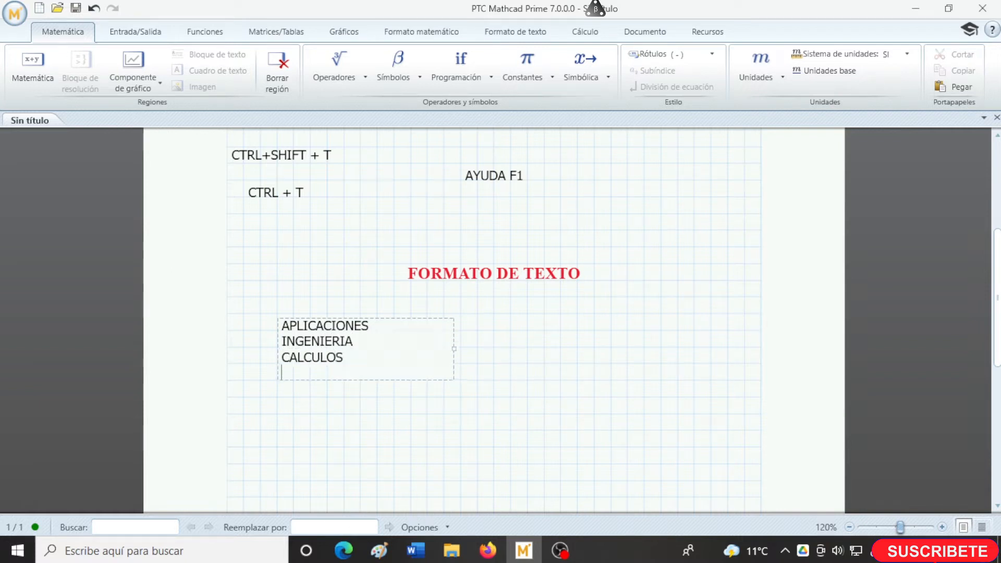
{"action": "type", "text": "PROBLEMAS ARITMET"}
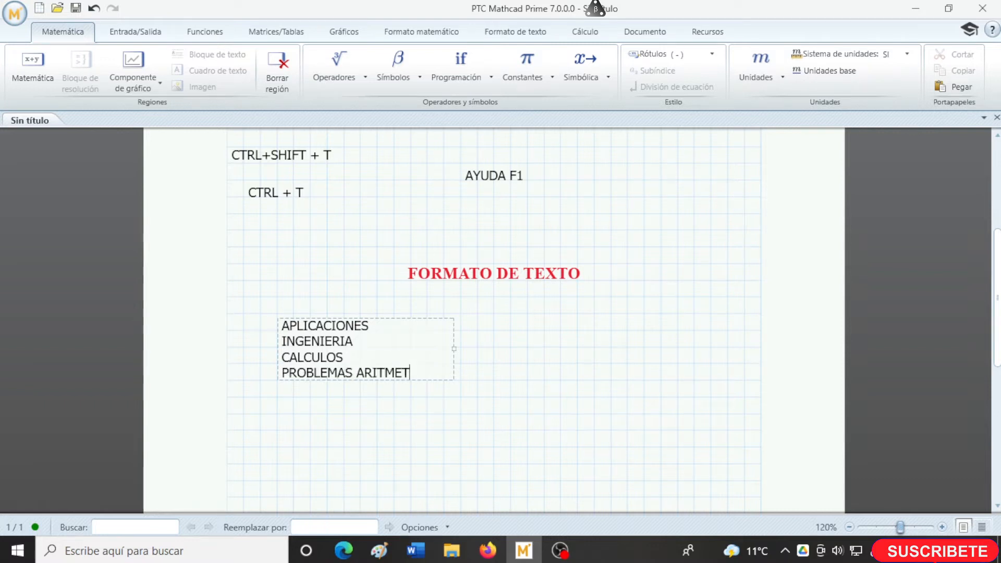
{"action": "type", "text": "ICOS"}
{"action": "key", "text": "Return"}
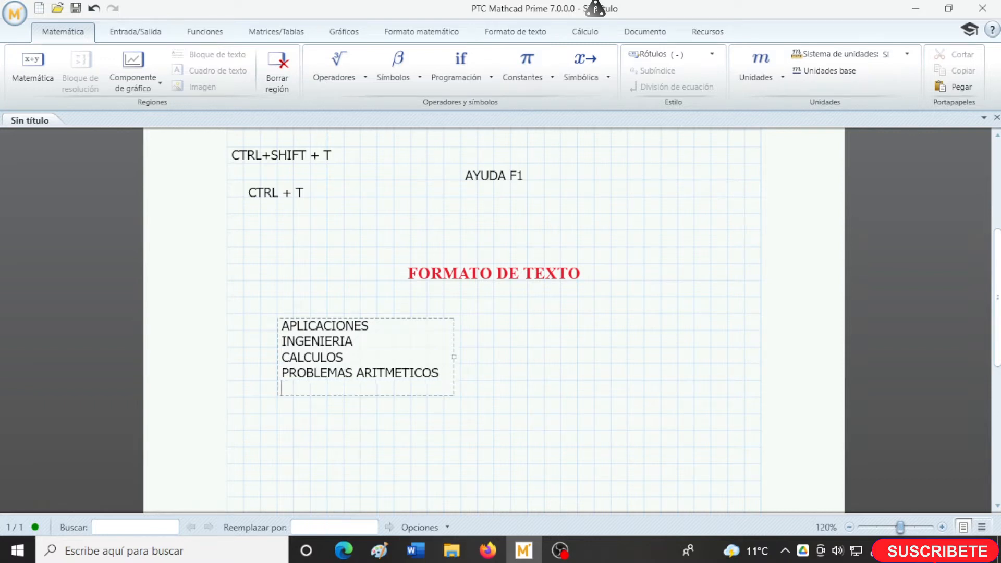
{"action": "type", "text": "fisica"}
- Correct the misspelled word "fisica" to "física" using the spelling suggestion
{"action": "left_click_drag", "start_coordinate": [314, 389], "coordinate": [282, 389]}
{"action": "left_click", "coordinate": [329, 389]}
{"action": "left_click", "coordinate": [304, 388]}
{"action": "left_click", "coordinate": [515, 32]}
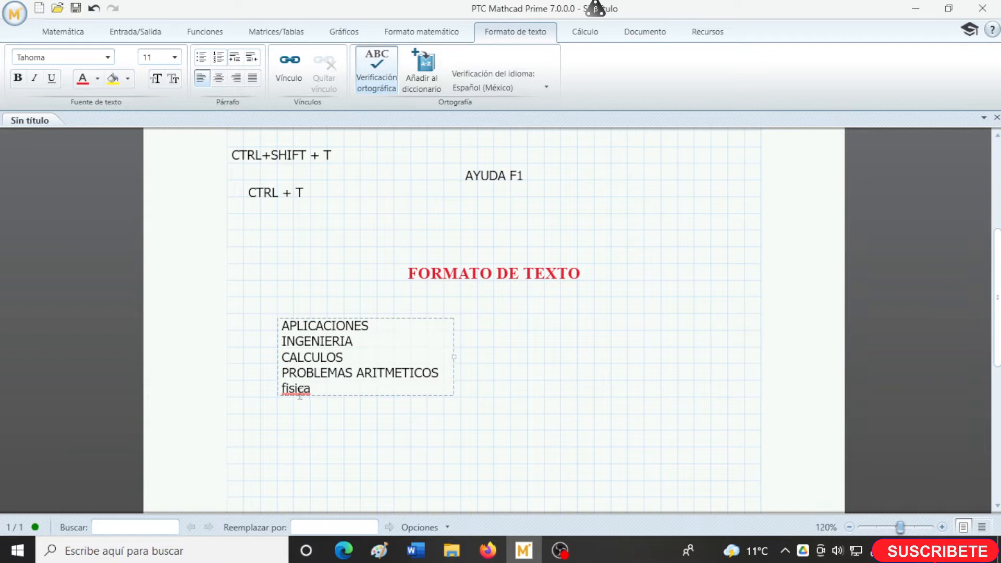
{"action": "right_click", "coordinate": [300, 394]}
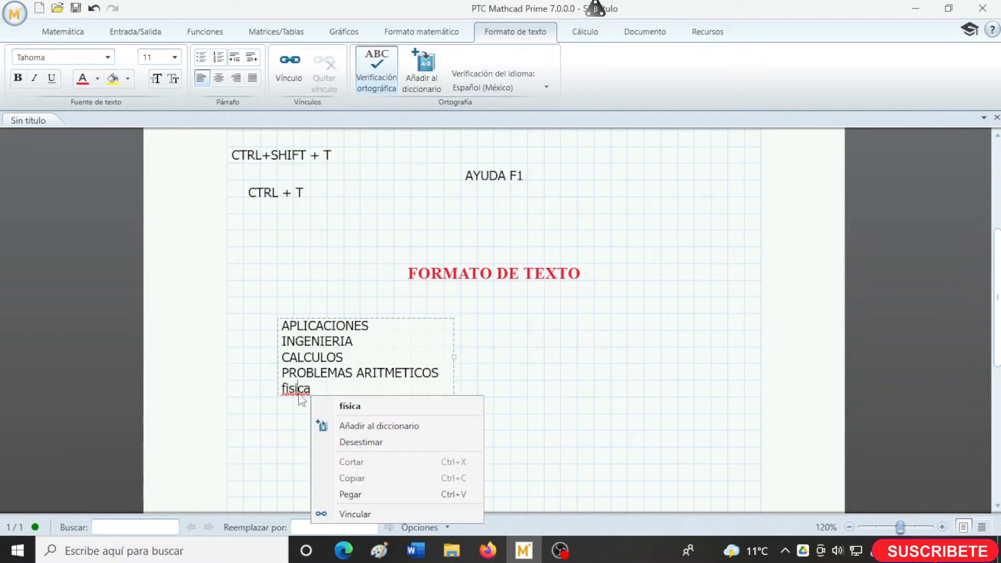
{"action": "left_click", "coordinate": [338, 404]}
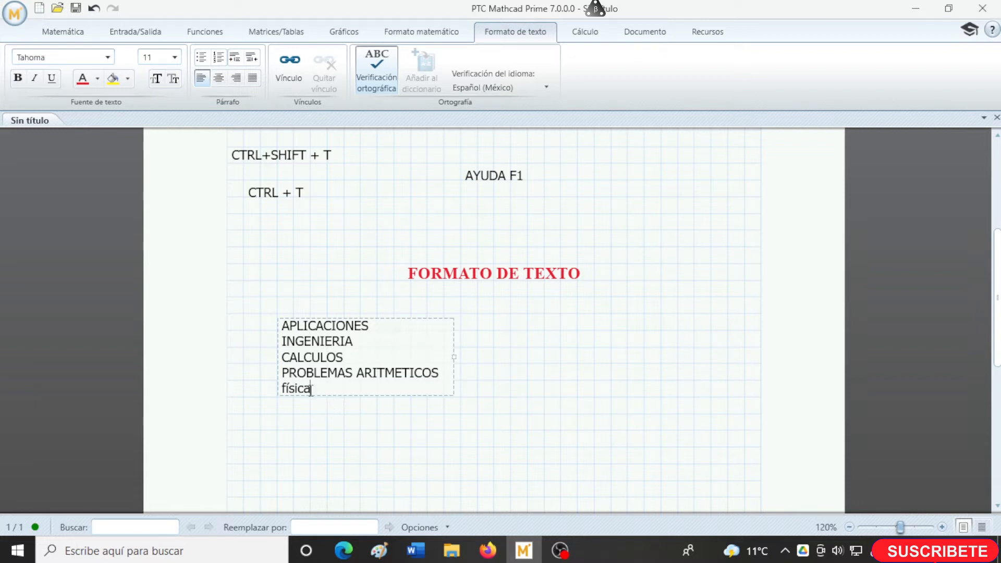
- Try numbering the four lines under "APLICACIONES", switch them to bullets, and widen the text box so each item fits on one line
{"action": "left_click_drag", "start_coordinate": [311, 389], "coordinate": [284, 345]}
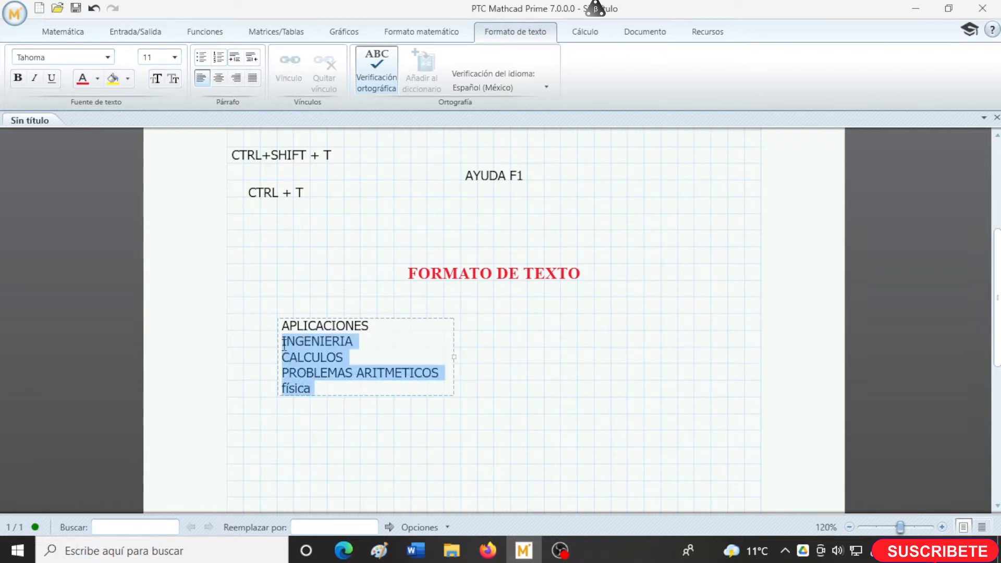
{"action": "left_click", "coordinate": [218, 57]}
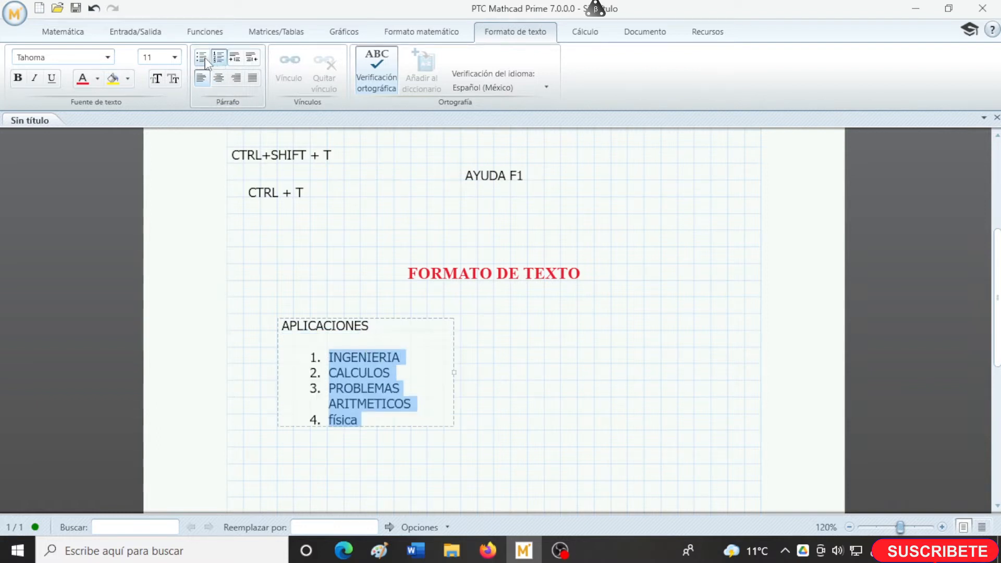
{"action": "left_click", "coordinate": [201, 57]}
{"action": "left_click_drag", "start_coordinate": [454, 371], "coordinate": [509, 367]}
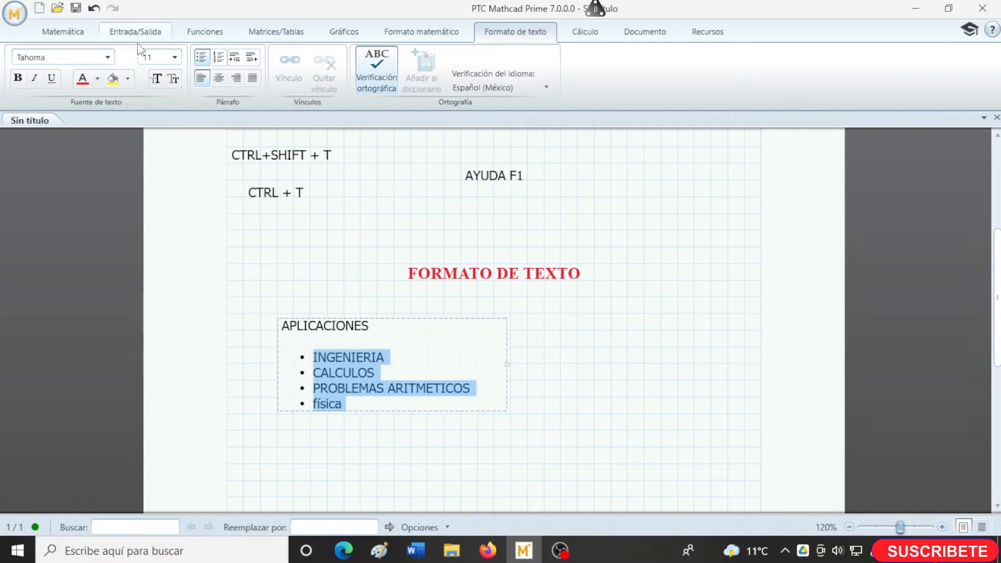
- Make the title "APLICACIONES" in the text box bold
{"action": "double_click", "coordinate": [350, 329]}
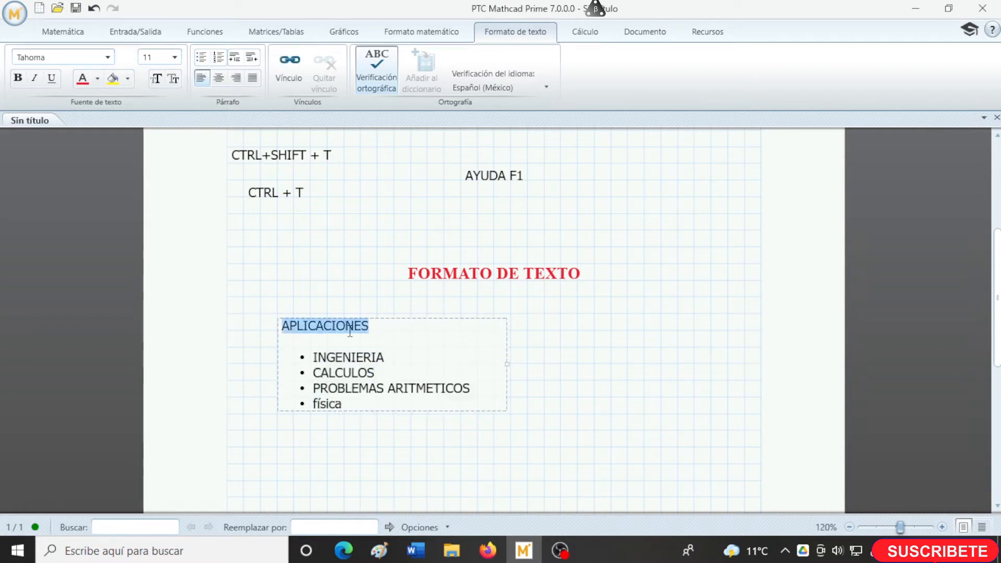
{"action": "left_click", "coordinate": [17, 77]}
{"action": "left_click", "coordinate": [380, 383]}
- Italicize the four bulleted items under "APLICACIONES" and move the text box to just below the heading "FORMATO DE TEXTO"
{"action": "left_click_drag", "start_coordinate": [344, 404], "coordinate": [322, 360]}
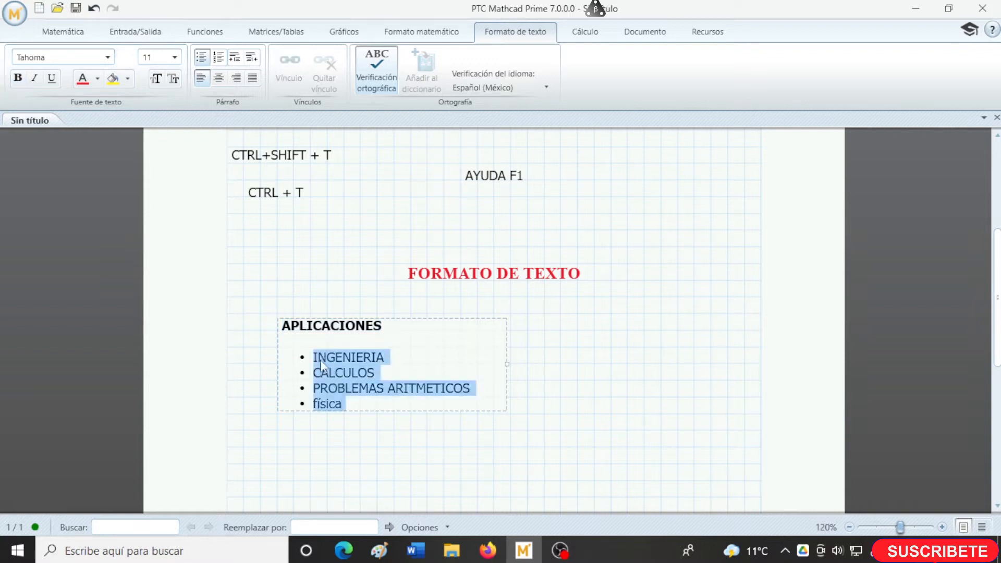
{"action": "left_click", "coordinate": [35, 78]}
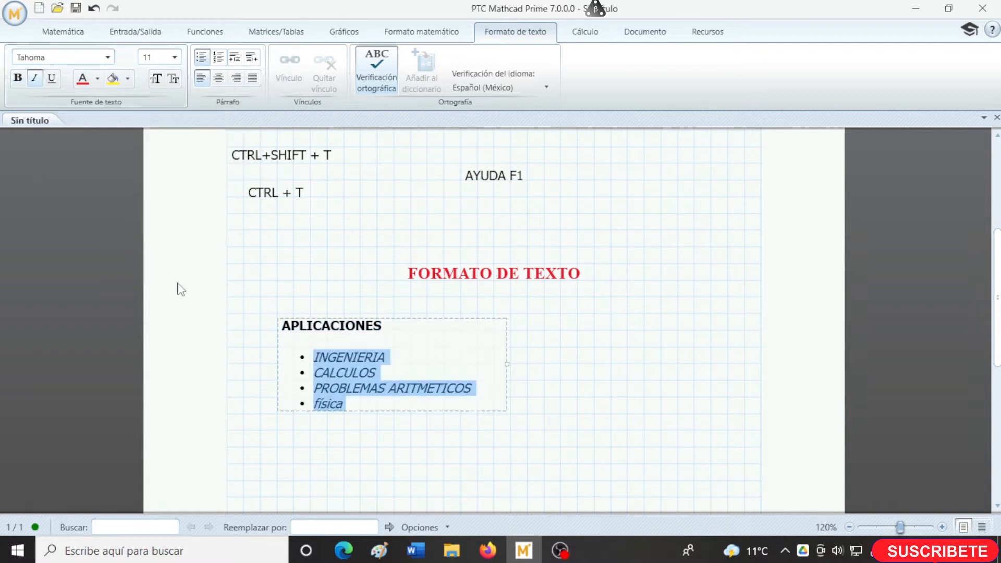
{"action": "left_click", "coordinate": [410, 413]}
{"action": "left_click", "coordinate": [391, 416]}
{"action": "left_click_drag", "start_coordinate": [391, 416], "coordinate": [509, 405]}
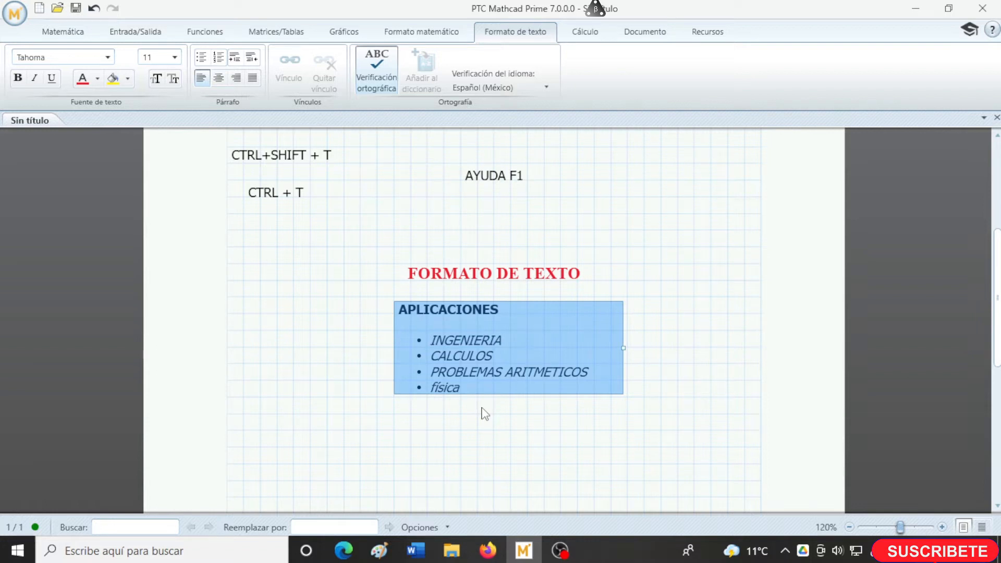
{"action": "left_click", "coordinate": [469, 433]}
- Insert a text block in the empty area below the list, titled "FISICA", and paste the paragraph about physics under the title
{"action": "scroll", "coordinate": [470, 437], "scroll_direction": "down", "scroll_amount": 3}
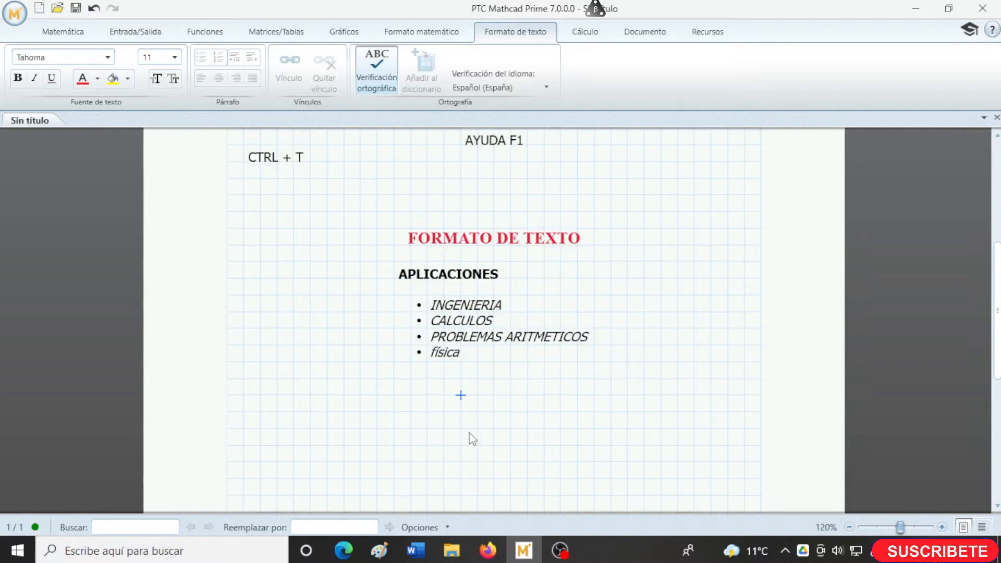
{"action": "scroll", "coordinate": [472, 438], "scroll_direction": "down", "scroll_amount": 1}
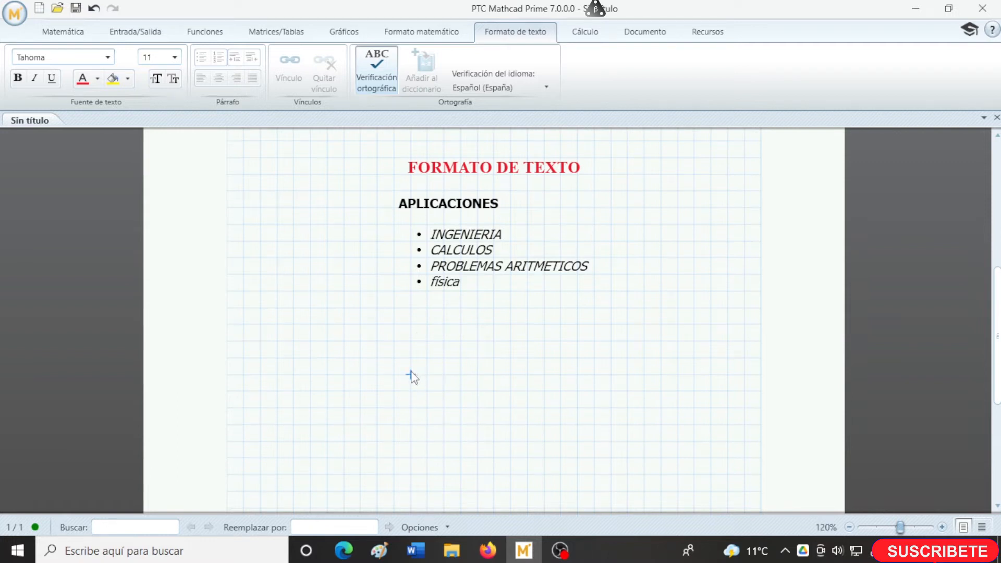
{"action": "scroll", "coordinate": [414, 376], "scroll_direction": "down", "scroll_amount": 2}
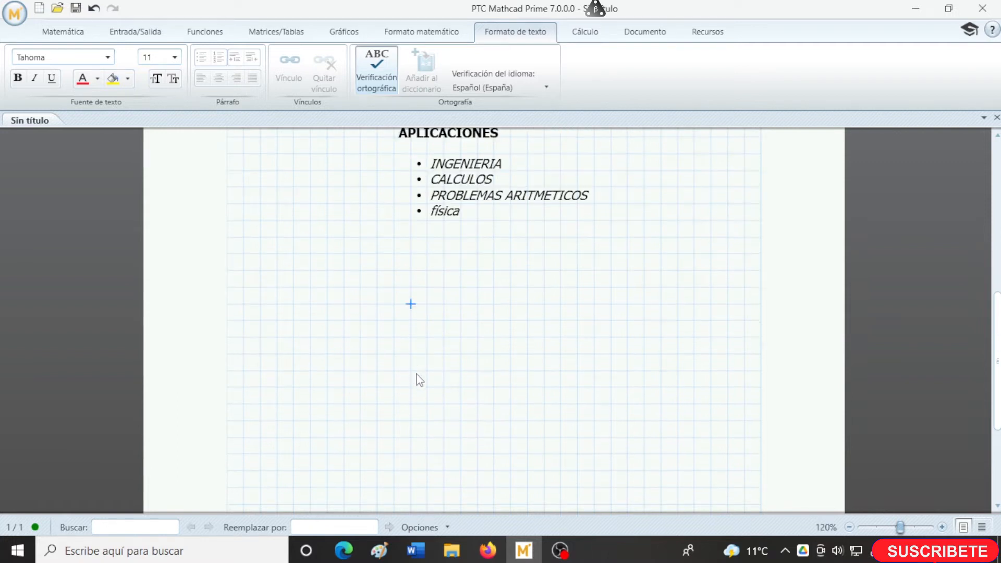
{"action": "scroll", "coordinate": [420, 379], "scroll_direction": "down", "scroll_amount": 1}
{"action": "scroll", "coordinate": [419, 380], "scroll_direction": "down", "scroll_amount": 1}
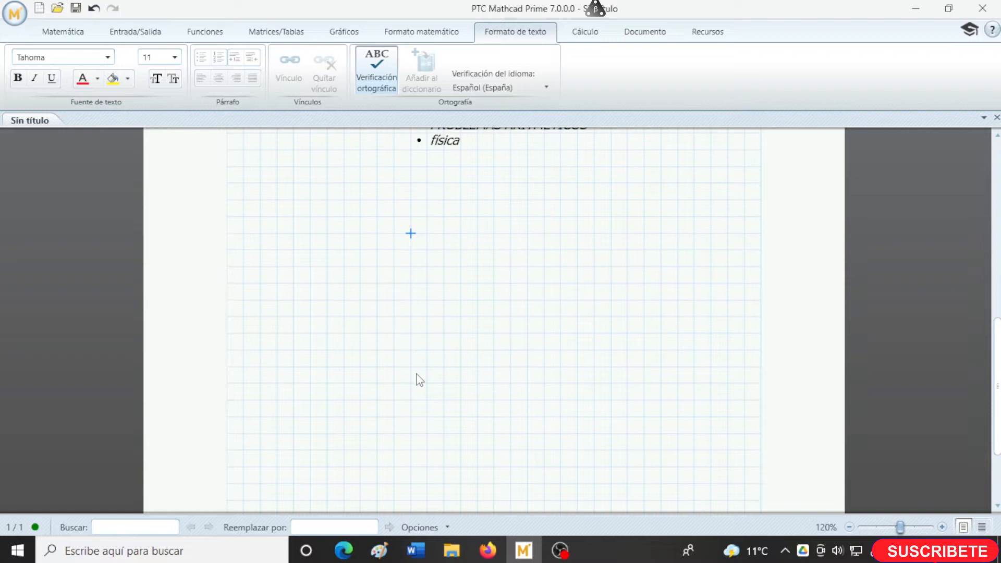
{"action": "scroll", "coordinate": [420, 380], "scroll_direction": "down", "scroll_amount": 2}
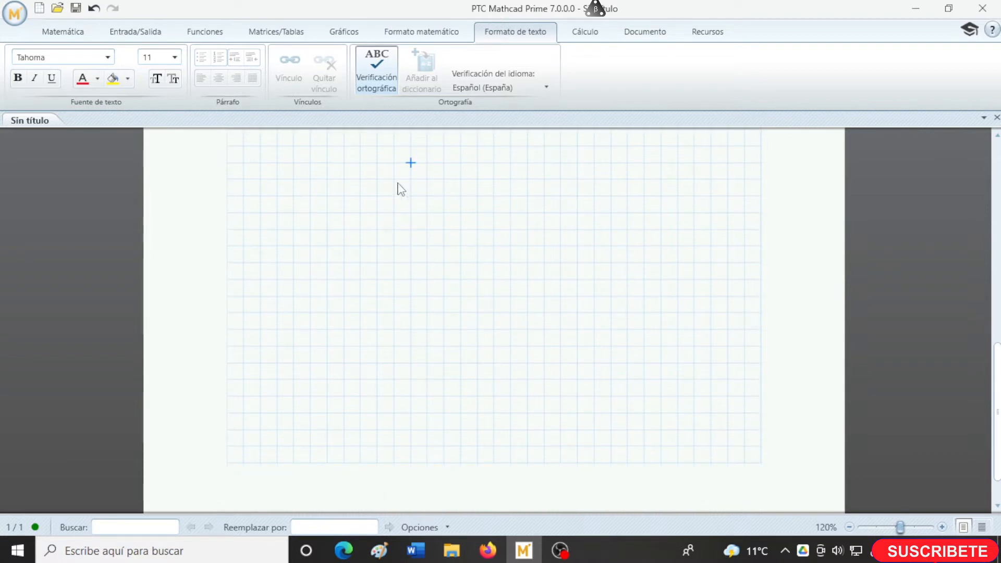
{"action": "left_click", "coordinate": [86, 35]}
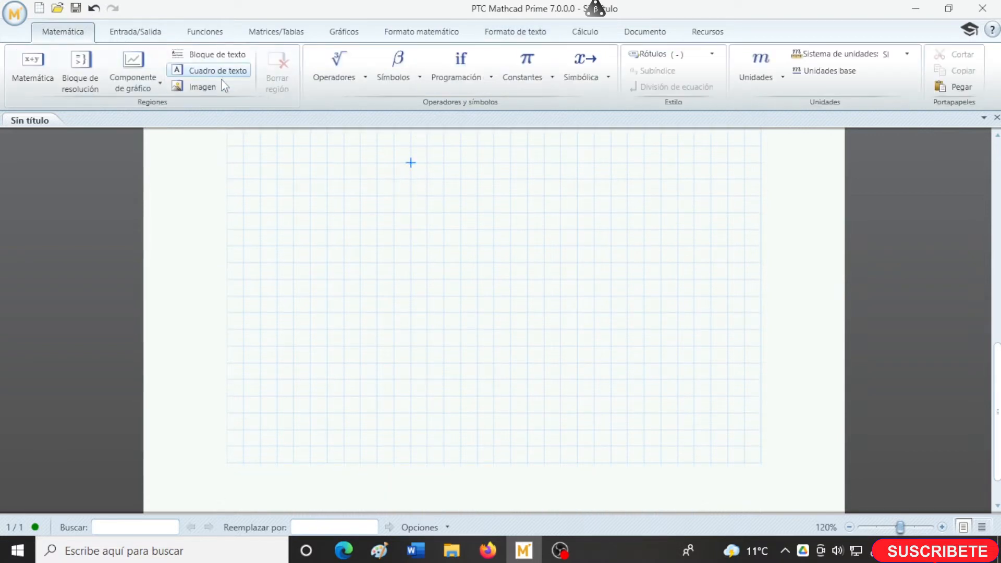
{"action": "left_click", "coordinate": [215, 55]}
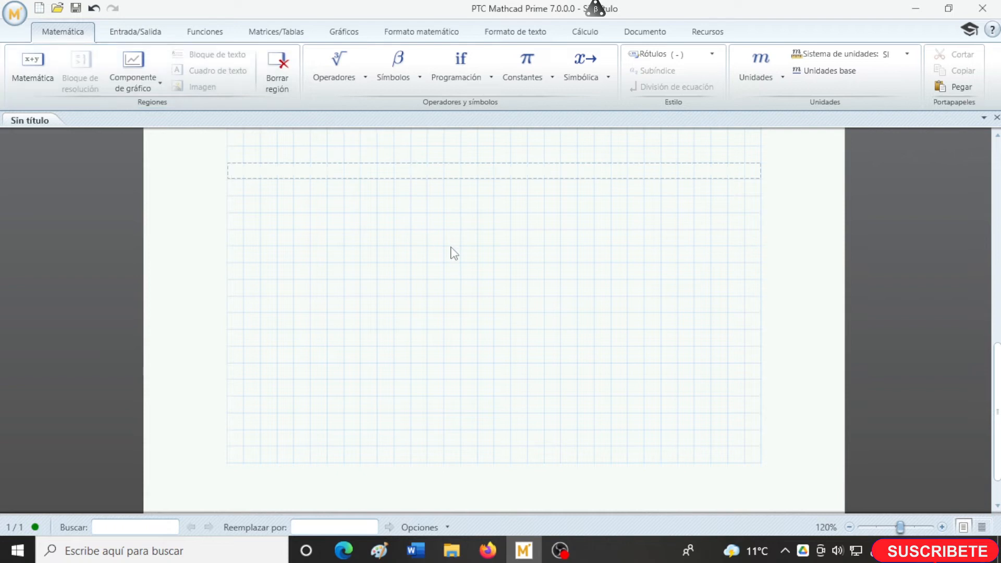
{"action": "key", "text": "BackSpace"}
{"action": "type", "text": "FISICA"}
{"action": "key", "text": "Return"}
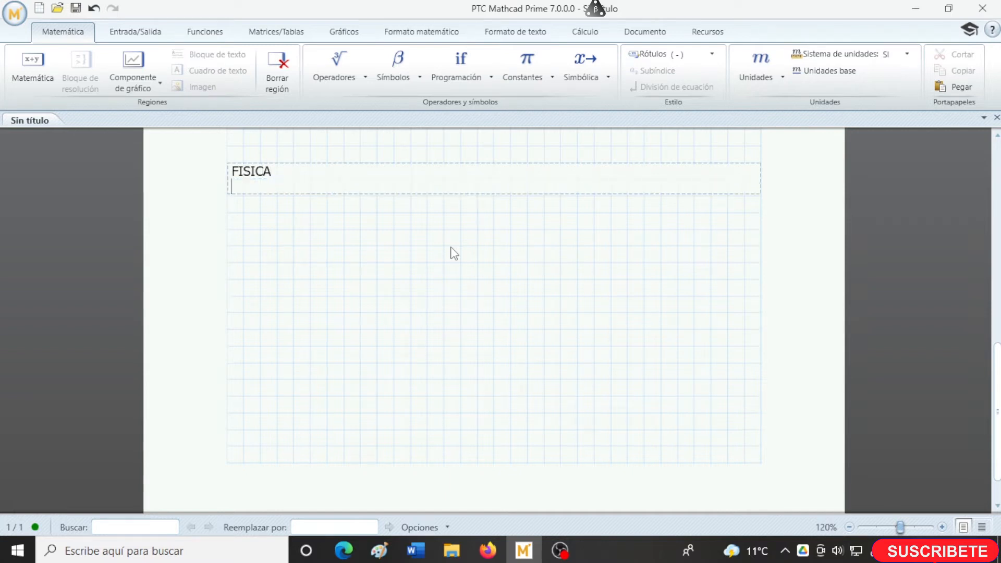
{"action": "type", "text": "La física es una ciencia básica estrechamente vinculada con las matemáticas y la lógica en la formulación y cuantificación de sus principios y leyes físicas"}
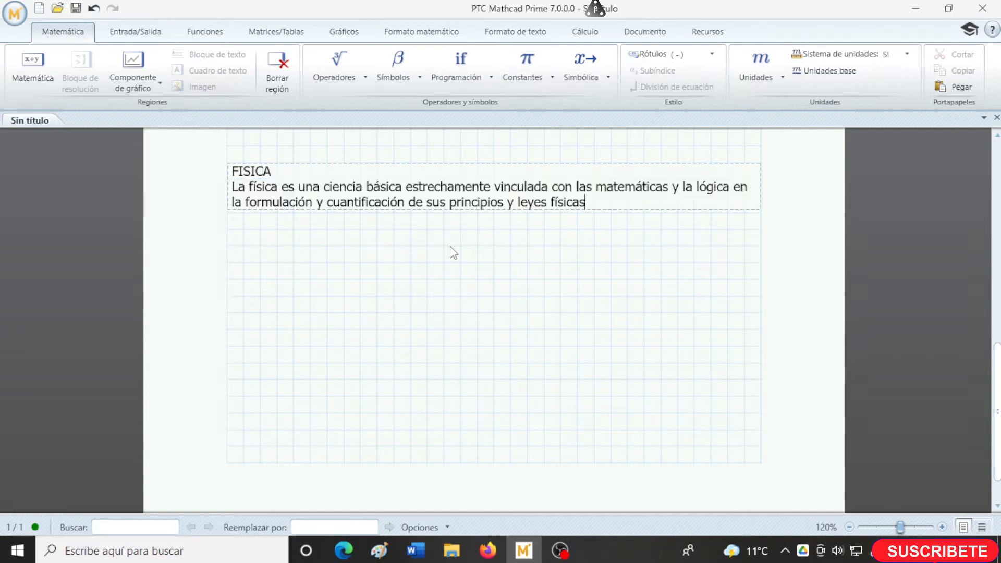
- Format the title "FISICA" as centered, bold, red Times New Roman text
{"action": "double_click", "coordinate": [258, 174]}
{"action": "left_click", "coordinate": [515, 31]}
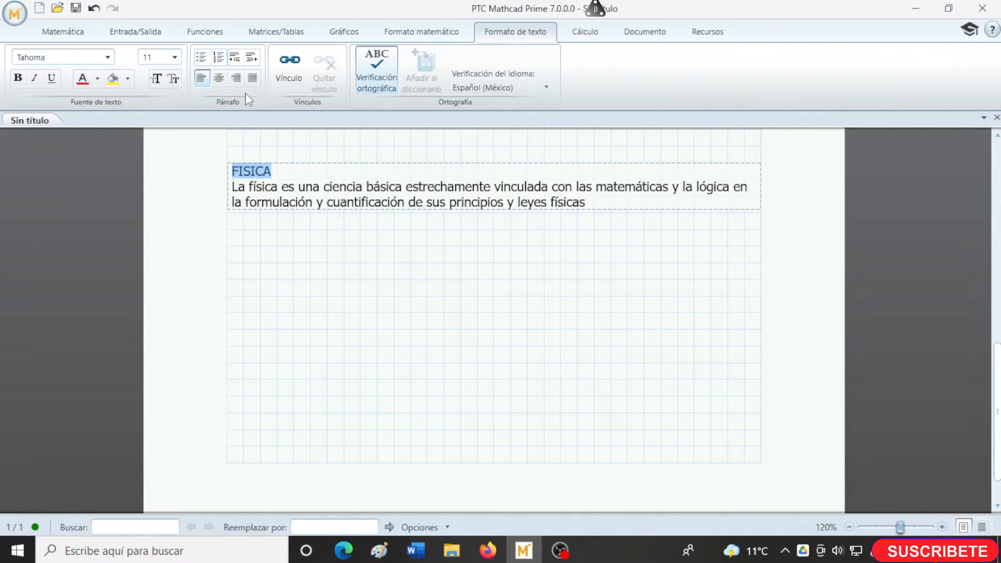
{"action": "left_click", "coordinate": [217, 81]}
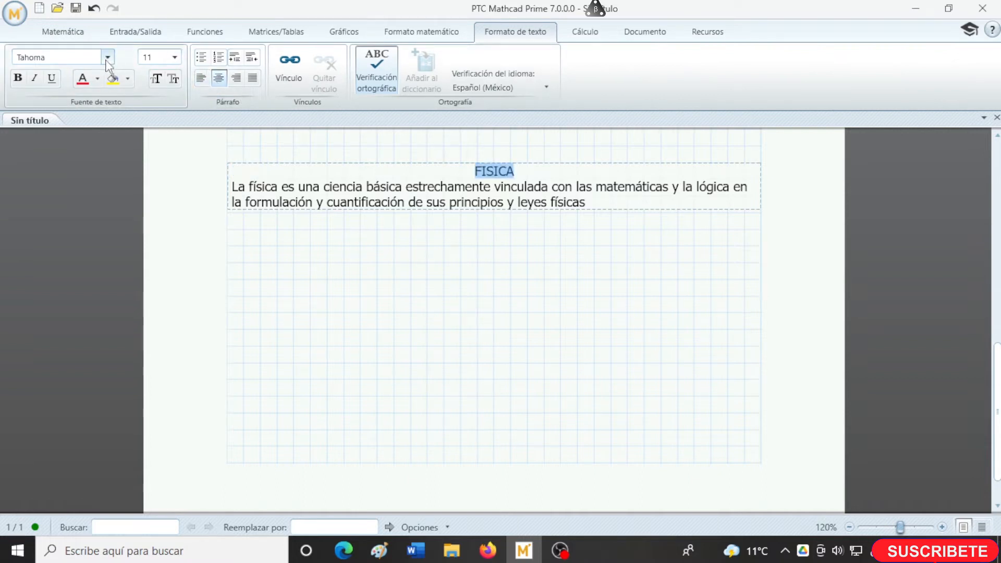
{"action": "left_click", "coordinate": [108, 57]}
{"action": "left_click", "coordinate": [55, 286]}
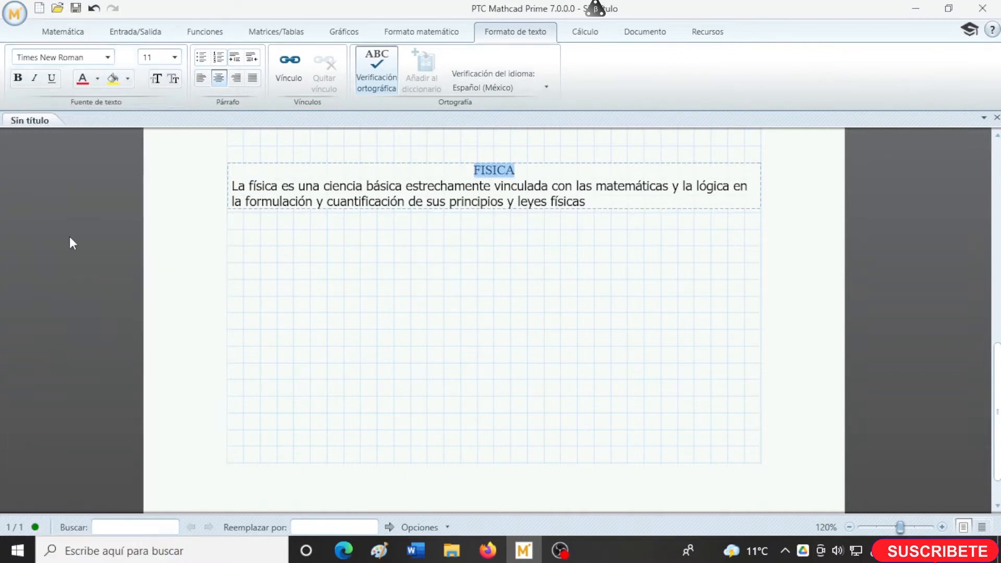
{"action": "left_click", "coordinate": [17, 77]}
- Make the paragraph under "FISICA" italic and justified
{"action": "left_click_drag", "start_coordinate": [586, 204], "coordinate": [229, 187]}
{"action": "left_click", "coordinate": [34, 78]}
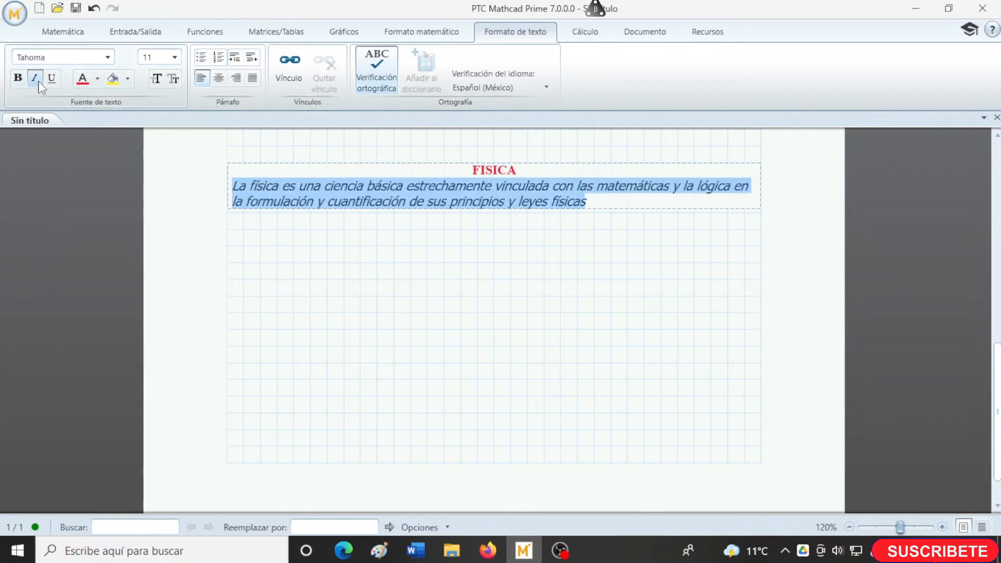
{"action": "left_click", "coordinate": [343, 312]}
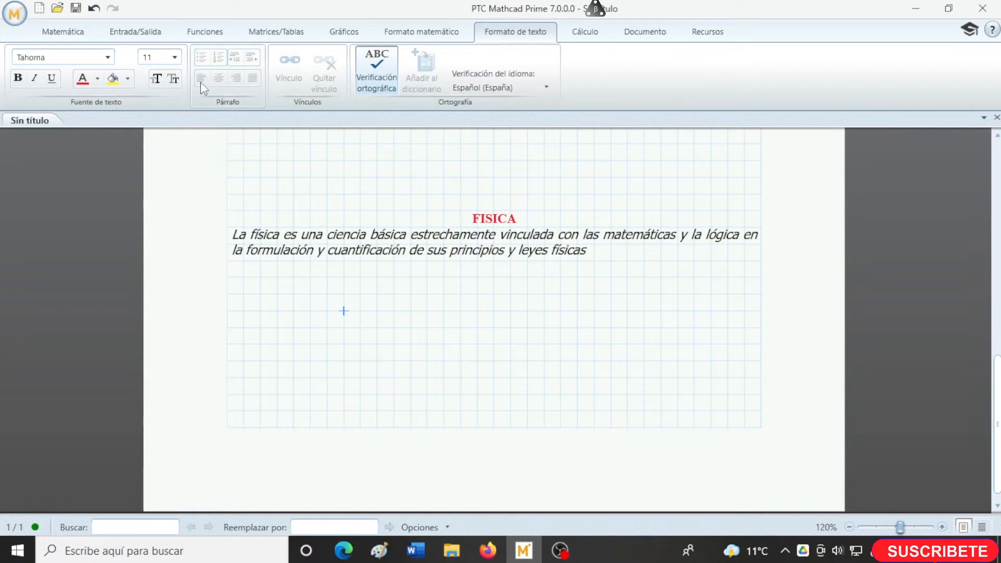
- Copy the "FISICA" title and its paragraph and paste them into a new text box below the text block
{"action": "left_click", "coordinate": [67, 32]}
{"action": "left_click", "coordinate": [209, 54]}
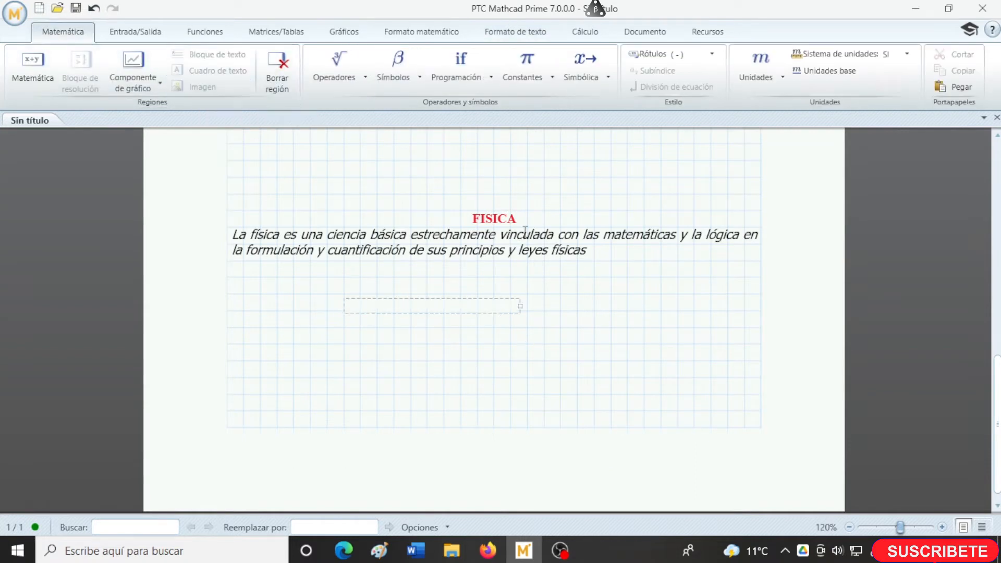
{"action": "left_click_drag", "start_coordinate": [472, 221], "coordinate": [595, 253]}
{"action": "key", "text": "ctrl+c"}
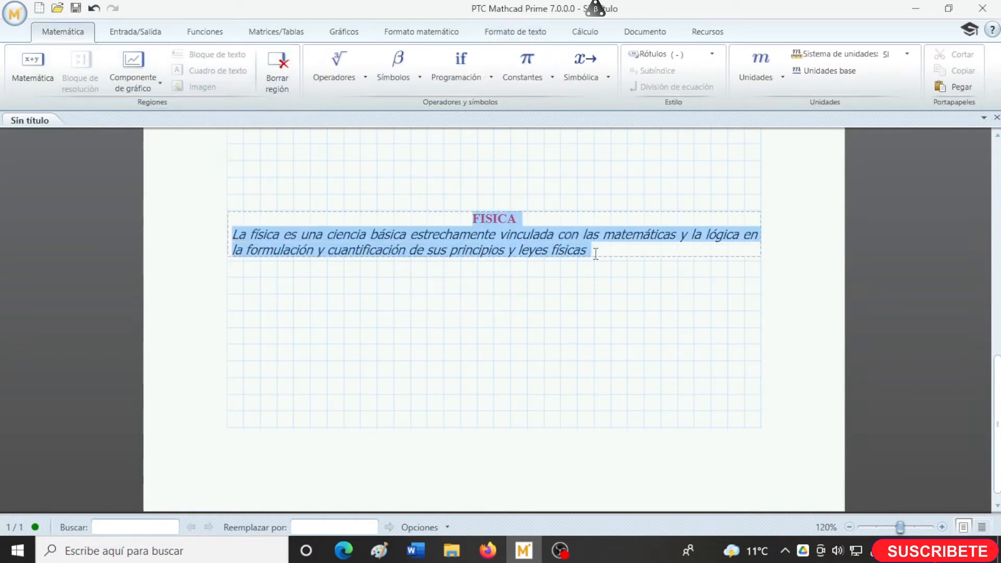
{"action": "left_click", "coordinate": [395, 312]}
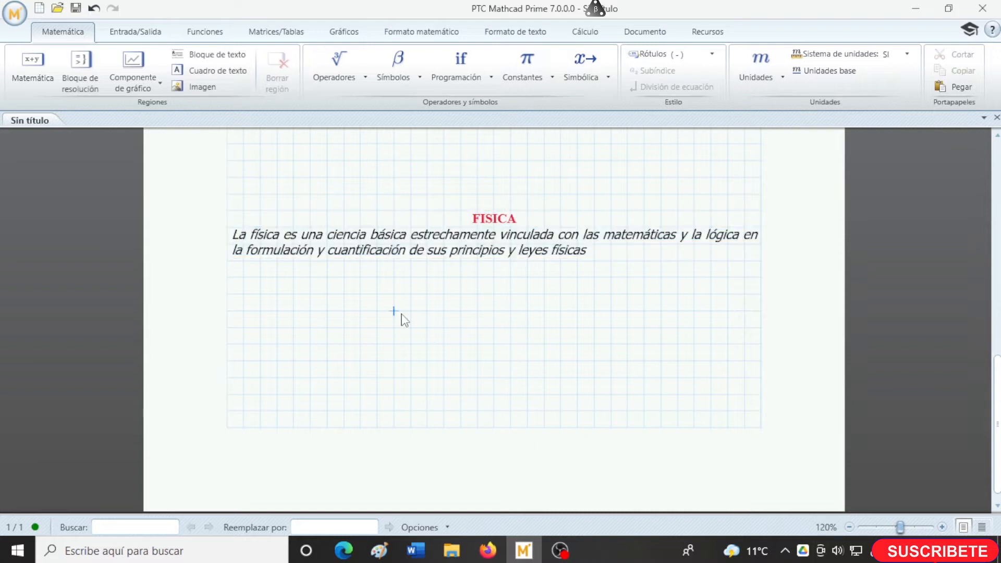
{"action": "left_click", "coordinate": [213, 71]}
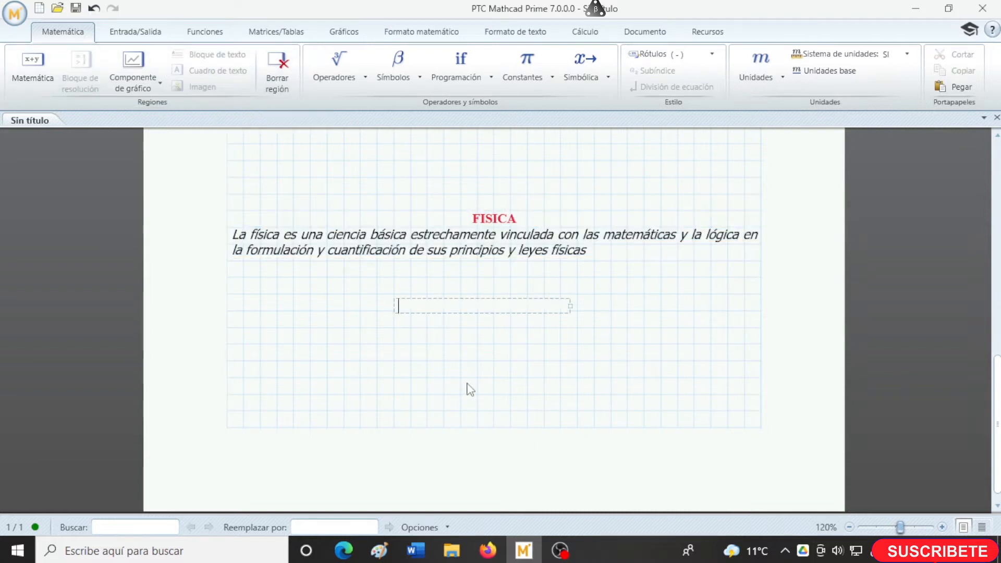
{"action": "key", "text": "ctrl+v"}
- Widen the text box holding the pasted "FISICA" text and align it with the left edge of the worksheet grid
{"action": "left_click_drag", "start_coordinate": [572, 358], "coordinate": [654, 351]}
{"action": "left_click_drag", "start_coordinate": [627, 398], "coordinate": [463, 395]}
{"action": "left_click", "coordinate": [561, 382]}
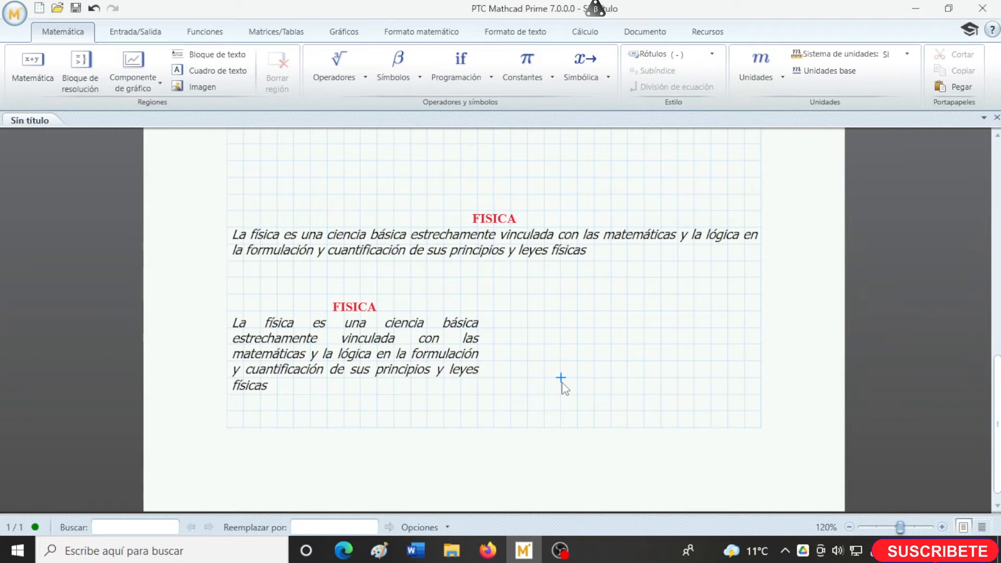
- Add blank lines below the "FISICA" text box until the worksheet continues onto a second page
{"action": "scroll", "coordinate": [563, 388], "scroll_direction": "down", "scroll_amount": 1}
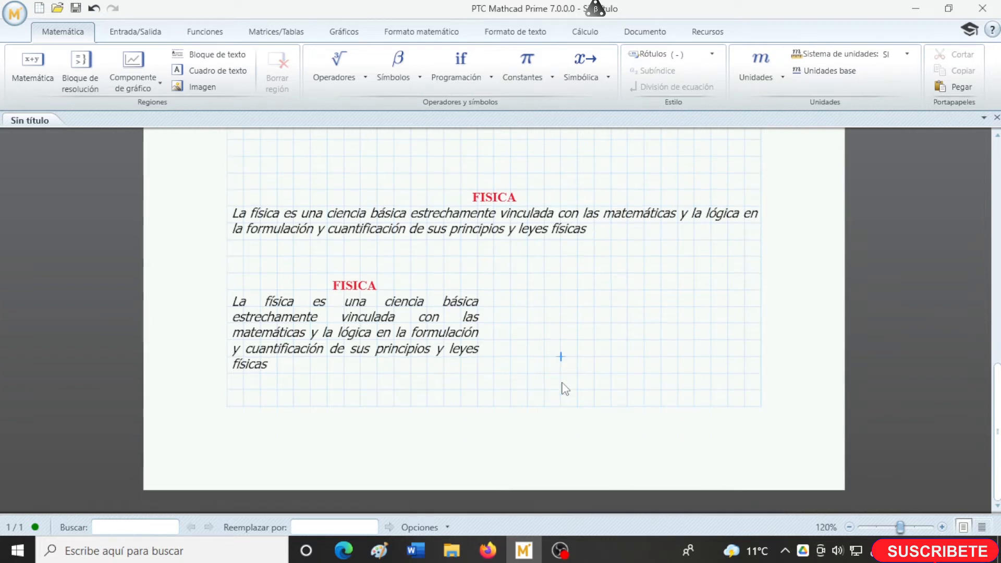
{"action": "scroll", "coordinate": [563, 388], "scroll_direction": "up", "scroll_amount": 2}
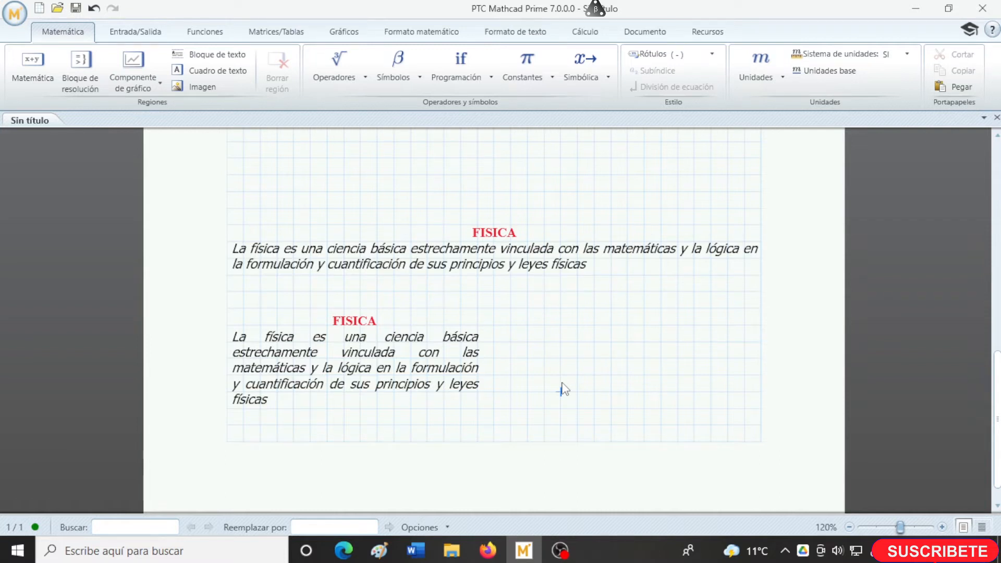
{"action": "scroll", "coordinate": [564, 388], "scroll_direction": "down", "scroll_amount": 2}
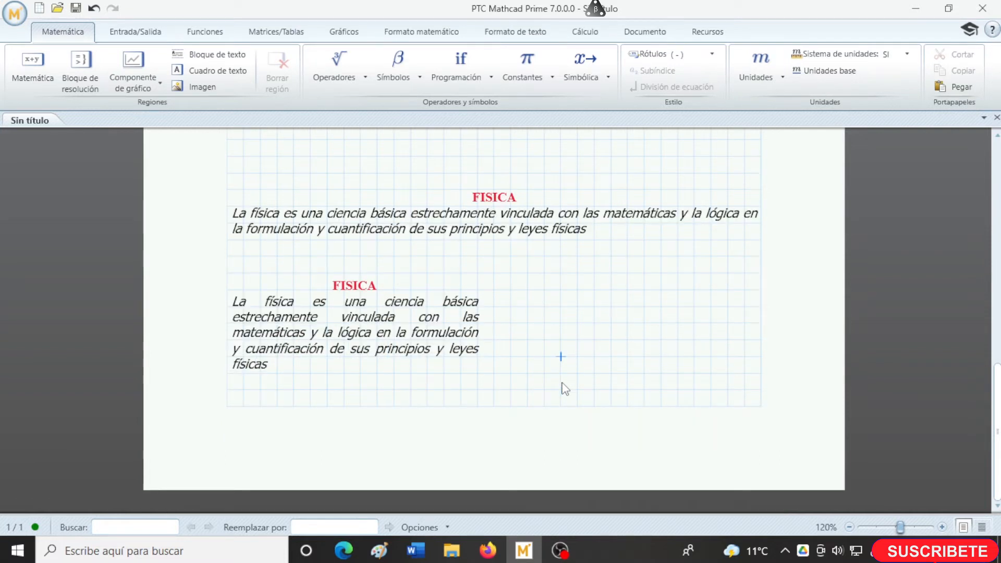
{"action": "left_click", "coordinate": [562, 389]}
{"action": "key", "text": "Return"}
{"action": "key", "text": "Return"}
{"action": "key", "text": "Return"}
{"action": "key", "text": "Return"}
{"action": "key", "text": "Return"}
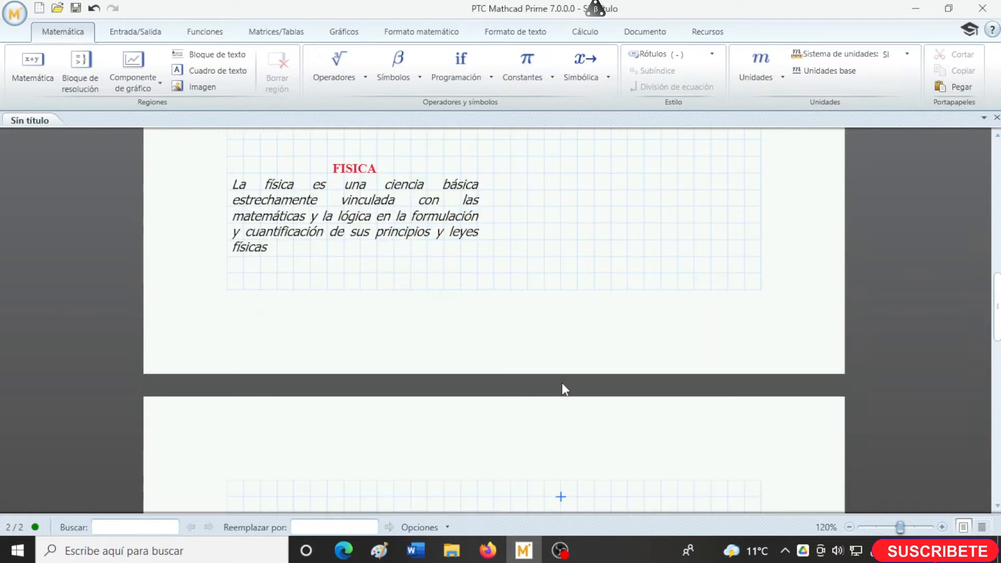
- Insert a text box near the top of the second page with the heading "TIPOS DE IGUAL"
{"action": "scroll", "coordinate": [565, 390], "scroll_direction": "down", "scroll_amount": 5}
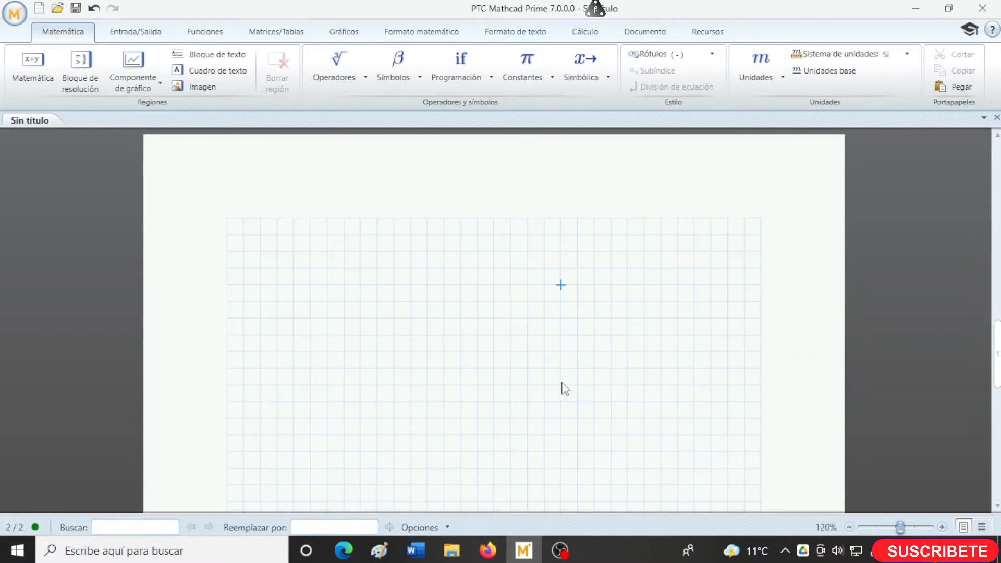
{"action": "left_click", "coordinate": [380, 181]}
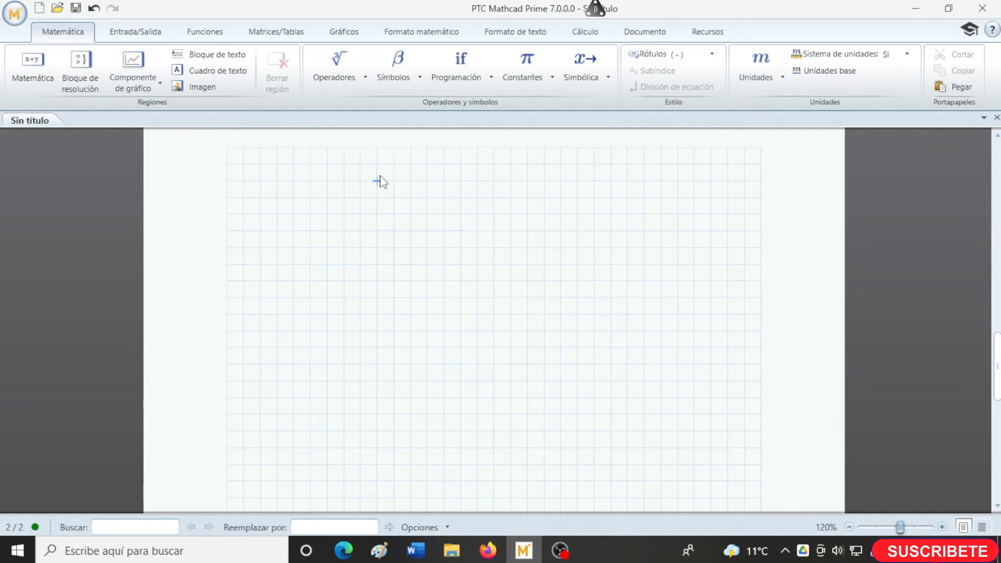
{"action": "key", "text": "ctrl+t"}
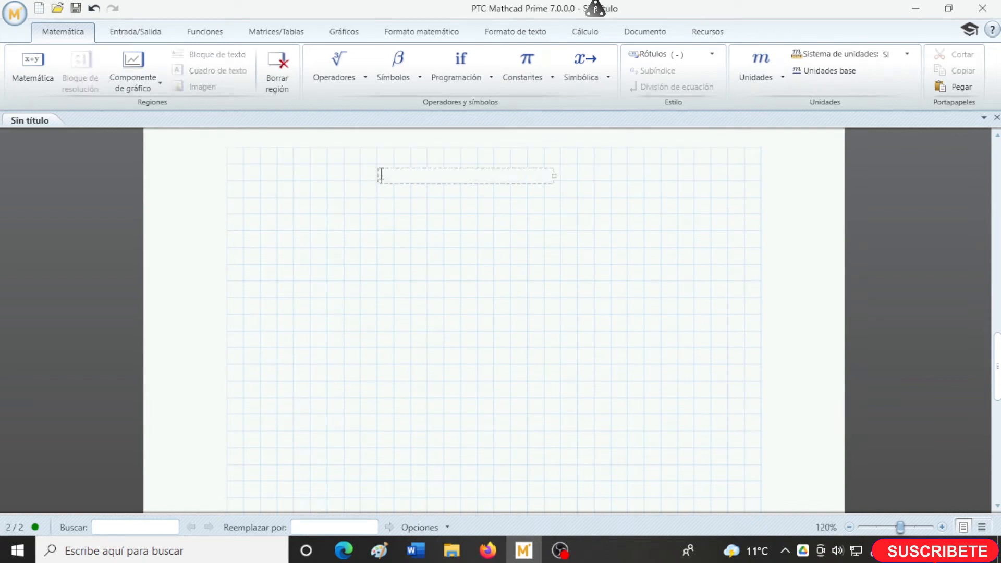
{"action": "type", "text": "TIPOS DE IGUAL"}
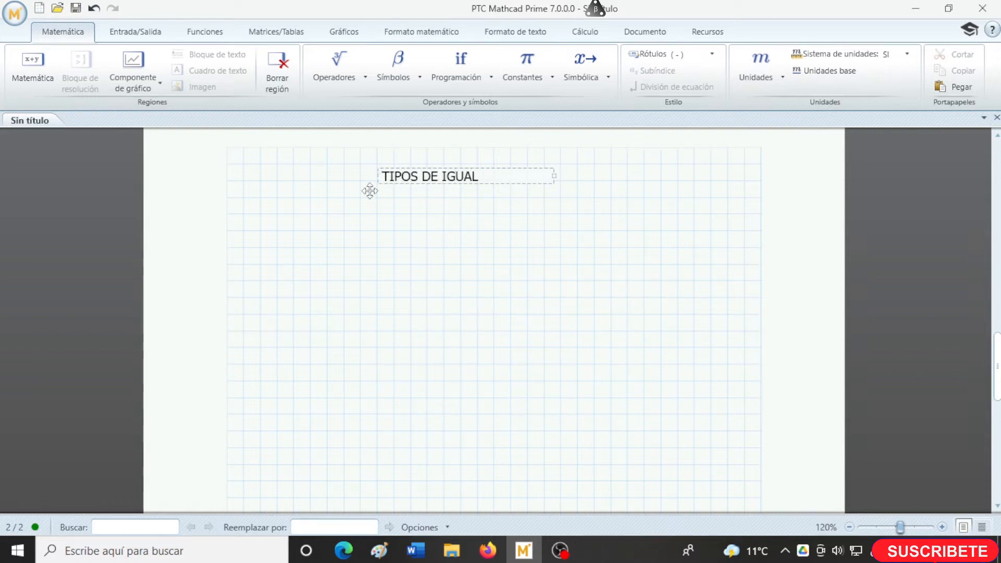
- Insert another text box below the heading "TIPOS DE IGUAL" containing IGUAL DE EVALUACION "="
{"action": "left_click", "coordinate": [255, 214]}
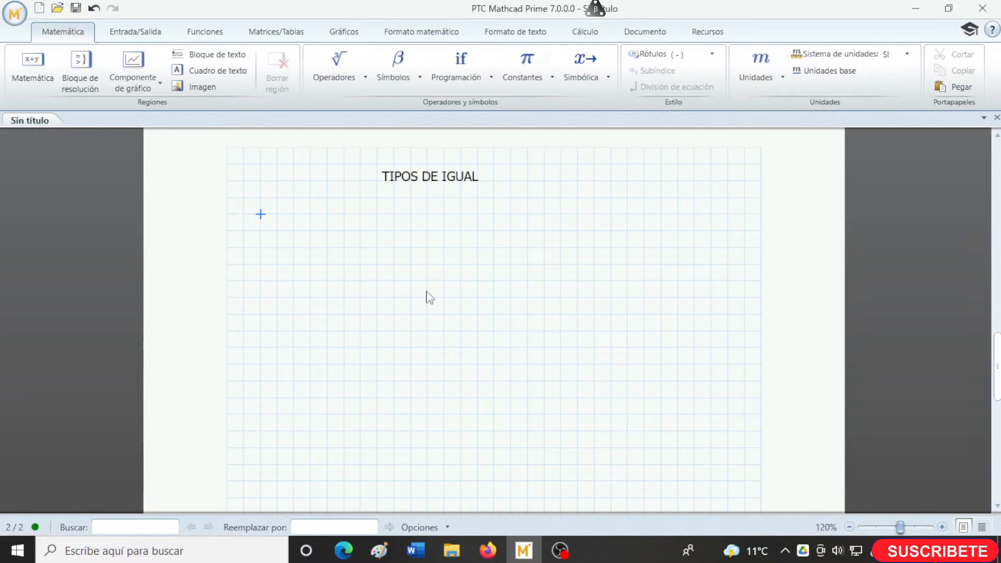
{"action": "key", "text": "ctrl+t"}
{"action": "type", "text": "IGUA"}
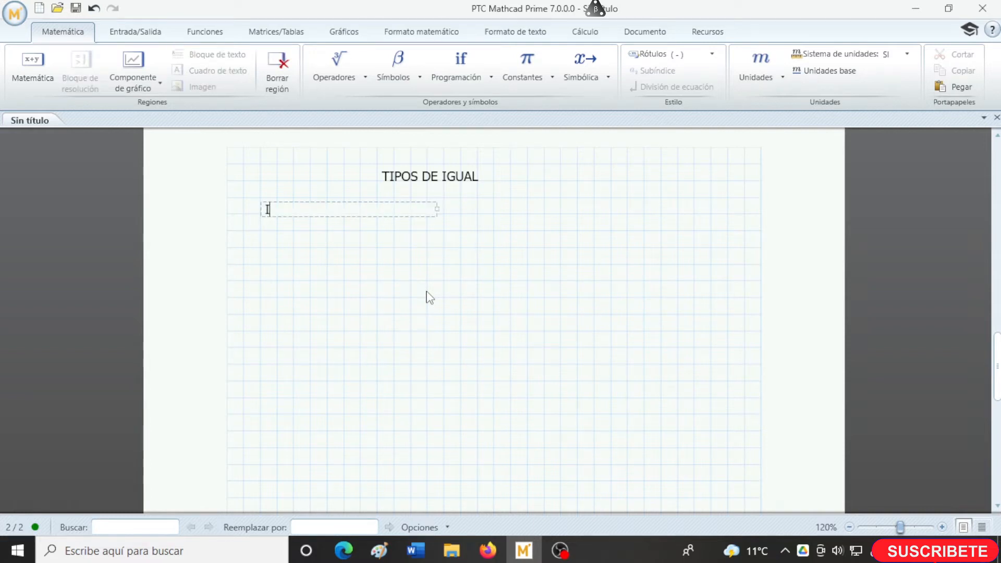
{"action": "type", "text": "L DE EVCA"}
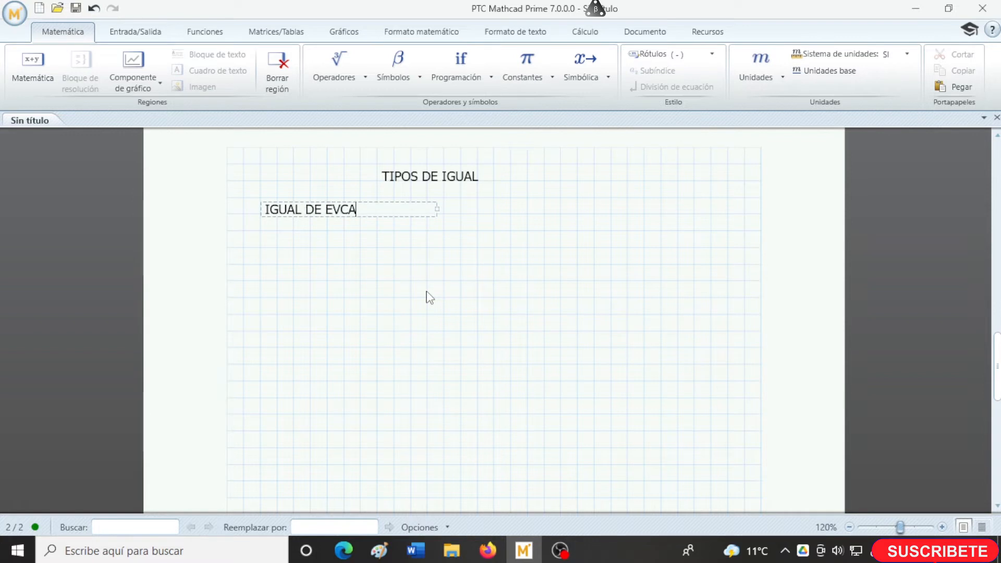
{"action": "key", "text": "BackSpace"}
{"action": "key", "text": "BackSpace"}
{"action": "type", "text": "ALUACION"}
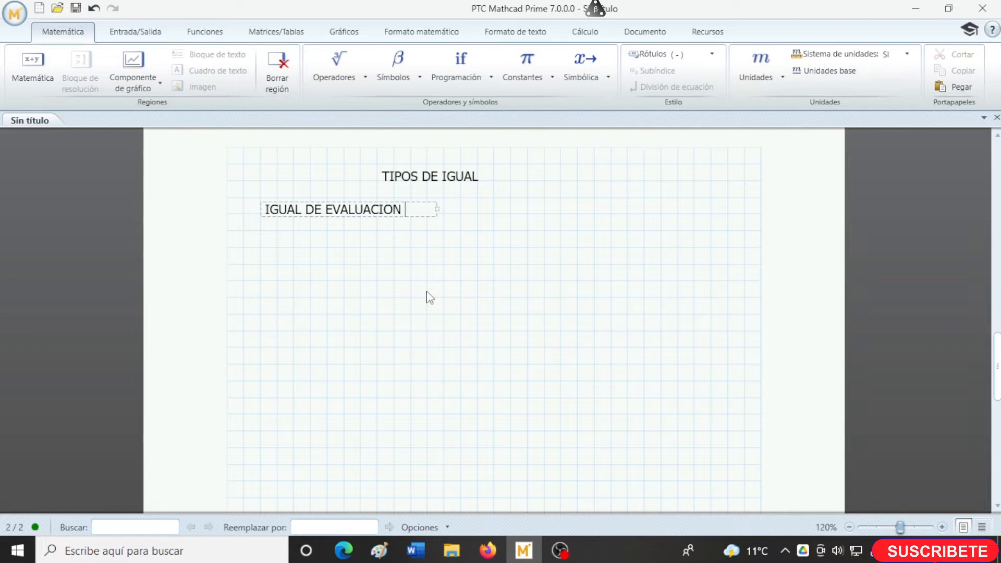
{"action": "type", "text": " \"\""}
{"action": "key", "text": "Left"}
{"action": "type", "text": "="}
- Evaluate the expression 8+5 in a math region below the "IGUAL DE EVALUACION" label
{"action": "left_click", "coordinate": [293, 248]}
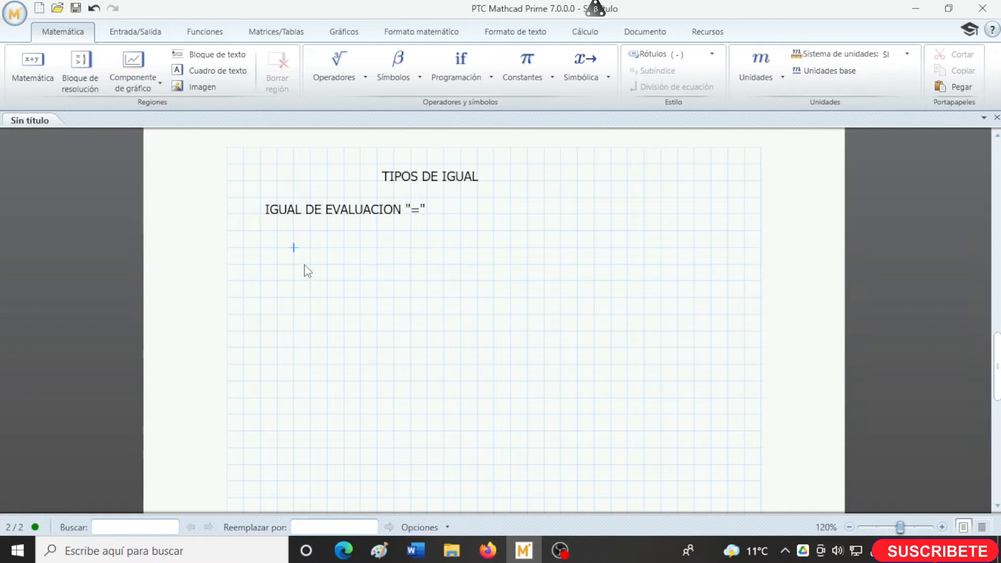
{"action": "type", "text": "8+5"}
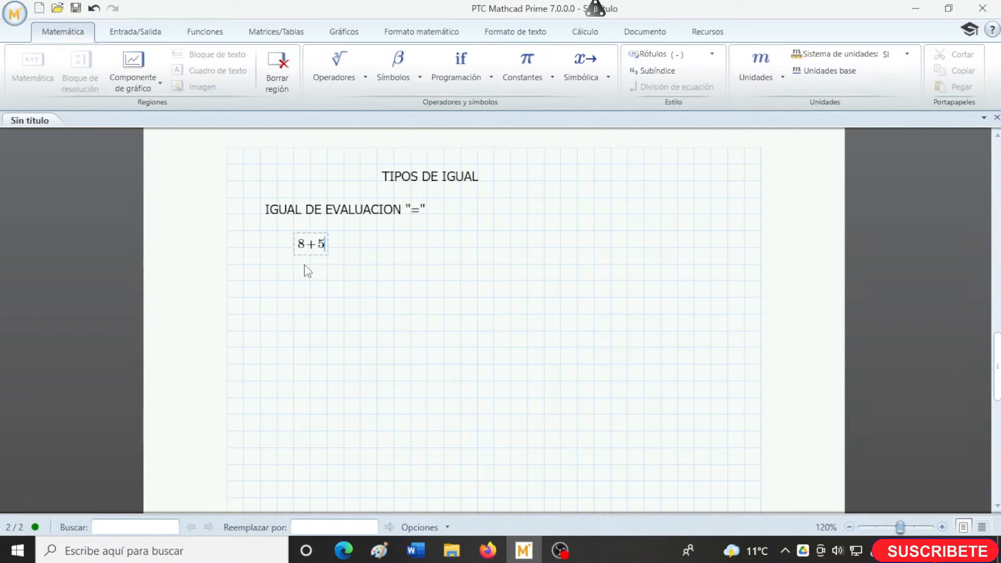
{"action": "type", "text": "=13"}
{"action": "left_click", "coordinate": [461, 242]}
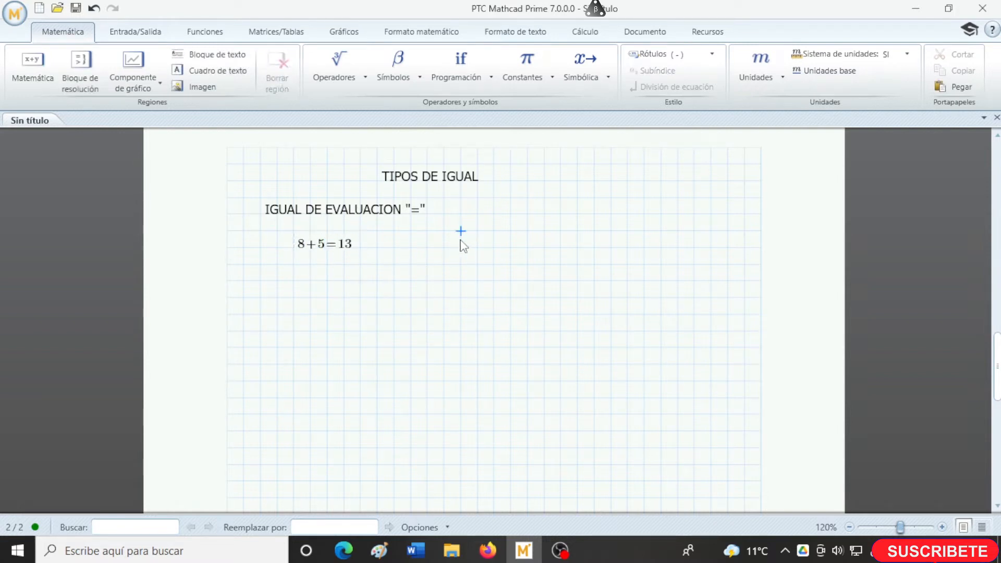
- Enter 10*5 beside the 8+5 calculation and evaluate it with the evaluation operator from the definition and evaluation group
{"action": "left_click", "coordinate": [448, 243]}
{"action": "type", "text": "10"}
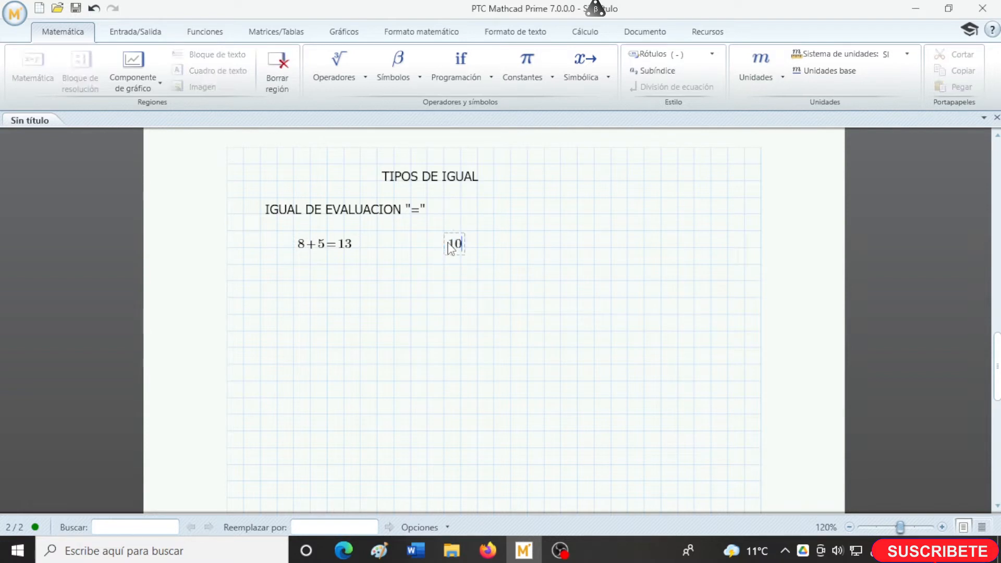
{"action": "type", "text": "*5"}
{"action": "left_click", "coordinate": [350, 79]}
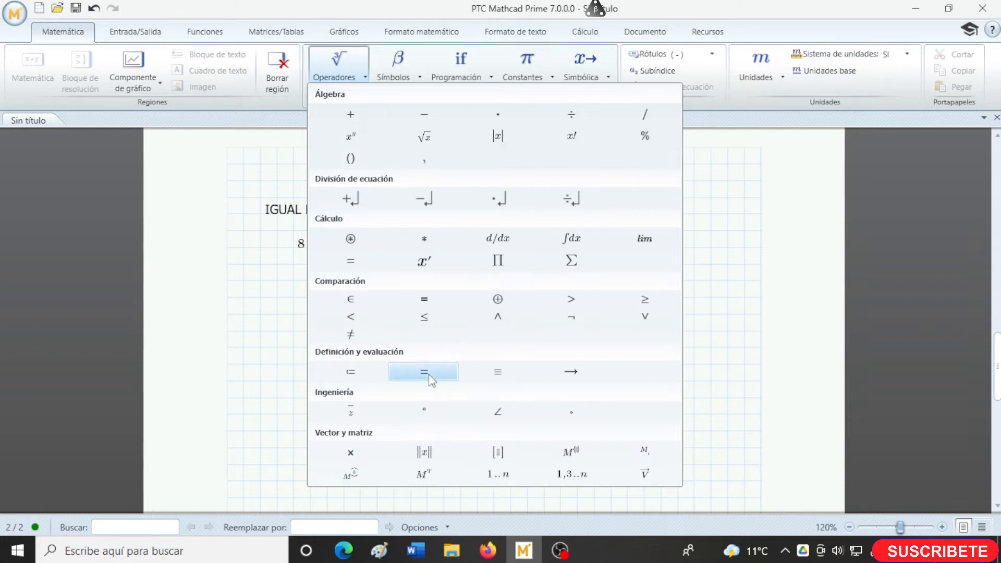
{"action": "left_click", "coordinate": [424, 372]}
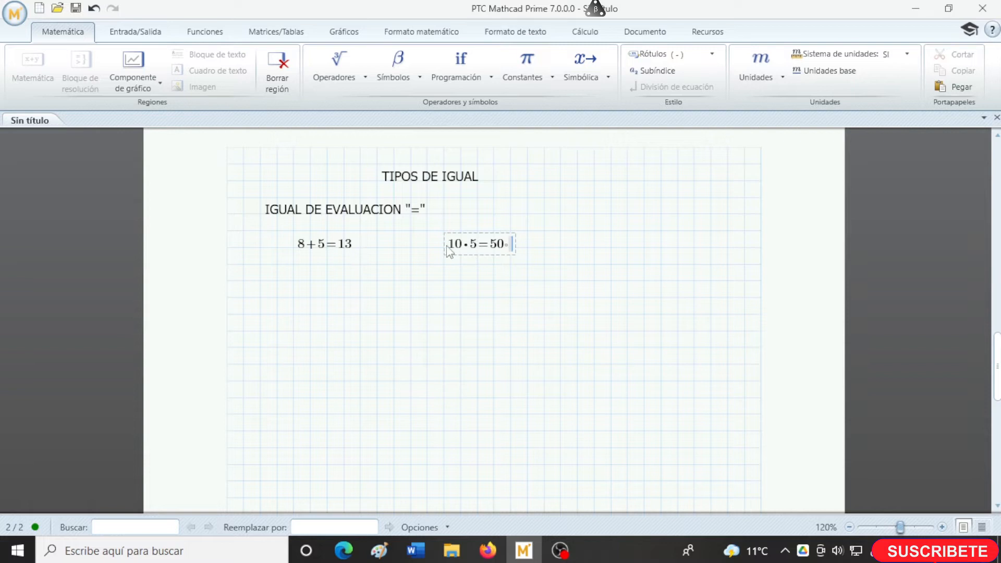
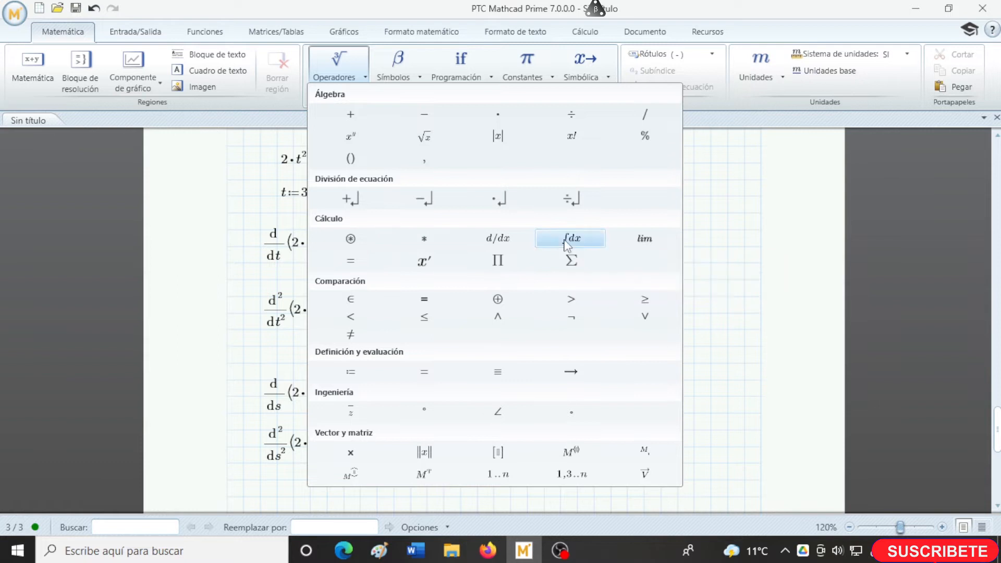
- Fill in the indefinite integral of 2*s with respect to s and evaluate it symbolically
{"action": "type", "text": "2 d"}
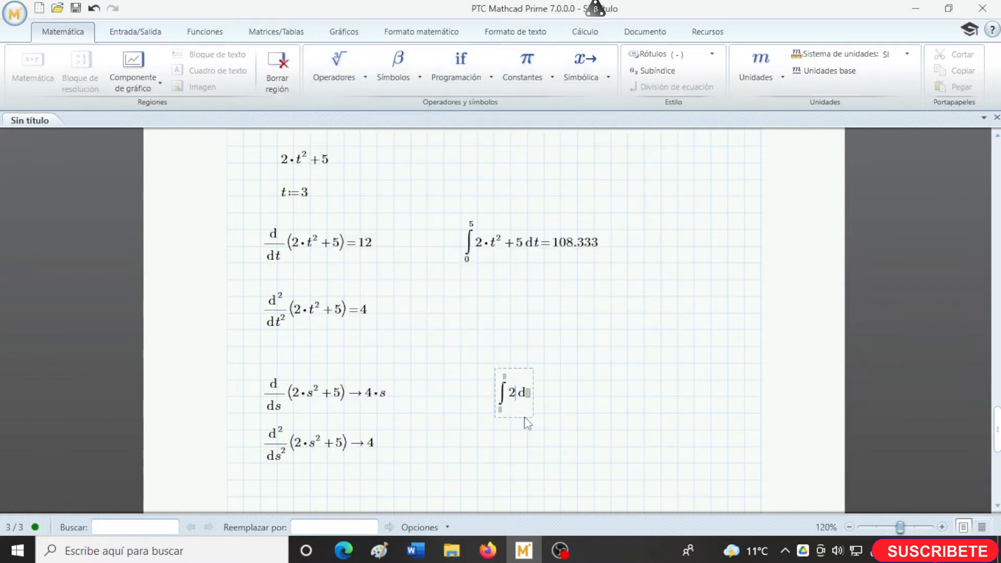
{"action": "type", "text": "*s"}
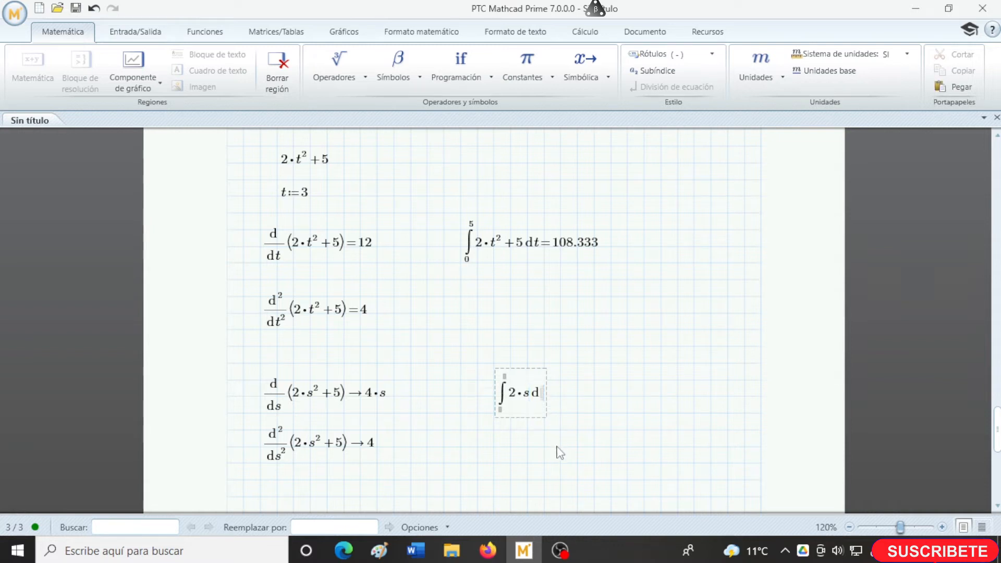
{"action": "type", "text": "s"}
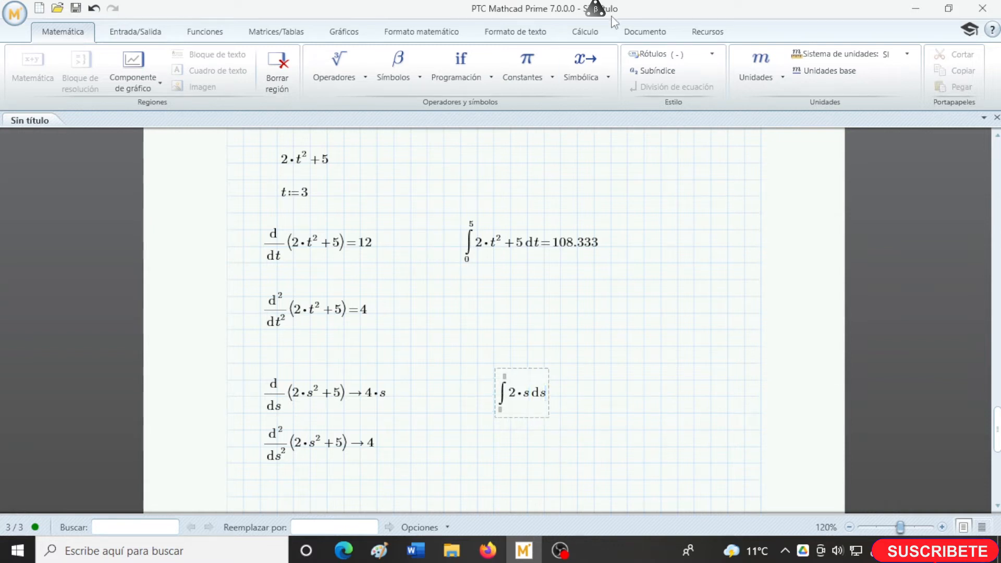
{"action": "left_click", "coordinate": [582, 78]}
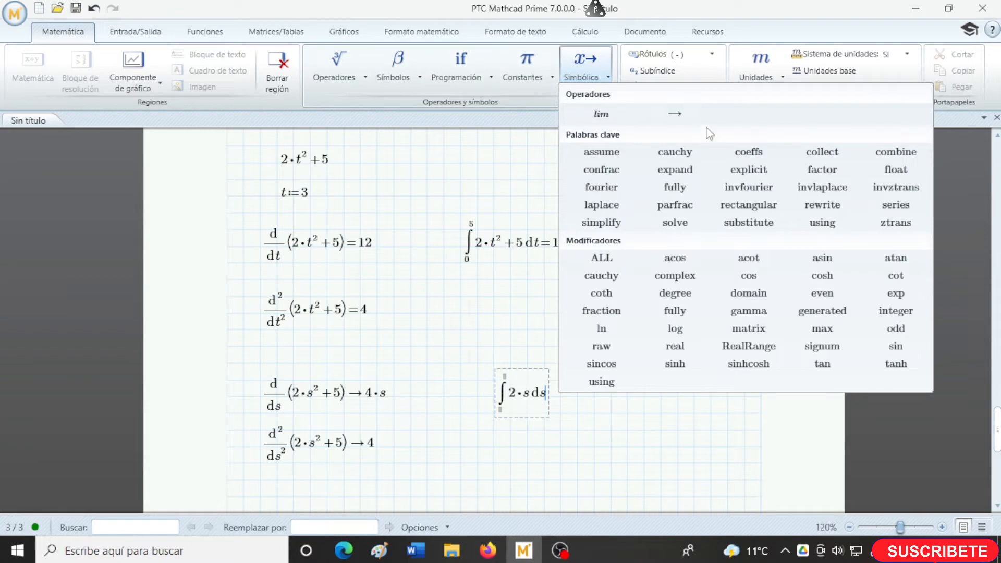
{"action": "left_click", "coordinate": [686, 123]}
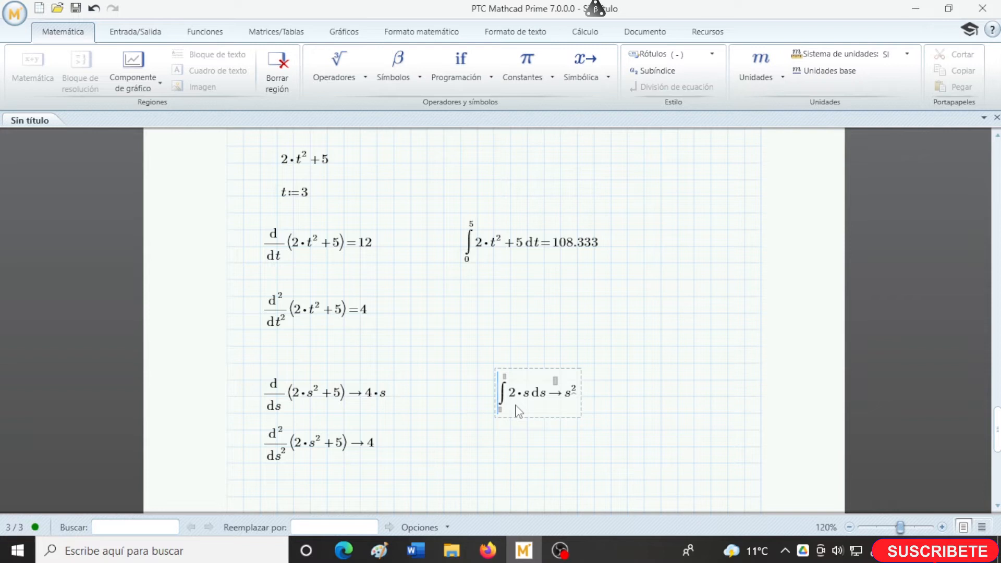
- Assign the symbolic integral of 2*s to the variable m with the definition operator
{"action": "type", "text": "m "}
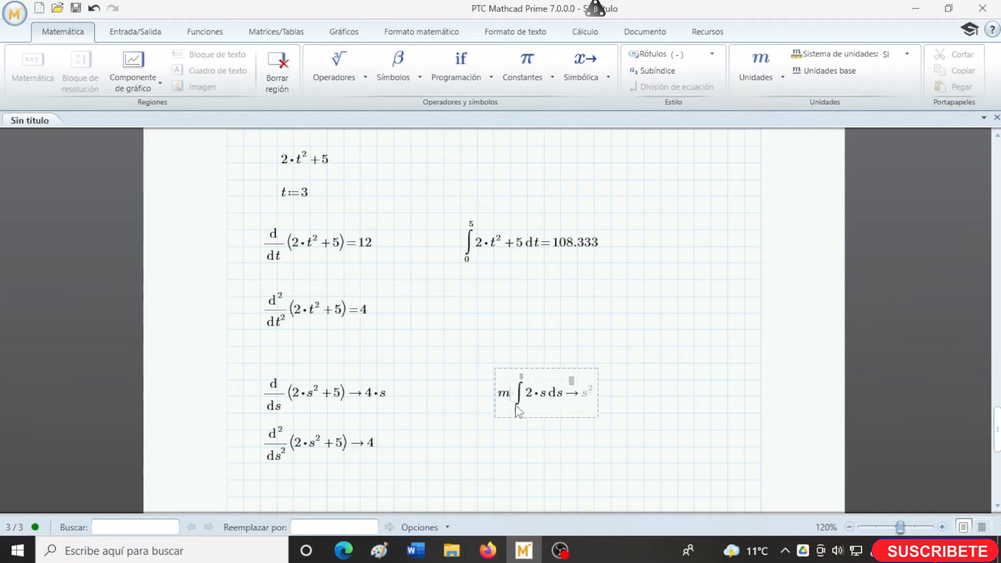
{"action": "type", "text": ":="}
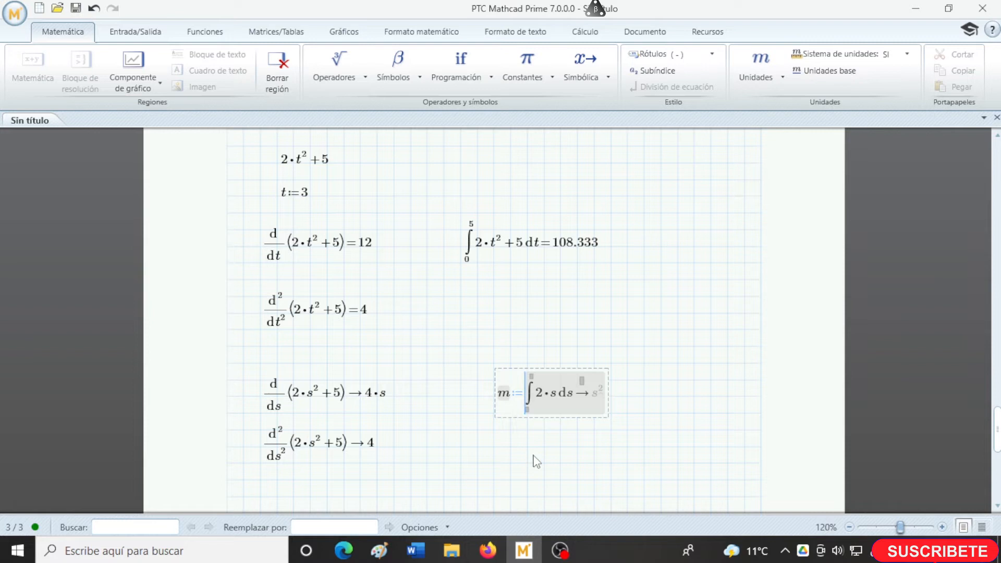
{"action": "key", "text": "Return"}
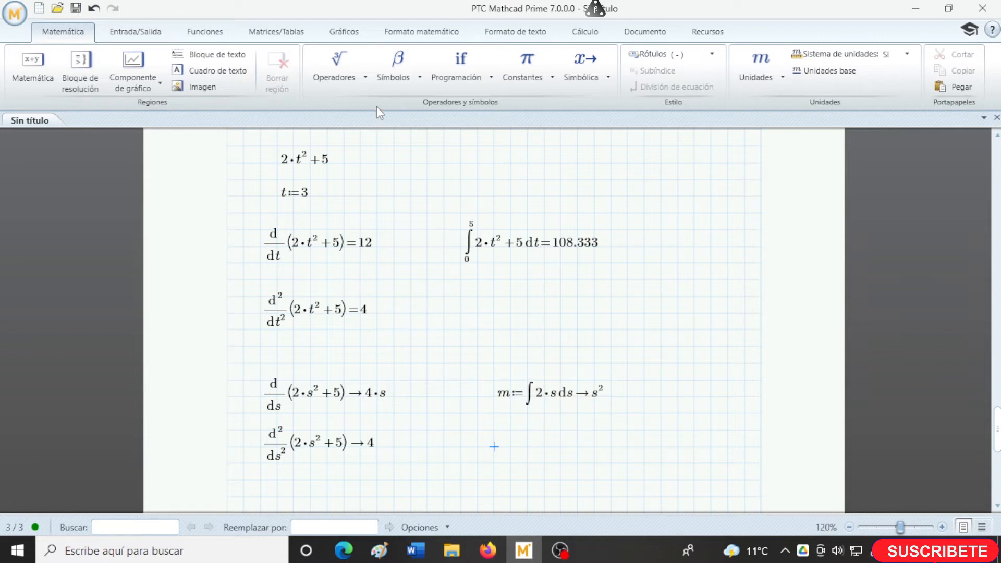
- Insert an indefinite integral of m with respect to s below the definition of m and evaluate it symbolically
{"action": "left_click", "coordinate": [364, 78]}
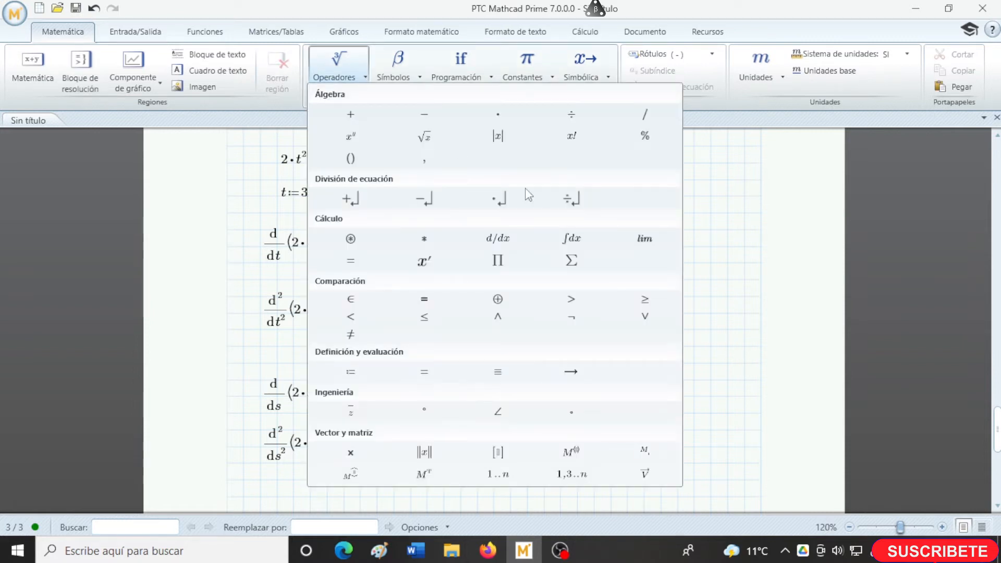
{"action": "left_click", "coordinate": [571, 239]}
{"action": "type", "text": "m"}
{"action": "left_click", "coordinate": [533, 443]}
{"action": "type", "text": "s"}
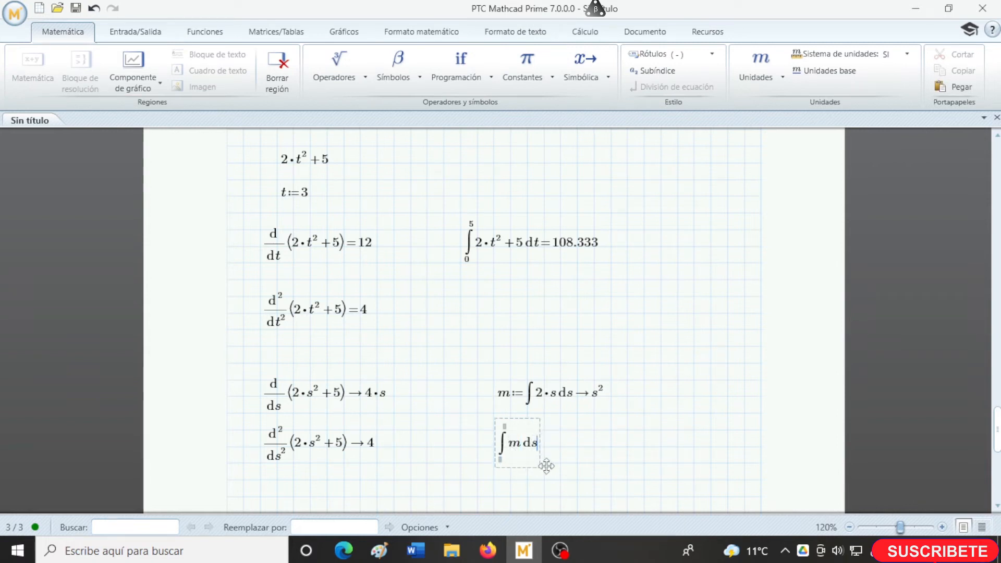
{"action": "left_click", "coordinate": [543, 462]}
{"action": "left_click", "coordinate": [541, 449]}
{"action": "left_click", "coordinate": [584, 65]}
{"action": "left_click", "coordinate": [676, 119]}
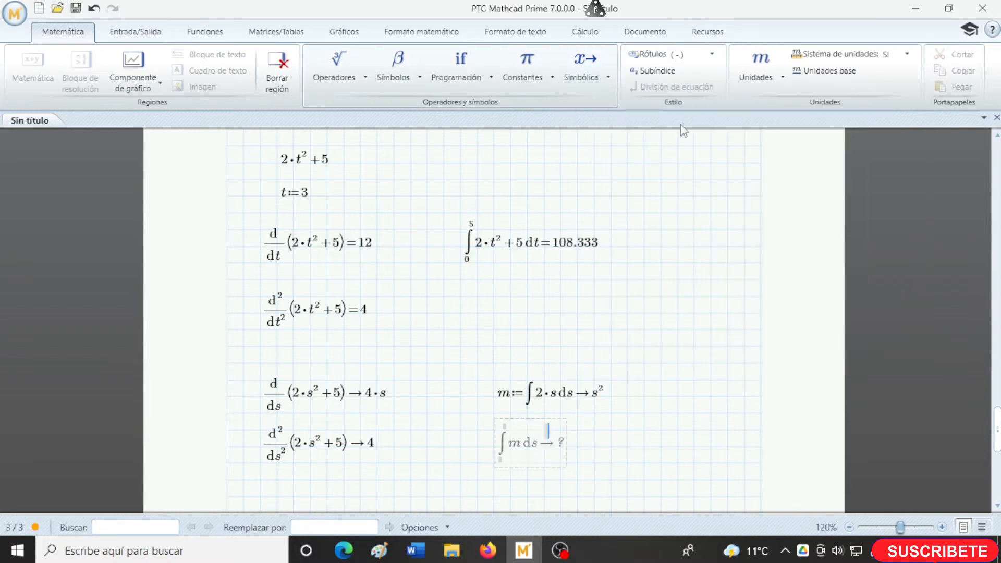
{"action": "left_click", "coordinate": [495, 493]}
- Insert a text box reading "derivadas e integrales" just above the symbolic derivatives in s
{"action": "scroll", "coordinate": [572, 496], "scroll_direction": "up", "scroll_amount": 3}
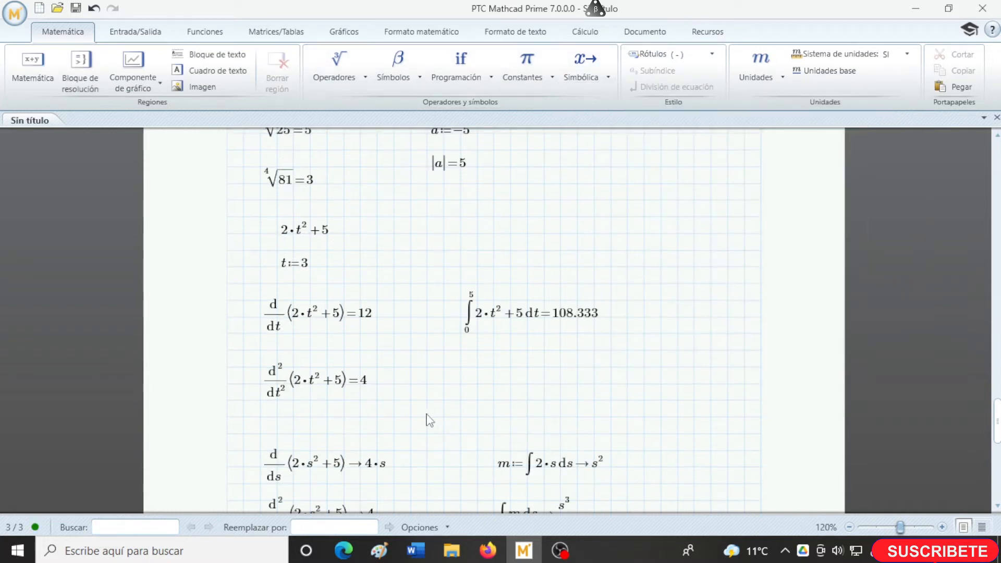
{"action": "left_click", "coordinate": [409, 415]}
{"action": "key", "text": "ctrl+t"}
{"action": "type", "text": "derivadas e integrales"}
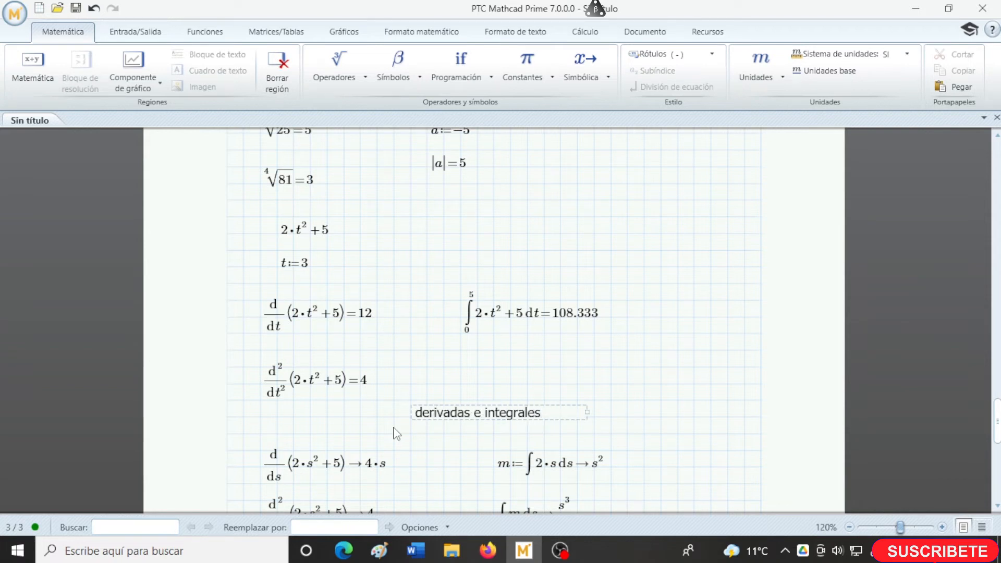
- Highlight the "derivadas e integrales" text box in yellow
{"action": "left_click", "coordinate": [417, 420]}
{"action": "left_click", "coordinate": [490, 35]}
{"action": "left_click", "coordinate": [113, 80]}
{"action": "left_click", "coordinate": [421, 437]}
- Insert a text box reading "matrices" in the empty area below the symbolic derivatives and integrals
{"action": "scroll", "coordinate": [422, 440], "scroll_direction": "down", "scroll_amount": 2}
{"action": "scroll", "coordinate": [378, 375], "scroll_direction": "down", "scroll_amount": 3}
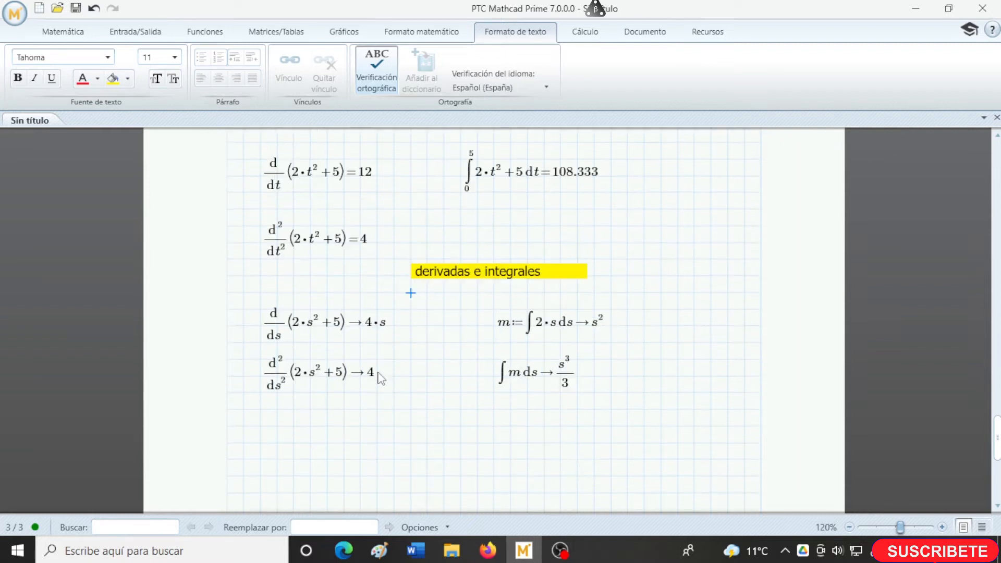
{"action": "scroll", "coordinate": [381, 378], "scroll_direction": "down", "scroll_amount": 5}
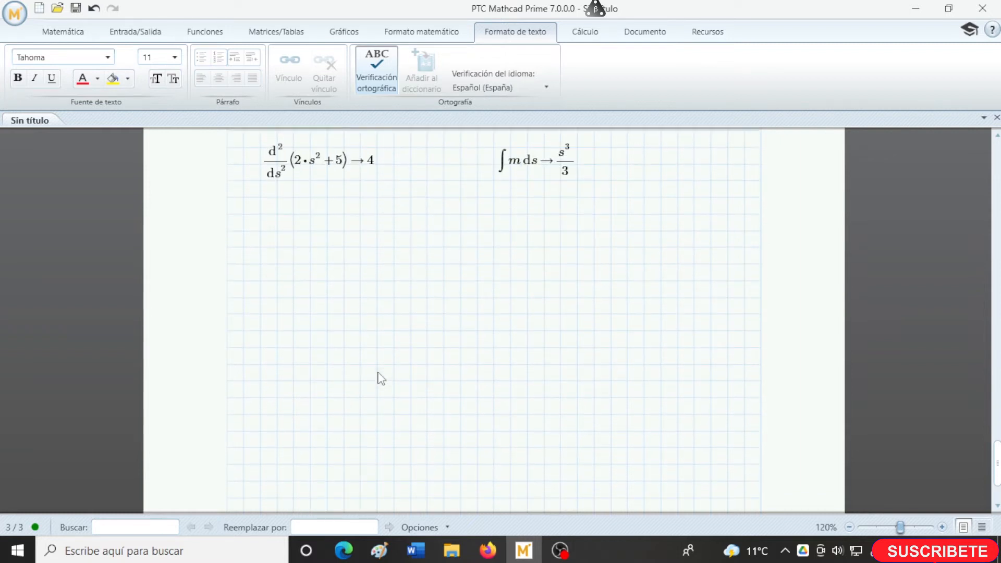
{"action": "scroll", "coordinate": [382, 379], "scroll_direction": "up", "scroll_amount": 1}
{"action": "left_click", "coordinate": [380, 267]}
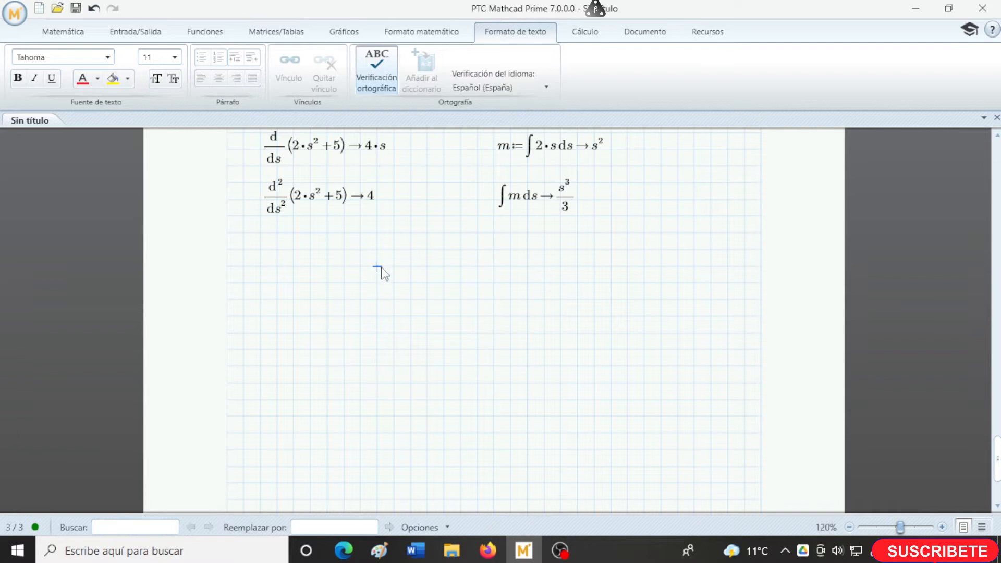
{"action": "key", "text": "ctrl+t"}
{"action": "type", "text": "matrices"}
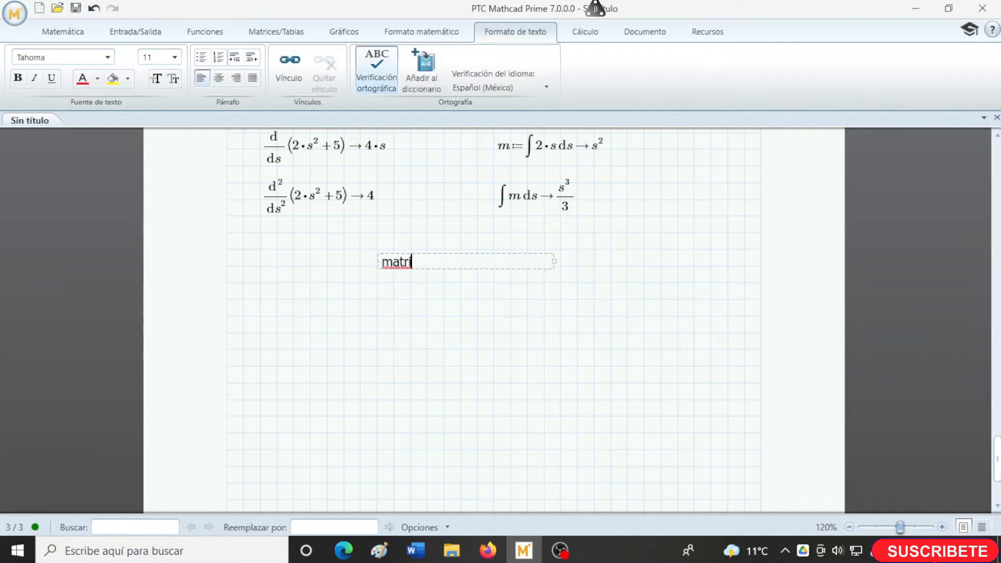
- Highlight the word "matrices" in yellow
{"action": "double_click", "coordinate": [399, 263]}
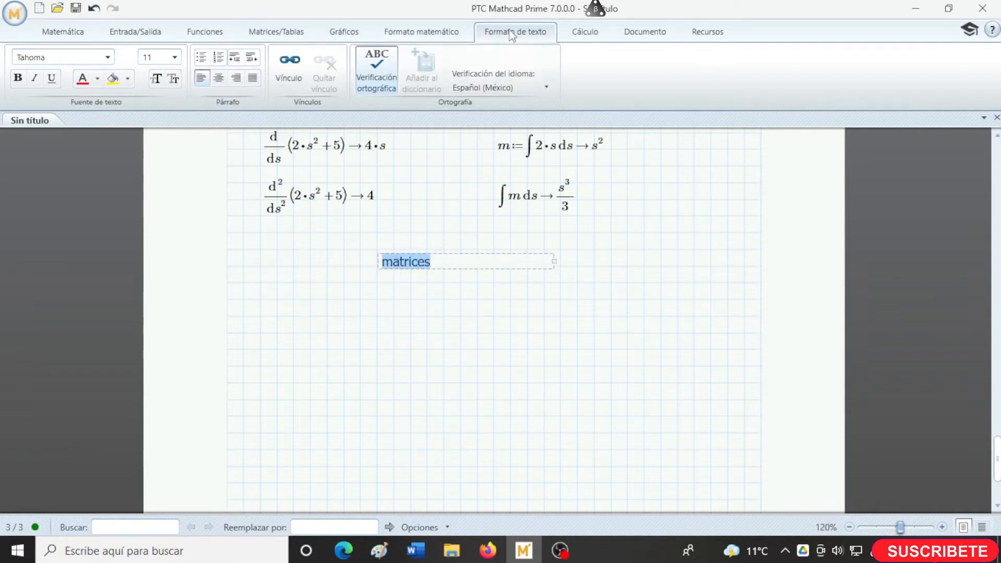
{"action": "left_click", "coordinate": [113, 79]}
{"action": "left_click", "coordinate": [372, 335]}
- Define a variable a below the "matrices" heading as an empty 3x1 matrix
{"action": "left_click", "coordinate": [292, 300]}
{"action": "left_click", "coordinate": [275, 319]}
{"action": "type", "text": "a "}
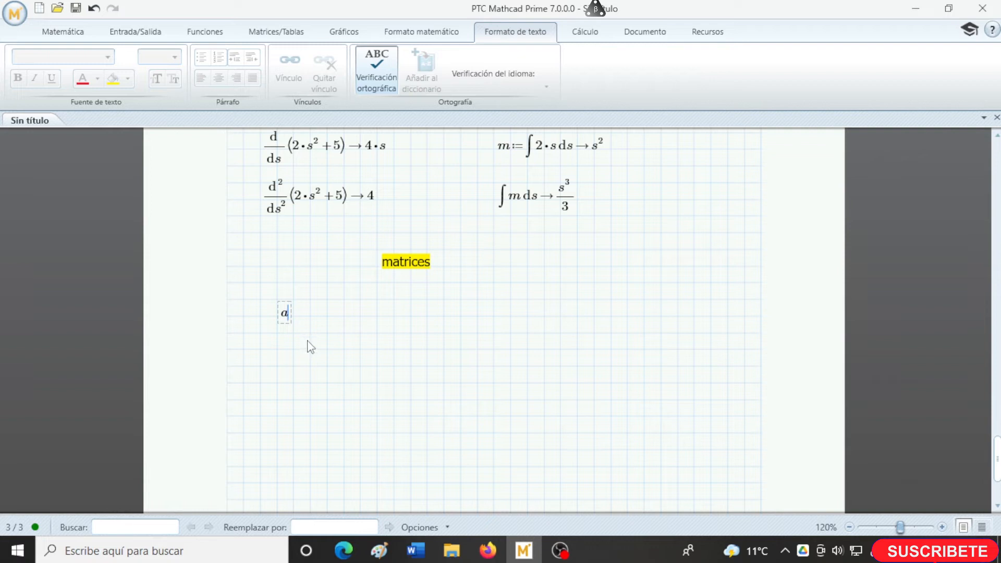
{"action": "type", "text": ":="}
{"action": "left_click", "coordinate": [260, 33]}
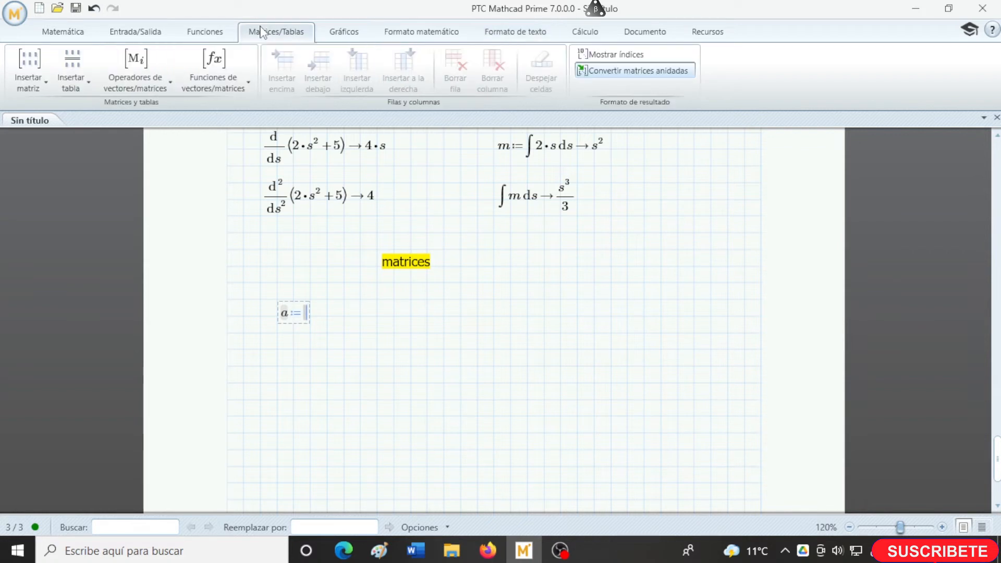
{"action": "left_click", "coordinate": [37, 87]}
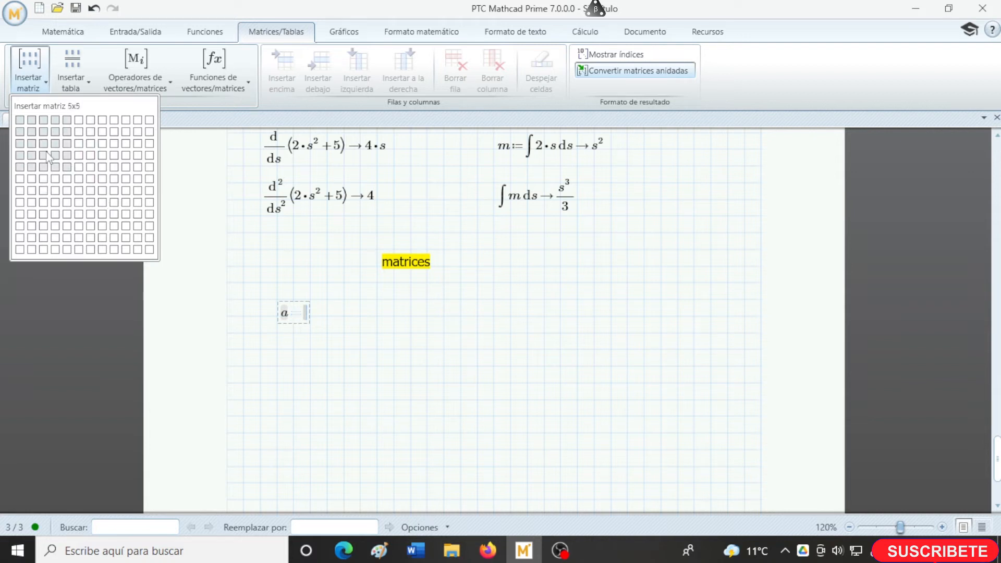
{"action": "left_click", "coordinate": [20, 144]}
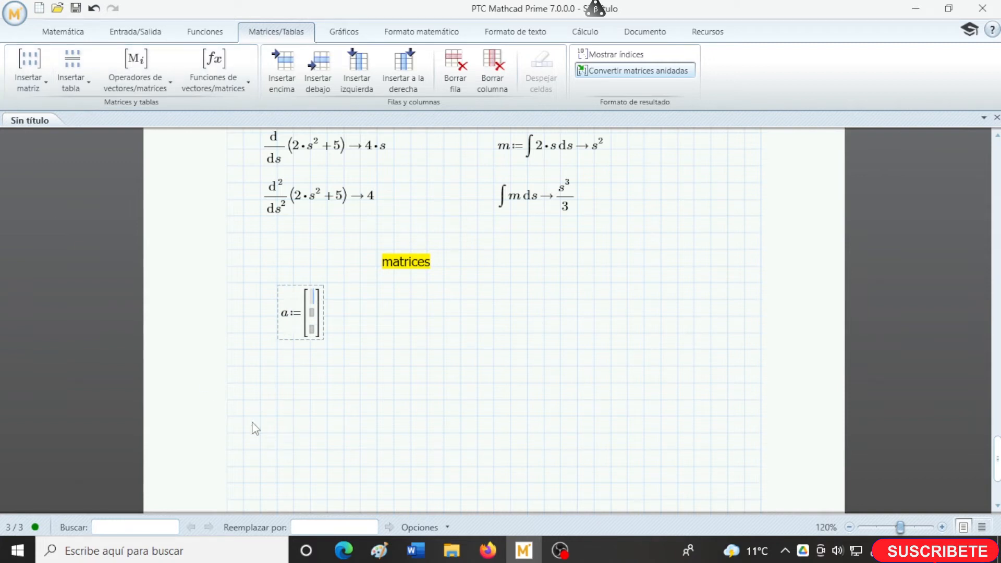
- Fill the matrix a from top to bottom with 5, 3 and 1
{"action": "type", "text": "5"}
{"action": "key", "text": "Down"}
{"action": "type", "text": "3"}
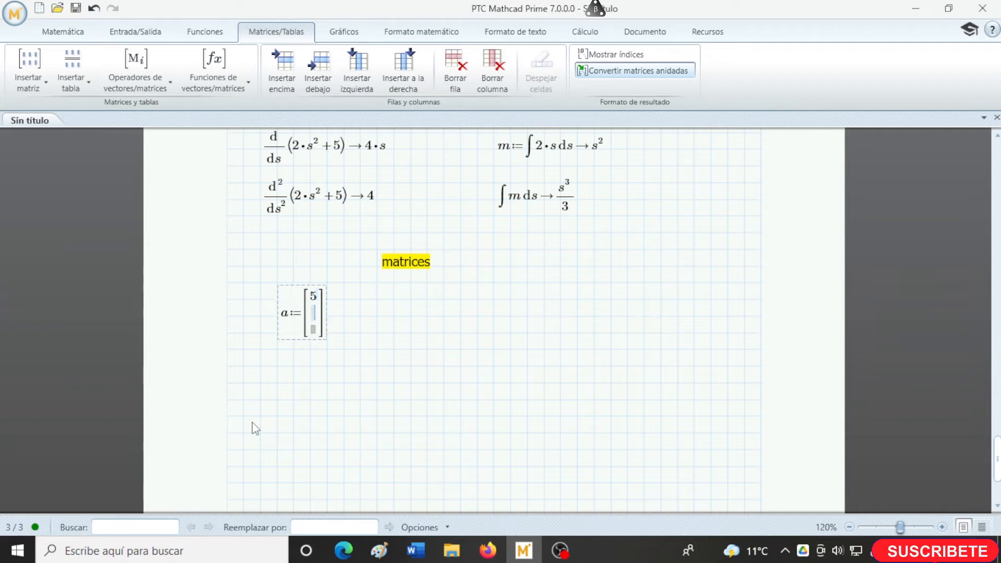
{"action": "key", "text": "Down"}
{"action": "type", "text": "1"}
{"action": "left_click", "coordinate": [360, 316]}
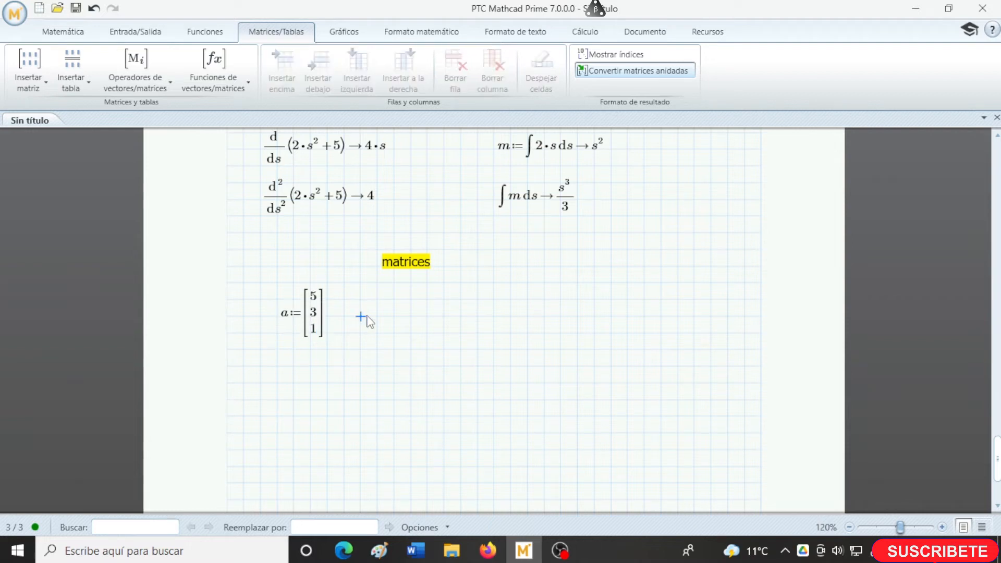
- Define a variable b beside matrix a as a matrix, adding one row below and one row above
{"action": "type", "text": "b:="}
{"action": "key", "text": "ctrl+m"}
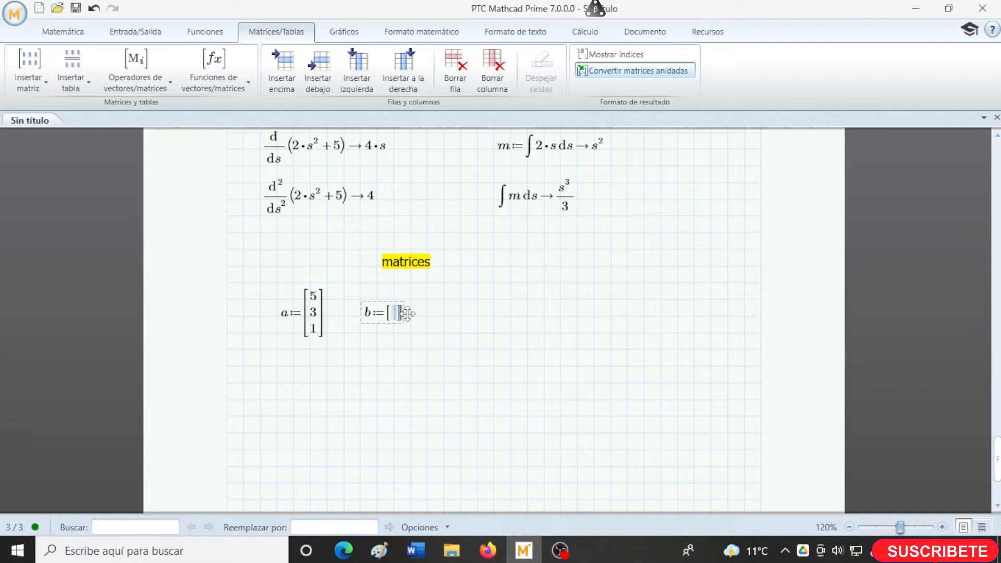
{"action": "left_click", "coordinate": [319, 79]}
{"action": "left_click", "coordinate": [282, 61]}
- Fill the matrix b with 6 in the first row, 5 in the second and 7 in the third
{"action": "type", "text": "5"}
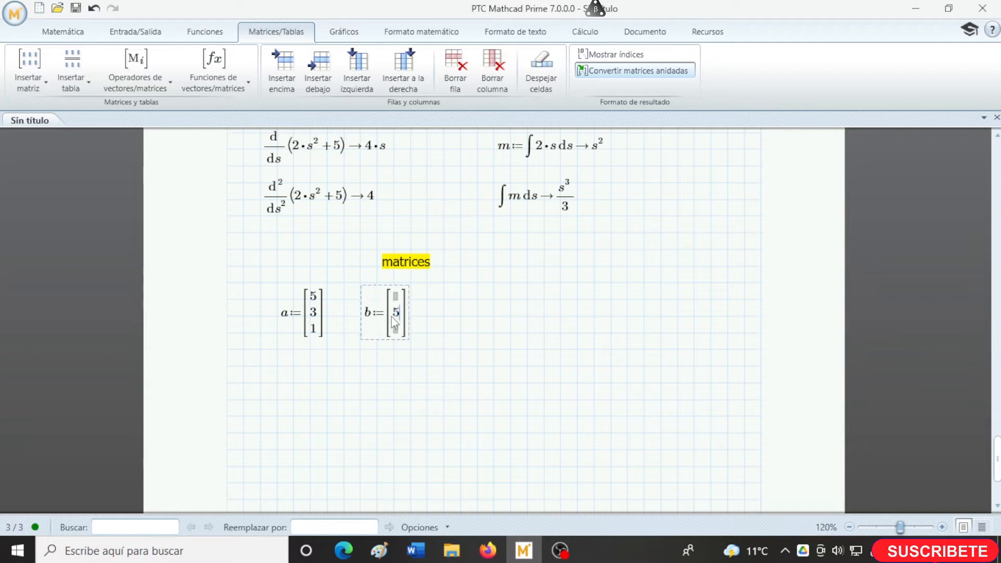
{"action": "left_click", "coordinate": [398, 330]}
{"action": "type", "text": "7"}
{"action": "left_click", "coordinate": [396, 298]}
{"action": "type", "text": "6"}
- Insert an extra column to the right in matrix b and delete it again
{"action": "left_click", "coordinate": [389, 84]}
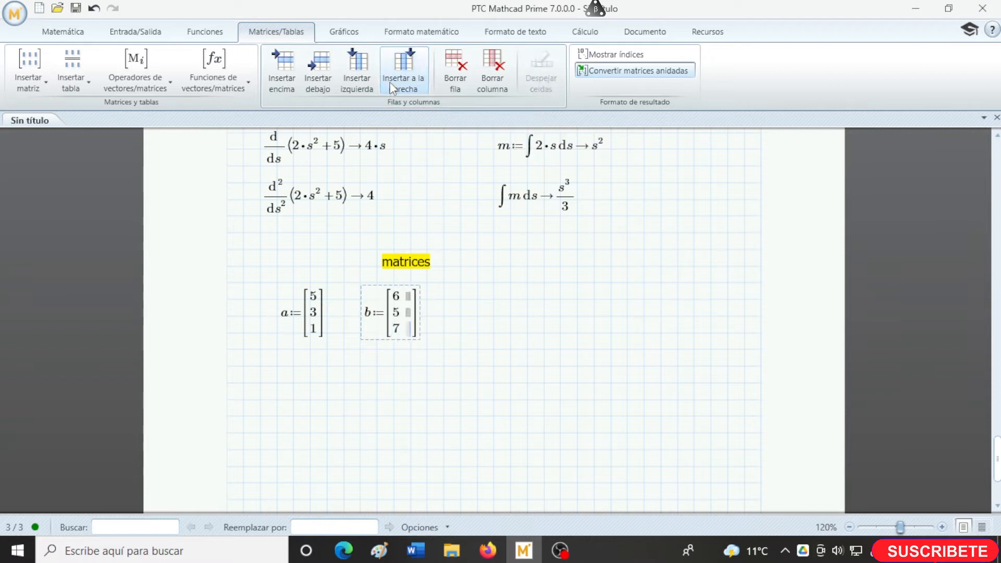
{"action": "left_click", "coordinate": [483, 85]}
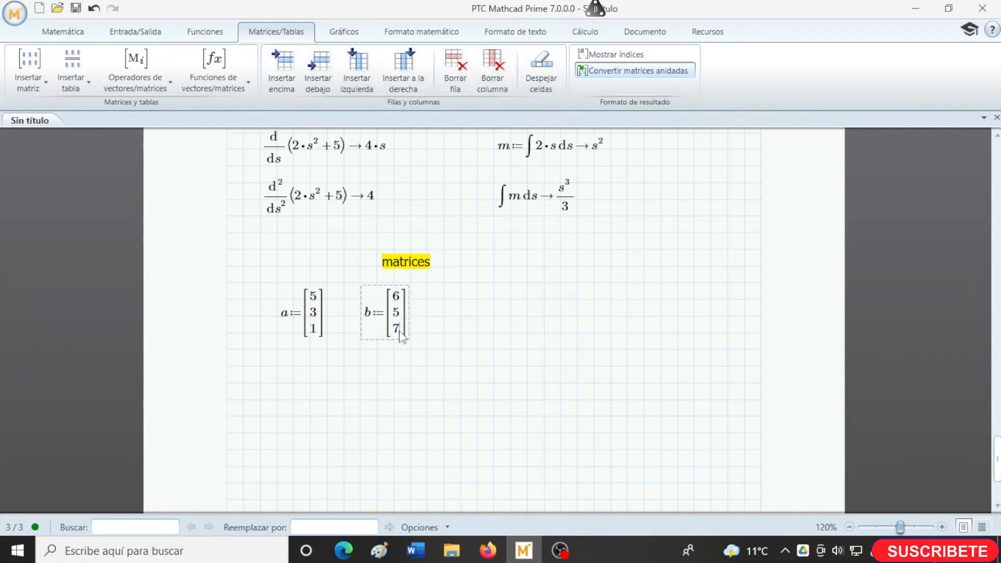
{"action": "left_click", "coordinate": [290, 388]}
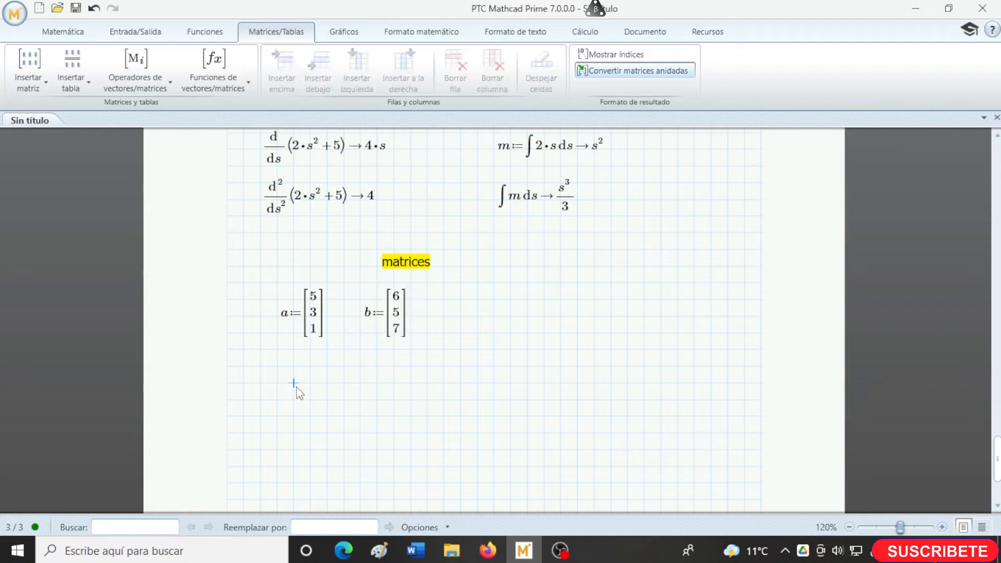
- Enter the matrix sum a+b below matrix a and evaluate it
{"action": "left_click", "coordinate": [276, 386]}
{"action": "type", "text": "a+b=[11 8 8"}
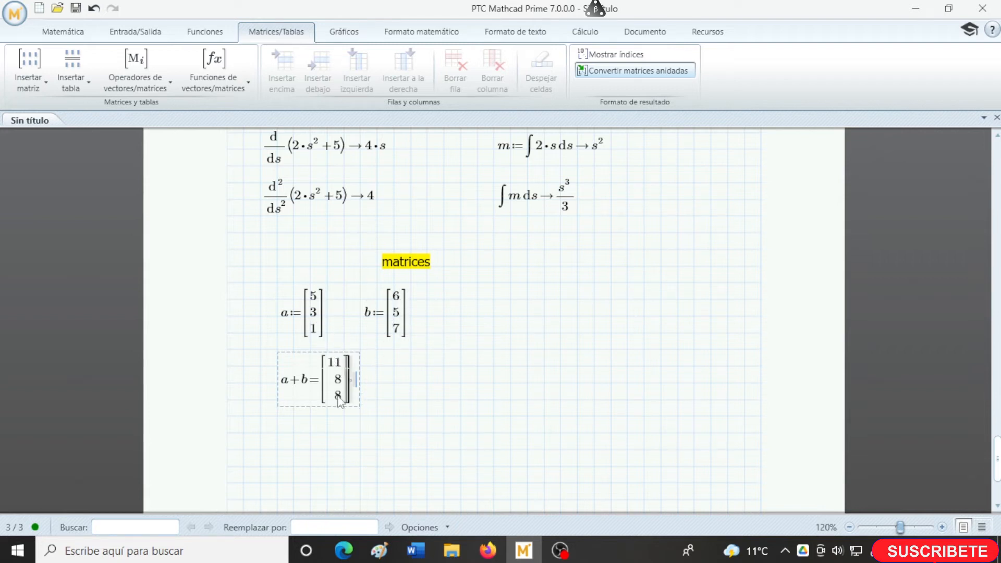
- Enter the product a*2 beside the matrix sum and evaluate it
{"action": "left_click", "coordinate": [410, 383]}
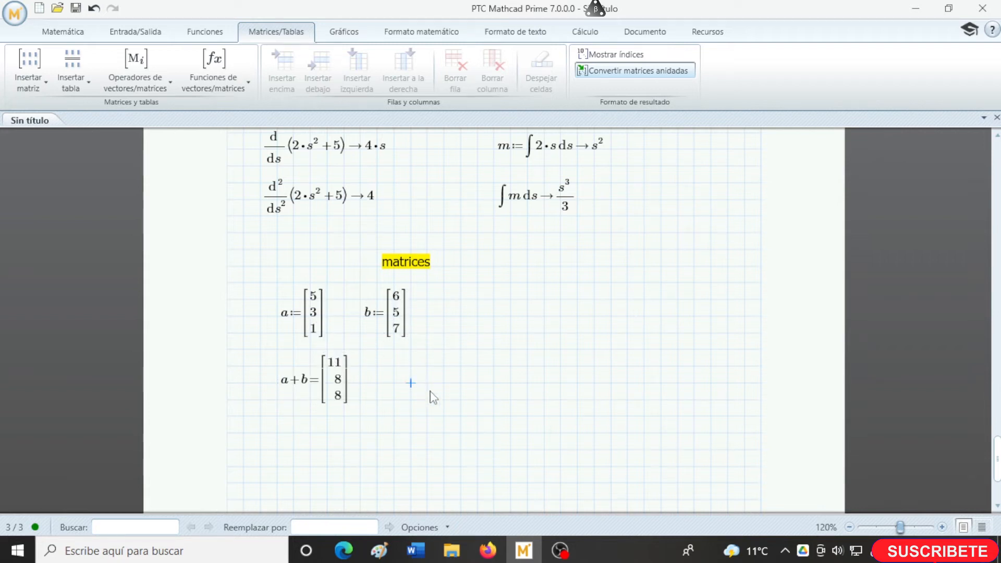
{"action": "type", "text": "a"}
{"action": "type", "text": "*2"}
{"action": "type", "text": "="}
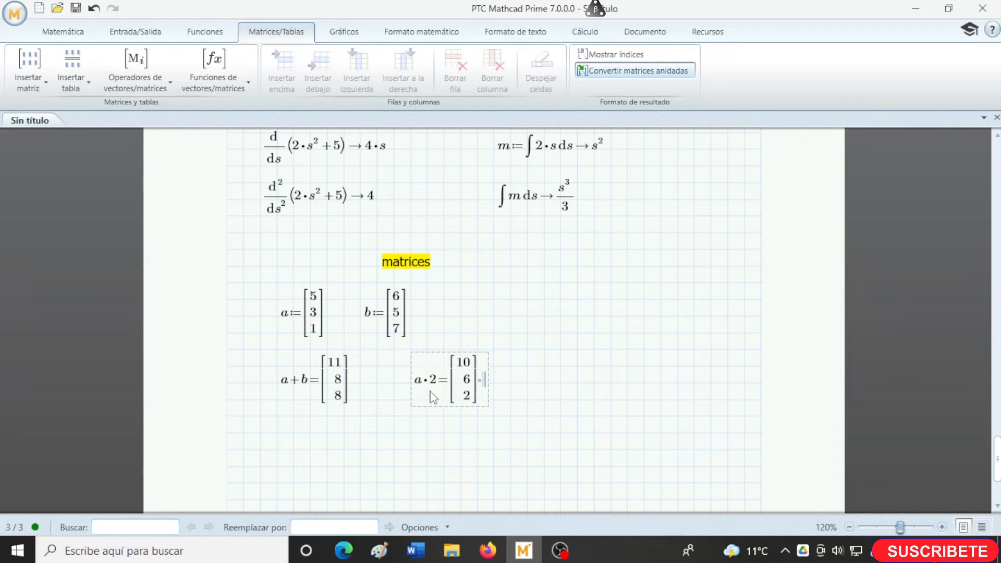
- Insert the transpose of matrix a beside the a*2 result and evaluate it
{"action": "left_click", "coordinate": [528, 383]}
{"action": "left_click", "coordinate": [164, 87]}
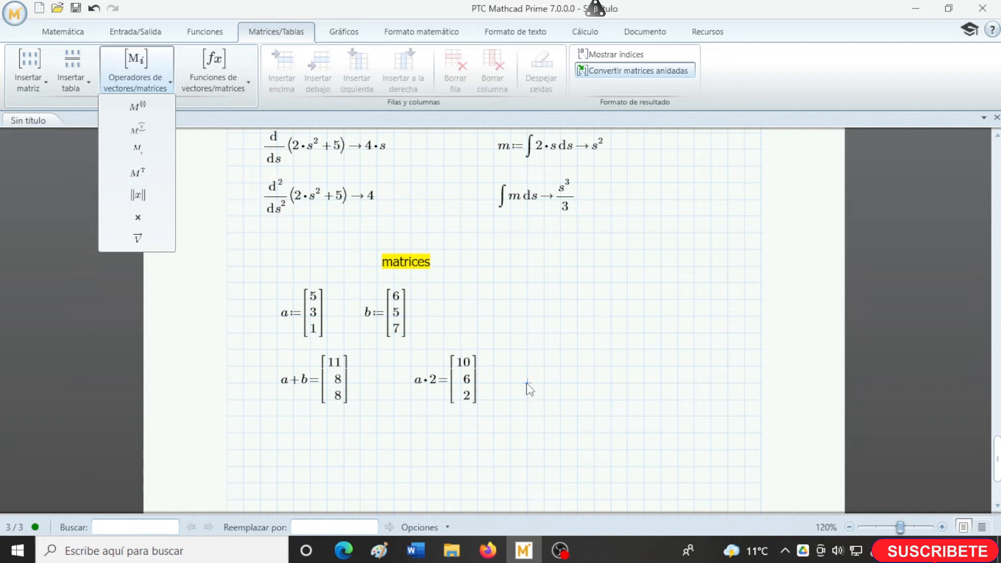
{"action": "left_click", "coordinate": [138, 172]}
{"action": "type", "text": "aᵀ=[5 3 1"}
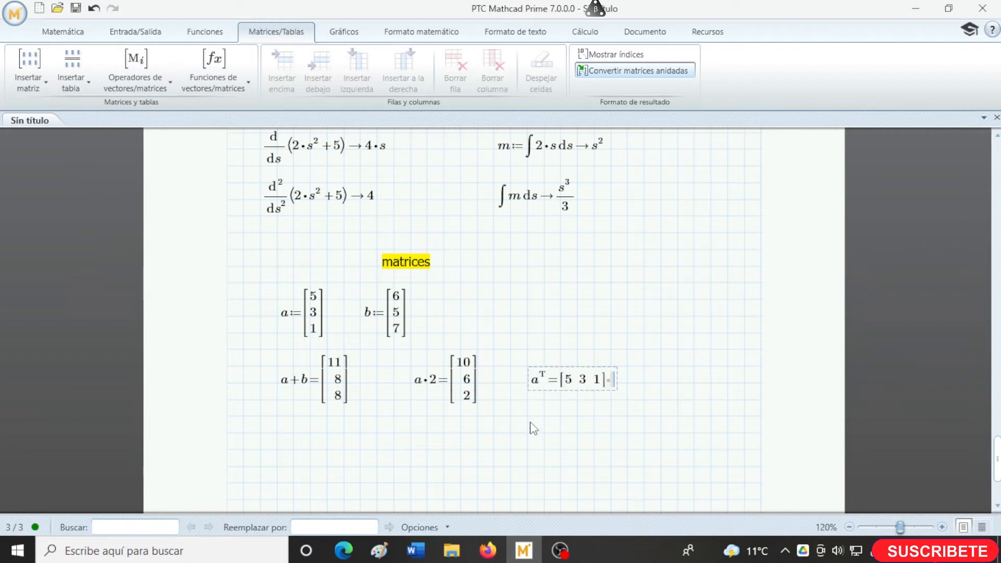
{"action": "left_click", "coordinate": [528, 416]}
- Enter the cross product a×b below the a+b result and evaluate it
{"action": "left_click", "coordinate": [294, 448]}
{"action": "type", "text": "a"}
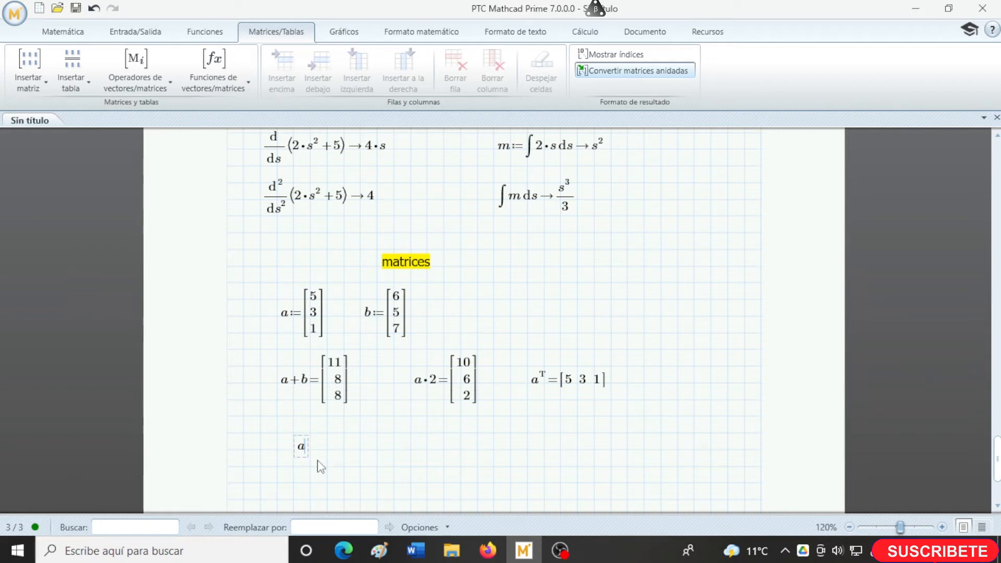
{"action": "left_click", "coordinate": [155, 84]}
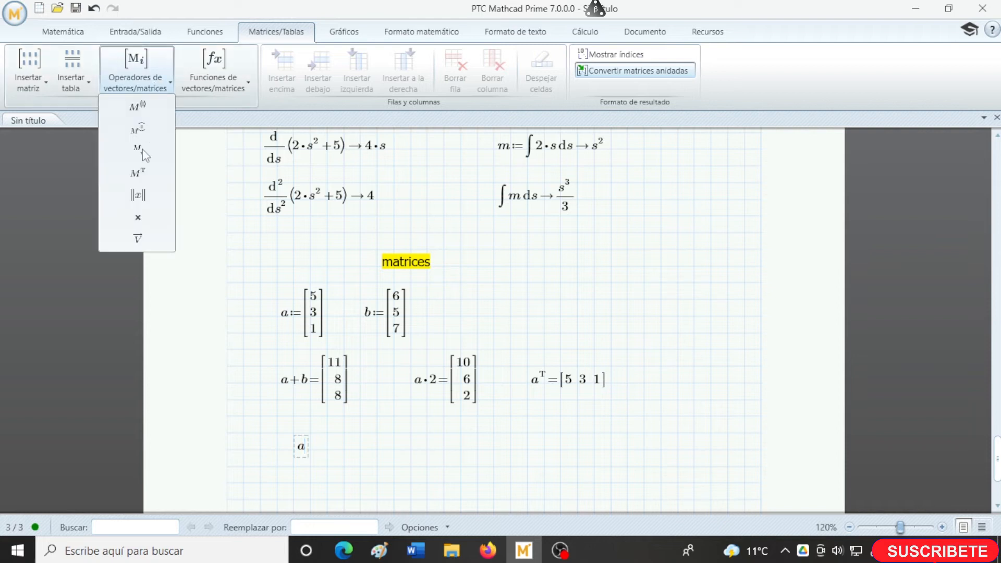
{"action": "left_click", "coordinate": [138, 217]}
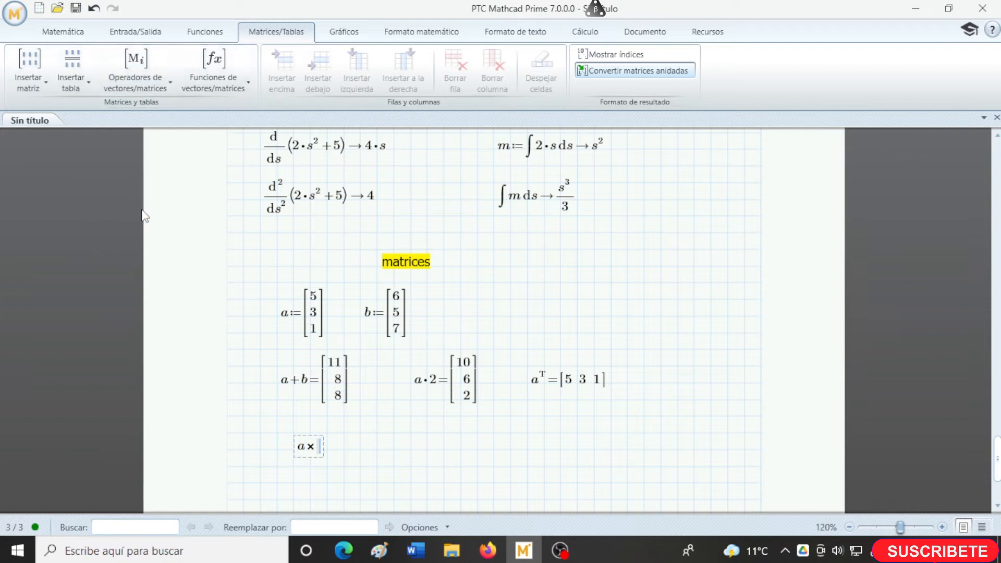
{"action": "type", "text": "b="}
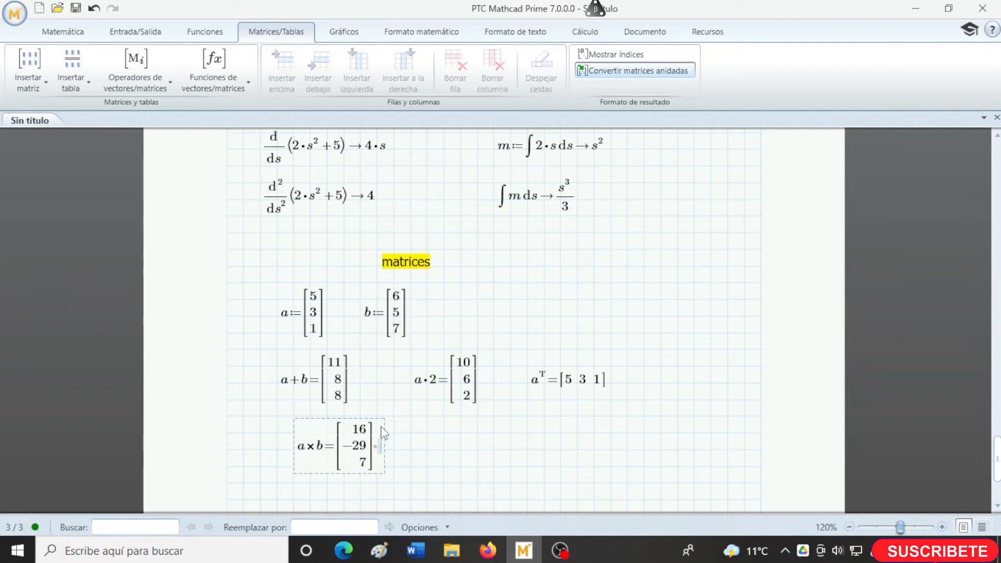
{"action": "left_click", "coordinate": [427, 451]}
- Add a text box reading RANGOS below the cross product
{"action": "scroll", "coordinate": [381, 422], "scroll_direction": "down", "scroll_amount": 4}
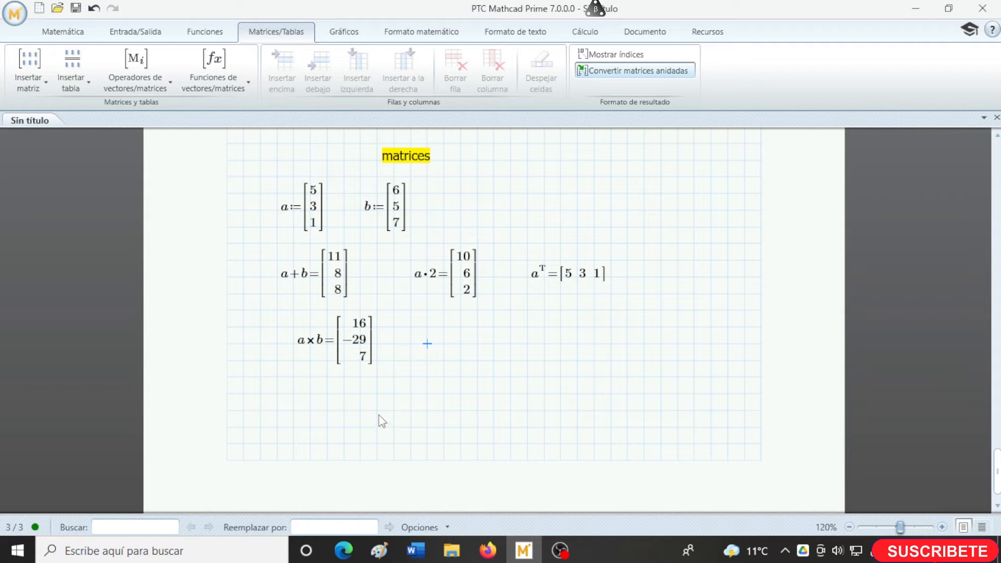
{"action": "scroll", "coordinate": [380, 416], "scroll_direction": "down", "scroll_amount": 1}
{"action": "left_click", "coordinate": [294, 363]}
{"action": "key", "text": "ctrl+t"}
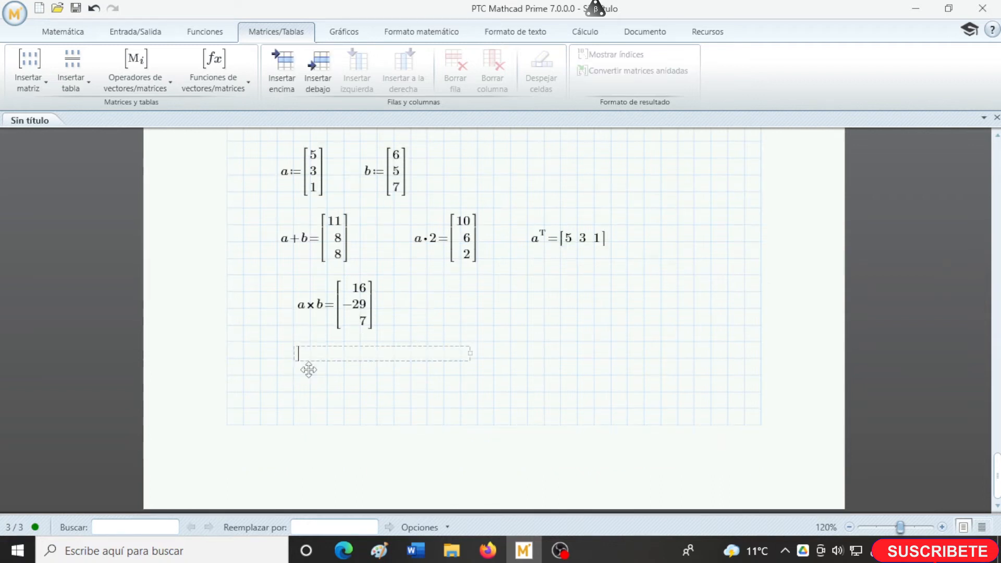
{"action": "type", "text": "RANGOS"}
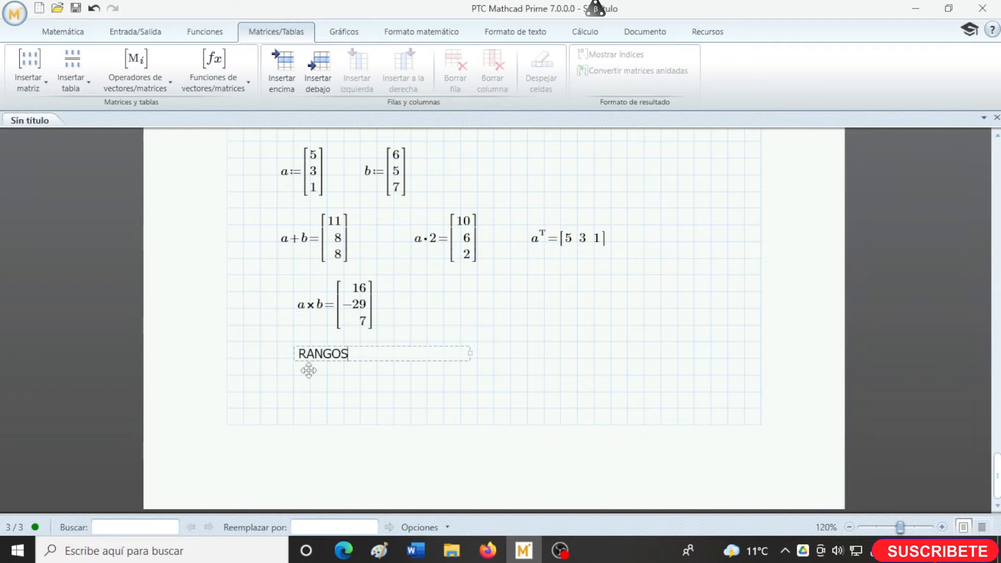
{"action": "left_click", "coordinate": [292, 408]}
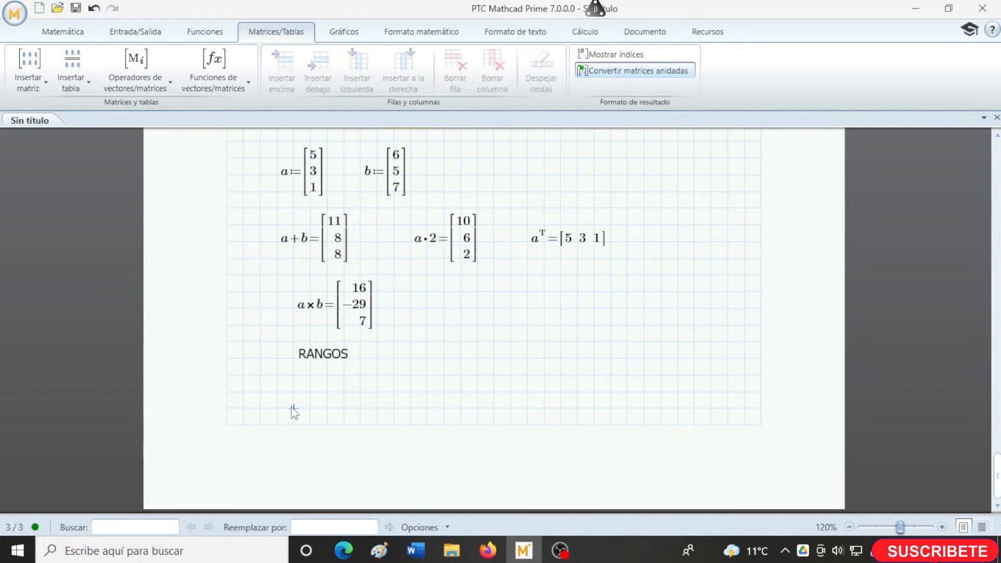
- Insert a range from 1 to 5 beside the RANGOS heading and evaluate it
{"action": "left_click", "coordinate": [438, 375]}
{"action": "left_click", "coordinate": [81, 34]}
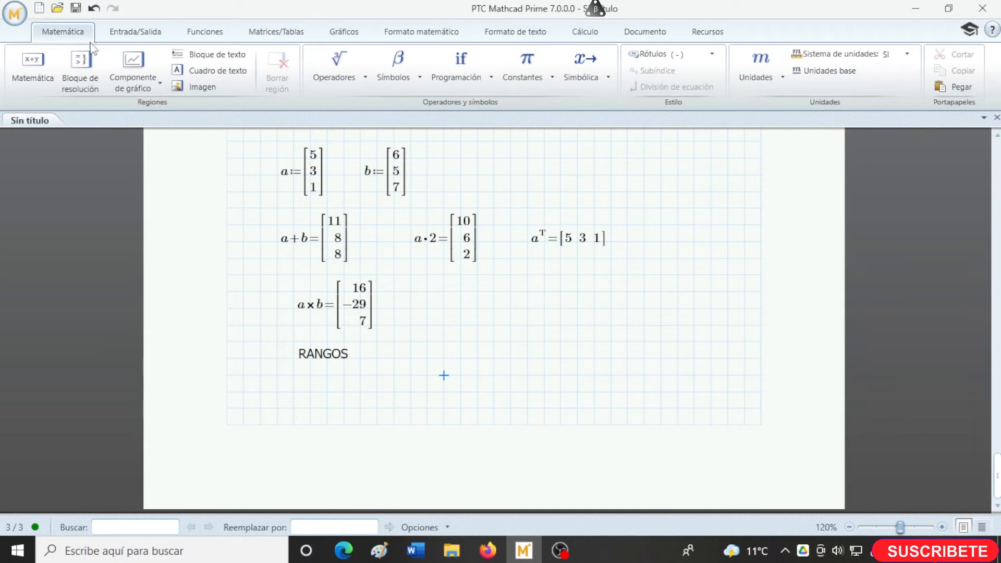
{"action": "left_click", "coordinate": [345, 78]}
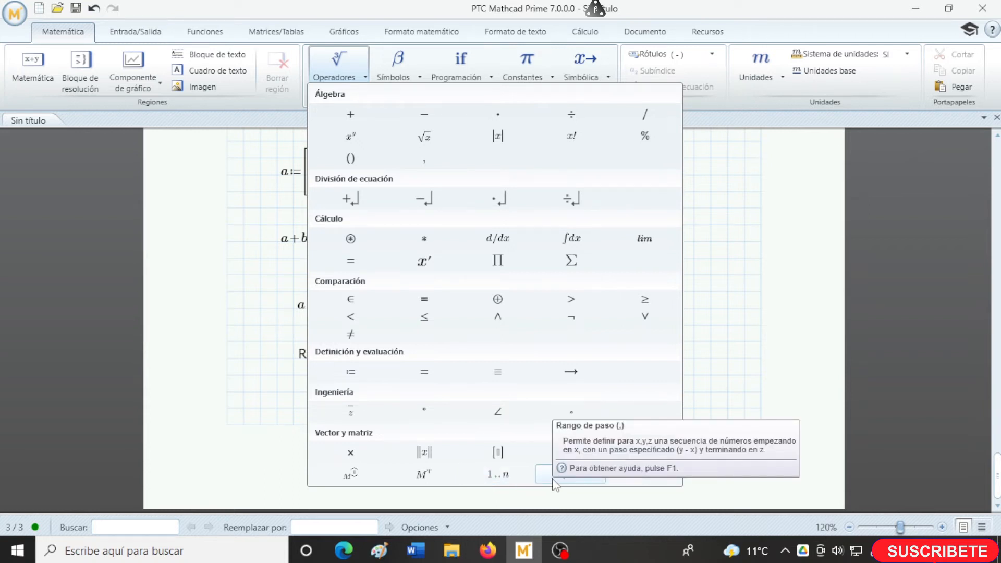
{"action": "left_click", "coordinate": [501, 477]}
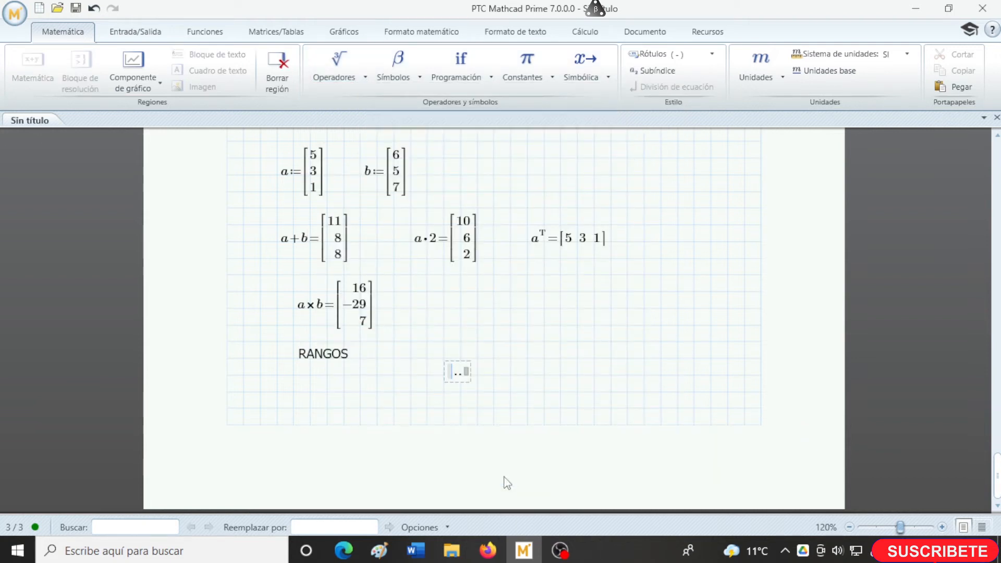
{"action": "type", "text": "1"}
{"action": "key", "text": "Tab"}
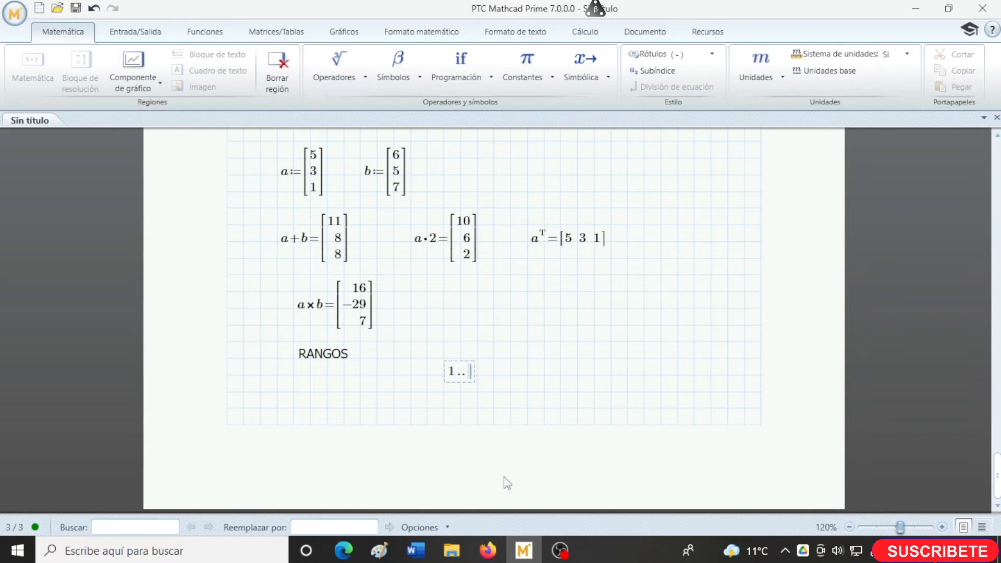
{"action": "type", "text": "5="}
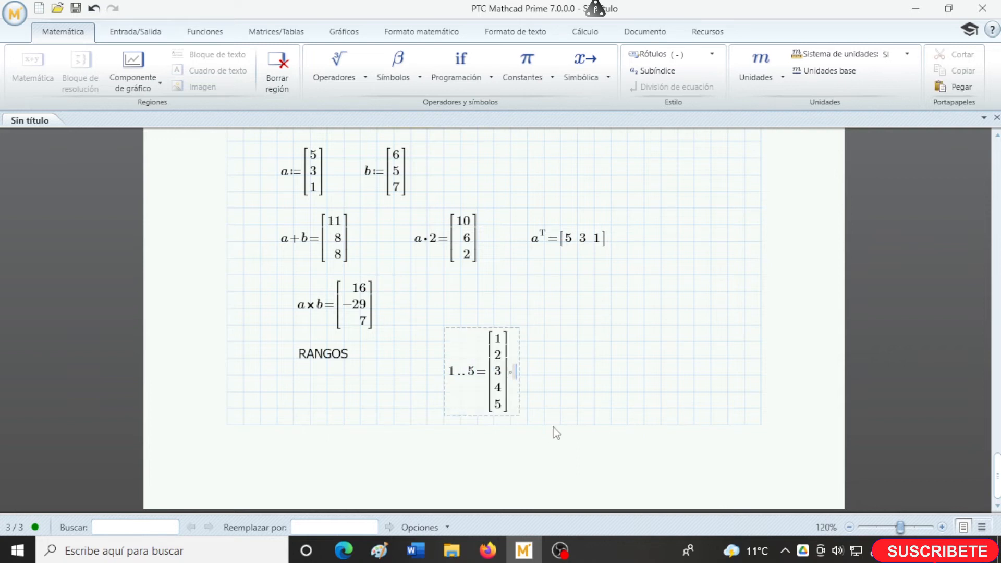
- Insert the step range 0,2..10 beside the 1..5 range and evaluate it
{"action": "left_click", "coordinate": [576, 374]}
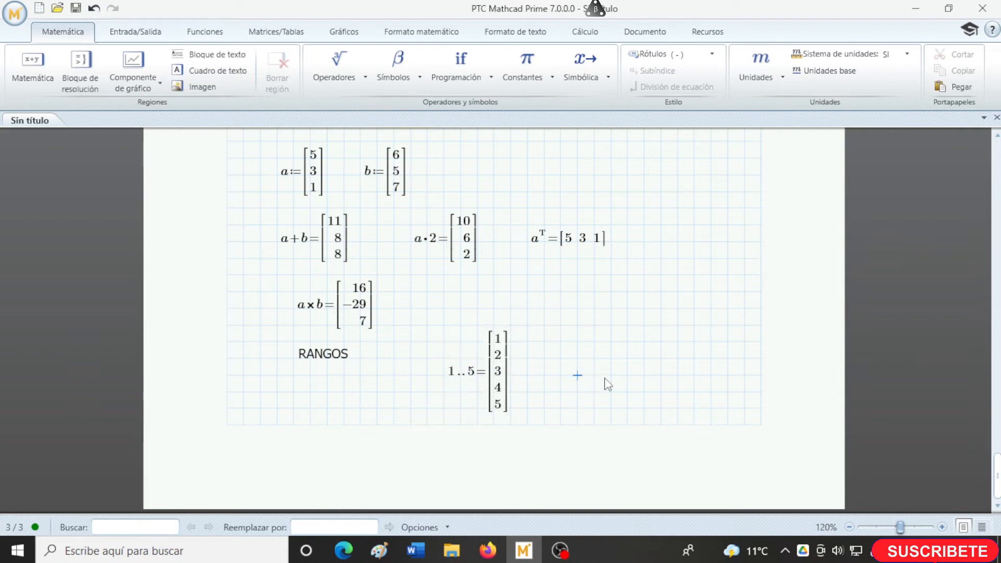
{"action": "left_click", "coordinate": [341, 78]}
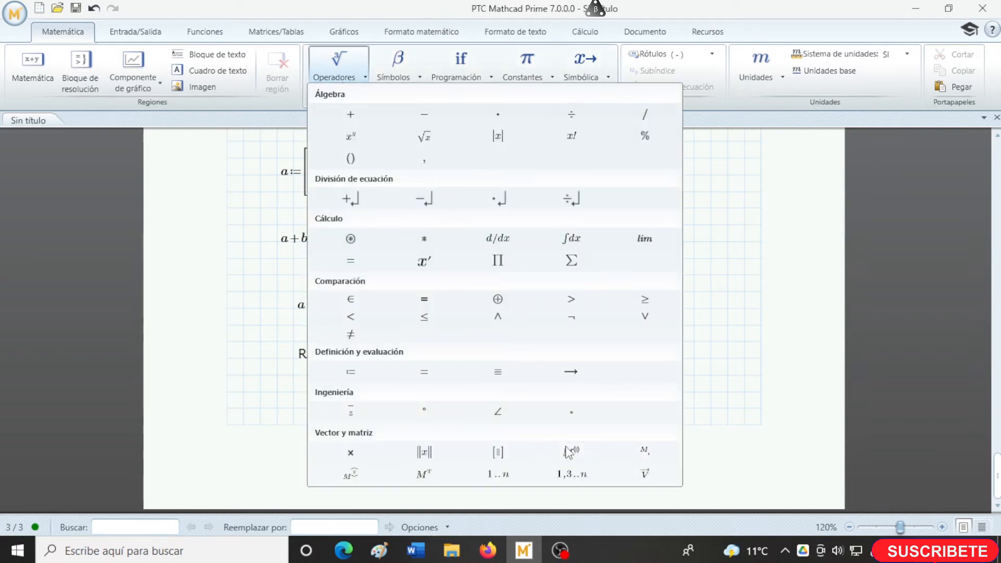
{"action": "left_click", "coordinate": [584, 474]}
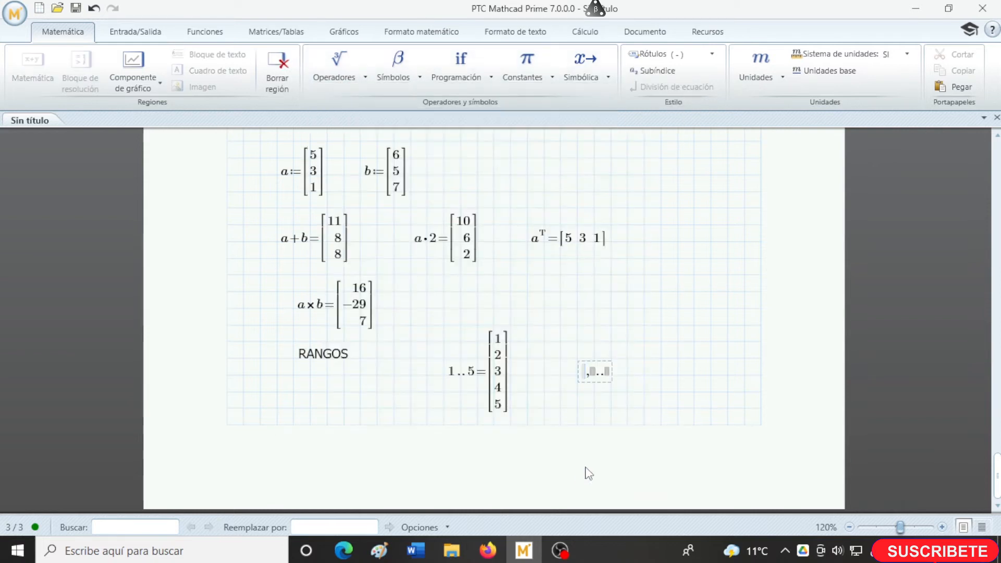
{"action": "type", "text": "0"}
{"action": "key", "text": "Tab"}
{"action": "type", "text": "2"}
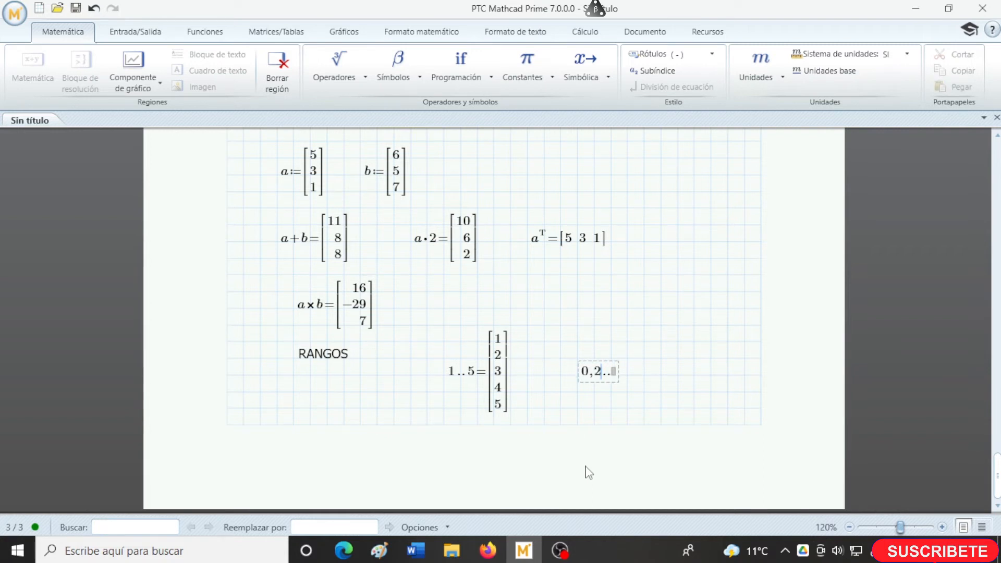
{"action": "key", "text": "Right"}
{"action": "type", "text": "10="}
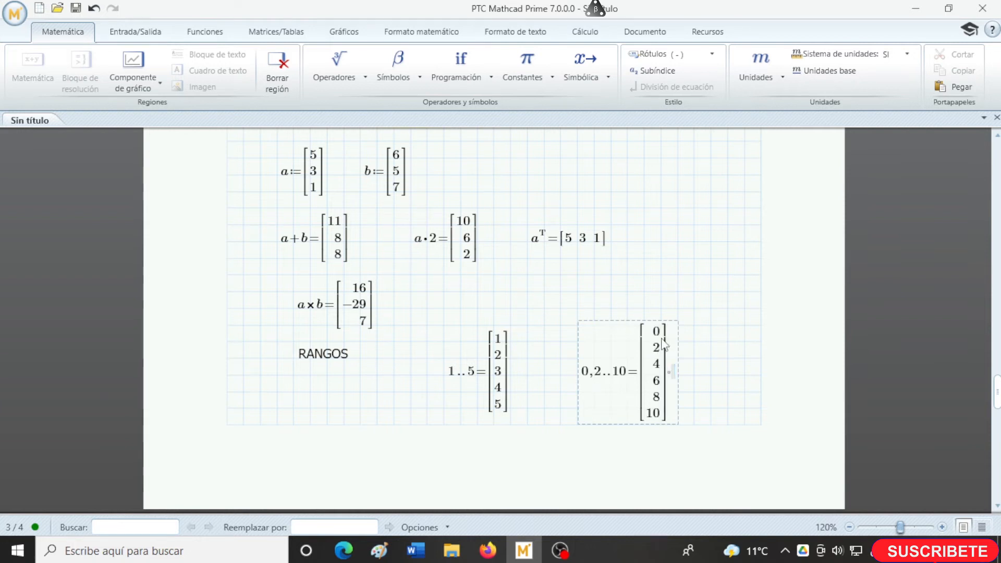
- Change the step range's first value to 4 and its second value to 6, and recalculate it
{"action": "left_click", "coordinate": [588, 379]}
{"action": "key", "text": "BackSpace"}
{"action": "type", "text": "4"}
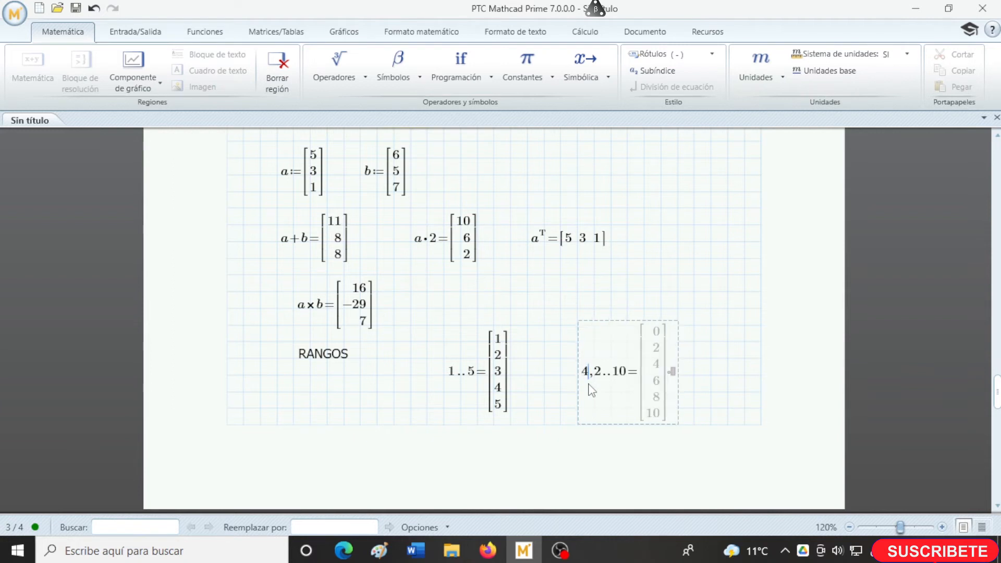
{"action": "key", "text": "Right"}
{"action": "key", "text": "Delete"}
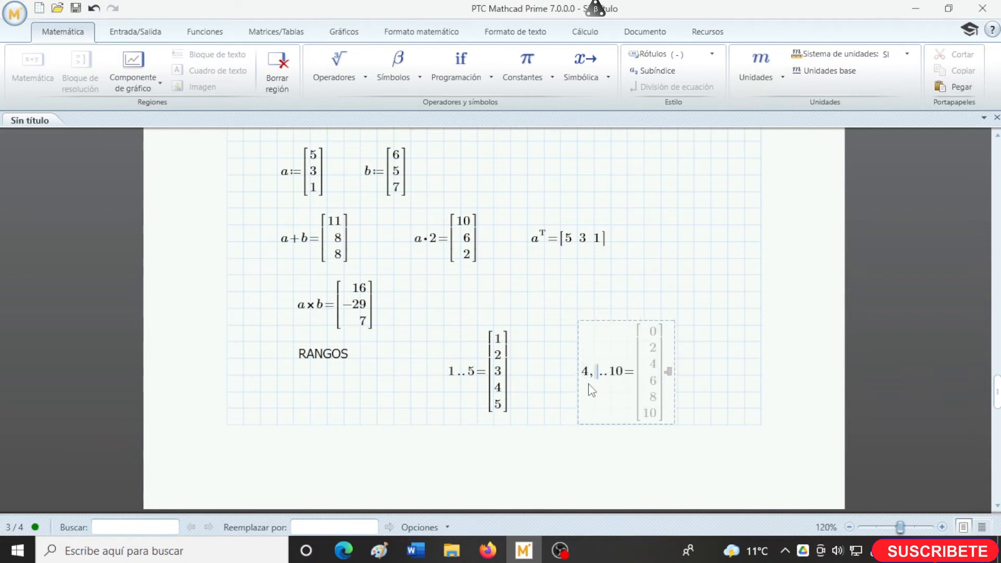
{"action": "type", "text": "6"}
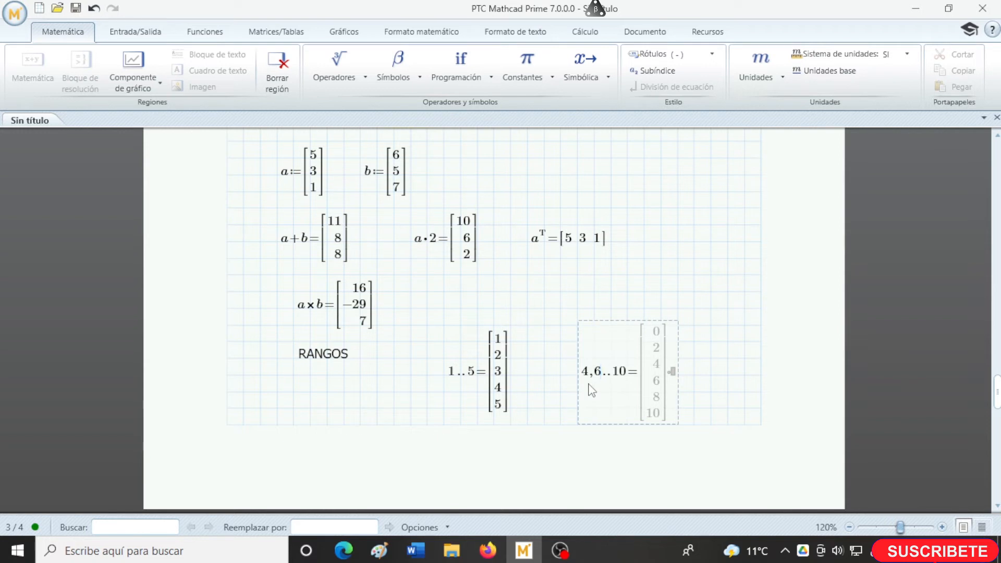
{"action": "left_click", "coordinate": [711, 383]}
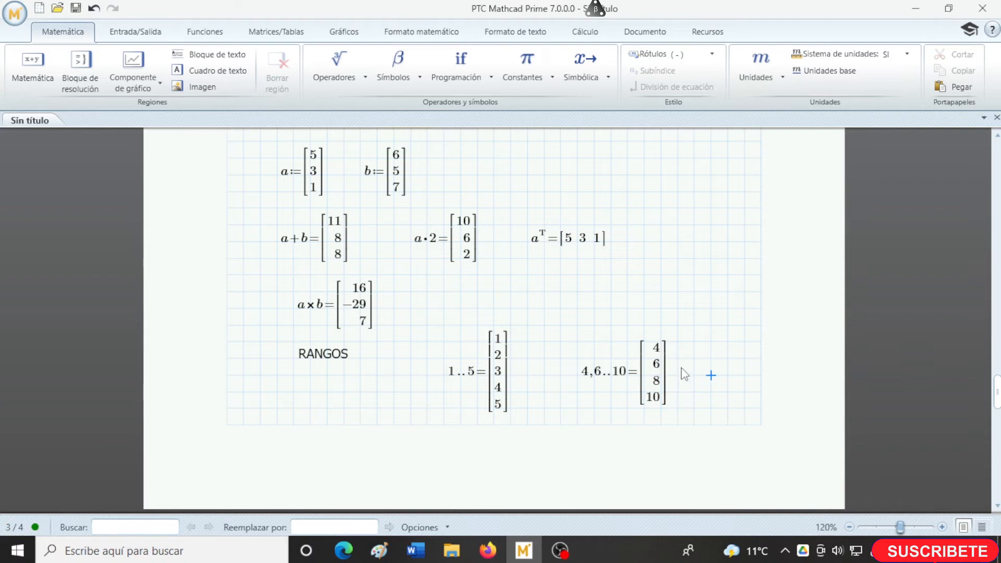
- Highlight the RANGOS heading text in the same style as the matrices heading
{"action": "left_click_drag", "start_coordinate": [350, 354], "coordinate": [291, 354]}
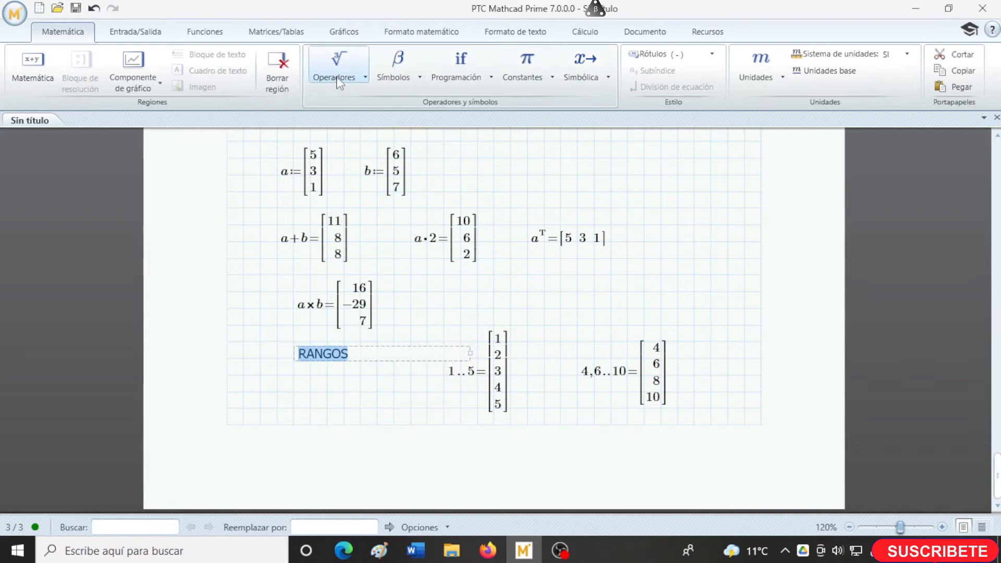
{"action": "left_click", "coordinate": [524, 32]}
{"action": "left_click", "coordinate": [113, 78]}
{"action": "left_click", "coordinate": [294, 391]}
- Add a text box reading SIMBOLOS near the upper edge of page 4
{"action": "scroll", "coordinate": [328, 425], "scroll_direction": "down", "scroll_amount": 1}
{"action": "left_click", "coordinate": [689, 392]}
{"action": "key", "text": "Return"}
{"action": "key", "text": "Return"}
{"action": "key", "text": "Return"}
{"action": "key", "text": "Return"}
{"action": "key", "text": "Return"}
{"action": "scroll", "coordinate": [689, 395], "scroll_direction": "down", "scroll_amount": 4}
{"action": "left_click", "coordinate": [354, 177]}
{"action": "key", "text": "ctrl+t"}
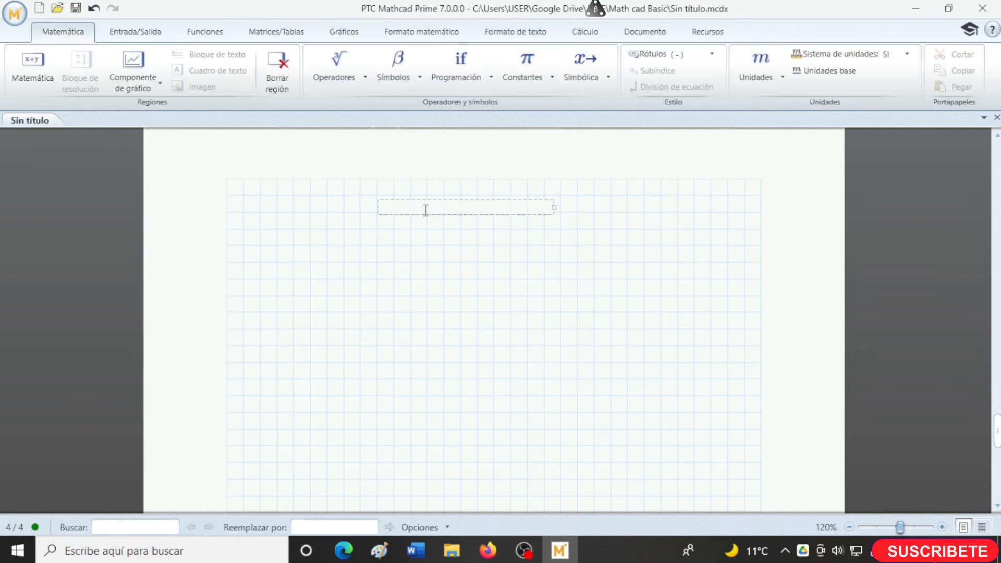
{"action": "type", "text": "SIMBOLOS"}
- Define the lowercase Greek variable α as 5 below the SIMBOLOS heading
{"action": "left_click", "coordinate": [260, 262]}
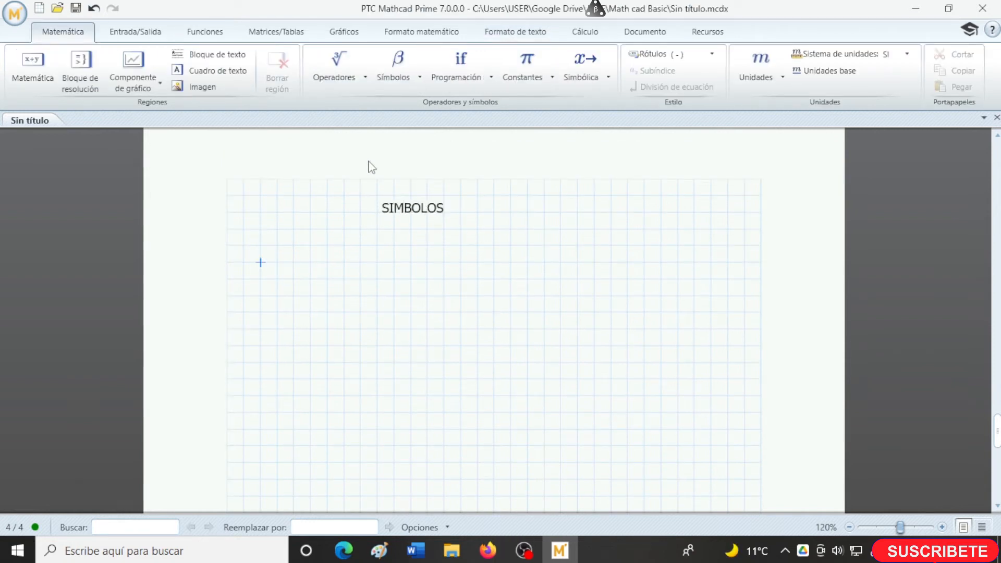
{"action": "left_click", "coordinate": [415, 77]}
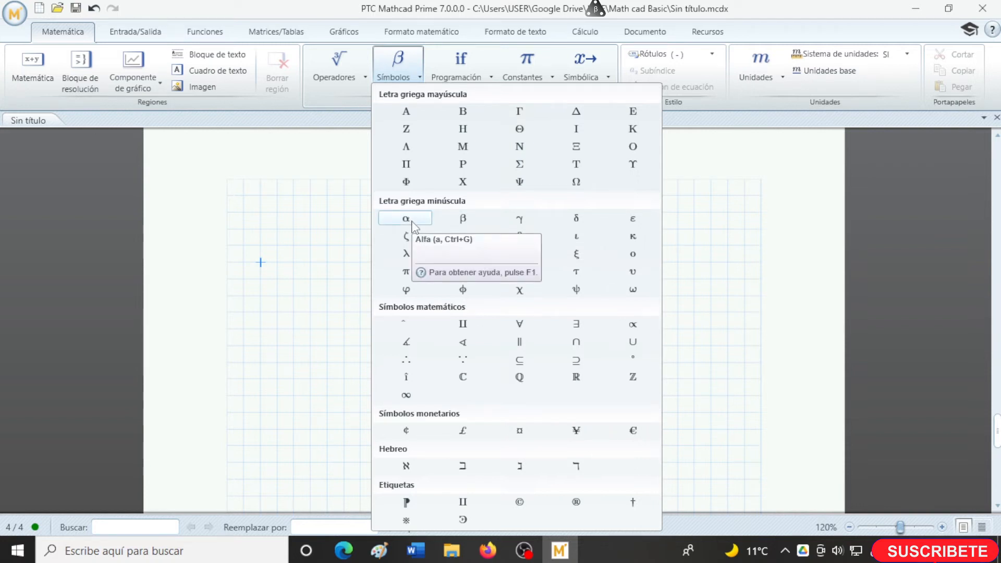
{"action": "left_click", "coordinate": [406, 219]}
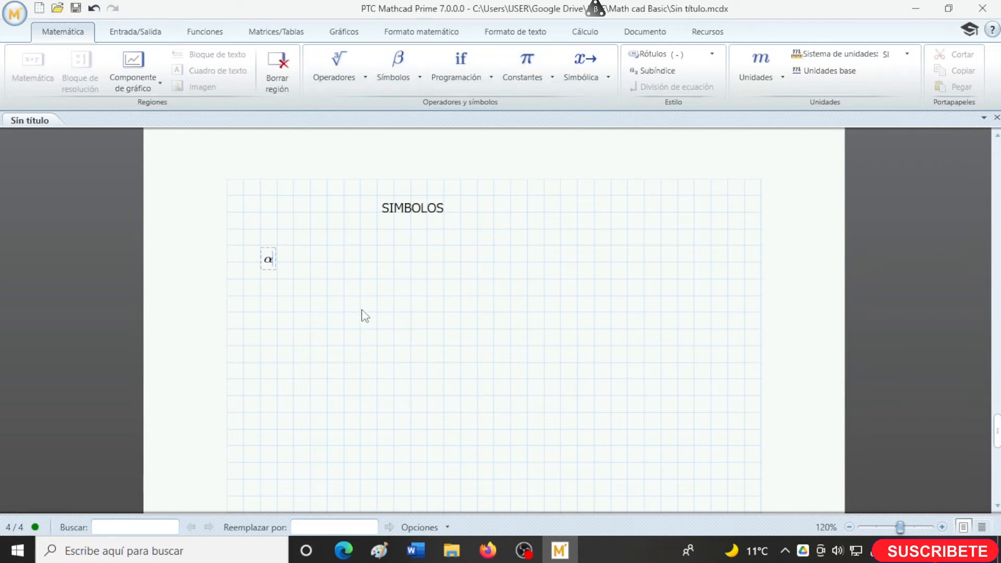
{"action": "type", "text": ":=5"}
- Define b as 8·α+2 below the α definition, using the Greek alpha symbol, and evaluate it
{"action": "key", "text": "Return"}
{"action": "key", "text": "Return"}
{"action": "type", "text": "b:8*"}
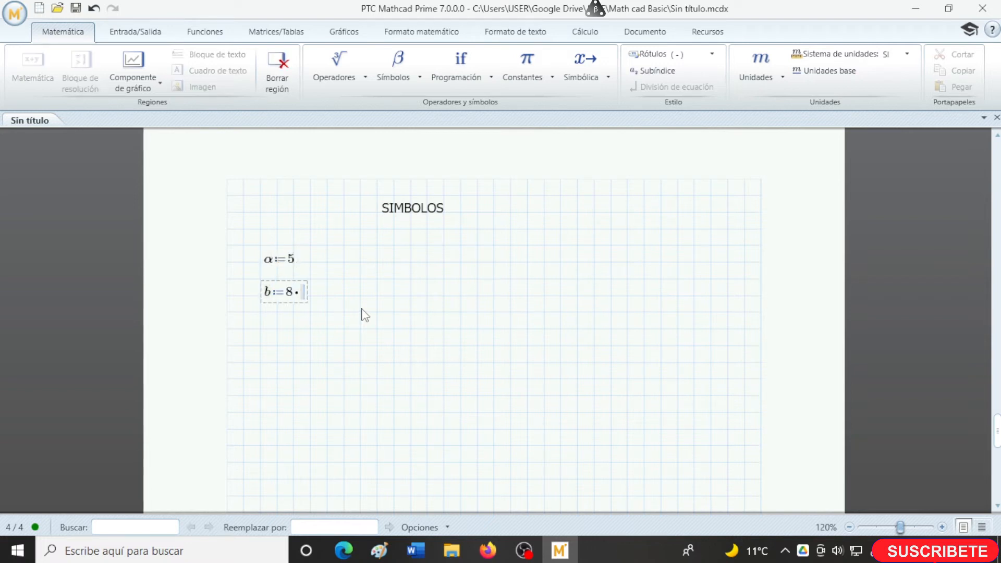
{"action": "left_click", "coordinate": [397, 84]}
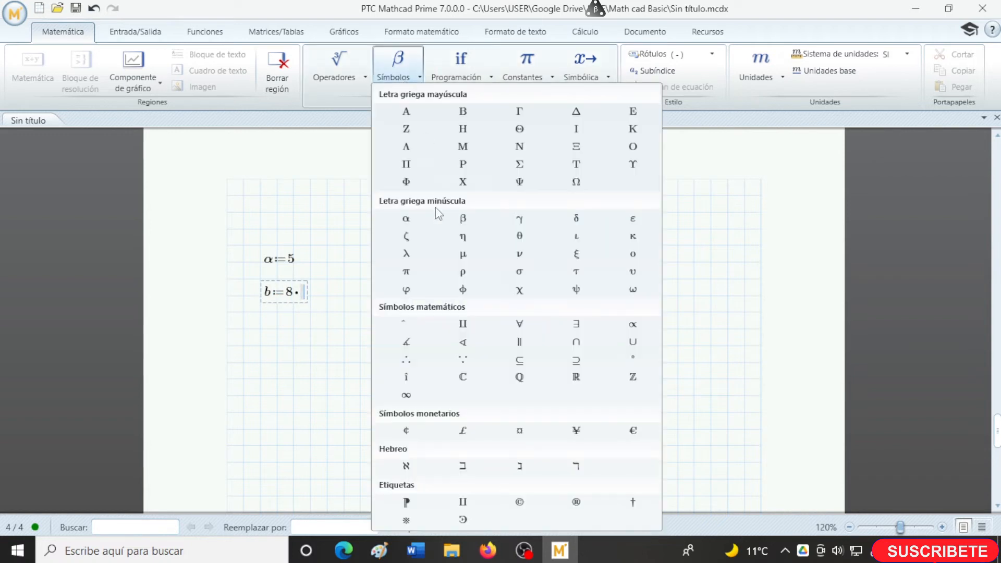
{"action": "left_click", "coordinate": [417, 222]}
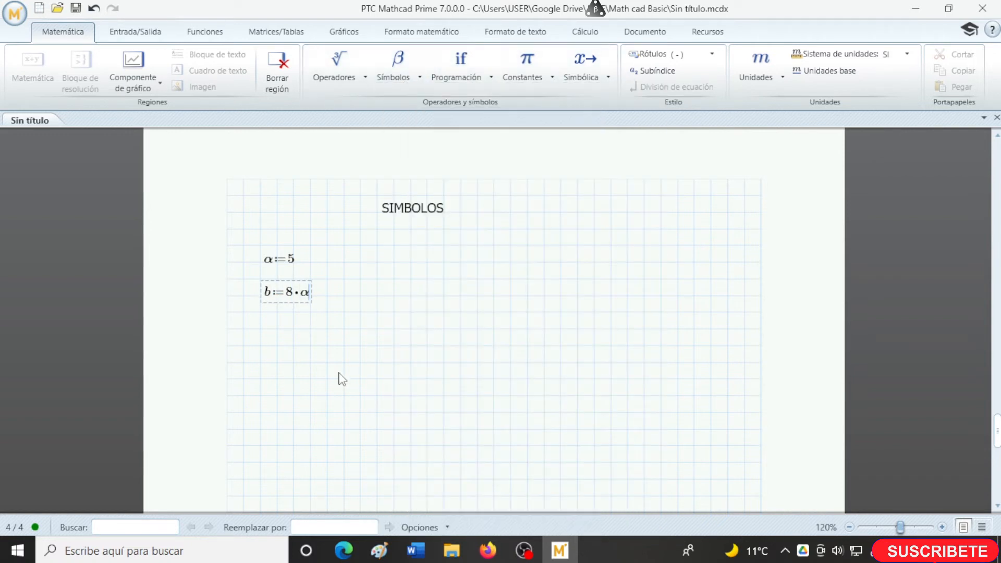
{"action": "type", "text": "+2=42"}
- Write the text line ATAJOS DE TECLADO PARA SIMBOLOS "CTRL+G" below the definition of b
{"action": "left_click", "coordinate": [403, 369]}
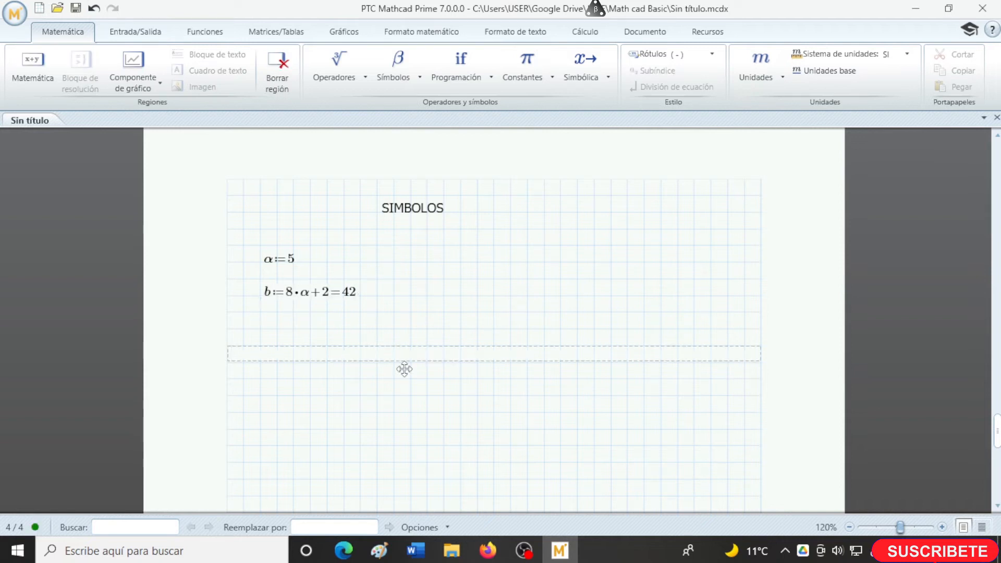
{"action": "type", "text": "ATAJOS DE TE"}
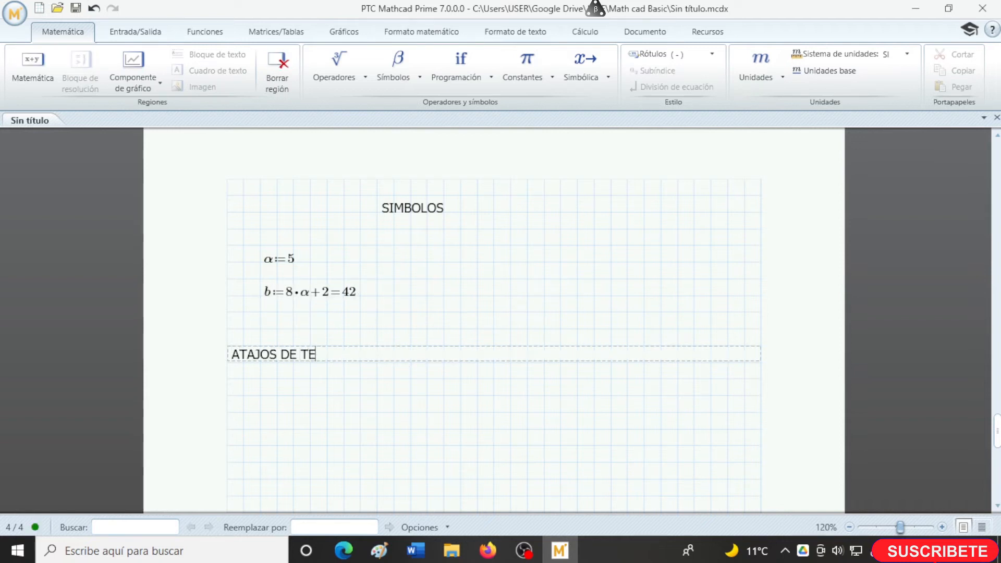
{"action": "type", "text": "CLADO PARA SI"}
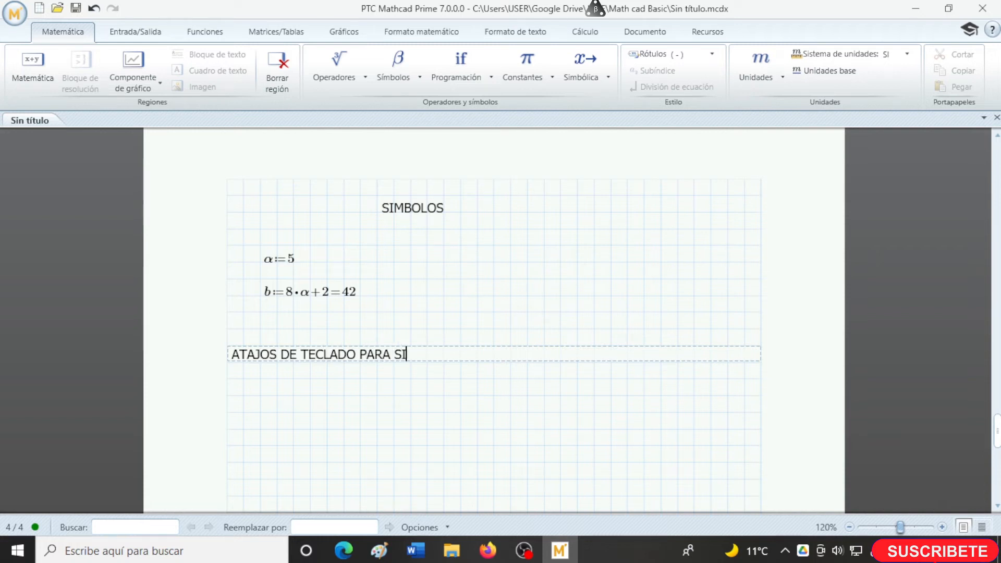
{"action": "type", "text": "MBOLOS"}
{"action": "type", "text": " \"\""}
{"action": "type", "text": "CTRL+G"}
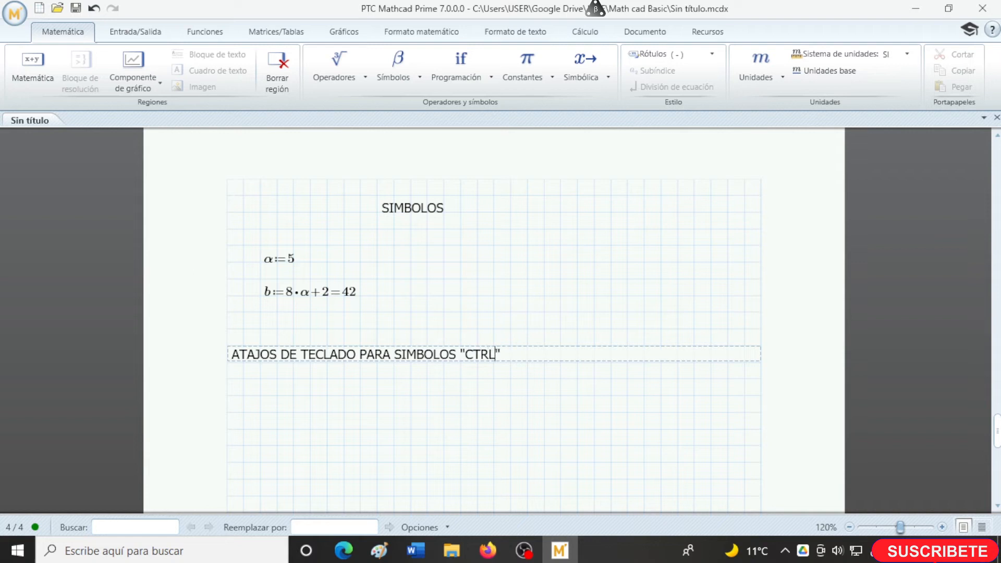
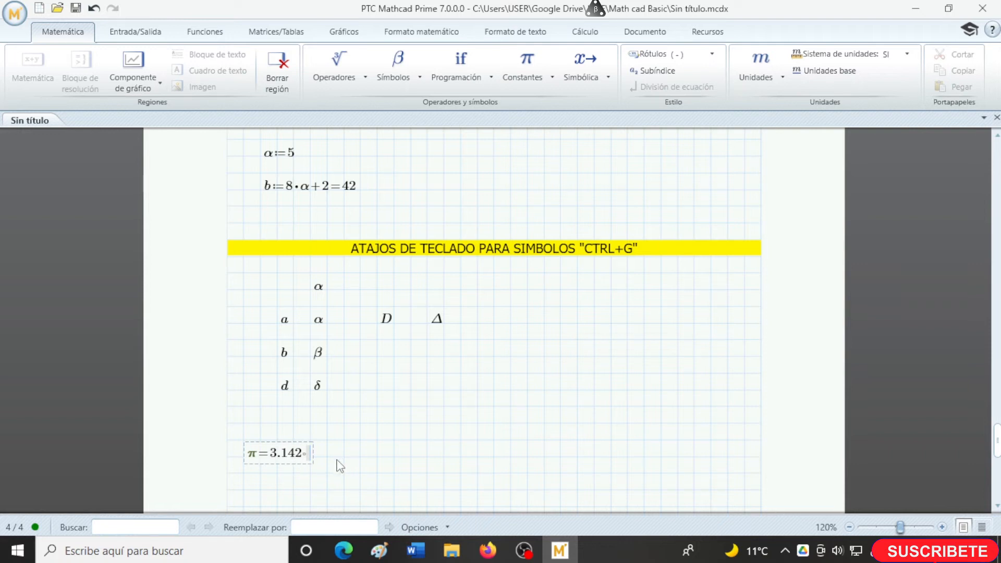
- Add a text box reading CONSTANTES just above the π evaluation on page 4
{"action": "scroll", "coordinate": [339, 465], "scroll_direction": "down", "scroll_amount": 1}
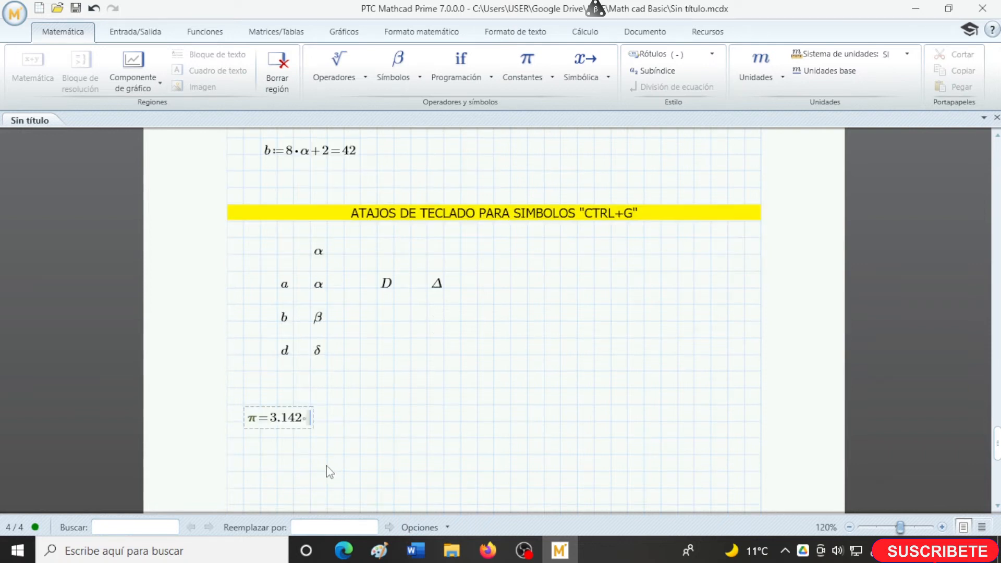
{"action": "left_click", "coordinate": [375, 391]}
{"action": "key", "text": "ctrl+t"}
{"action": "type", "text": "CONSTANTES"}
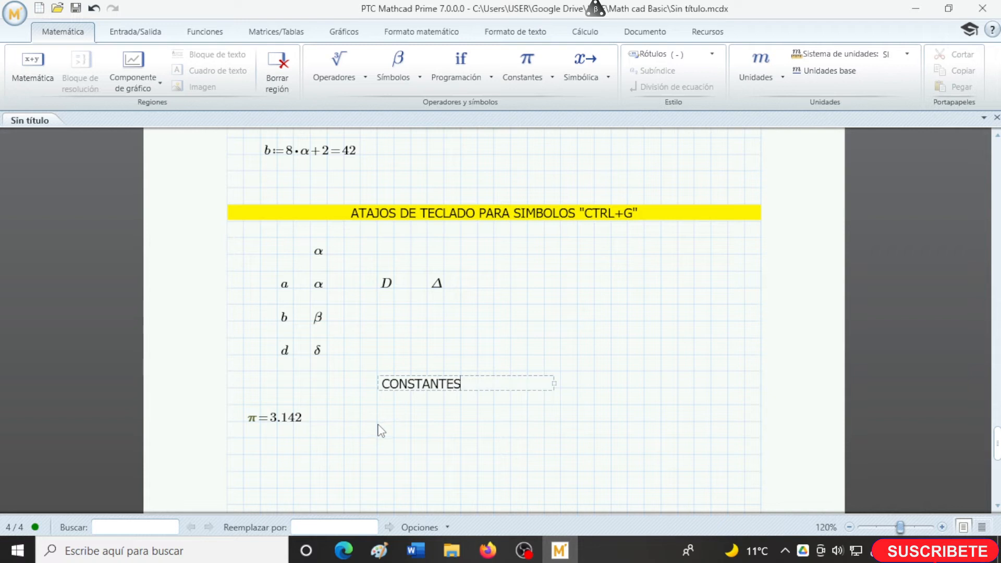
- Insert the speed of light constant c below the π evaluation and evaluate it
{"action": "left_click", "coordinate": [243, 455]}
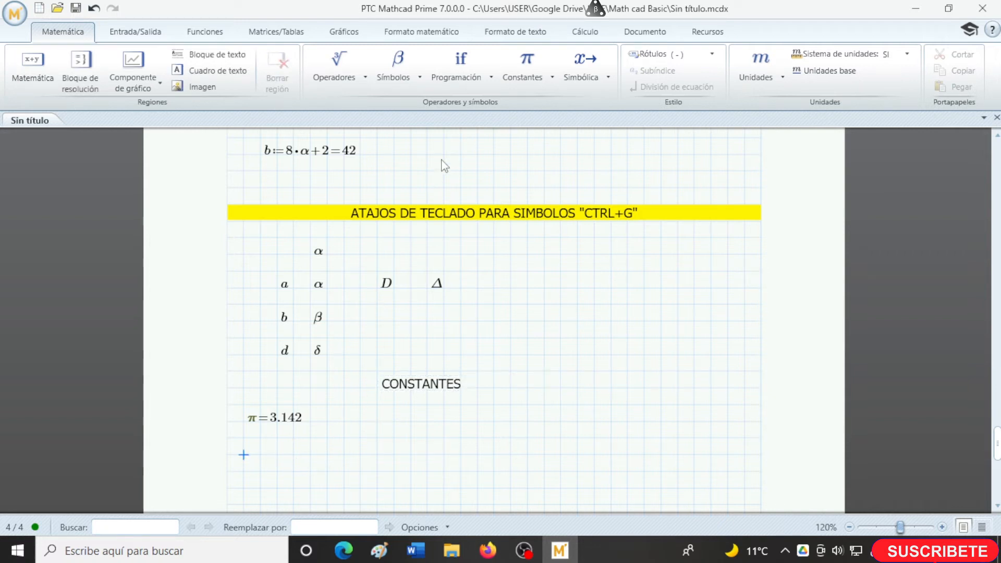
{"action": "left_click", "coordinate": [542, 77]}
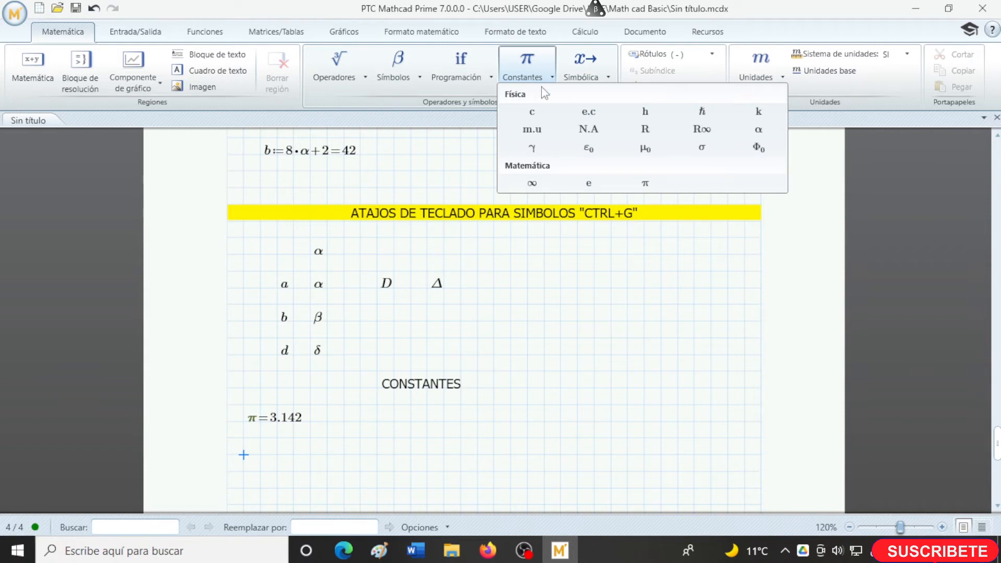
{"action": "left_click", "coordinate": [533, 113]}
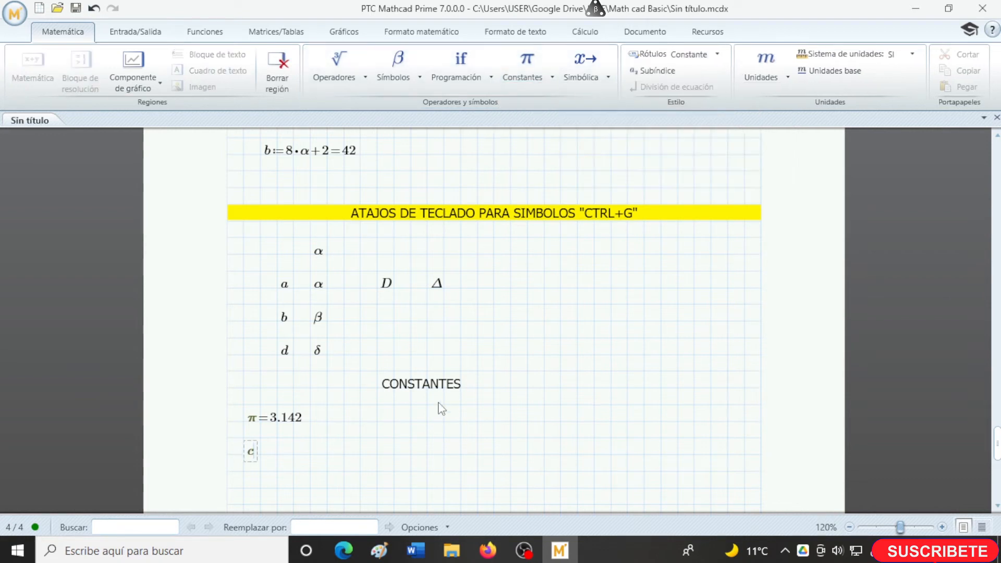
{"action": "type", "text": "=(2.998·10^8) m/s"}
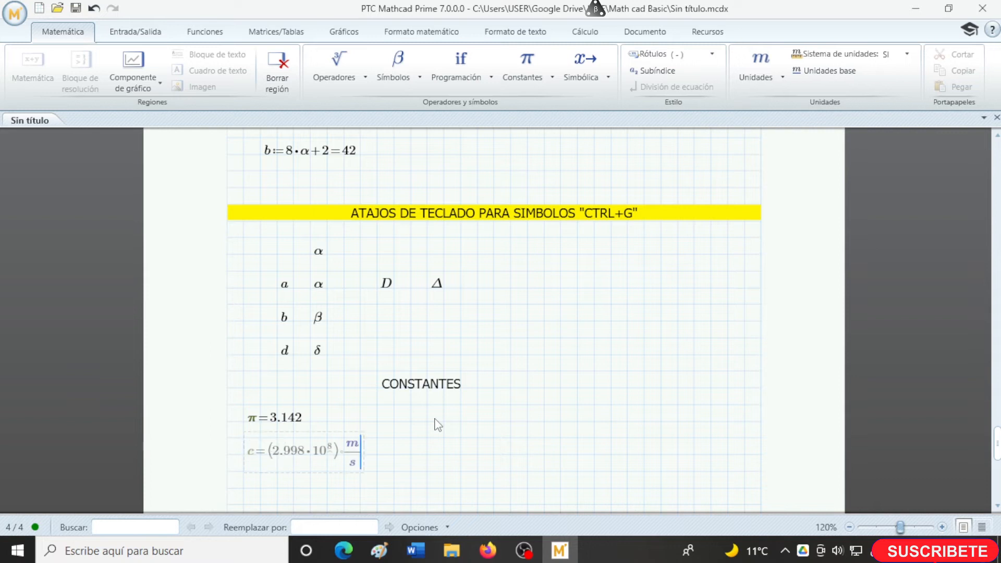
- Insert and evaluate the Stefan-Boltzmann constant σ, and place it directly below the c result
{"action": "left_click", "coordinate": [402, 457]}
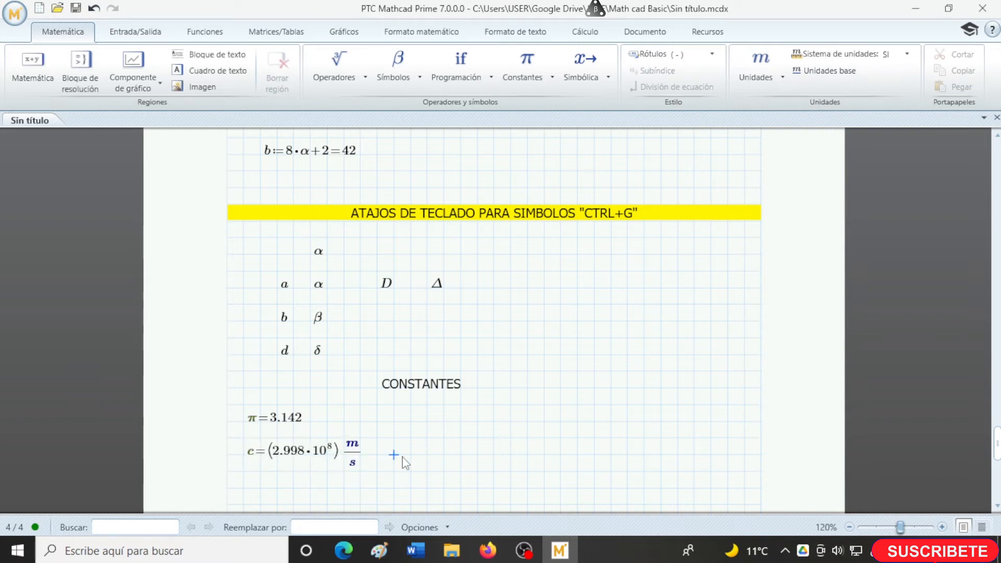
{"action": "left_click", "coordinate": [527, 65]}
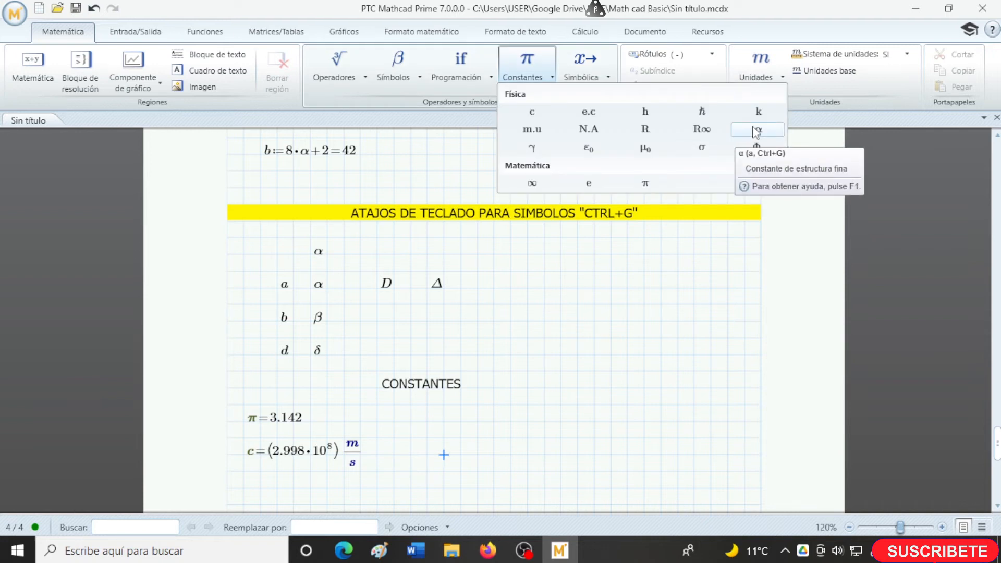
{"action": "left_click", "coordinate": [702, 147]}
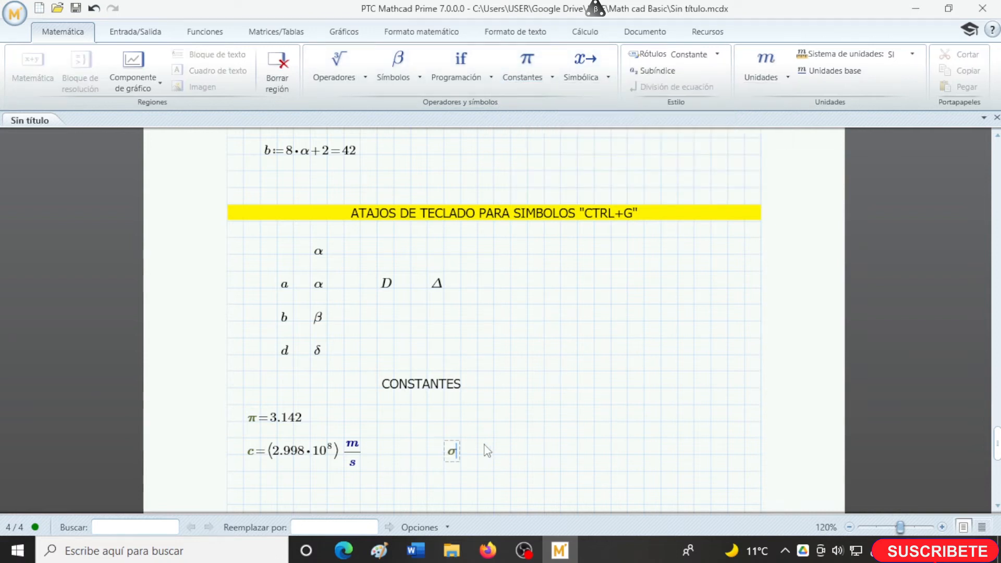
{"action": "type", "text": "=(5.67·10^-8) kg/(s^3·K^4"}
{"action": "scroll", "coordinate": [485, 449], "scroll_direction": "down", "scroll_amount": 3}
{"action": "left_click", "coordinate": [471, 414]}
{"action": "left_click_drag", "start_coordinate": [471, 414], "coordinate": [269, 446]}
{"action": "left_click", "coordinate": [459, 425]}
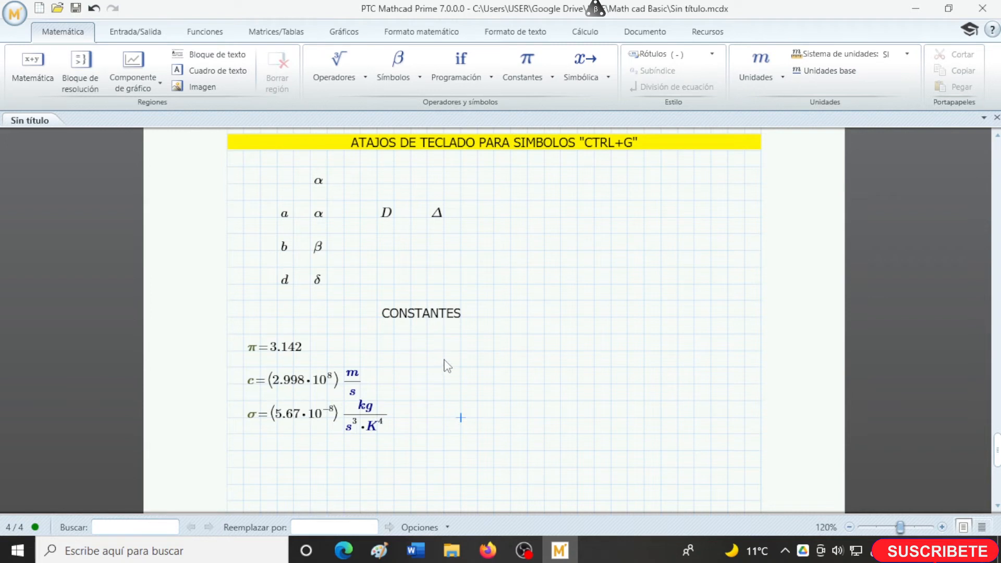
- Set the math font size of the π evaluation to 12
{"action": "left_click", "coordinate": [271, 352]}
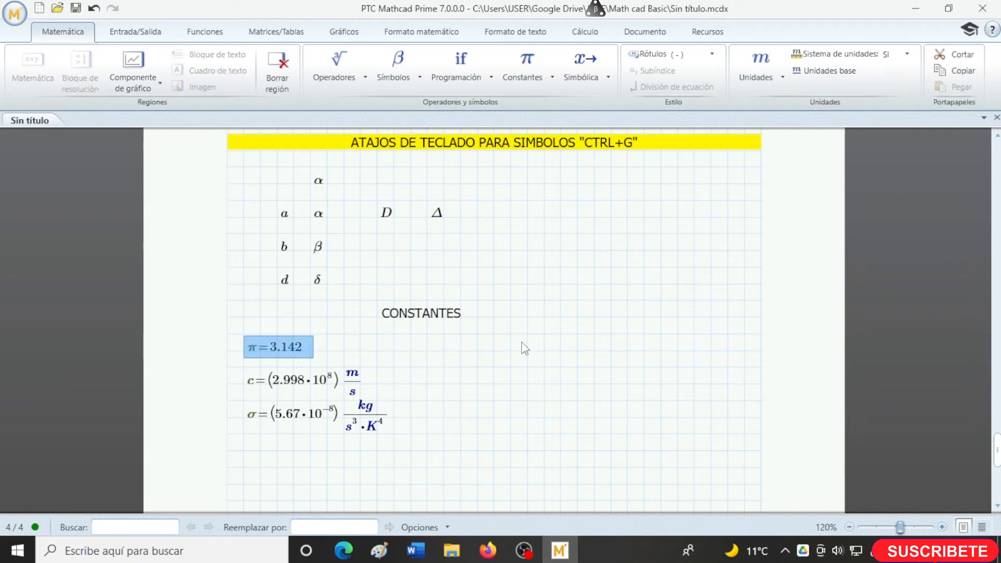
{"action": "left_click", "coordinate": [449, 39]}
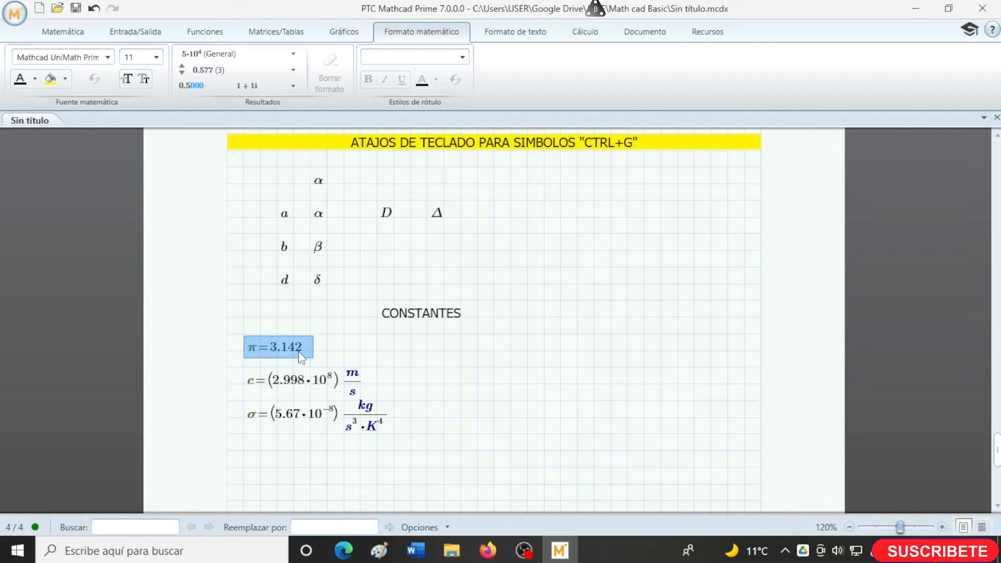
{"action": "left_click", "coordinate": [105, 60]}
{"action": "left_click", "coordinate": [108, 56]}
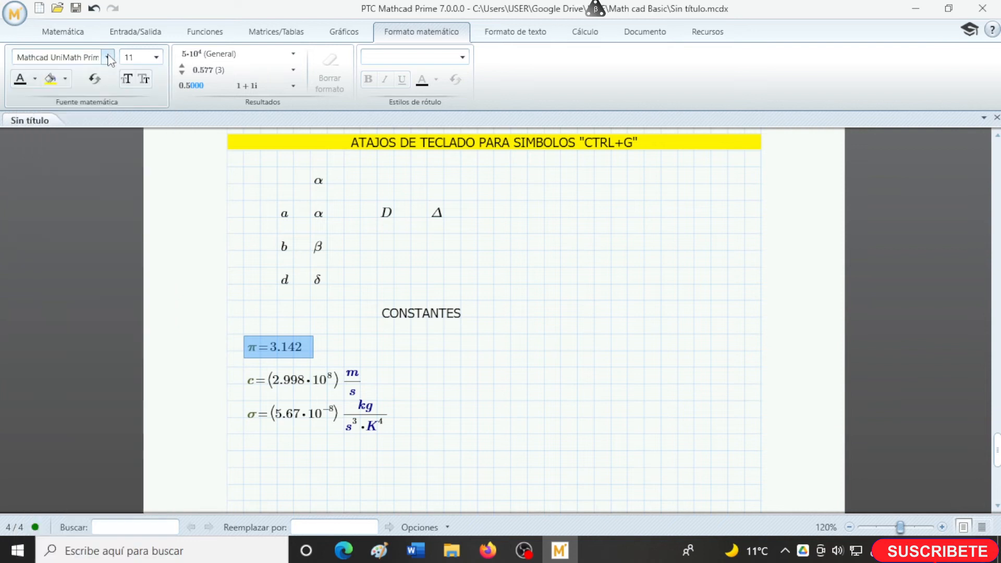
{"action": "left_click", "coordinate": [156, 57]}
{"action": "left_click", "coordinate": [127, 134]}
{"action": "left_click", "coordinate": [337, 352]}
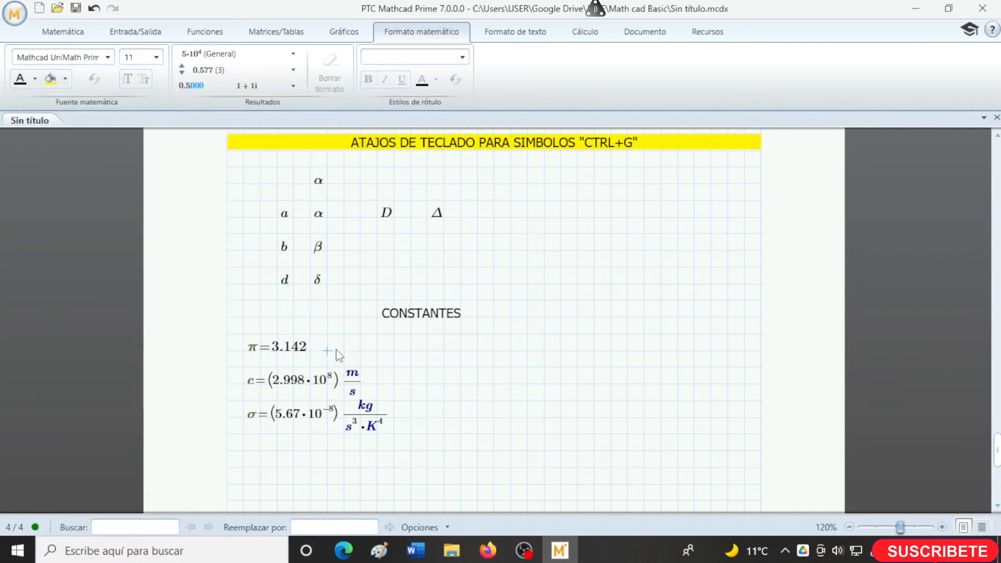
- Insert blank space above the c and σ results and move the π evaluation beneath the CONSTANTES heading
{"action": "key", "text": "Return"}
{"action": "key", "text": "Return"}
{"action": "left_click", "coordinate": [308, 362]}
{"action": "left_click_drag", "start_coordinate": [308, 361], "coordinate": [440, 365]}
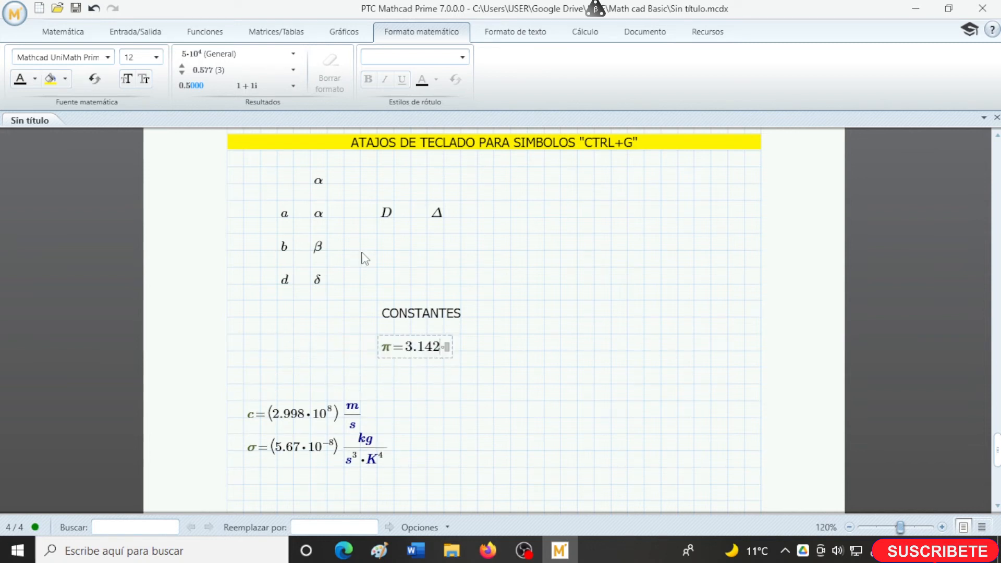
- Highlight the π evaluation in yellow and make its text red
{"action": "left_click", "coordinate": [398, 360]}
{"action": "left_click", "coordinate": [50, 79]}
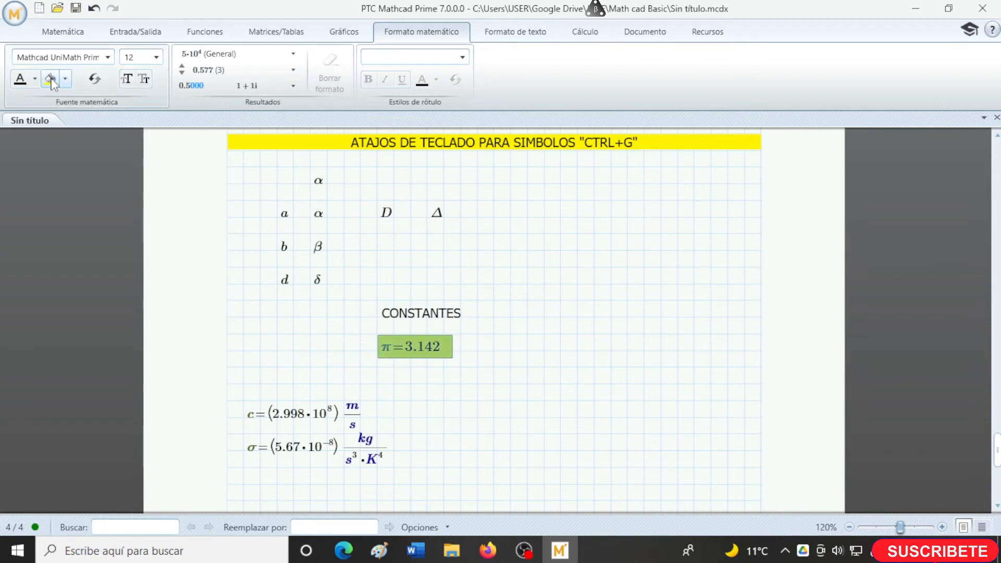
{"action": "left_click", "coordinate": [65, 80]}
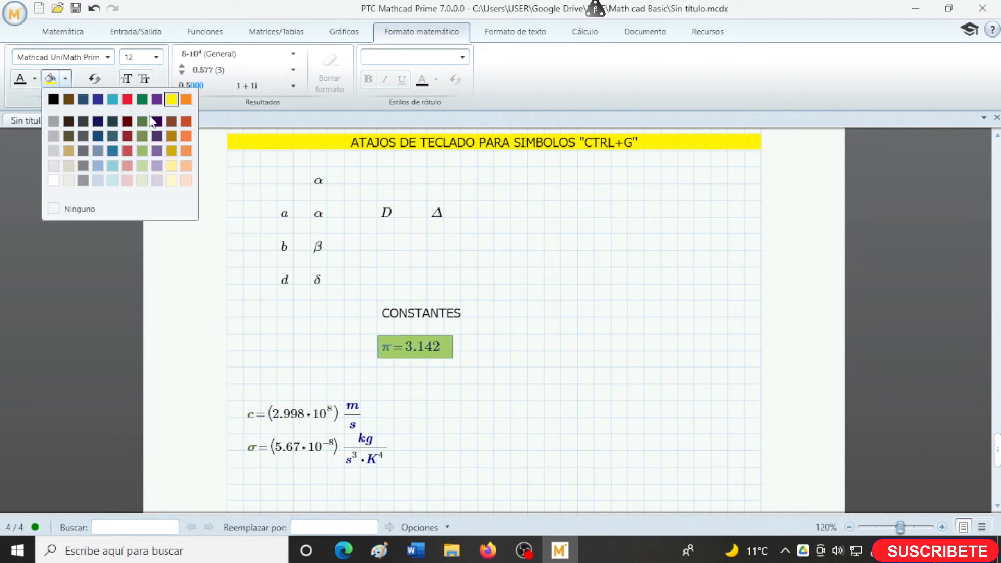
{"action": "left_click", "coordinate": [132, 99]}
{"action": "left_click", "coordinate": [252, 272]}
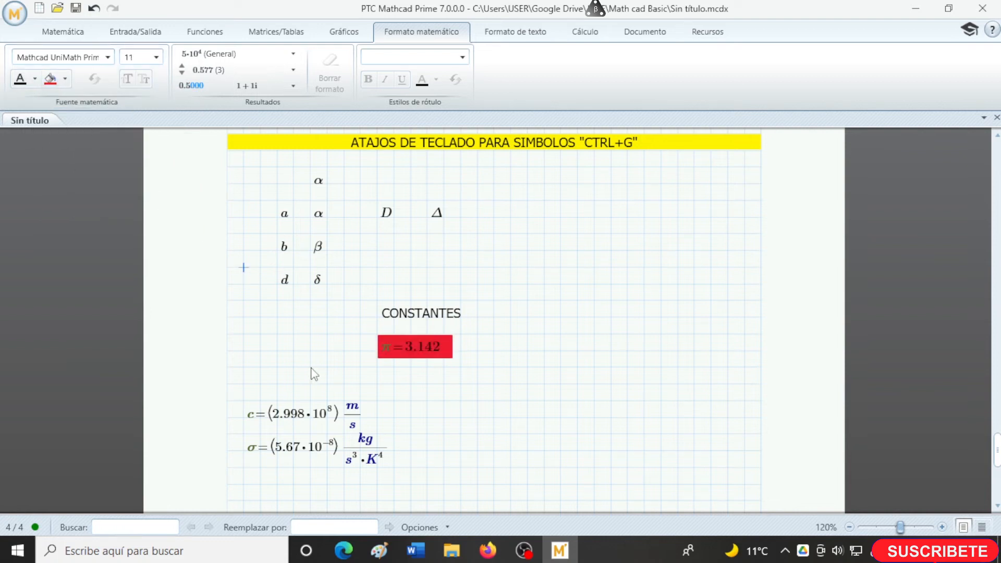
{"action": "left_click", "coordinate": [384, 358]}
{"action": "left_click", "coordinate": [384, 362]}
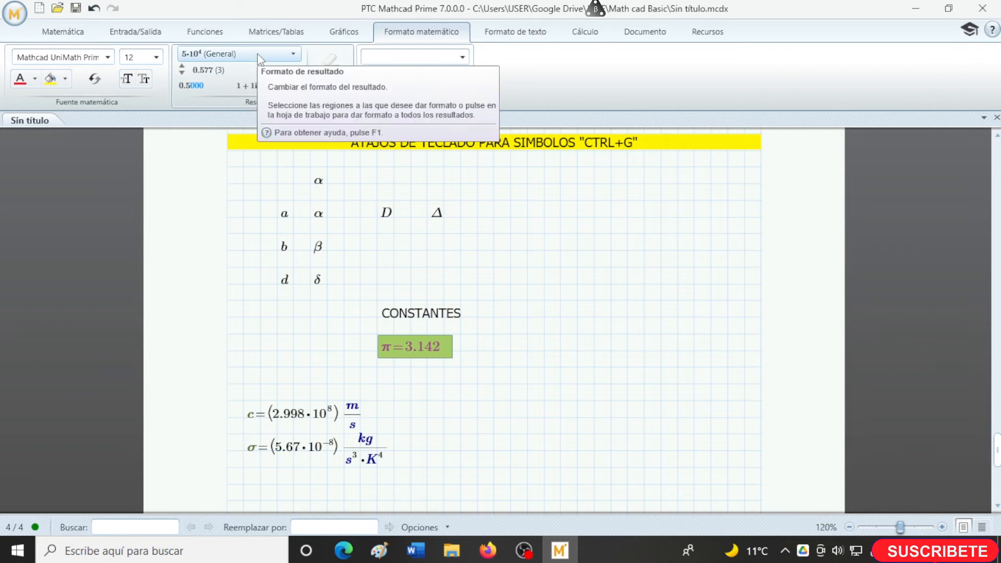
- Try the Científico result format on the π evaluation and switch it back to General
{"action": "left_click", "coordinate": [284, 55]}
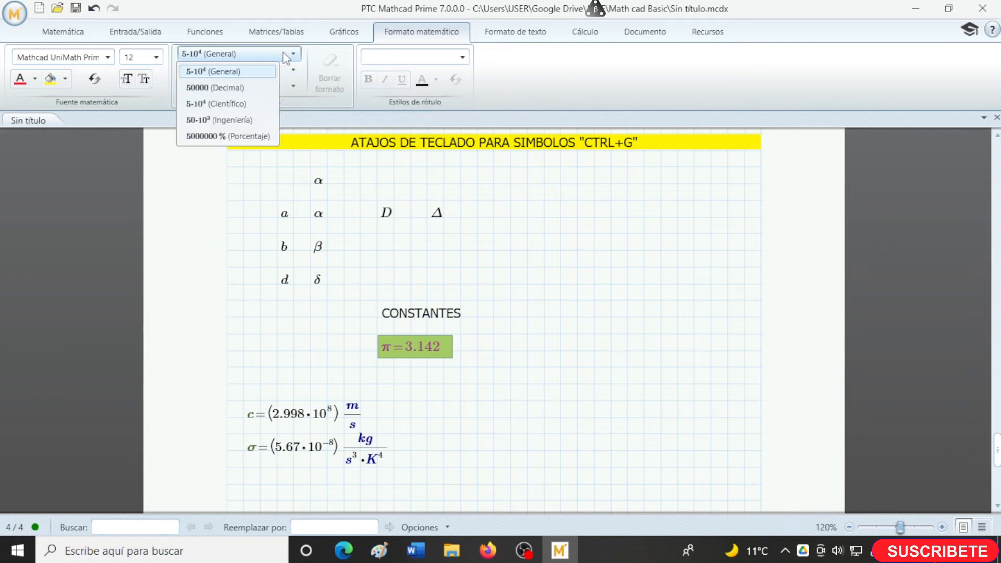
{"action": "left_click", "coordinate": [249, 104]}
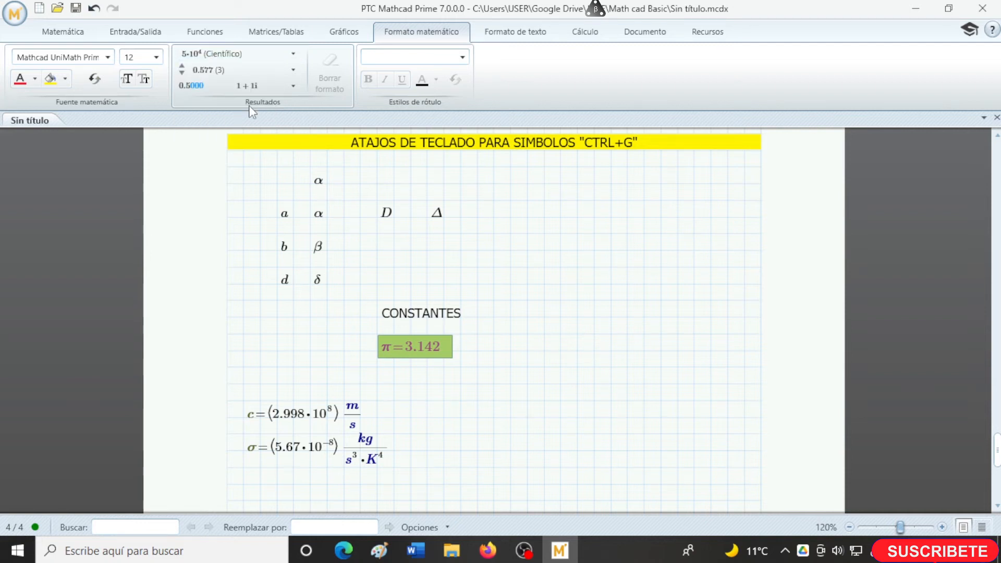
{"action": "left_click", "coordinate": [265, 56]}
{"action": "left_click", "coordinate": [266, 56]}
{"action": "left_click", "coordinate": [265, 57]}
{"action": "left_click", "coordinate": [213, 72]}
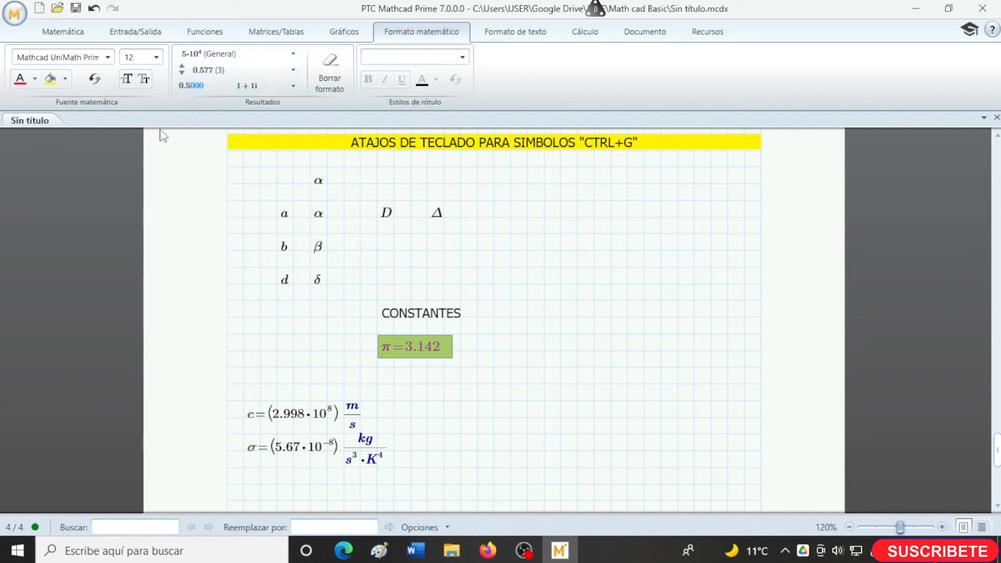
- Raise the displayed precision of the π result to 5 decimals and finally to 8 decimals
{"action": "left_click", "coordinate": [285, 70]}
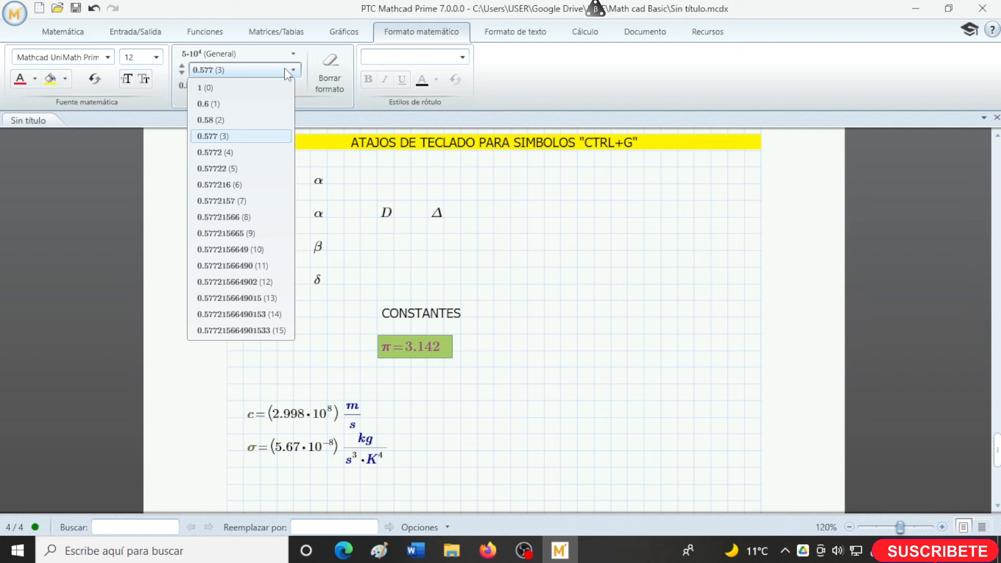
{"action": "left_click", "coordinate": [233, 169]}
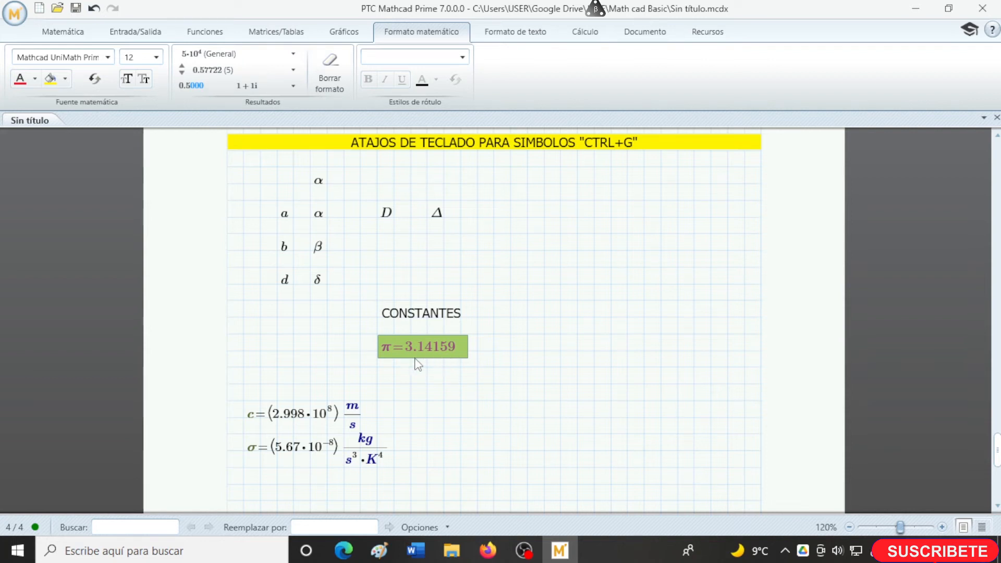
{"action": "left_click", "coordinate": [293, 69]}
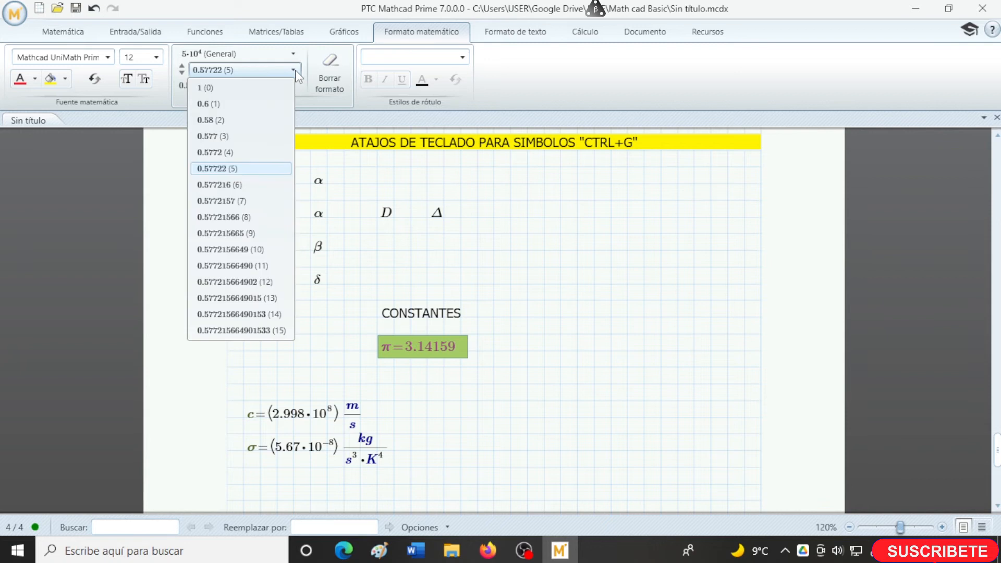
{"action": "left_click", "coordinate": [245, 217]}
{"action": "left_click", "coordinate": [547, 353]}
- Enter the fraction 7/9 below the σ result and evaluate it
{"action": "scroll", "coordinate": [469, 407], "scroll_direction": "down", "scroll_amount": 3}
{"action": "left_click", "coordinate": [411, 430]}
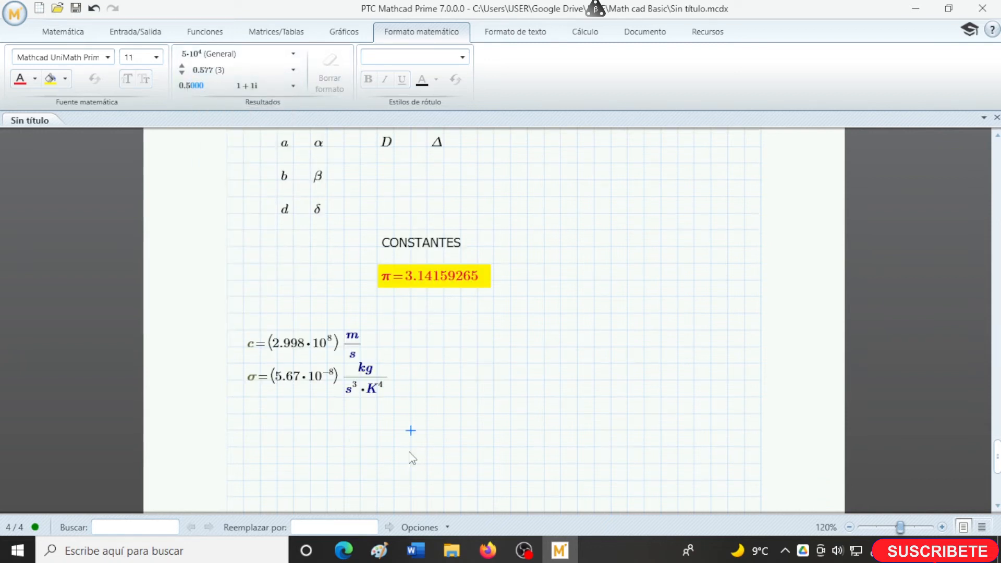
{"action": "type", "text": "7/9*"}
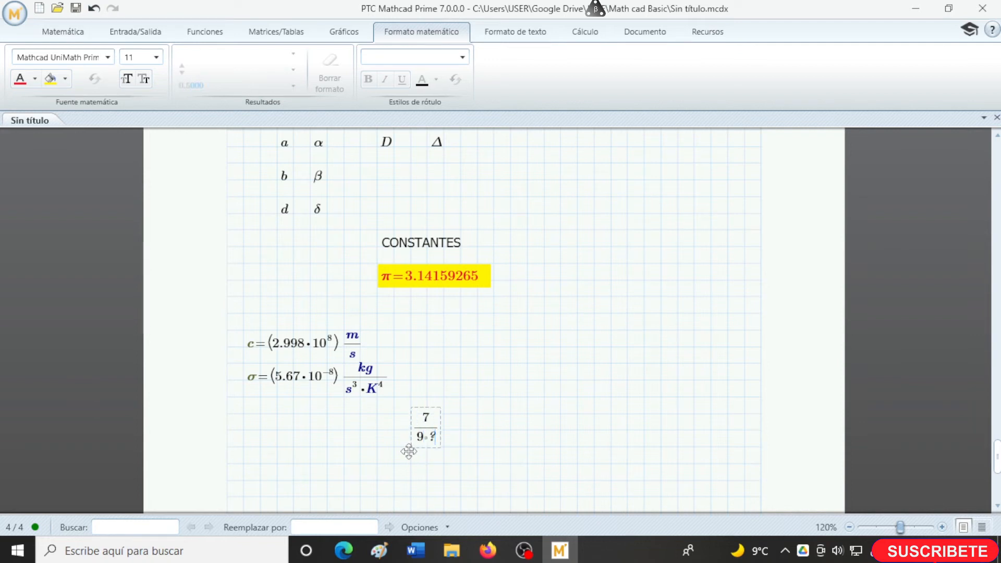
{"action": "key", "text": "BackSpace"}
{"action": "type", "text": "=0.778"}
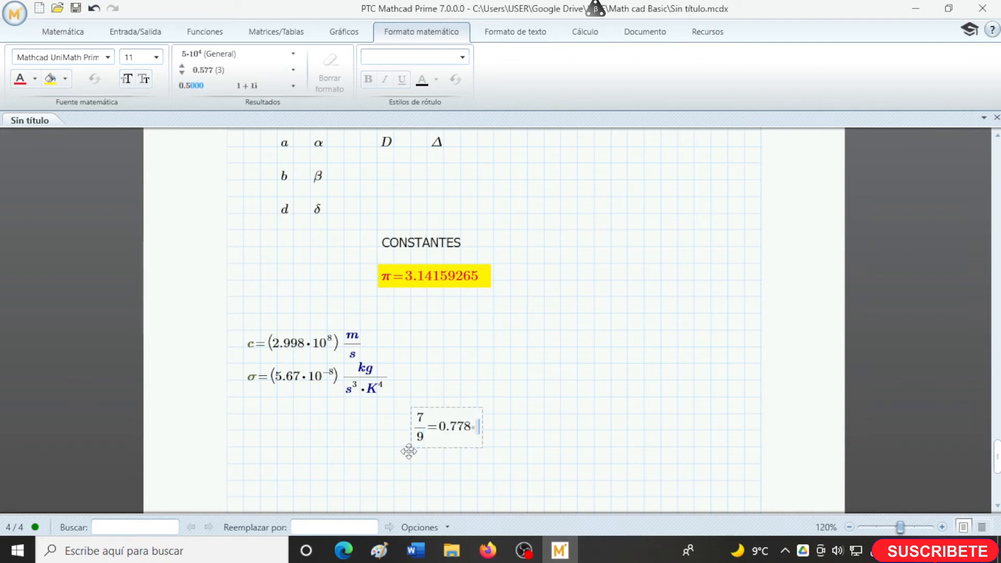
- Enter and evaluate a second 7/9 to the right of the first fraction
{"action": "left_click", "coordinate": [526, 424]}
{"action": "type", "text": "7/9"}
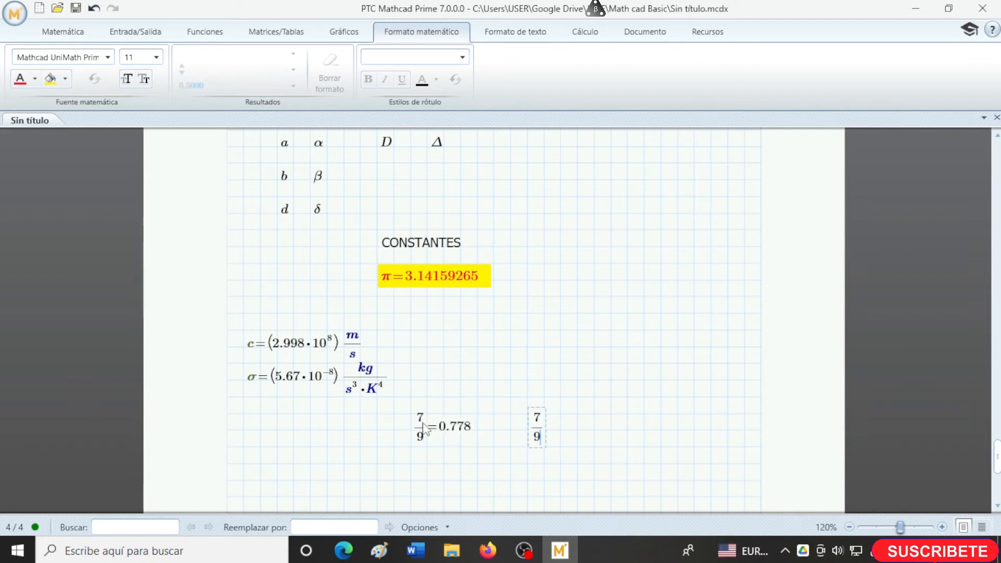
{"action": "type", "text": "=0.778"}
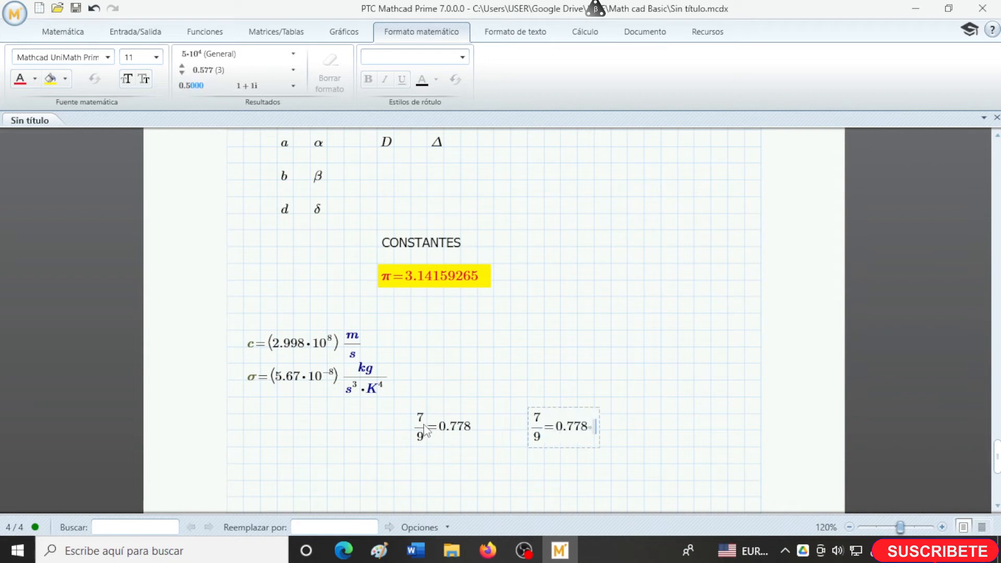
- Set the result format of the second 7/9 evaluation to Científico
{"action": "left_click", "coordinate": [552, 450]}
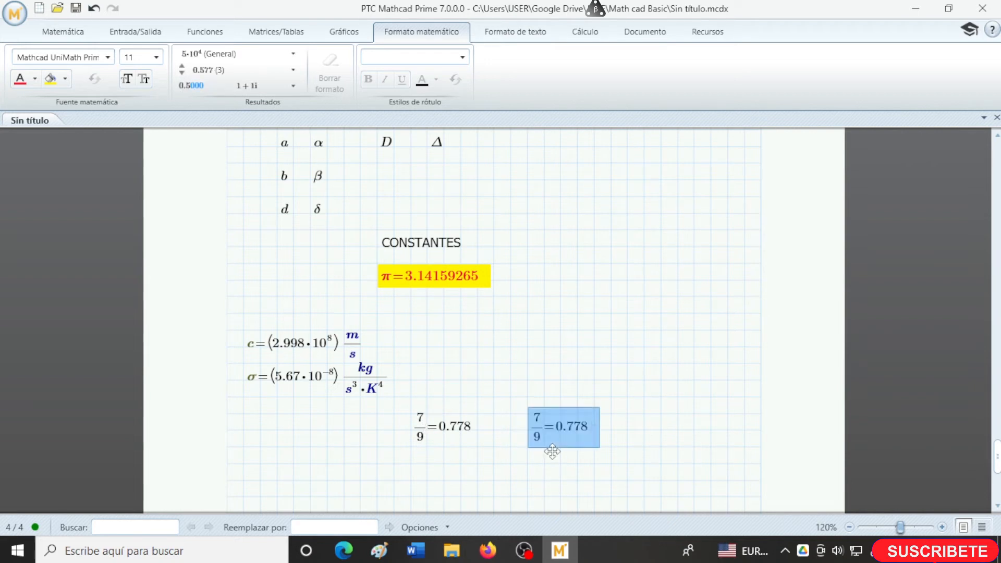
{"action": "left_click", "coordinate": [284, 54]}
{"action": "left_click", "coordinate": [257, 104]}
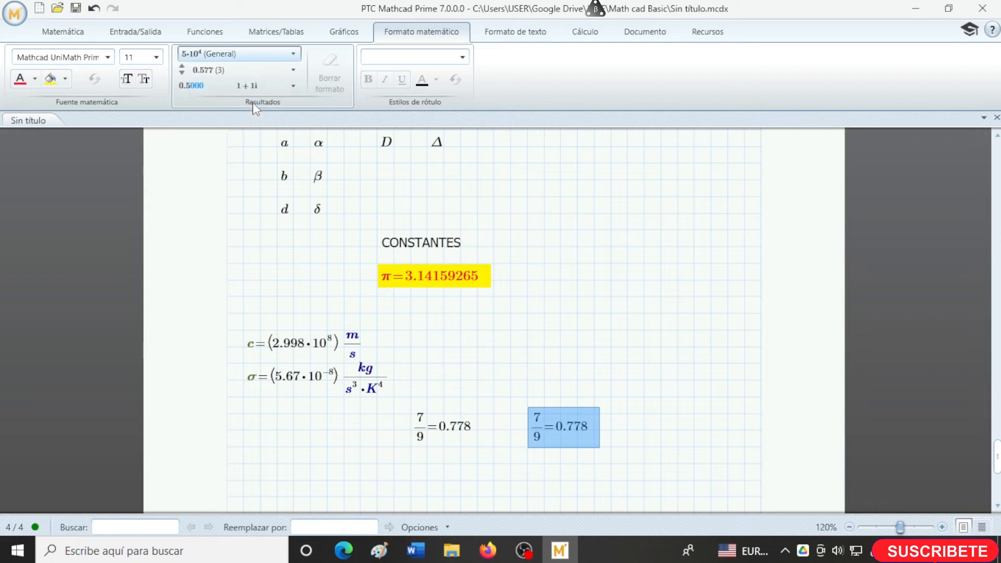
{"action": "left_click", "coordinate": [478, 463]}
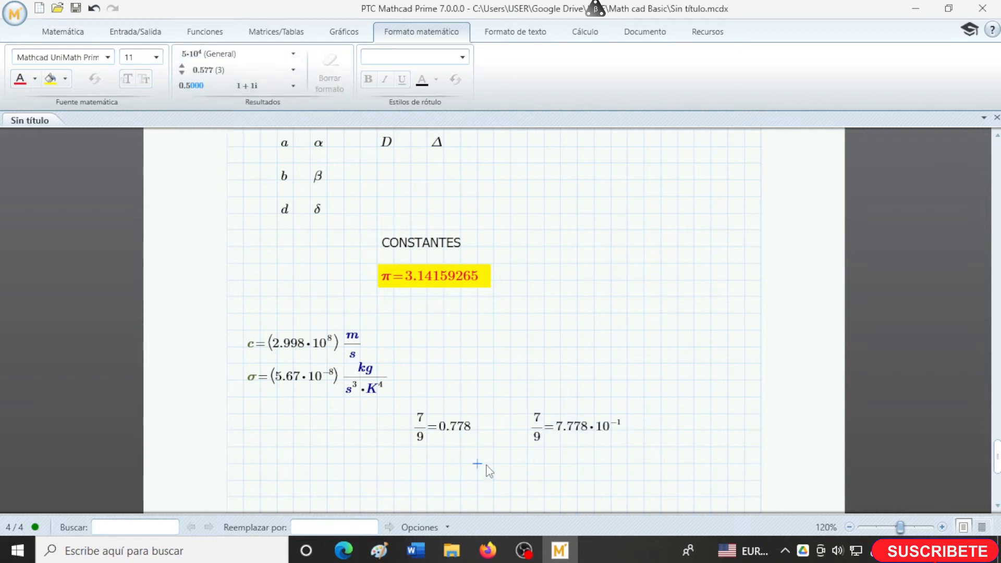
{"action": "scroll", "coordinate": [488, 470], "scroll_direction": "down", "scroll_amount": 1}
{"action": "scroll", "coordinate": [489, 470], "scroll_direction": "down", "scroll_amount": 1}
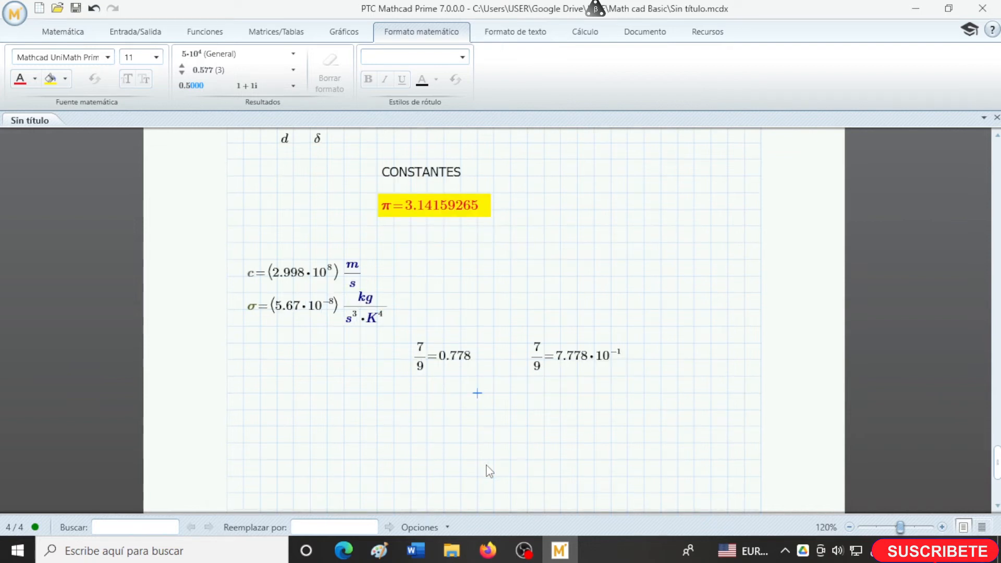
{"action": "scroll", "coordinate": [489, 471], "scroll_direction": "down", "scroll_amount": 1}
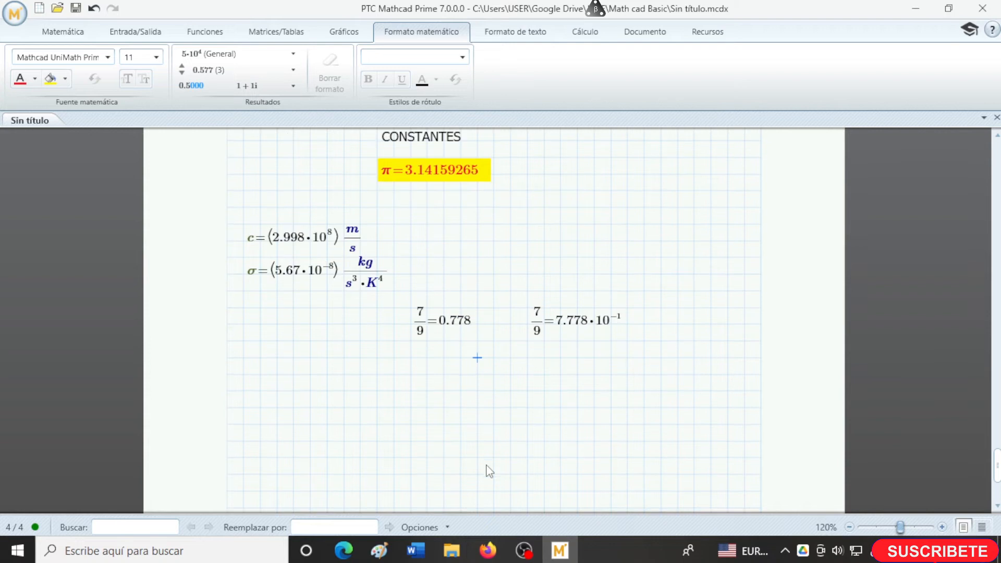
- Move the speed-of-light evaluation up, clear of the σ result, and evaluate the constant c again in the blank area below
{"action": "left_click", "coordinate": [338, 251]}
{"action": "left_click_drag", "start_coordinate": [332, 262], "coordinate": [331, 248]}
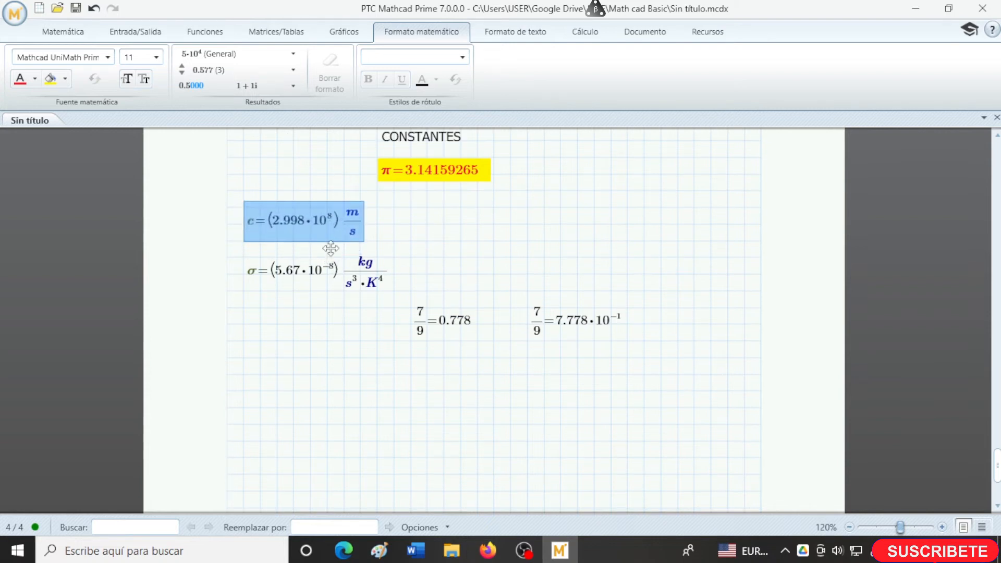
{"action": "left_click", "coordinate": [277, 424]}
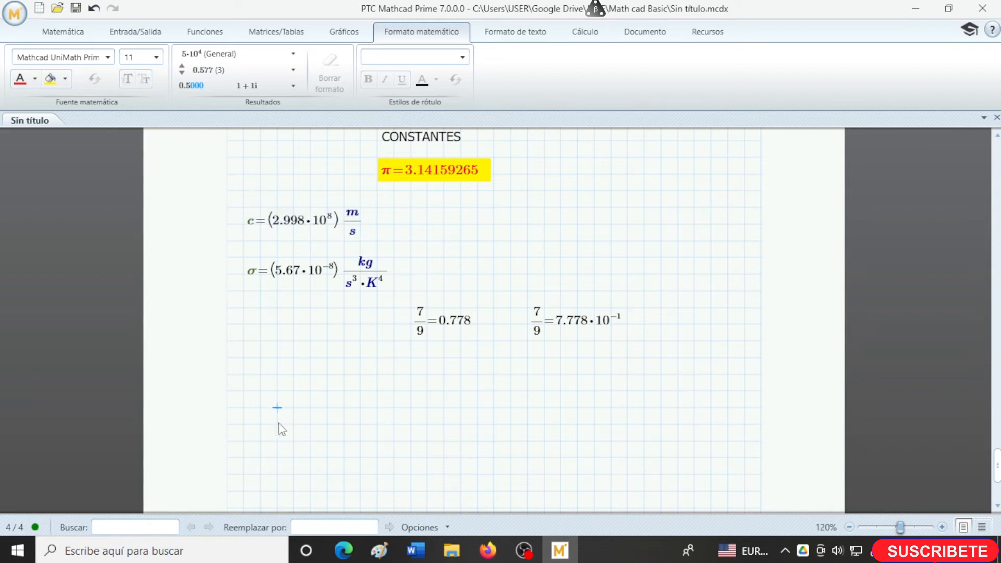
{"action": "type", "text": "c"}
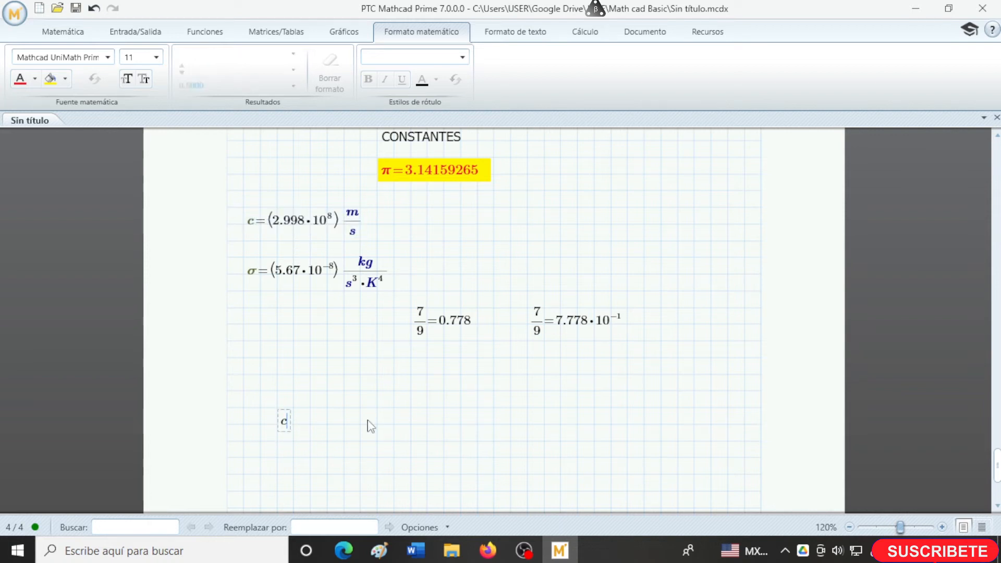
{"action": "type", "text": "=(2.998·10^8) m/s"}
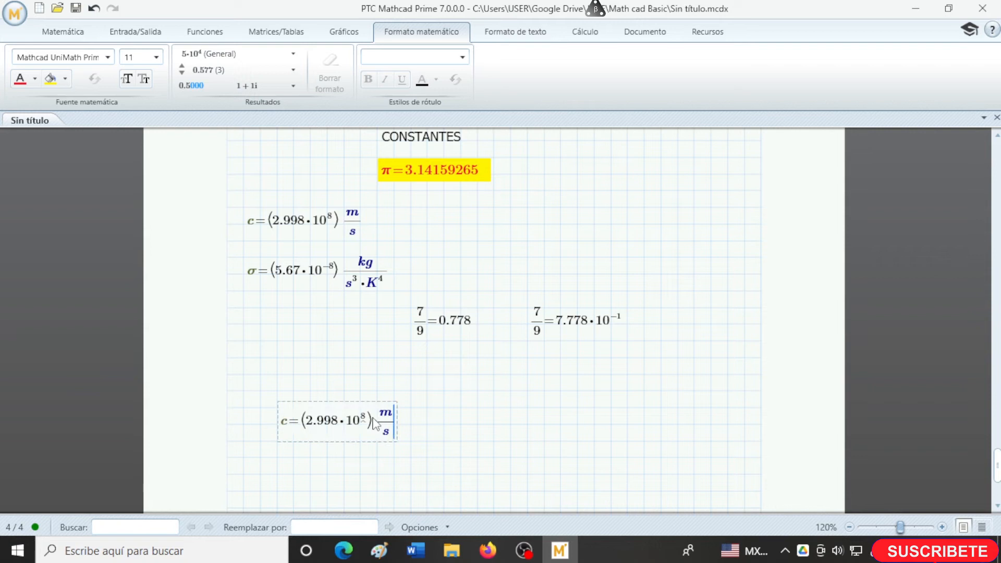
{"action": "left_click", "coordinate": [384, 418]}
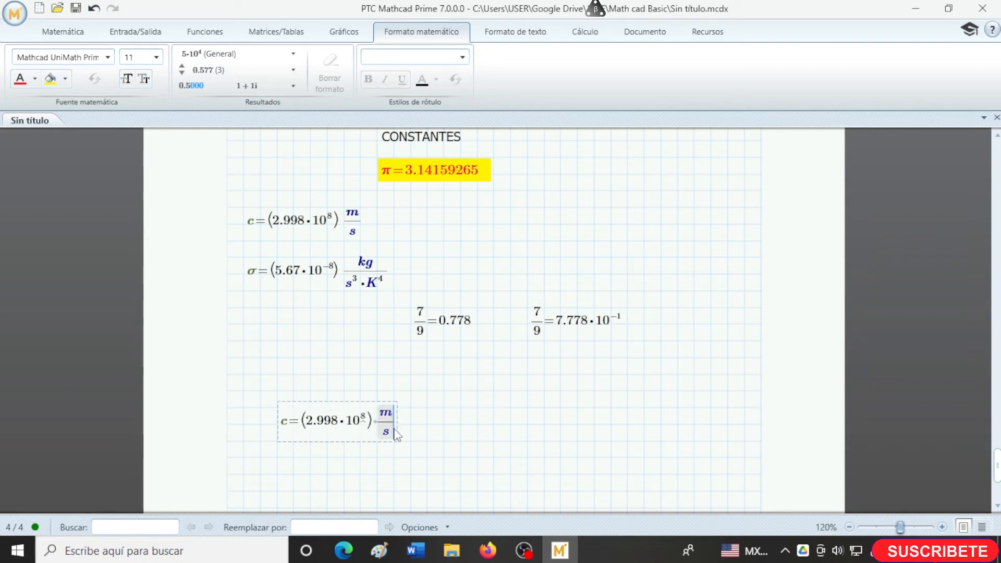
{"action": "left_click", "coordinate": [410, 425]}
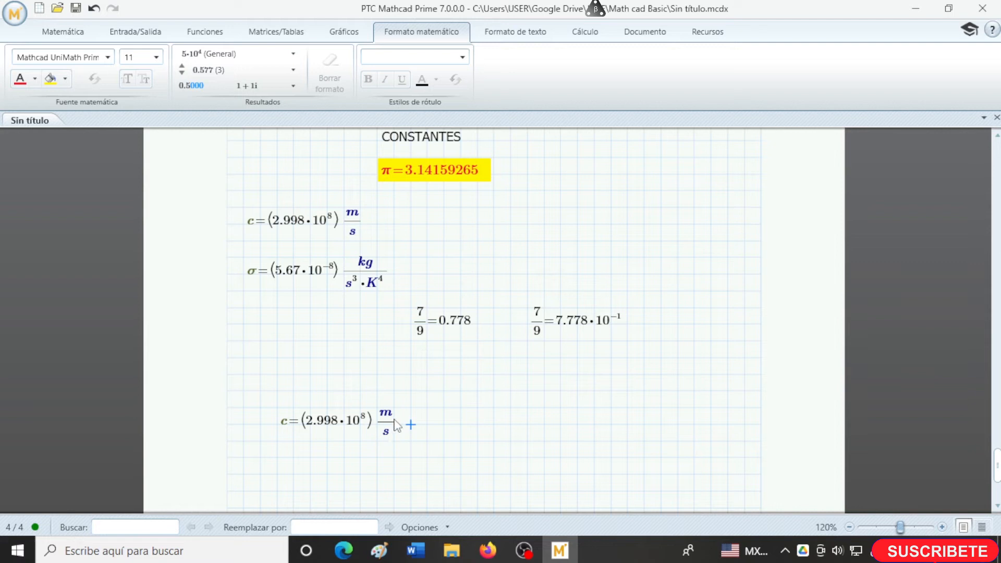
- Evaluate the built-in gravity constant g to the right of the second c evaluation
{"action": "left_click", "coordinate": [466, 422]}
{"action": "type", "text": "g"}
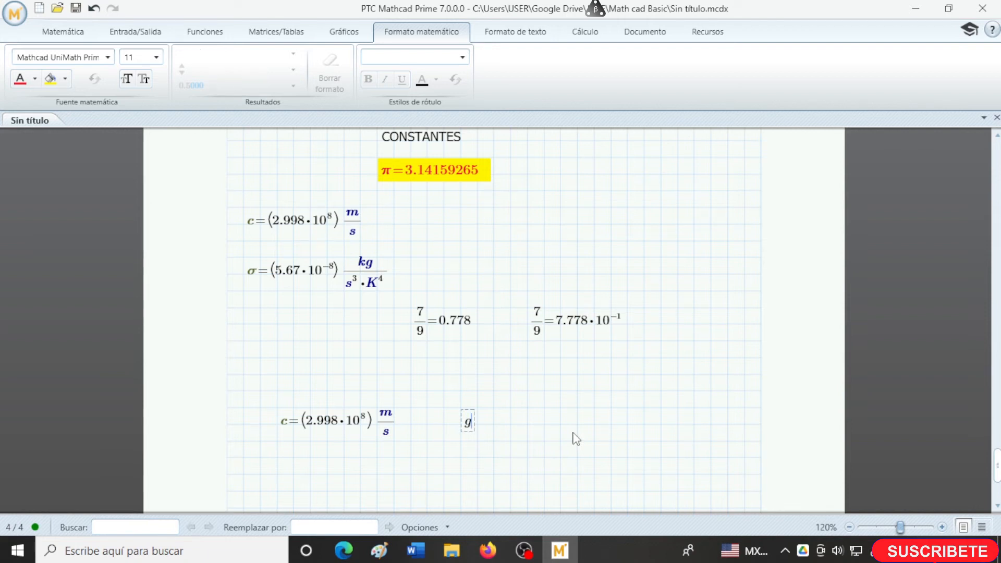
{"action": "type", "text": "="}
{"action": "left_click", "coordinate": [530, 432]}
{"action": "left_click", "coordinate": [532, 433]}
{"action": "type", "text": "^2"}
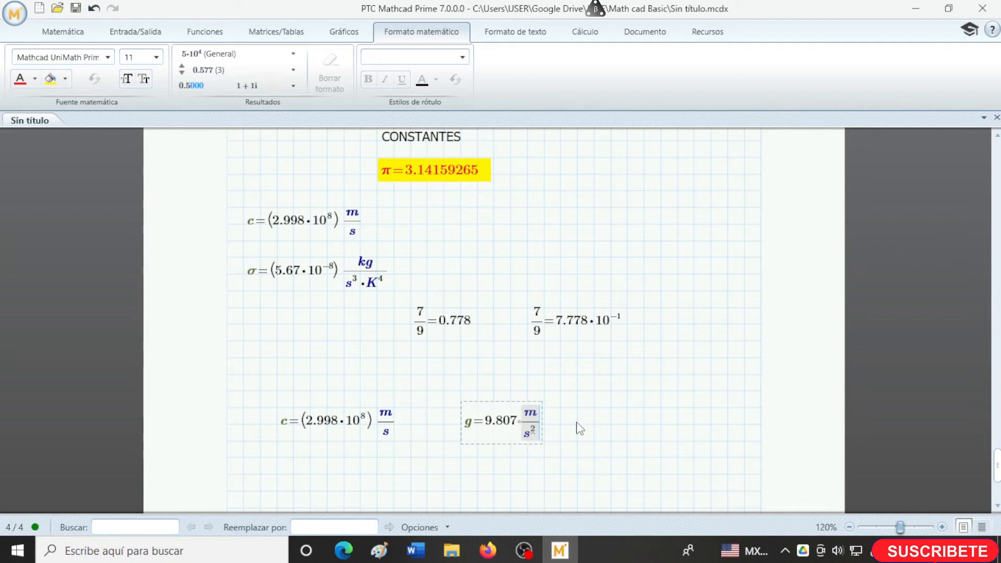
- Define the mass m as 5 kg below the second c evaluation
{"action": "scroll", "coordinate": [577, 428], "scroll_direction": "down", "scroll_amount": 1}
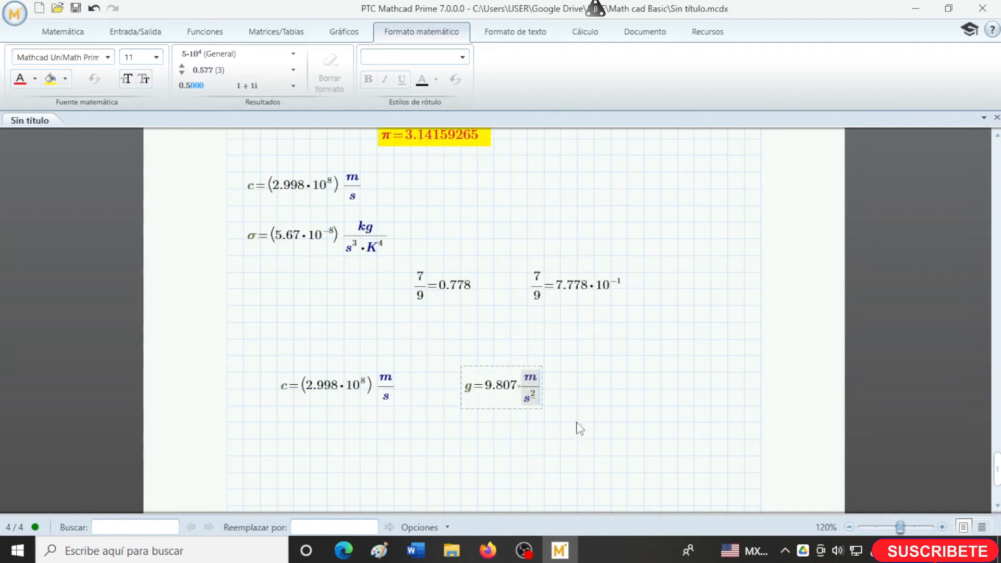
{"action": "left_click", "coordinate": [282, 441]}
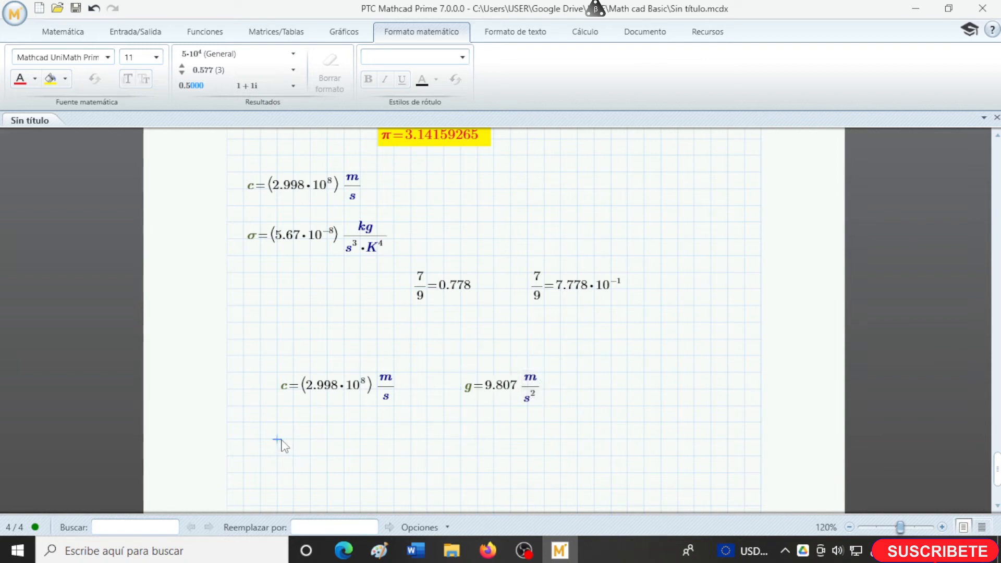
{"action": "type", "text": "m"}
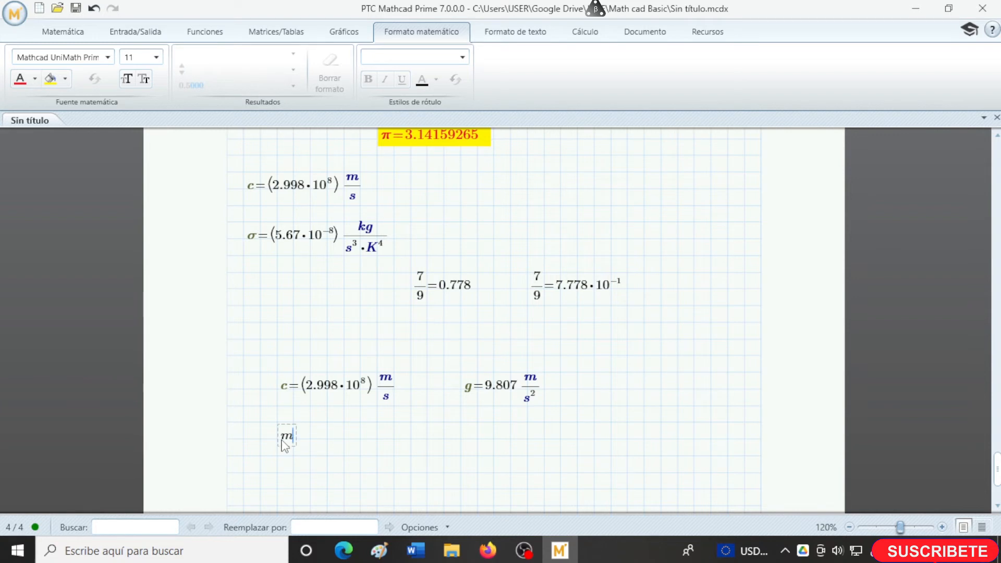
{"action": "type", "text": ":=5·kg"}
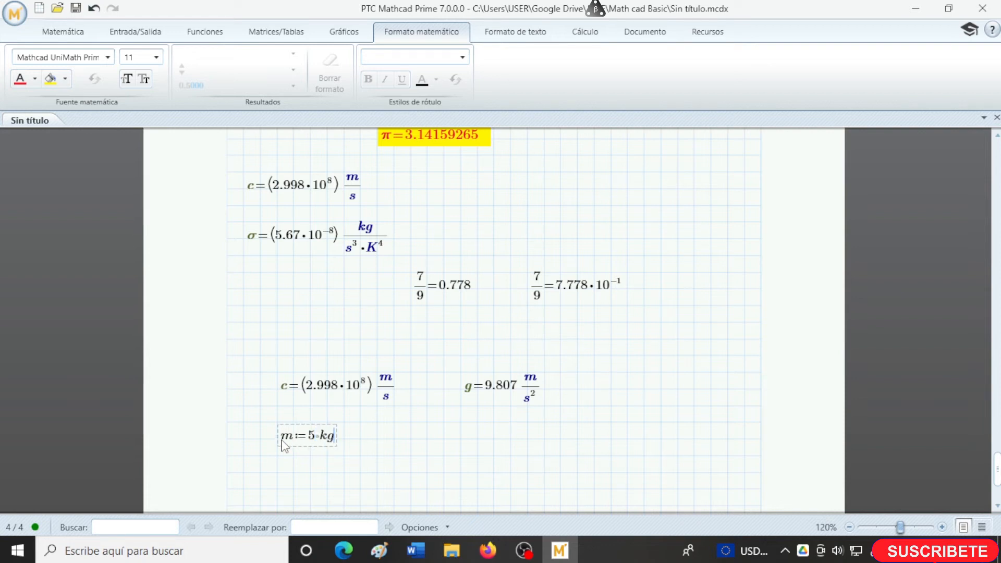
{"action": "key", "text": "Return"}
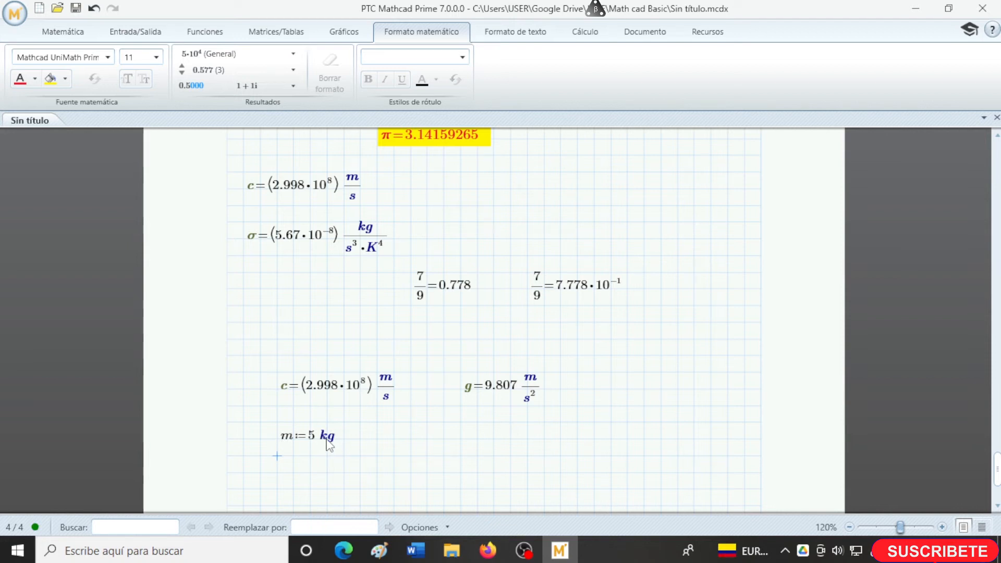
{"action": "left_click", "coordinate": [326, 437]}
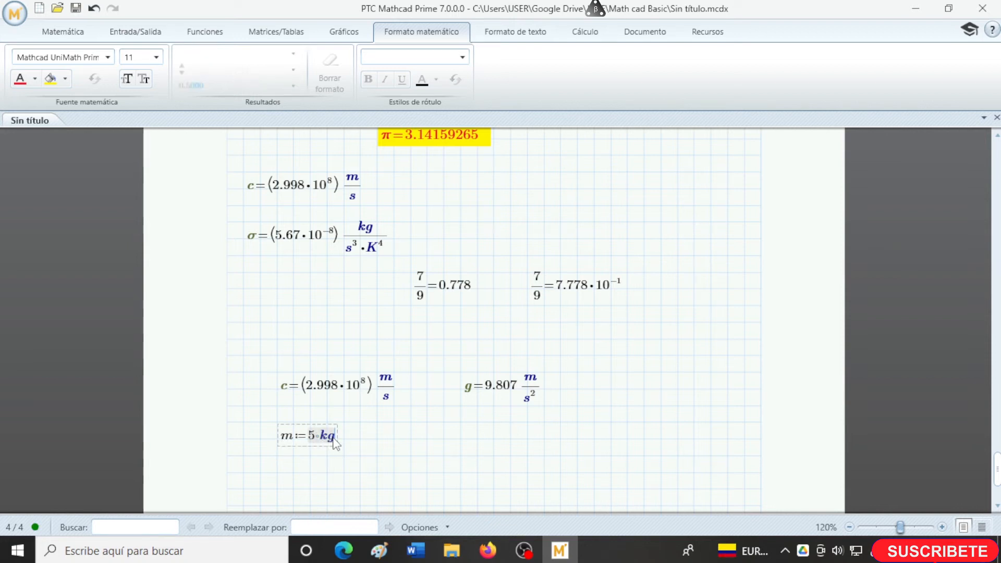
- Define a second mass m2 as 8 lb beside m, taking the pound from the built-in mass units
{"action": "left_click", "coordinate": [427, 440]}
{"action": "type", "text": "m"}
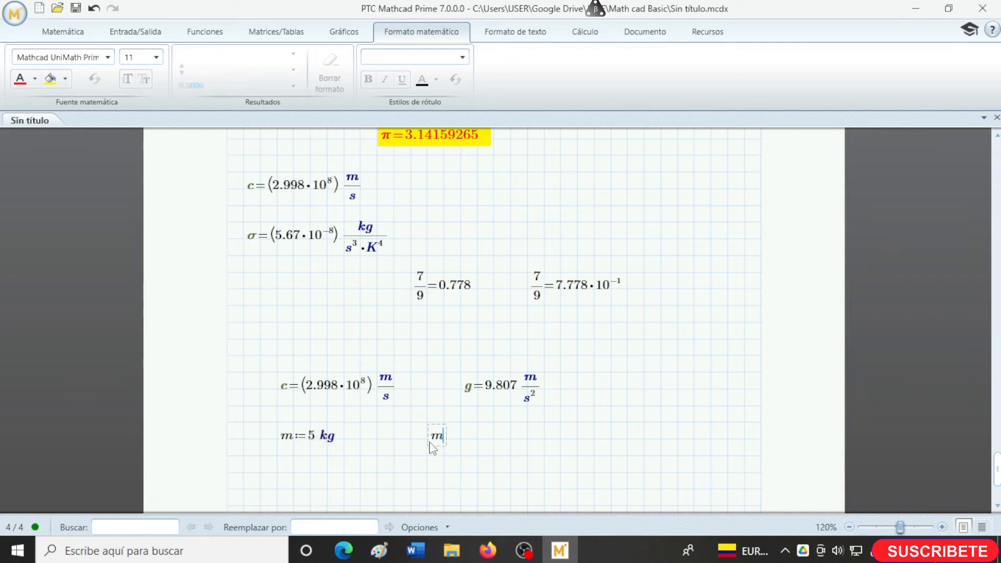
{"action": "type", "text": "2:=8"}
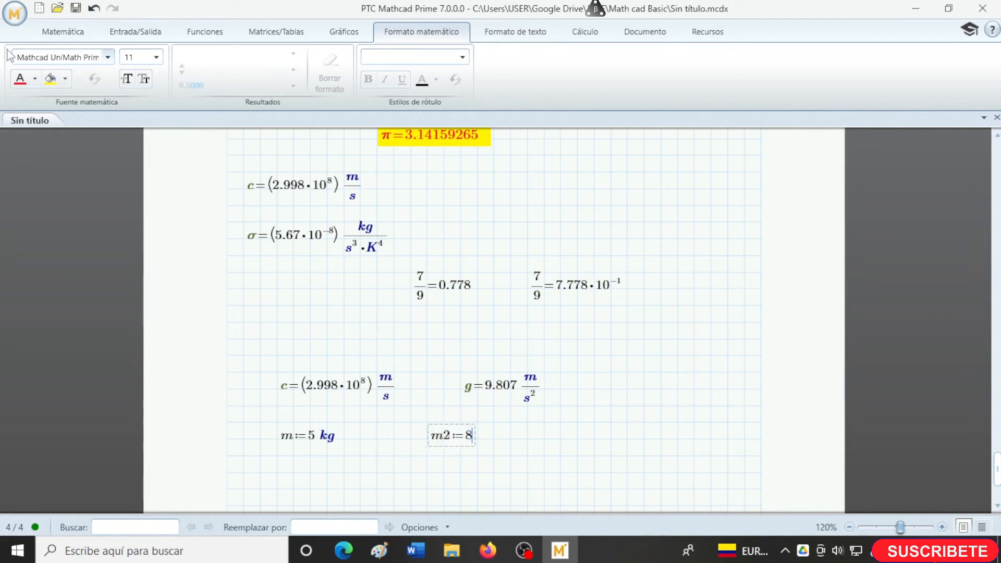
{"action": "left_click", "coordinate": [61, 33]}
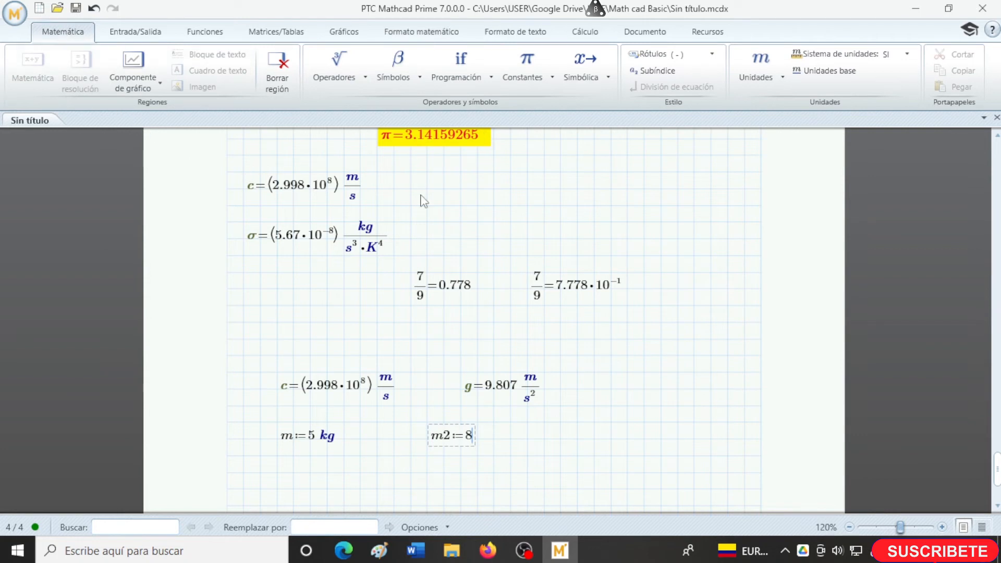
{"action": "left_click", "coordinate": [775, 78]}
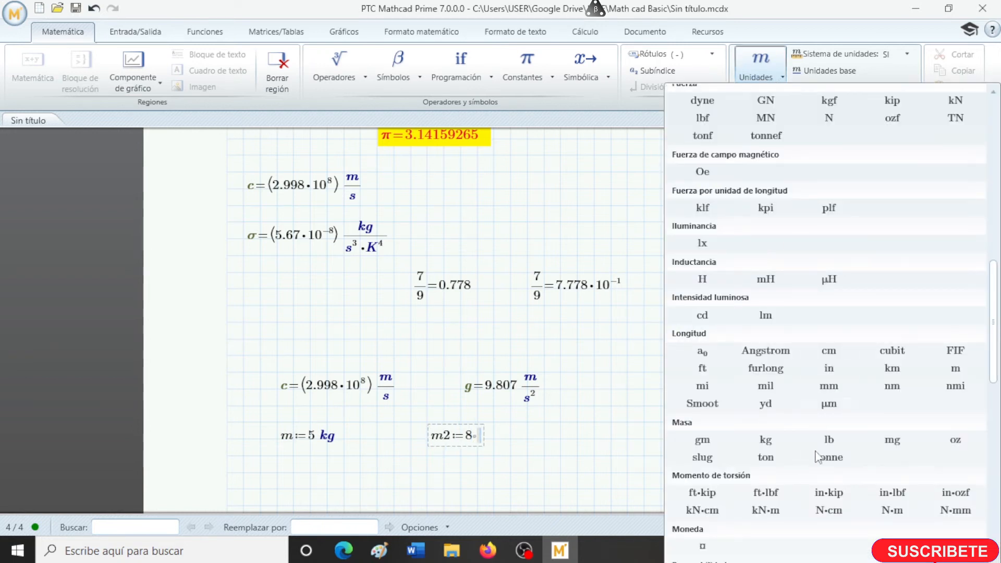
{"action": "left_click", "coordinate": [833, 442]}
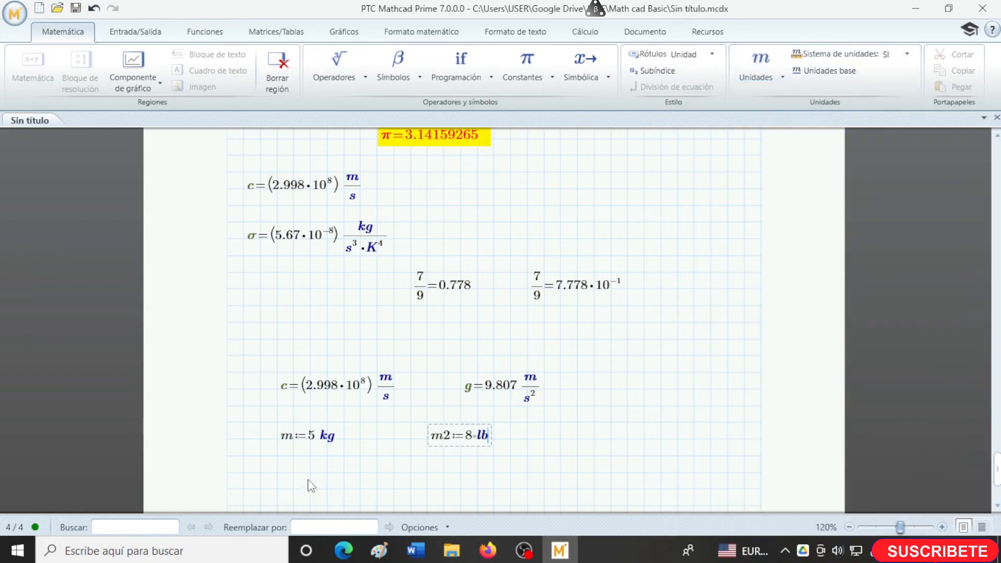
- Define the weight W as m·g below the first mass and evaluate it in the same region
{"action": "left_click", "coordinate": [277, 488]}
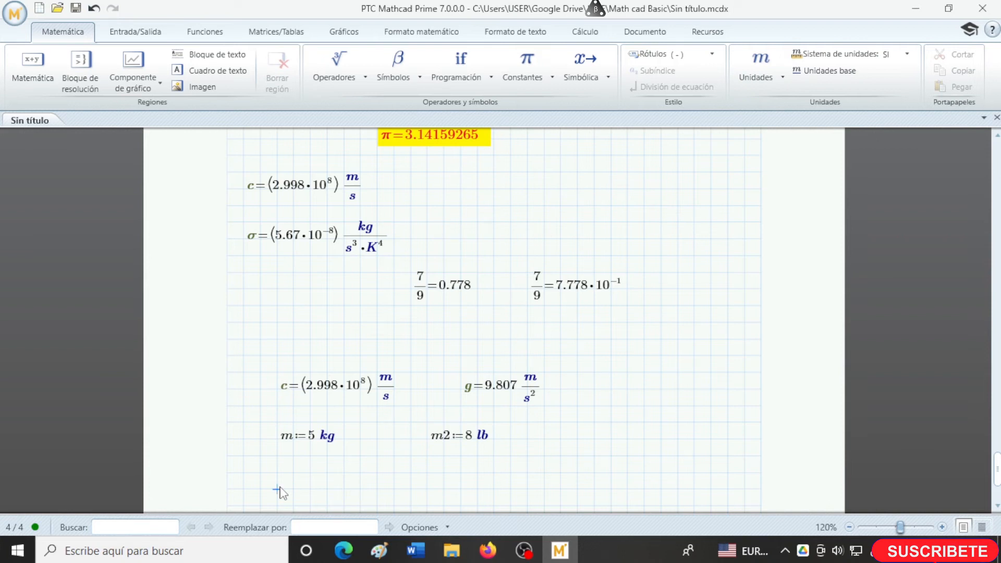
{"action": "type", "text": "m"}
{"action": "type", "text": "W"}
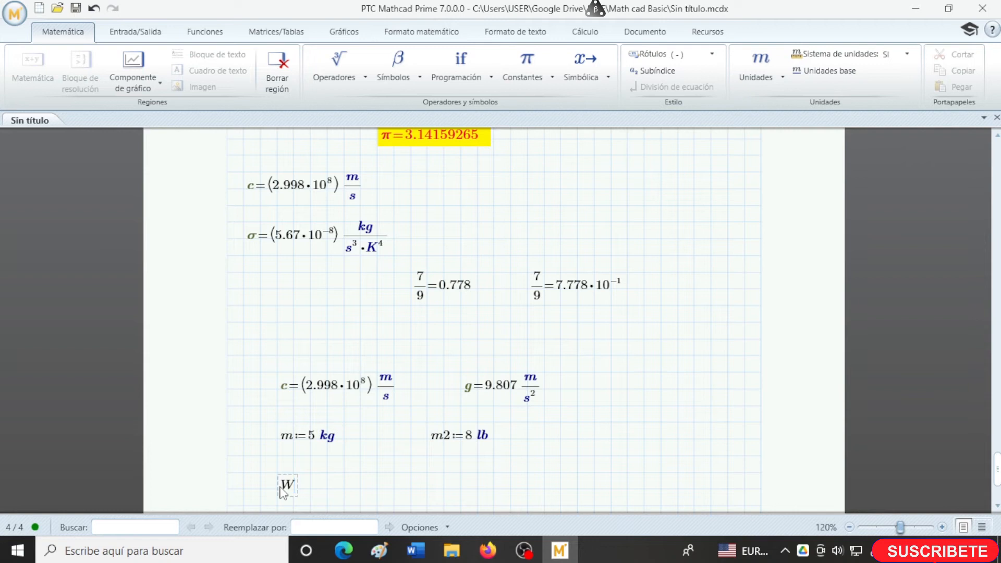
{"action": "type", "text": ":"}
{"action": "key", "text": "alt+shift"}
{"action": "type", "text": "m*g"}
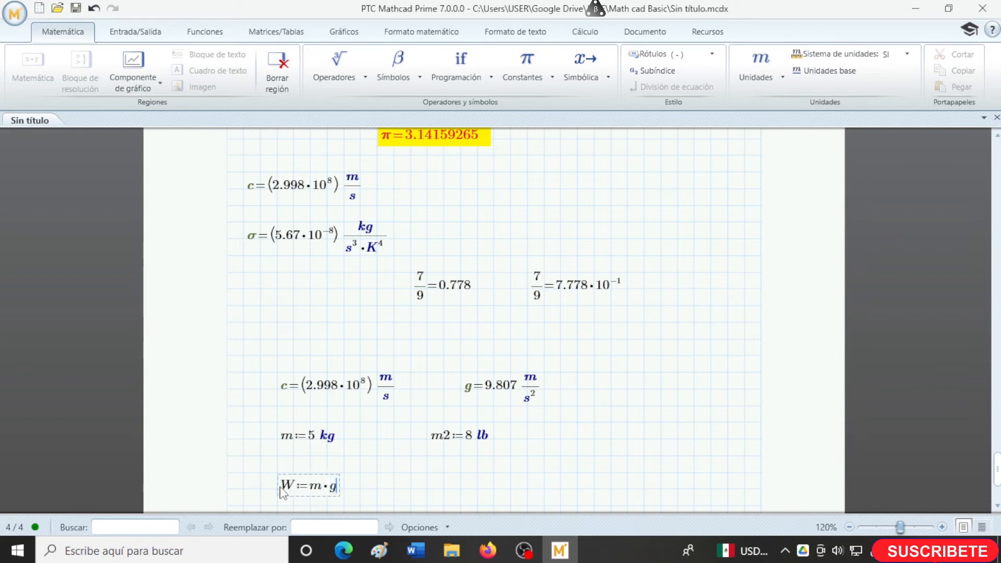
{"action": "type", "text": "=49.033·N"}
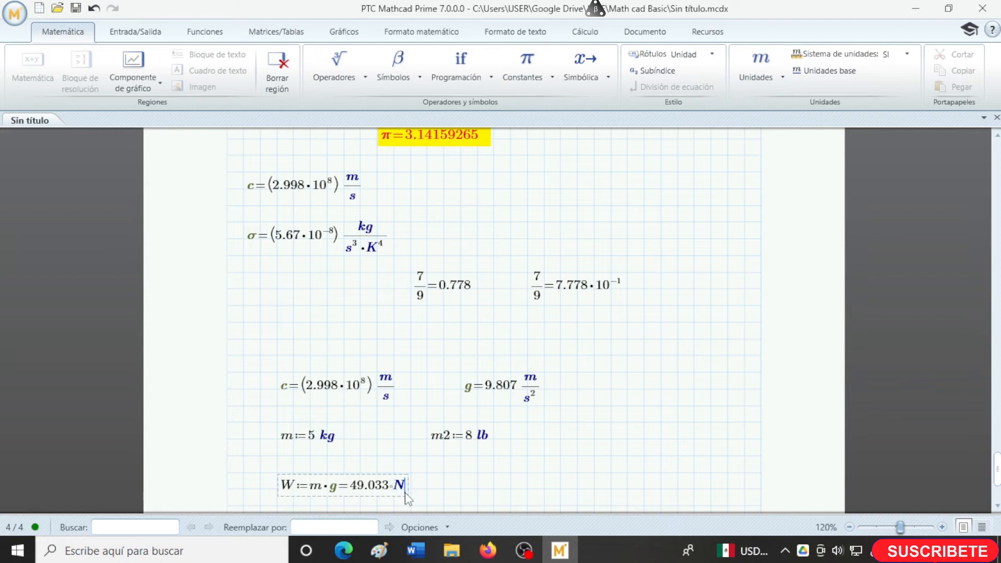
- Define the second weight W2 as m2·g to the right of W and evaluate it in the same region
{"action": "left_click", "coordinate": [460, 489]}
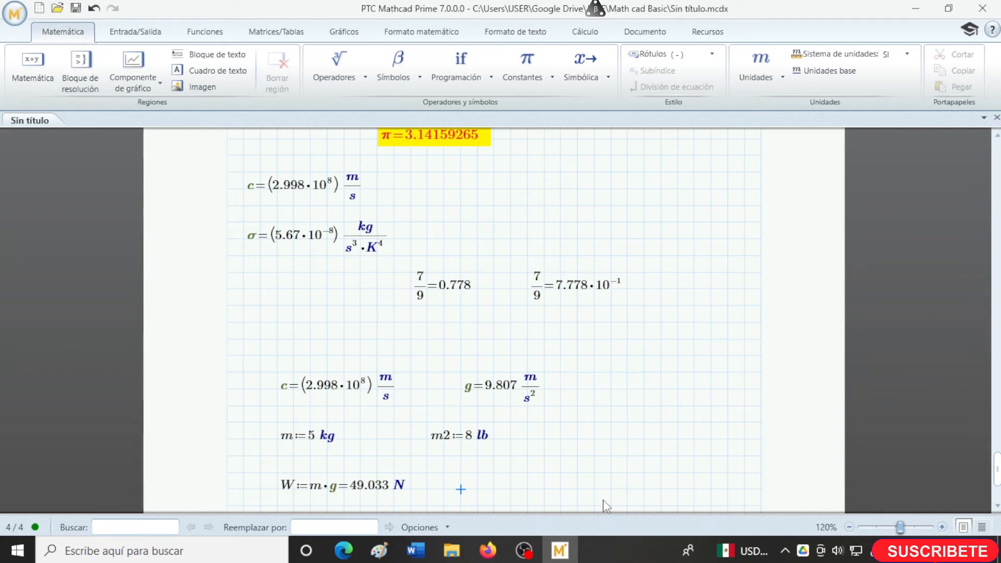
{"action": "type", "text": "W2:="}
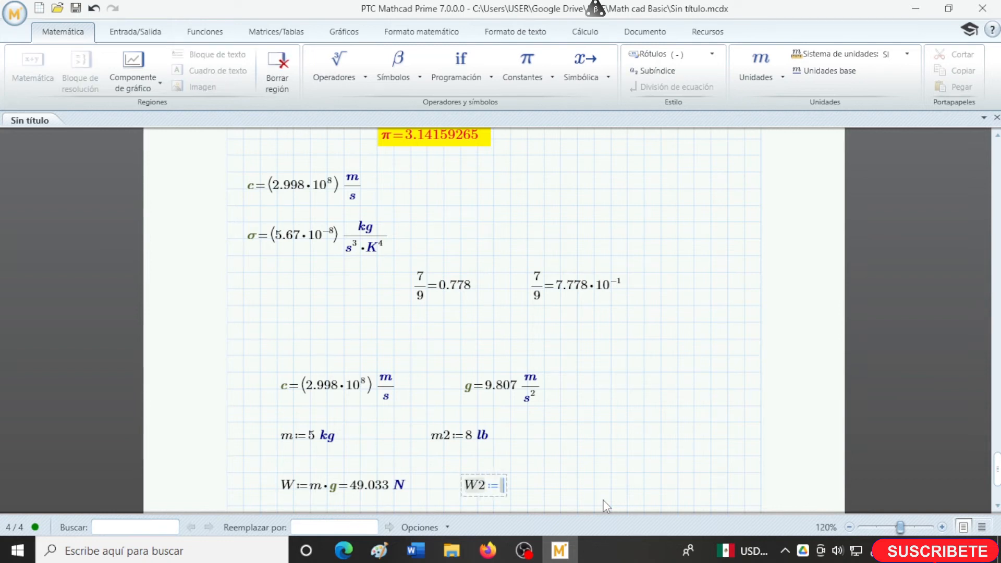
{"action": "type", "text": "m2"}
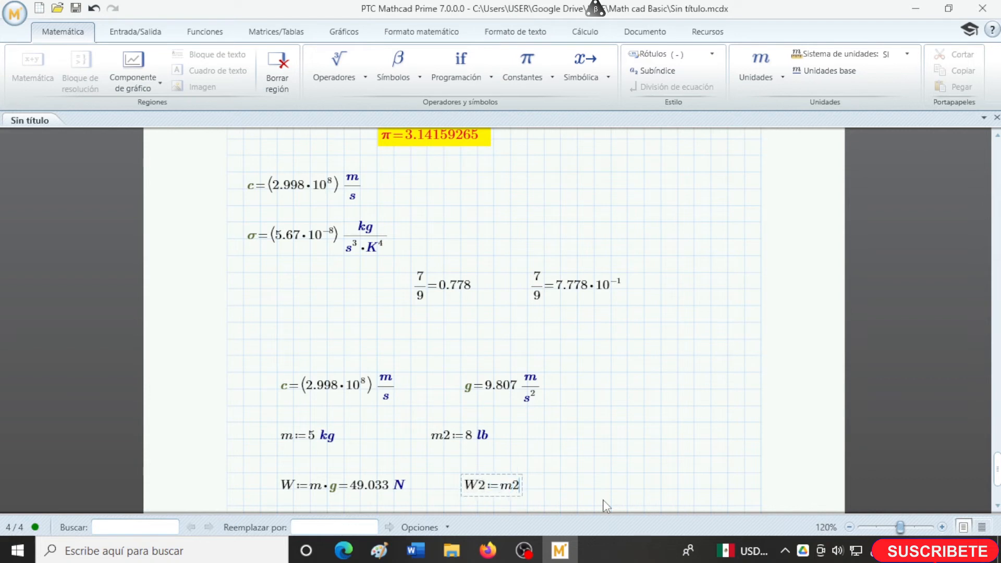
{"action": "type", "text": "*"}
{"action": "type", "text": "g"}
{"action": "type", "text": "=35.586 N"}
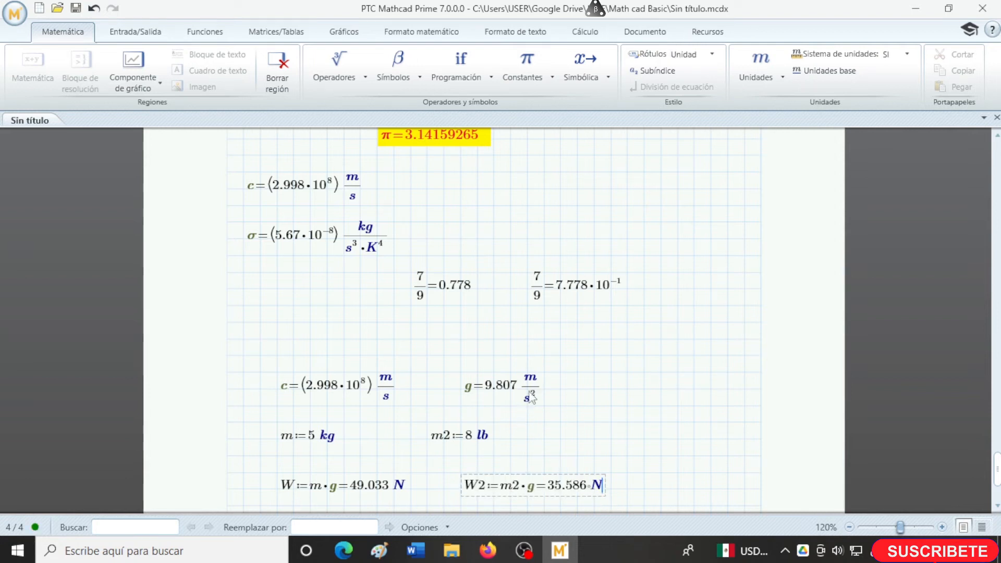
{"action": "key", "text": "alt+shift"}
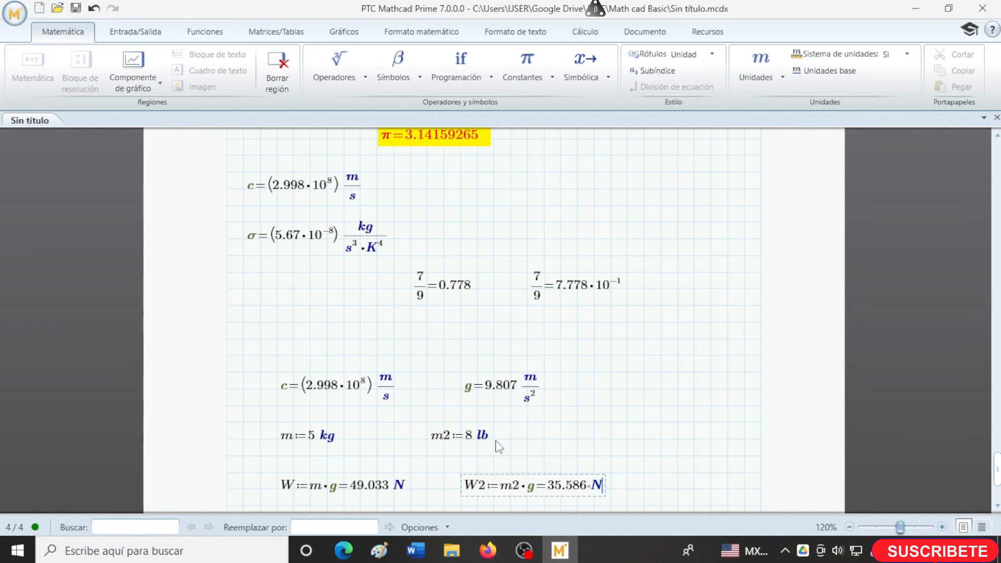
- Evaluate m2 just below its definition and check the available unit systems, keeping SI
{"action": "left_click", "coordinate": [526, 454]}
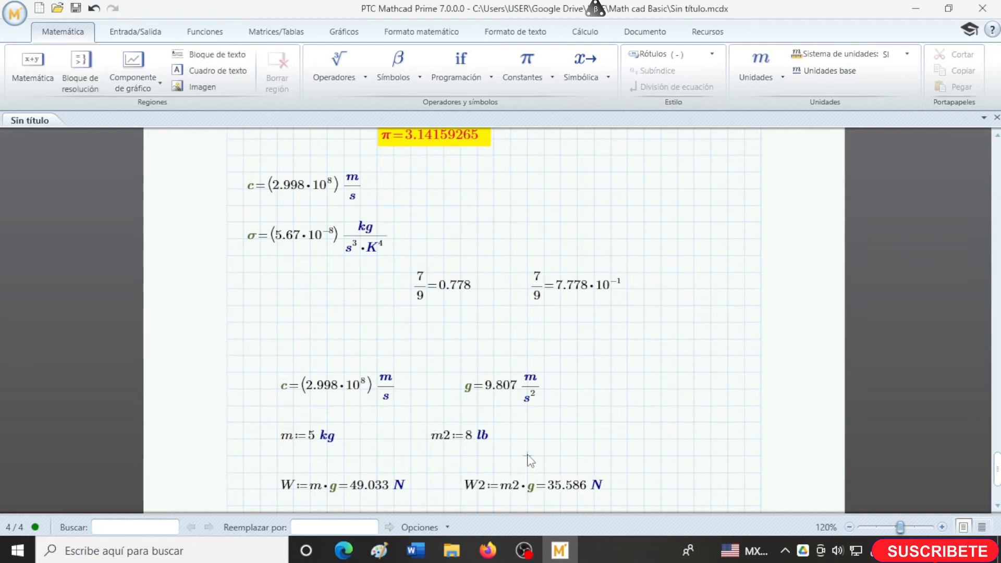
{"action": "type", "text": "m2=3.629·kg"}
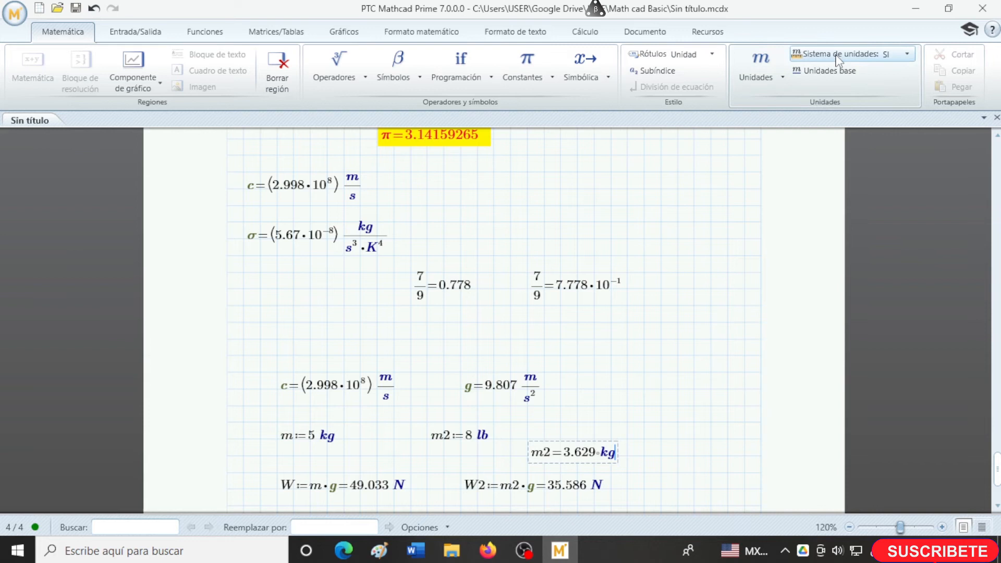
{"action": "left_click", "coordinate": [907, 59]}
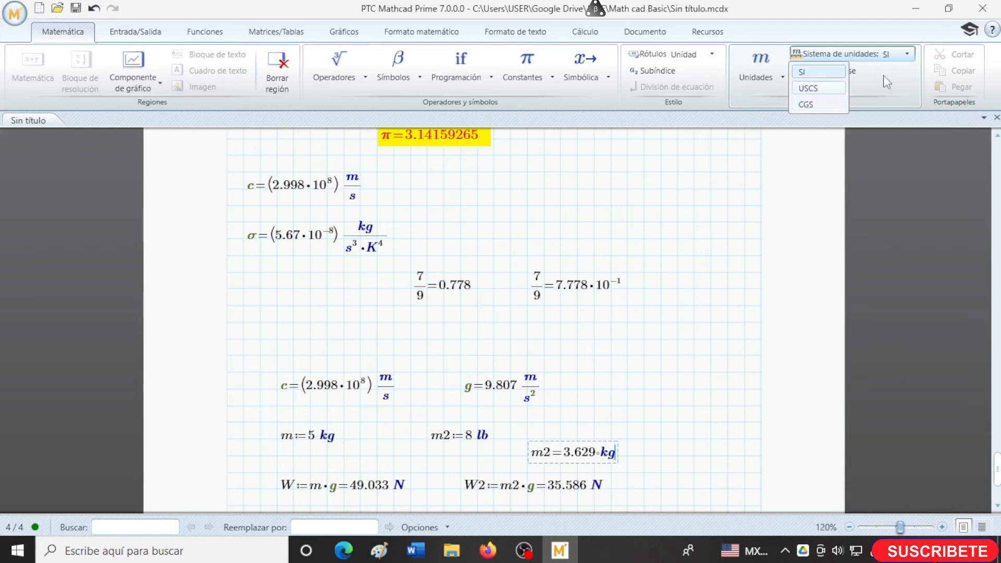
{"action": "left_click", "coordinate": [908, 58]}
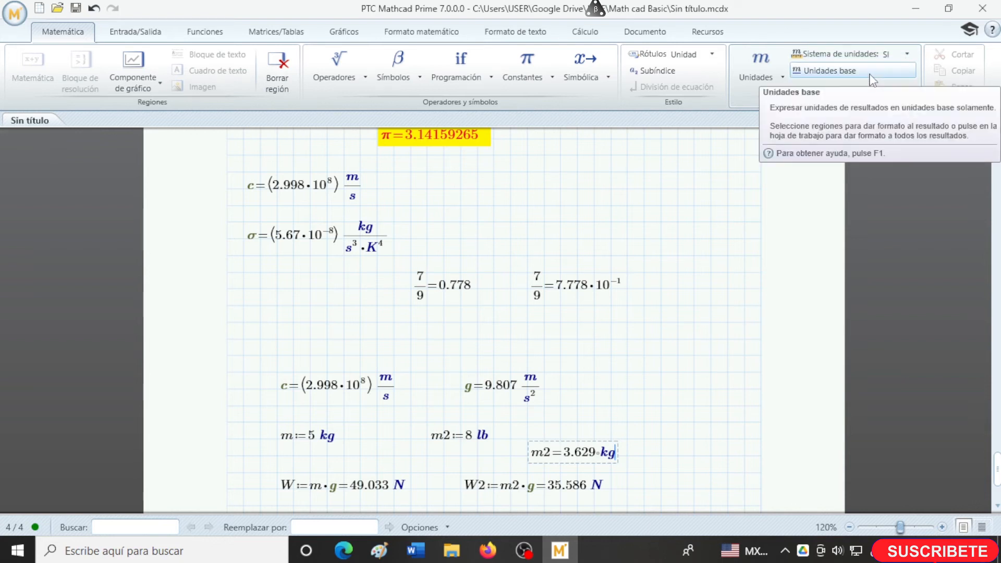
- Evaluate the second weight W2 in a new region just below its definition
{"action": "left_click", "coordinate": [598, 485]}
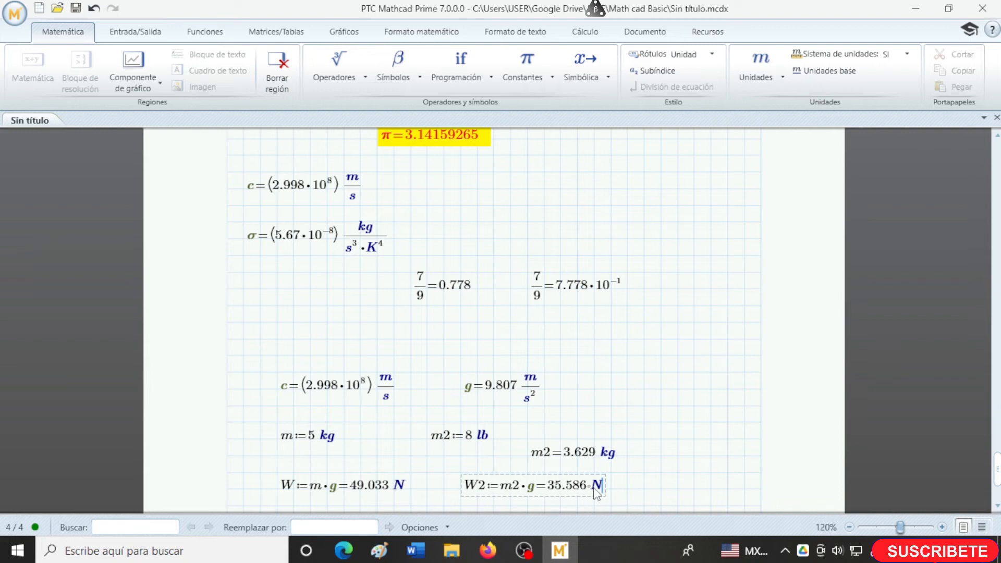
{"action": "scroll", "coordinate": [596, 493], "scroll_direction": "down", "scroll_amount": 1}
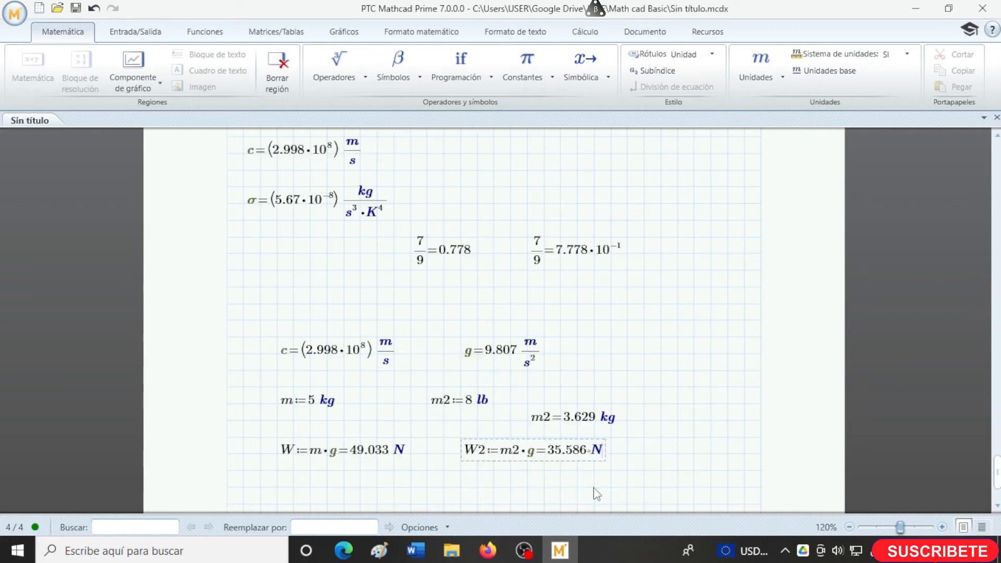
{"action": "left_click", "coordinate": [470, 489]}
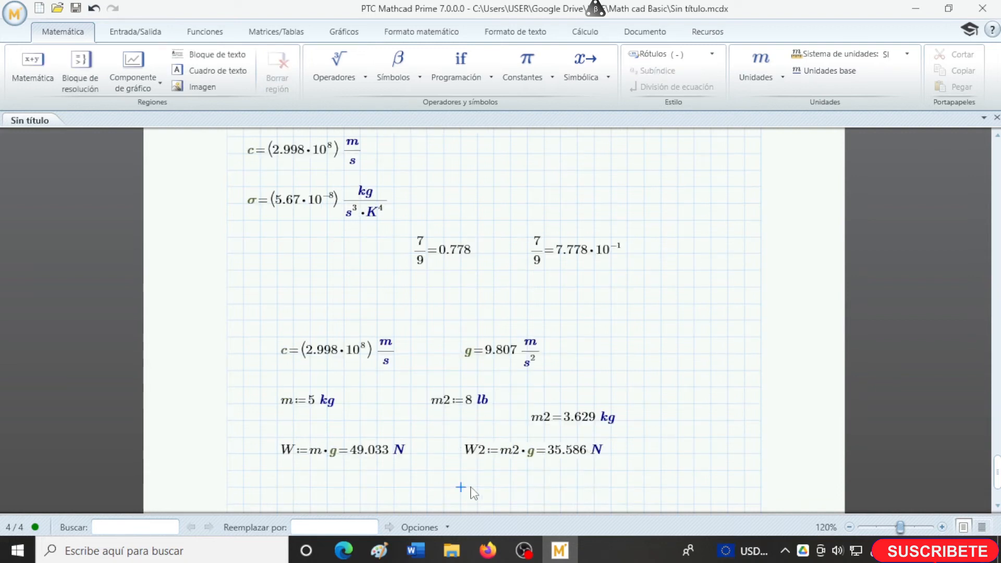
{"action": "type", "text": "W"}
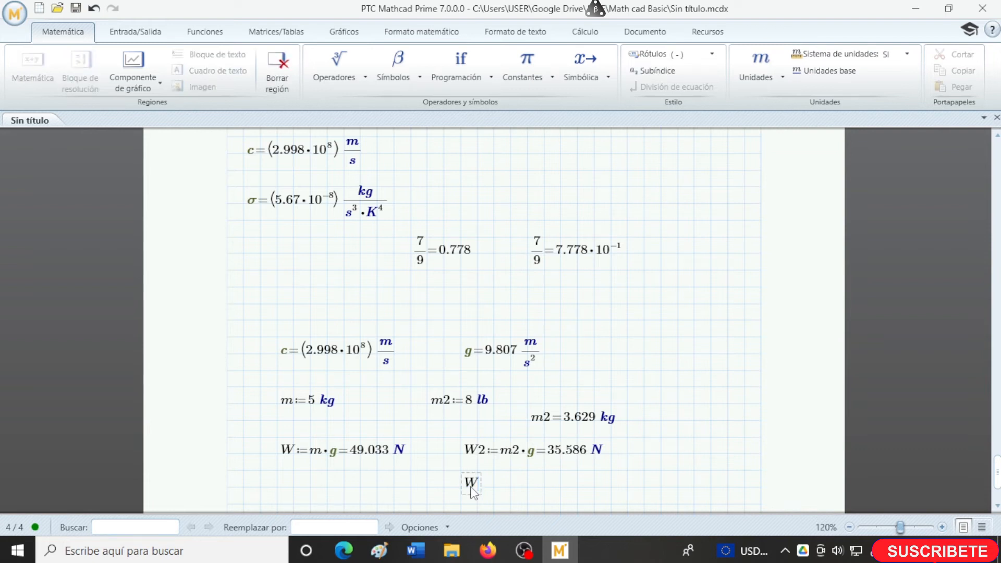
{"action": "type", "text": "2=35.586 N"}
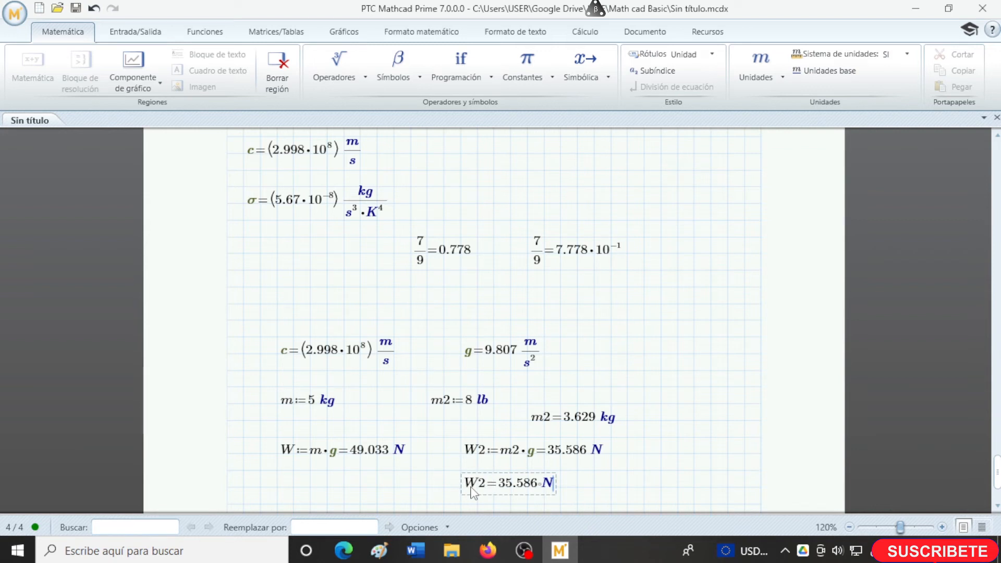
- Express the new W2 result in lbf, taking the unit from the built-in force units
{"action": "key", "text": "BackSpace"}
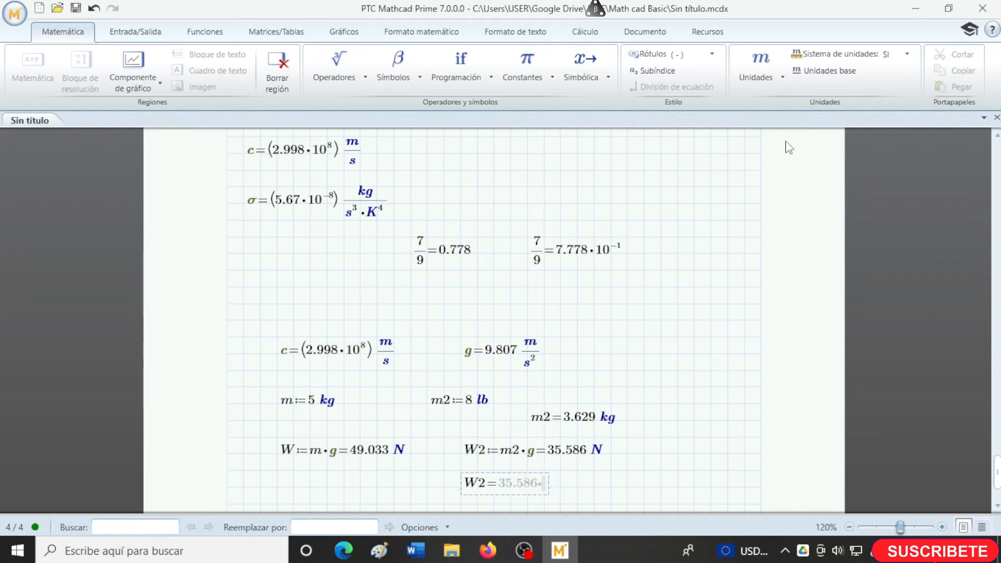
{"action": "left_click", "coordinate": [761, 65]}
{"action": "scroll", "coordinate": [765, 338], "scroll_direction": "up", "scroll_amount": 1}
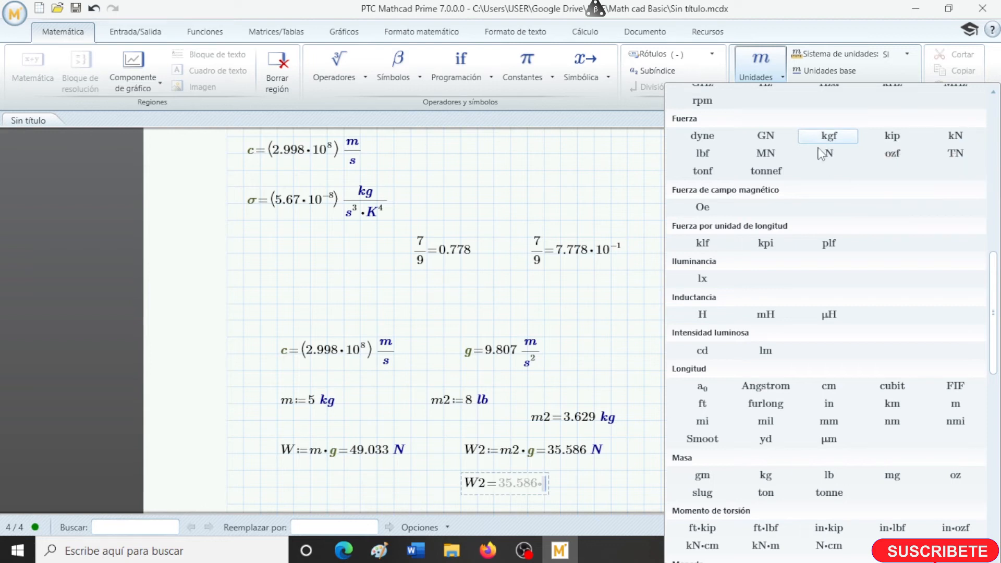
{"action": "left_click", "coordinate": [708, 159]}
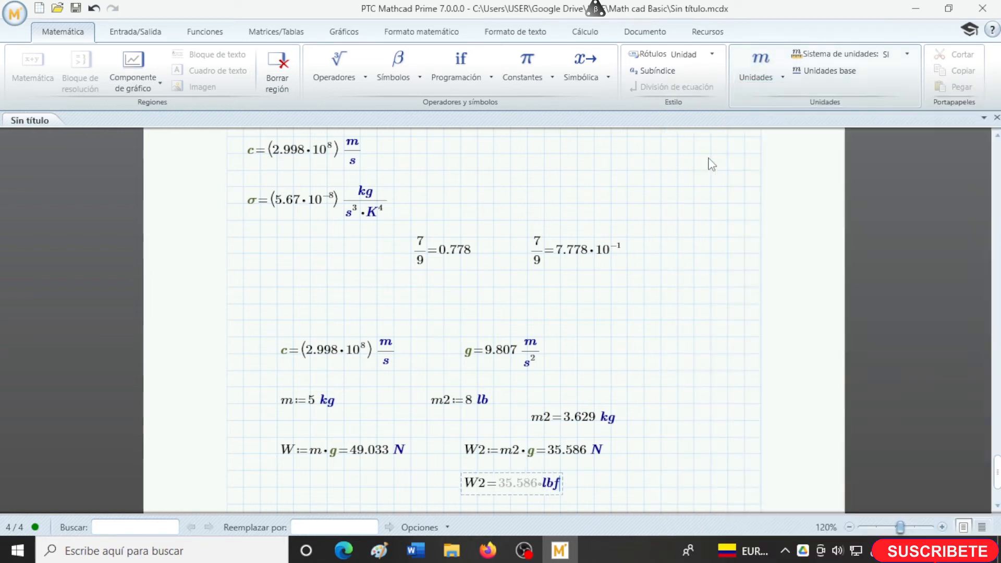
{"action": "left_click", "coordinate": [677, 470]}
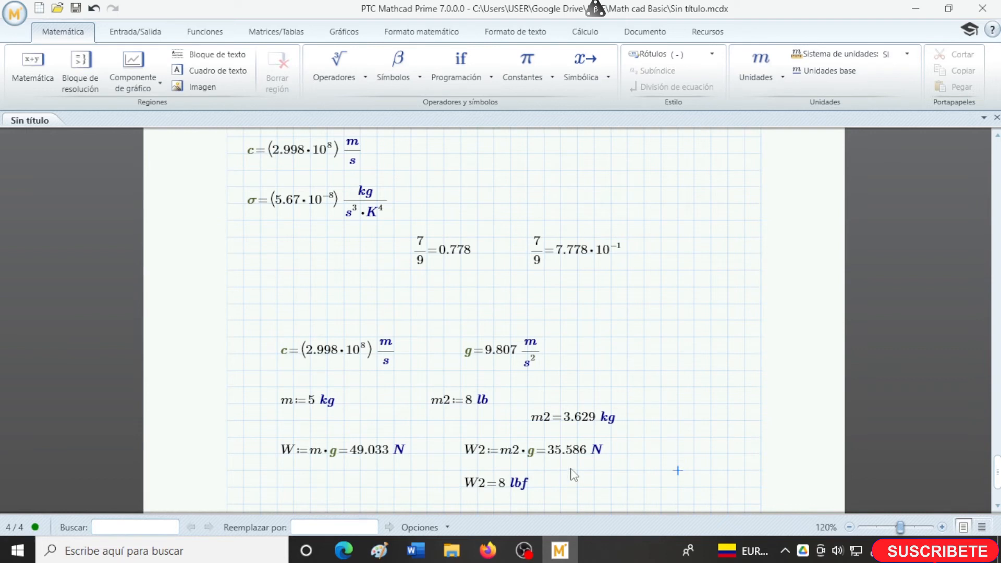
- Evaluate W2 once more in a new region below the lbf result
{"action": "scroll", "coordinate": [573, 474], "scroll_direction": "down", "scroll_amount": 3}
{"action": "left_click", "coordinate": [482, 386]}
{"action": "type", "text": "W2"}
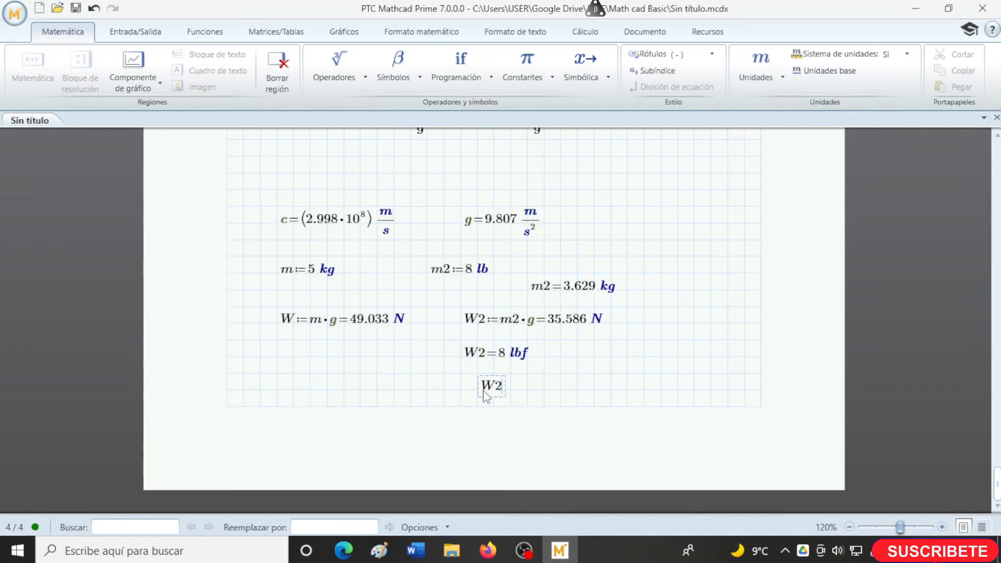
{"action": "type", "text": "=35.586 N"}
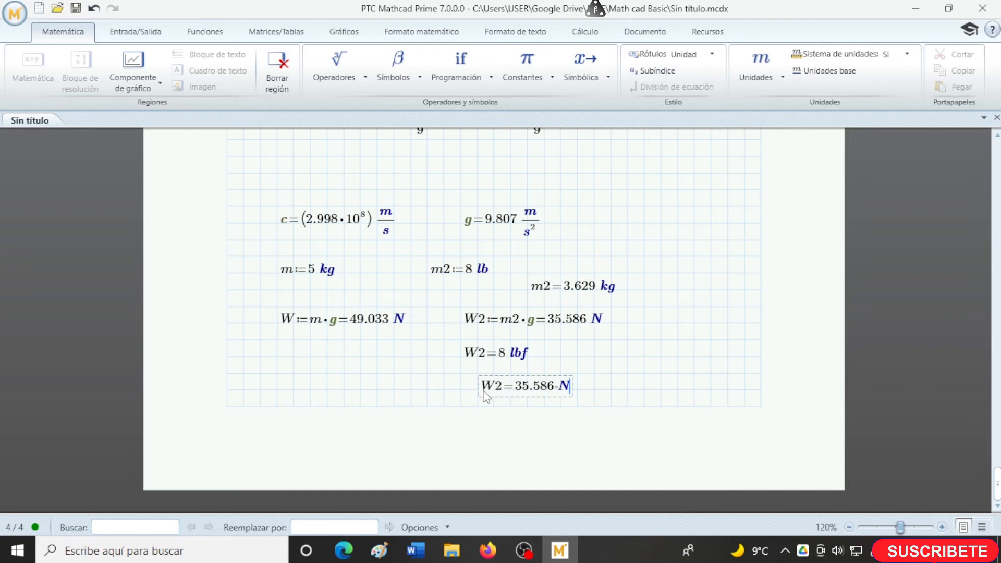
- Display the worksheet results in base units only, and switch the base-unit display off again
{"action": "key", "text": "BackSpace"}
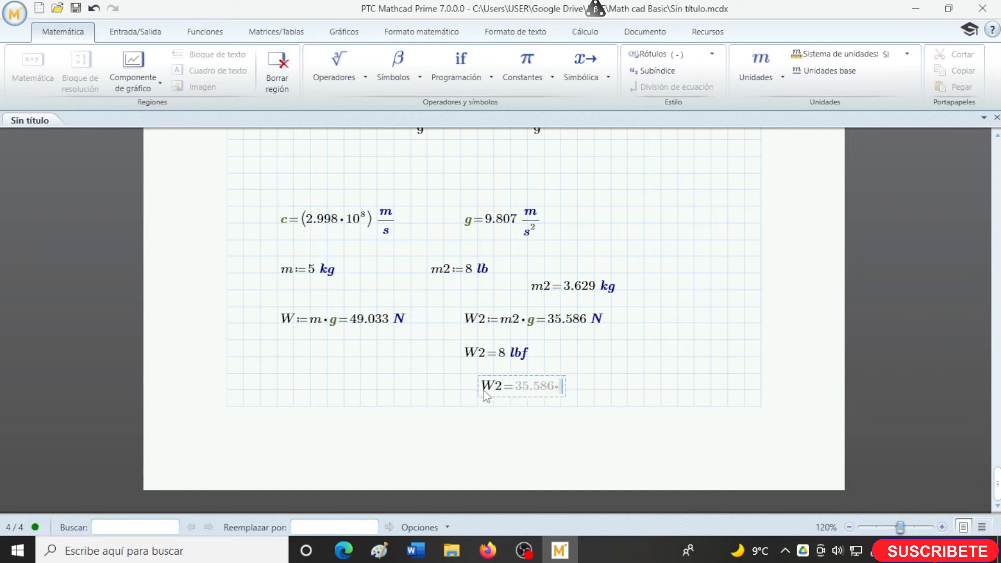
{"action": "left_click", "coordinate": [862, 71]}
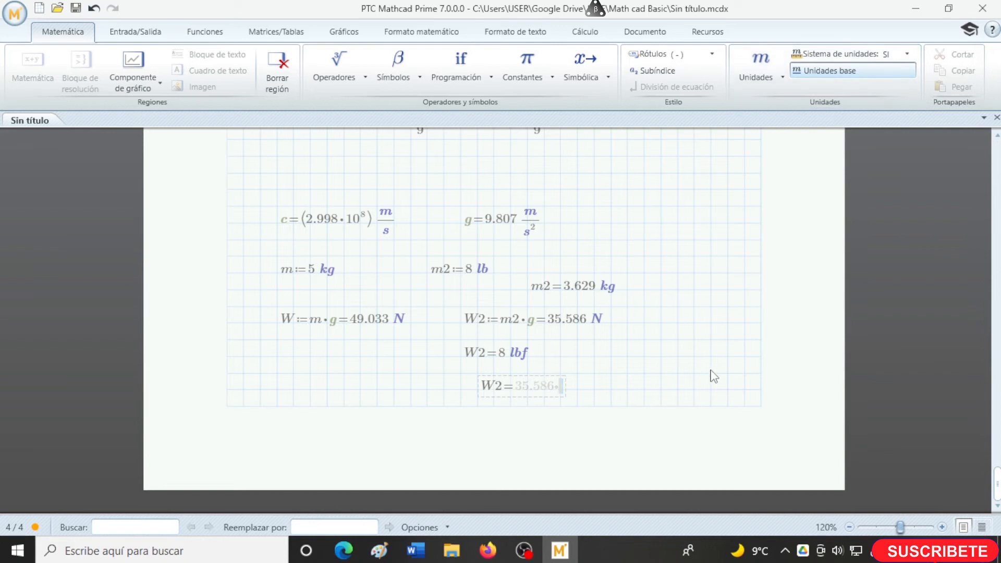
{"action": "left_click", "coordinate": [595, 390]}
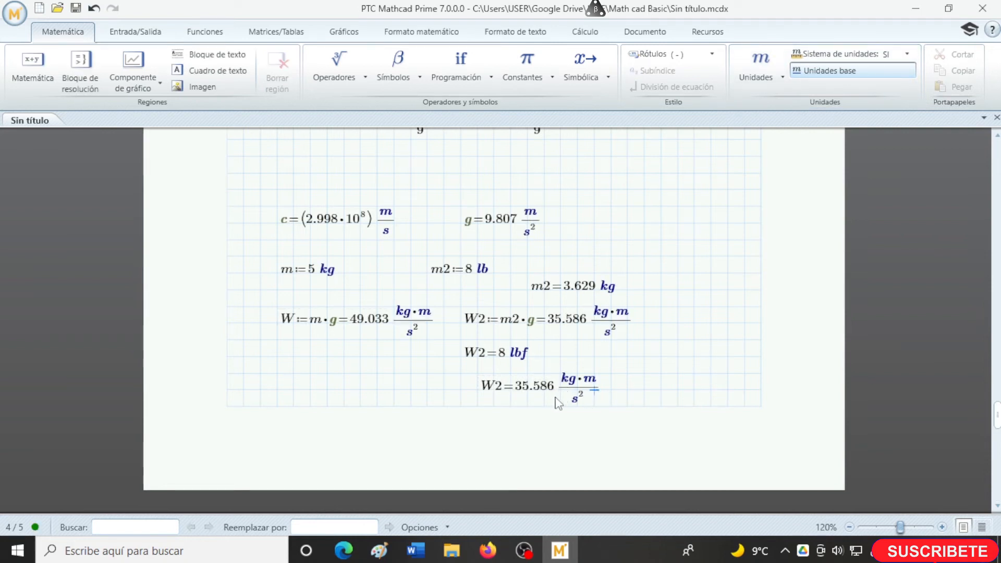
{"action": "left_click", "coordinate": [644, 373]}
{"action": "left_click", "coordinate": [829, 70]}
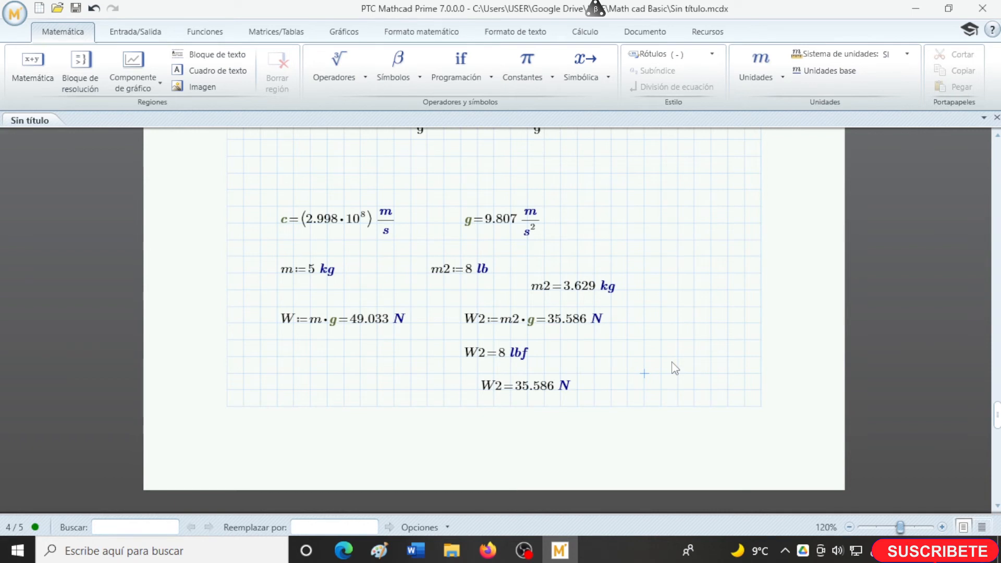
- Add blank lines after the weight results and place a text region reading SIMBOLICA at the top of the next page
{"action": "left_click", "coordinate": [648, 396]}
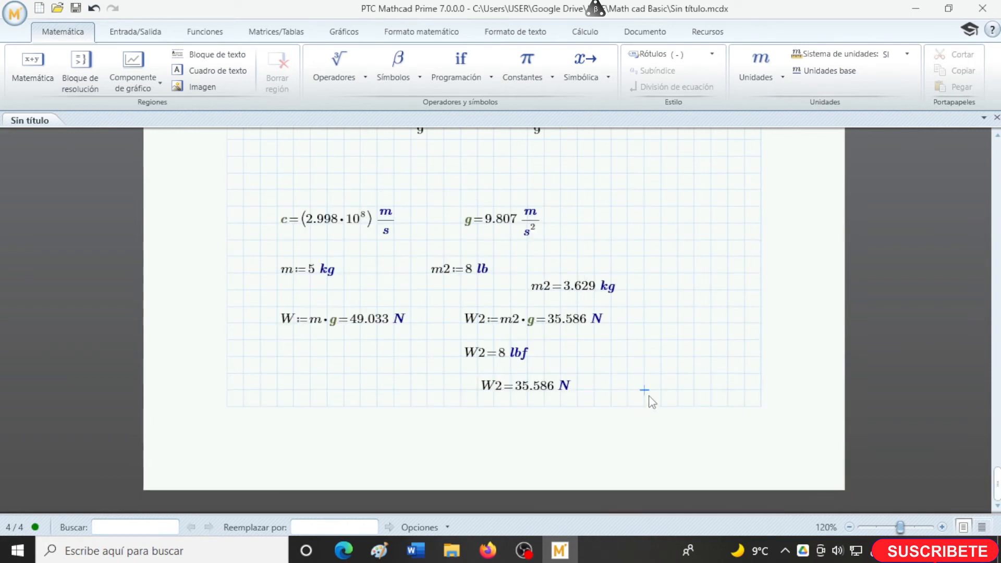
{"action": "key", "text": "Return"}
{"action": "key", "text": "Return"}
{"action": "key", "text": "Return"}
{"action": "scroll", "coordinate": [580, 439], "scroll_direction": "down", "scroll_amount": 1}
{"action": "scroll", "coordinate": [584, 444], "scroll_direction": "down", "scroll_amount": 2}
{"action": "left_click", "coordinate": [410, 390]}
{"action": "scroll", "coordinate": [440, 398], "scroll_direction": "down", "scroll_amount": 4}
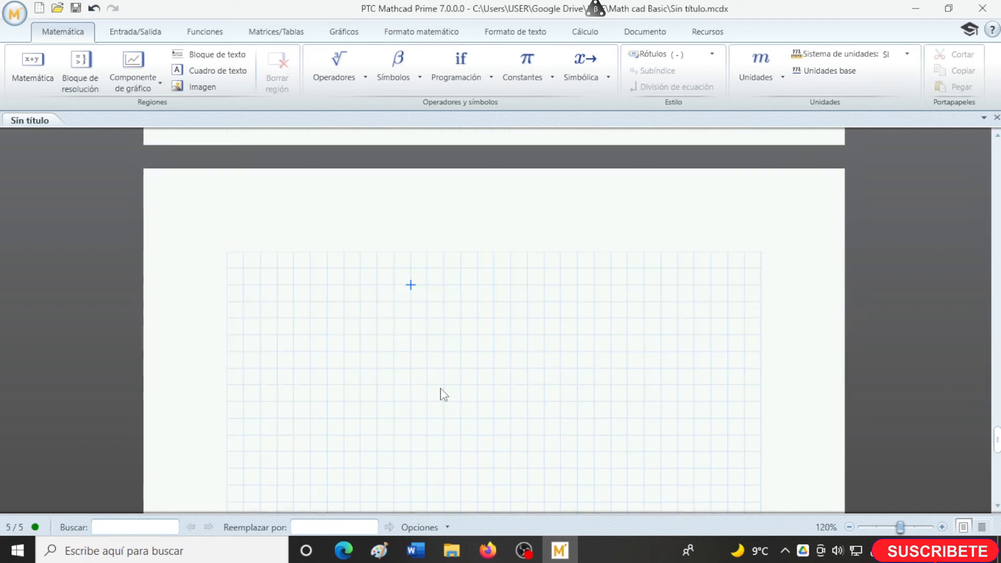
{"action": "key", "text": "ctrl+t"}
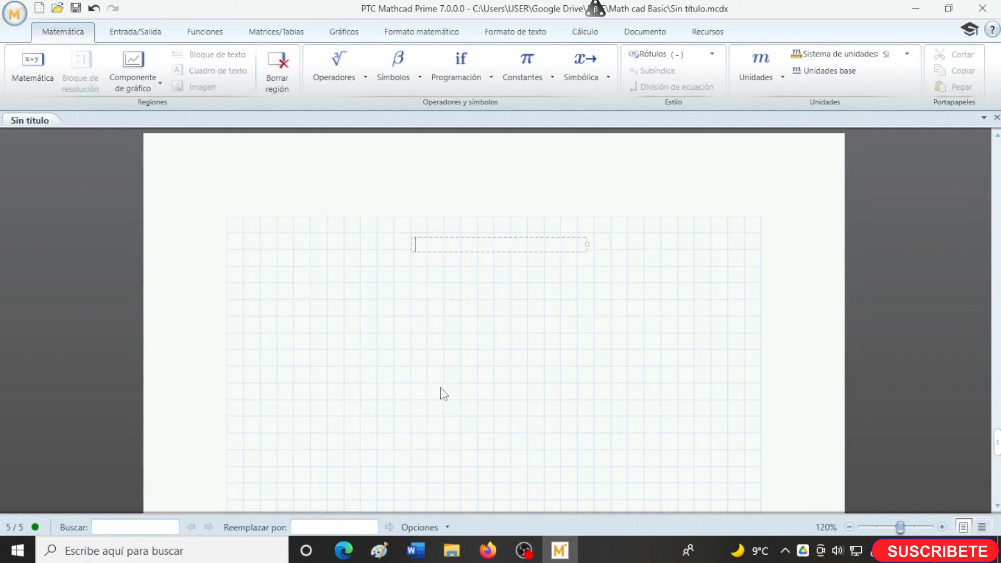
{"action": "type", "text": "SIMBOLICA"}
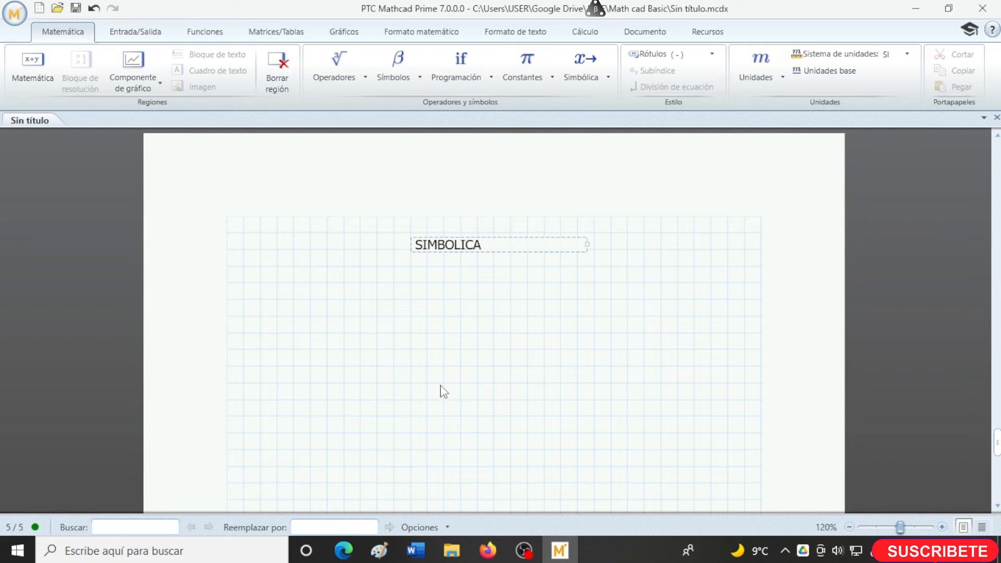
- Review the available symbolic keywords and add the text label "expand" below the SIMBOLICA title
{"action": "left_click", "coordinate": [393, 286]}
{"action": "left_click", "coordinate": [260, 284]}
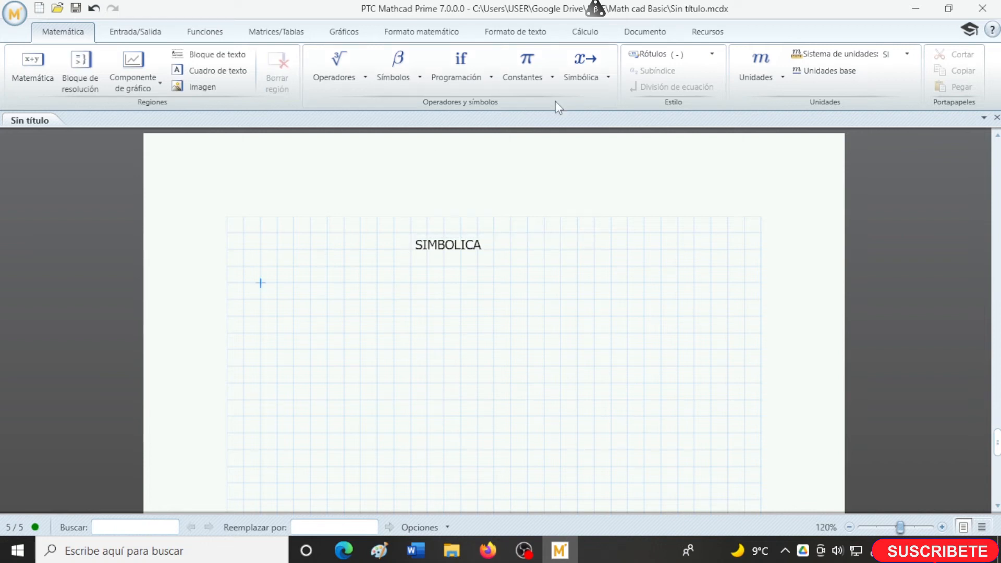
{"action": "left_click", "coordinate": [607, 78]}
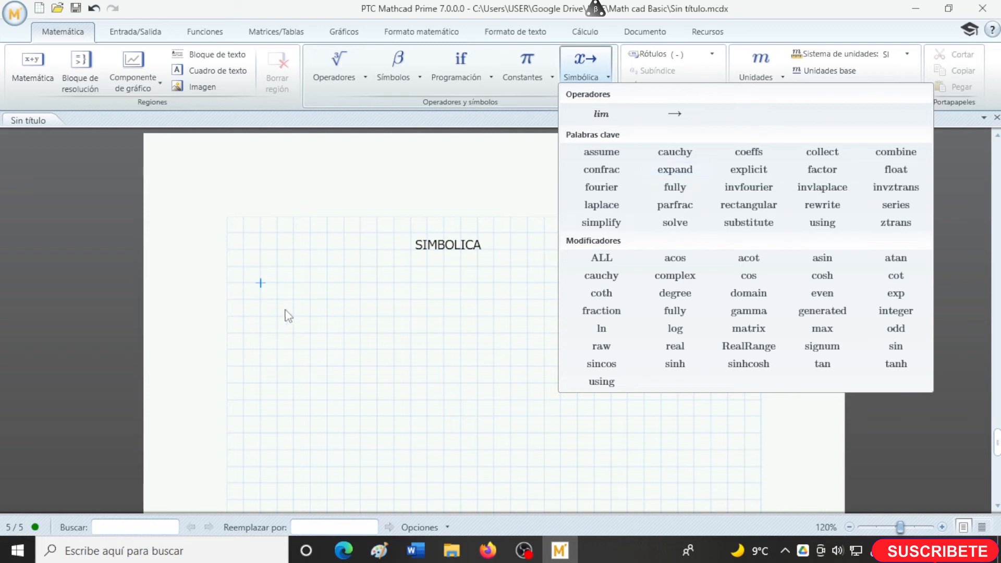
{"action": "left_click", "coordinate": [264, 285]}
{"action": "key", "text": "ctrl+t"}
{"action": "type", "text": "expand"}
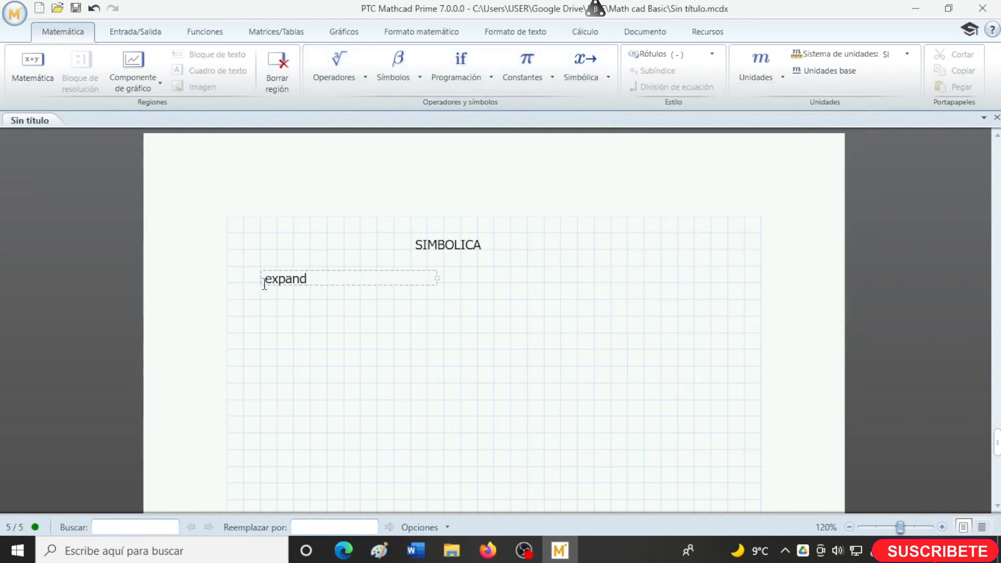
- Enter the expression 3·x²+5·(x²+y) below the expand label and evaluate it symbolically with the expand keyword
{"action": "left_click", "coordinate": [262, 318]}
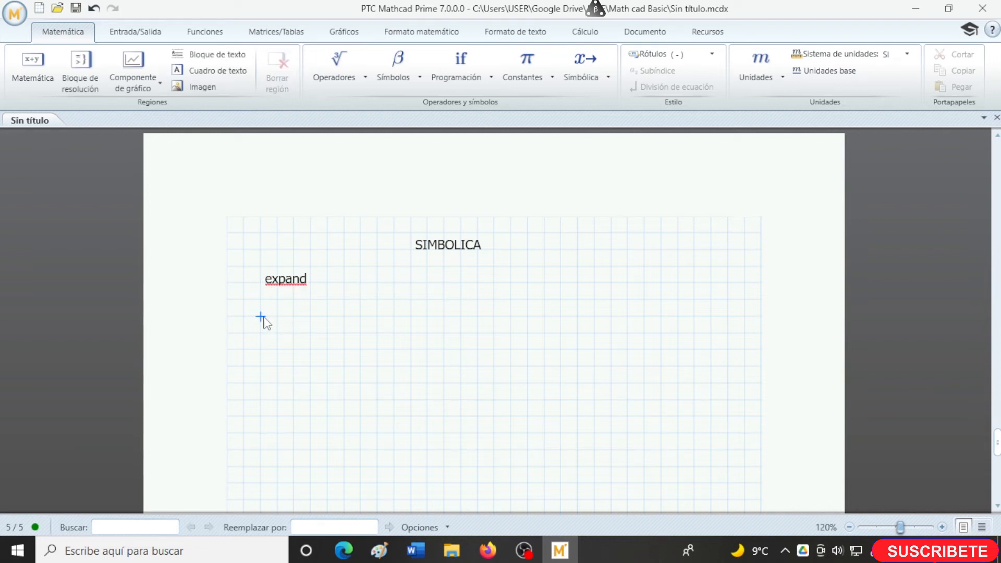
{"action": "type", "text": "3*x^2"}
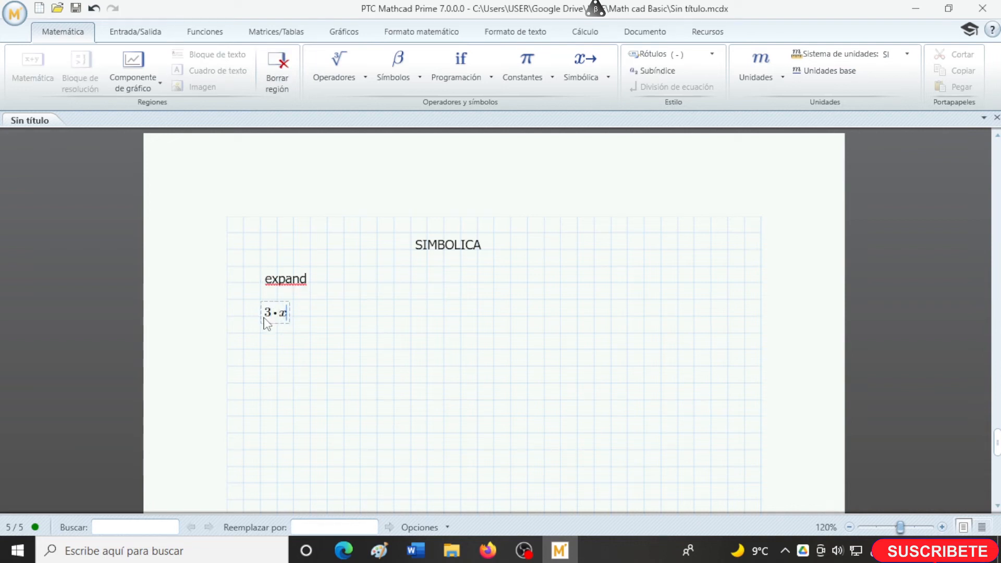
{"action": "key", "text": "Right"}
{"action": "type", "text": "+5*"}
{"action": "type", "text": "("}
{"action": "type", "text": "x^2"}
{"action": "type", "text": "+y"}
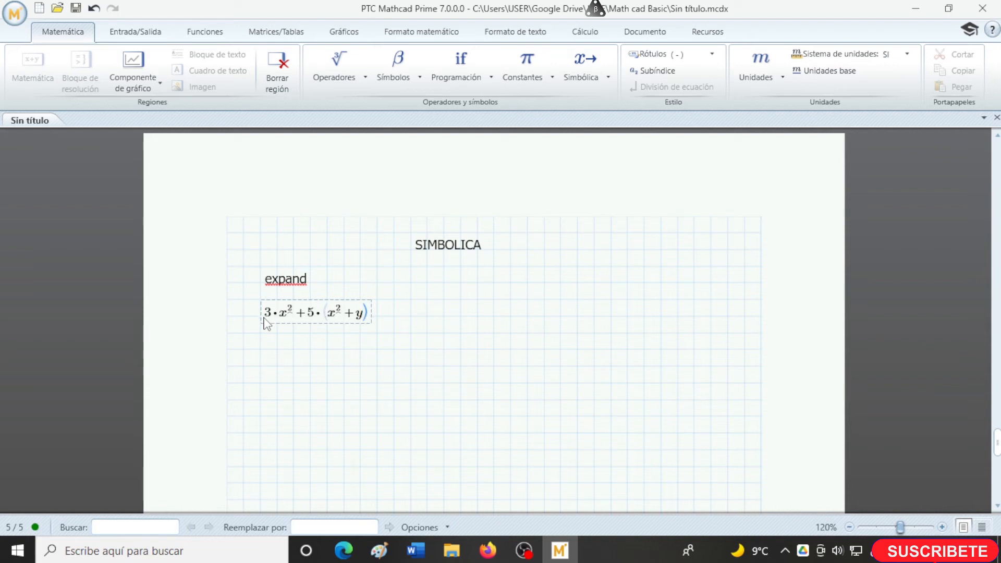
{"action": "left_click", "coordinate": [605, 79]}
{"action": "left_click", "coordinate": [684, 169]}
{"action": "left_click", "coordinate": [393, 349]}
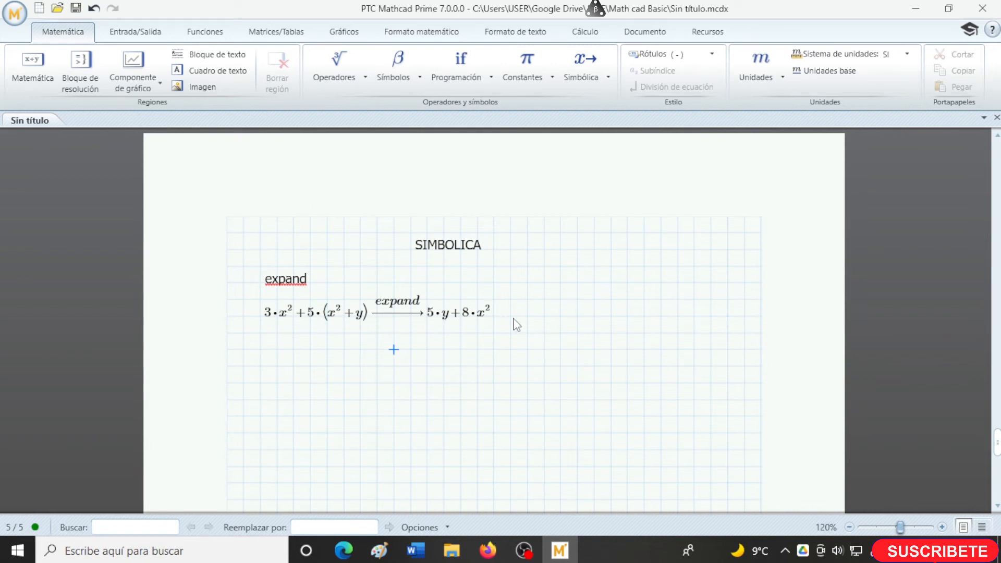
- Enter the product (x+3)·(x+5) below the first expansion and apply the symbolic expand keyword to it
{"action": "type", "text": "("}
{"action": "type", "text": "x+3"}
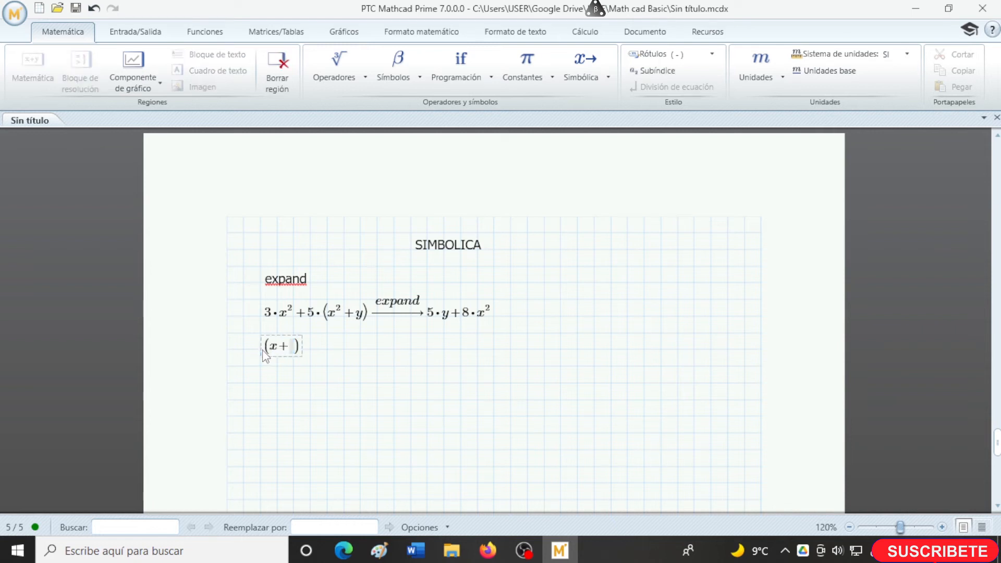
{"action": "type", "text": "*(x+5"}
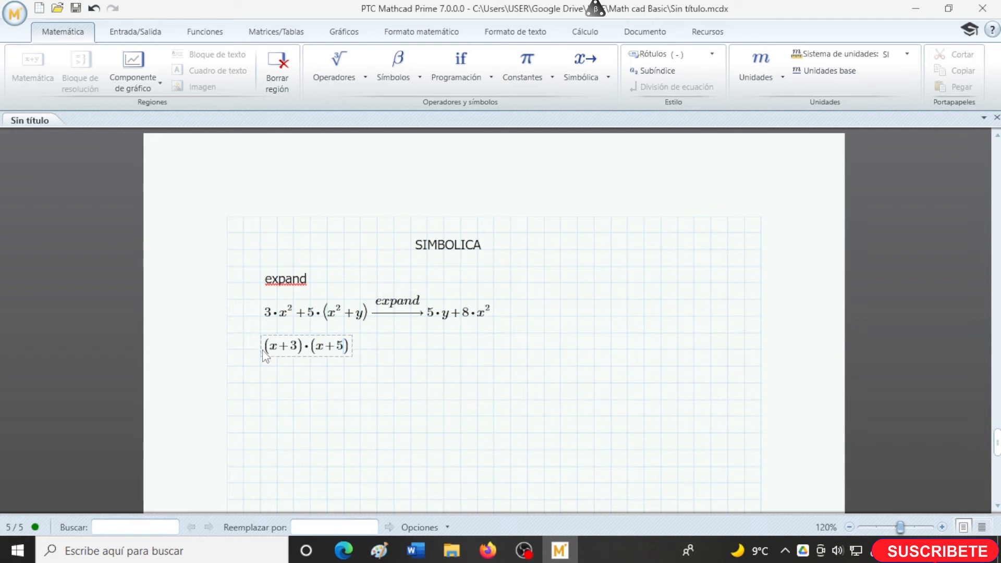
{"action": "left_click", "coordinate": [578, 78]}
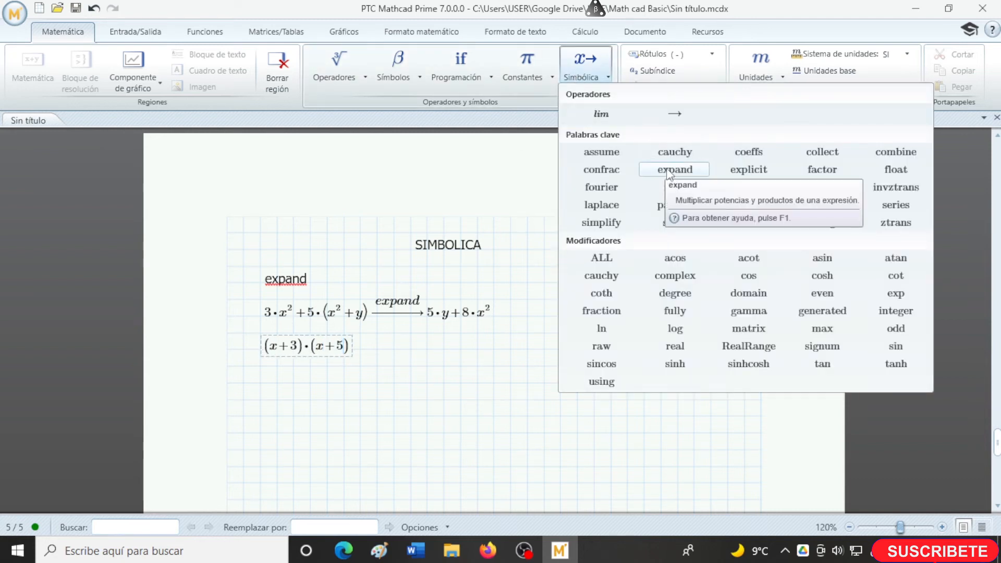
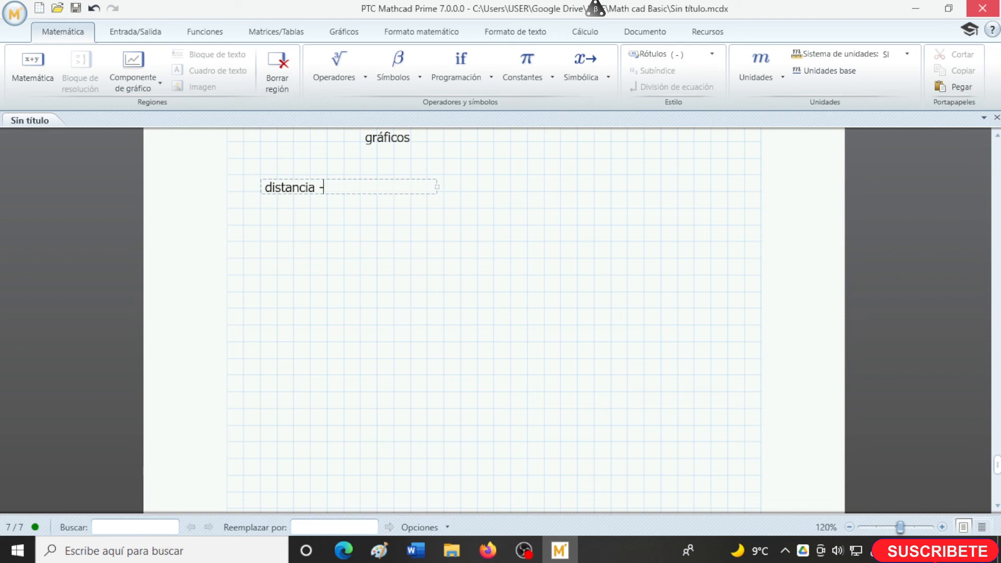
- Complete the text label as "distancia - velocidad - tiempo" and widen its region to fit on one line
{"action": "type", "text": "dad - tie"}
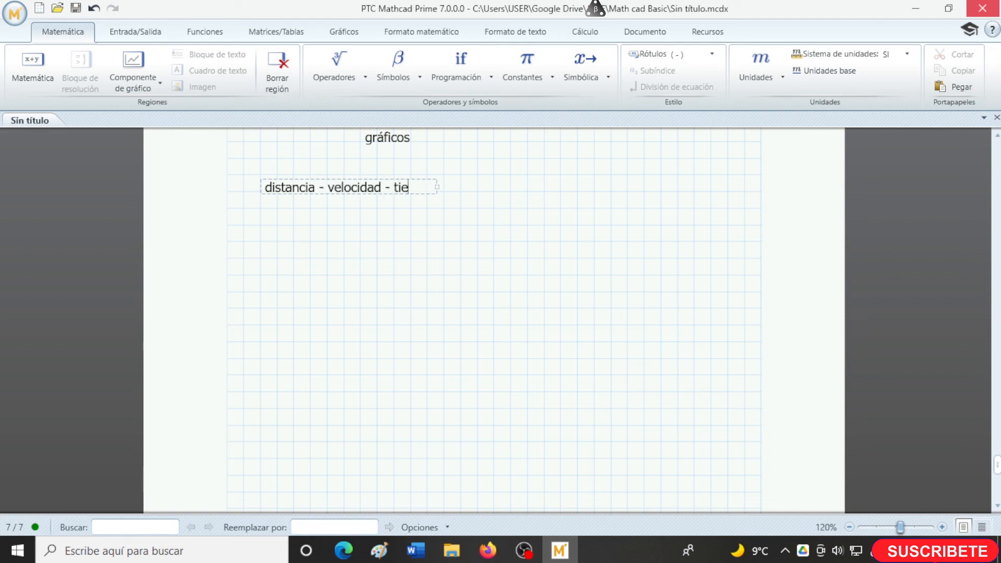
{"action": "type", "text": "mpo"}
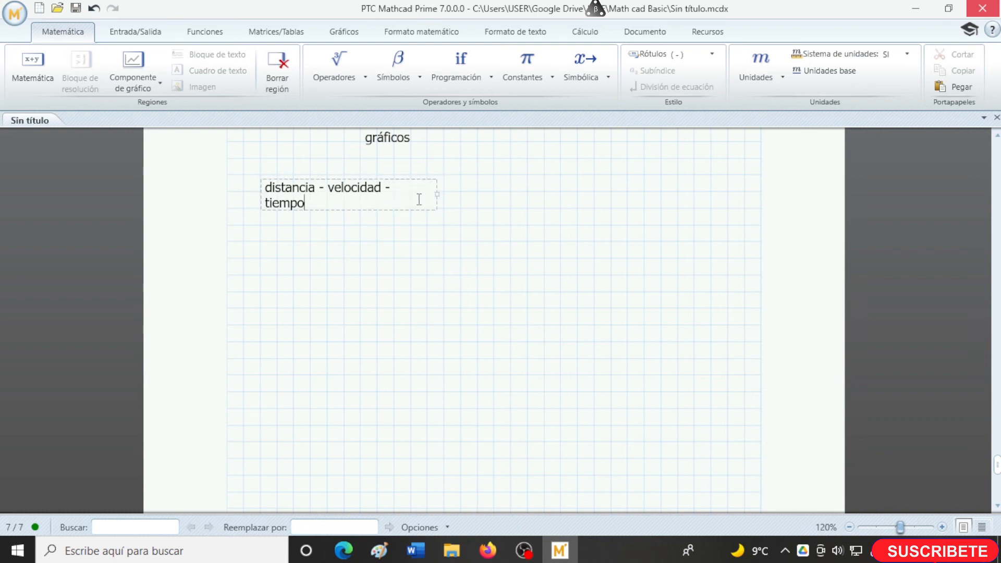
{"action": "left_click_drag", "start_coordinate": [443, 193], "coordinate": [493, 198]}
{"action": "left_click", "coordinate": [293, 239]}
- Write the formula v = d/t below the label using the comparison equals operator
{"action": "left_click", "coordinate": [266, 242]}
{"action": "type", "text": "v"}
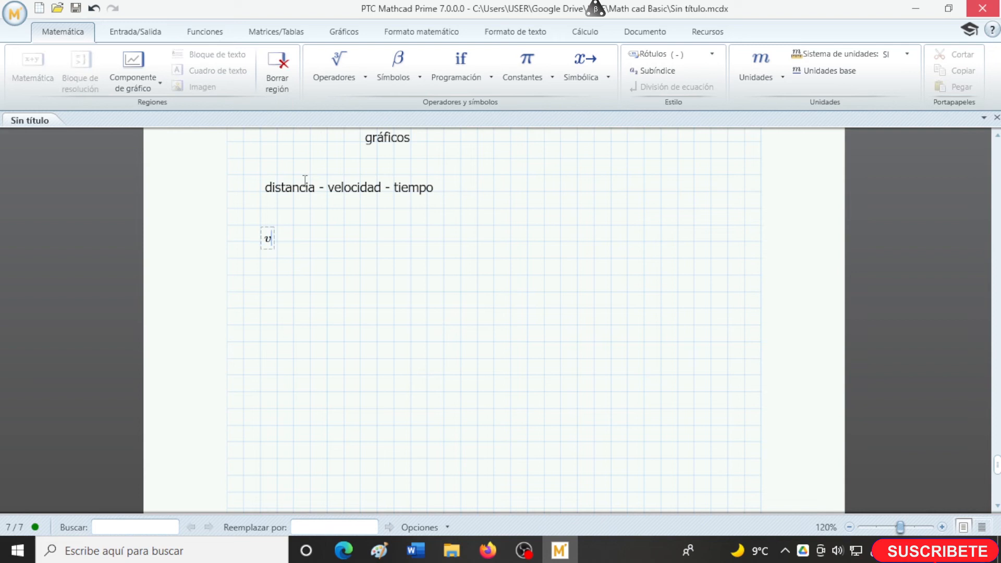
{"action": "left_click", "coordinate": [353, 72]}
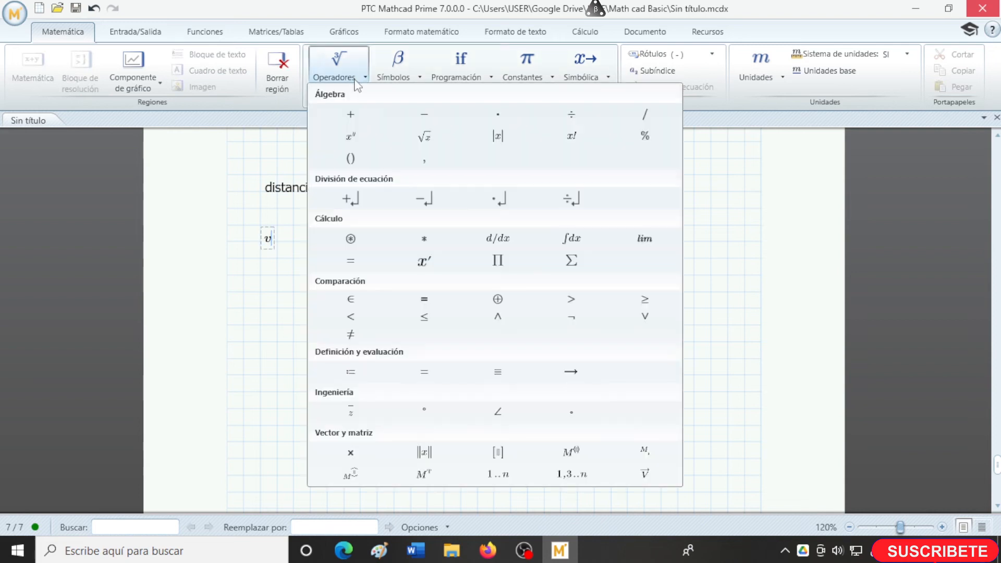
{"action": "left_click", "coordinate": [425, 309]}
{"action": "type", "text": "d/t"}
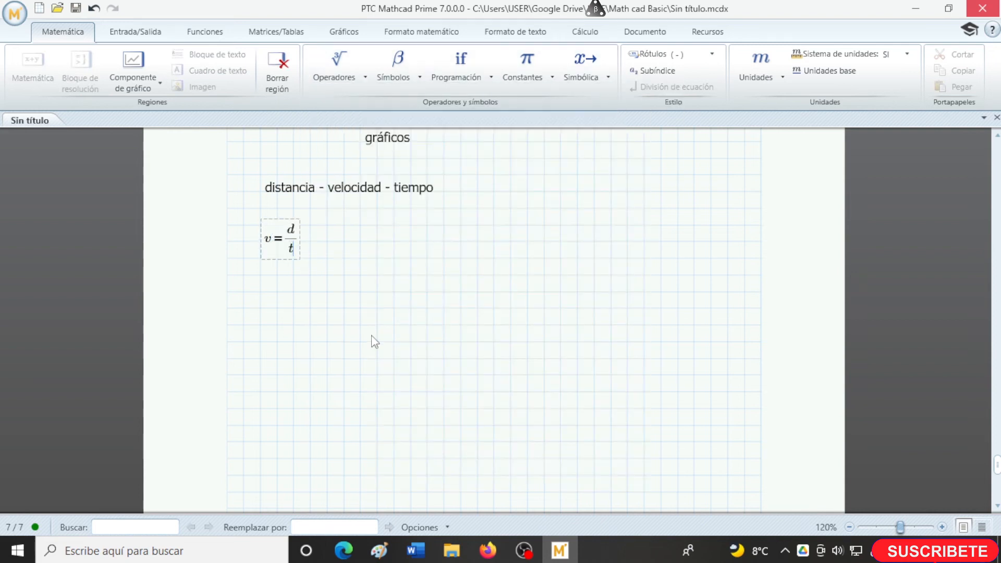
{"action": "left_click", "coordinate": [374, 340]}
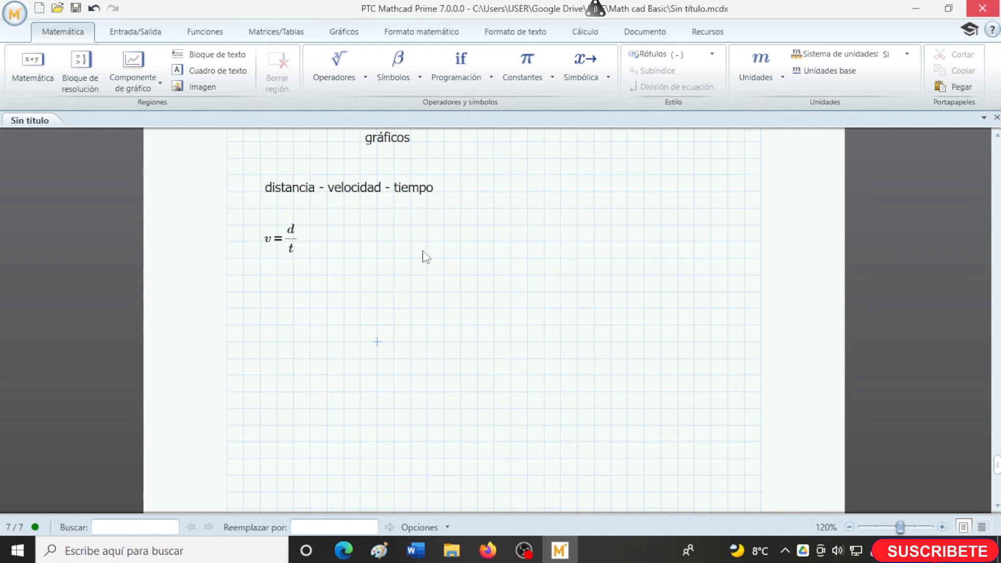
- Define the distance d:=25 below the velocity formula
{"action": "left_click", "coordinate": [261, 292]}
{"action": "type", "text": "d"}
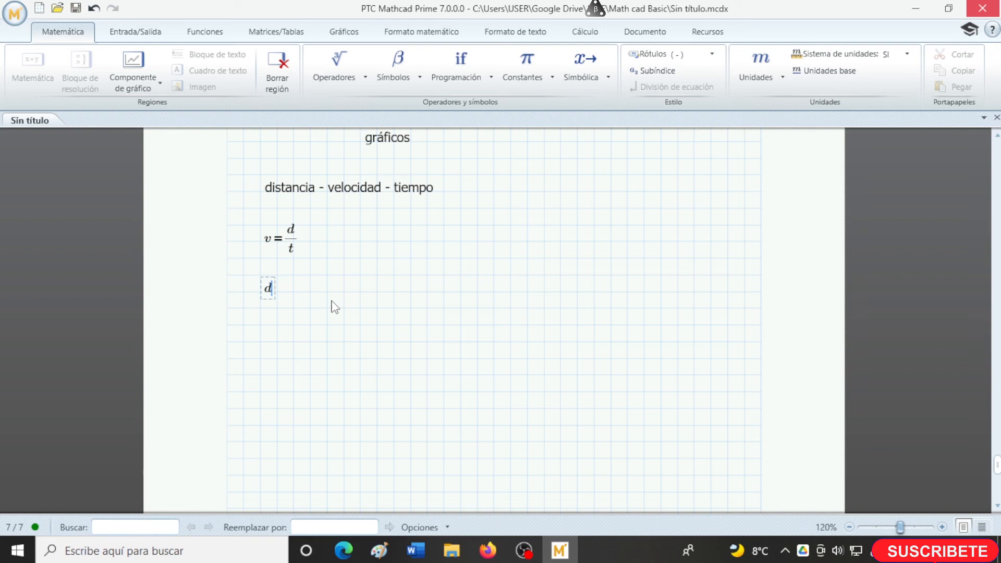
{"action": "type", "text": ":=25"}
{"action": "left_click", "coordinate": [274, 334]}
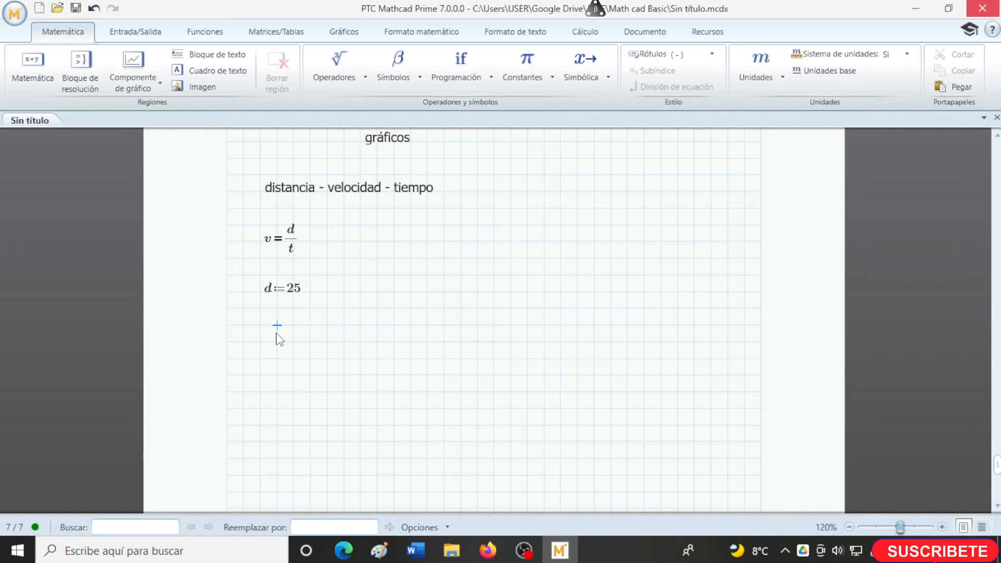
- Define time as the range variable t:=1,2..10 on the same row as the distance definition
{"action": "scroll", "coordinate": [279, 339], "scroll_direction": "down", "scroll_amount": 1}
{"action": "scroll", "coordinate": [277, 339], "scroll_direction": "up", "scroll_amount": 1}
{"action": "left_click", "coordinate": [491, 288]}
{"action": "type", "text": "t"}
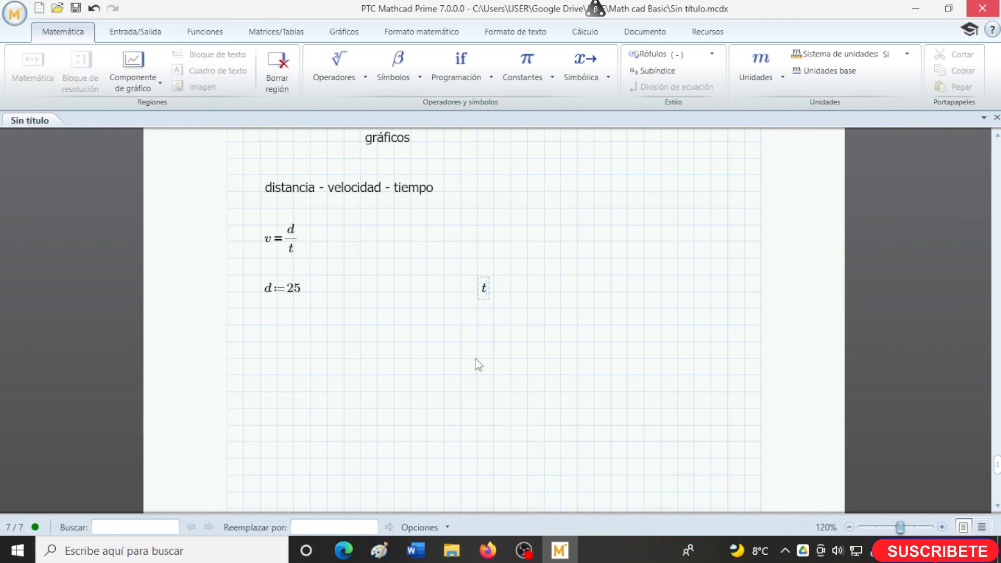
{"action": "type", "text": ":=1"}
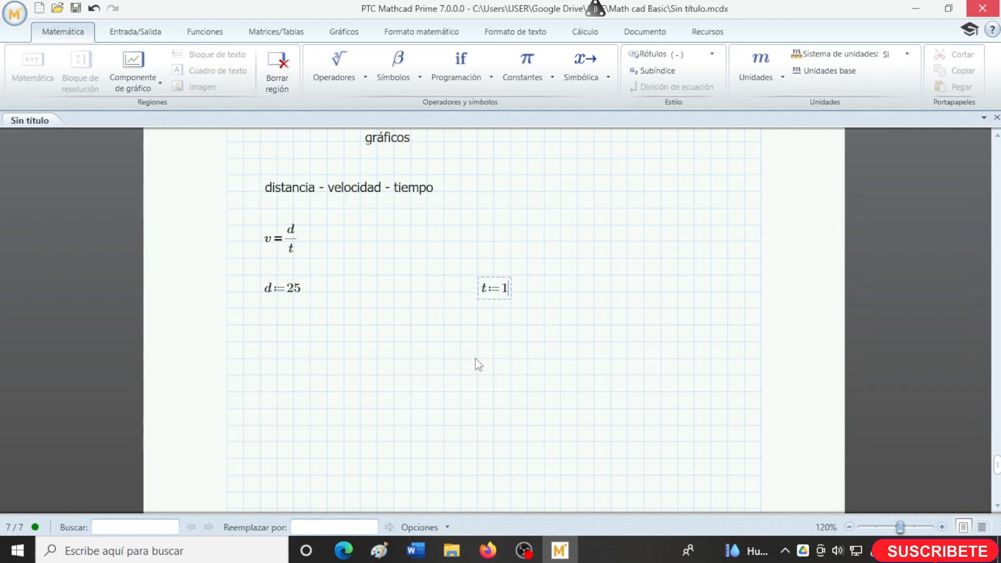
{"action": "type", "text": ",2.."}
{"action": "key", "text": "Right"}
{"action": "type", "text": "10"}
{"action": "key", "text": "Return"}
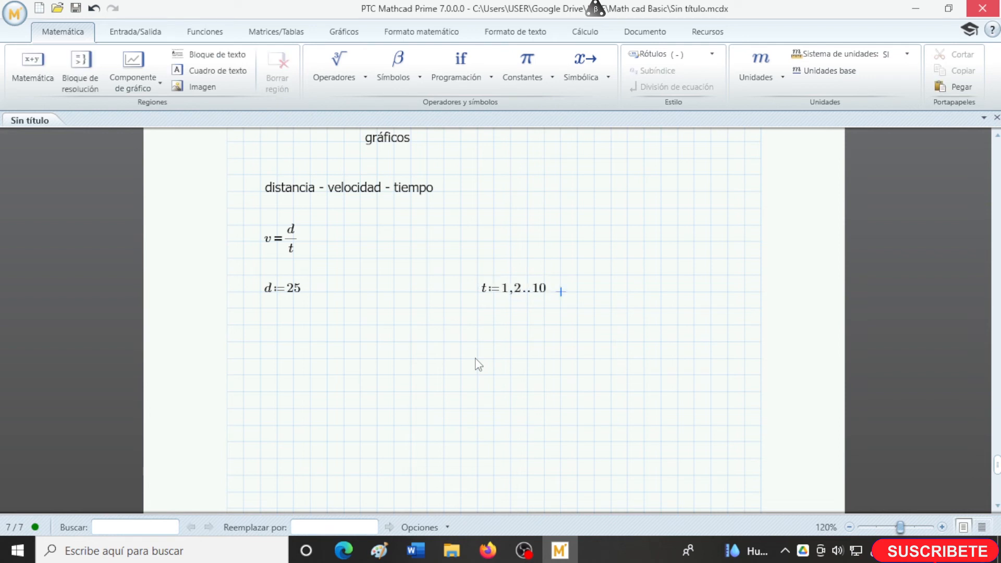
- Define v:=d/t below the distance definition and evaluate it inline
{"action": "left_click", "coordinate": [261, 361]}
{"action": "type", "text": "v"}
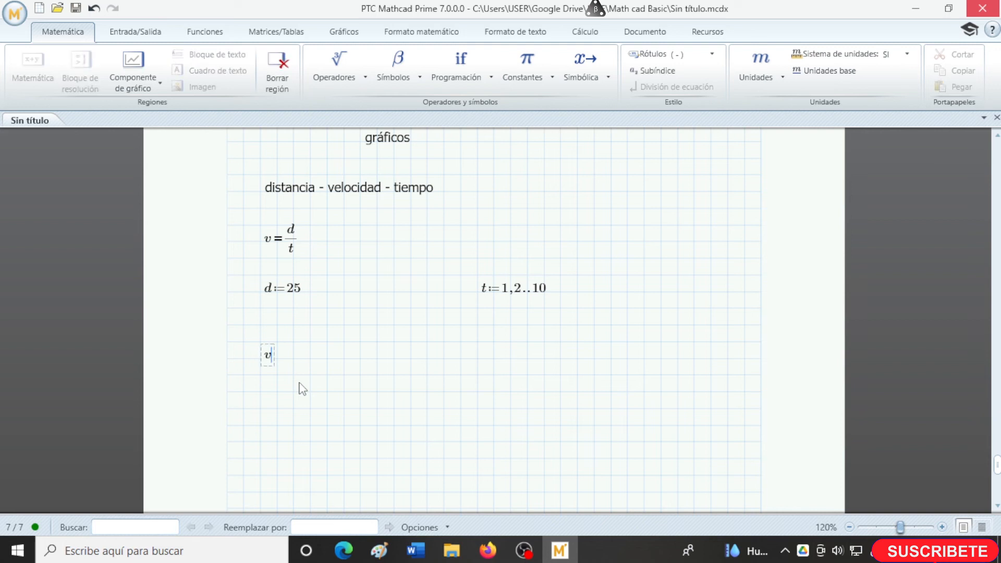
{"action": "type", "text": ":=d/t="}
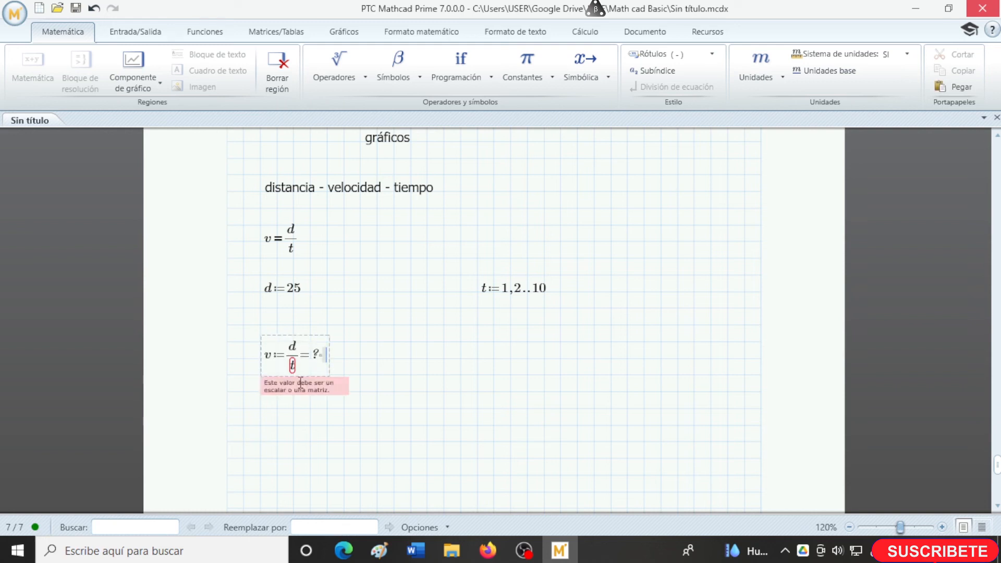
- Evaluate the t range to list its values, and move the v:=d/t region down clear of the distance definition
{"action": "left_click", "coordinate": [547, 296]}
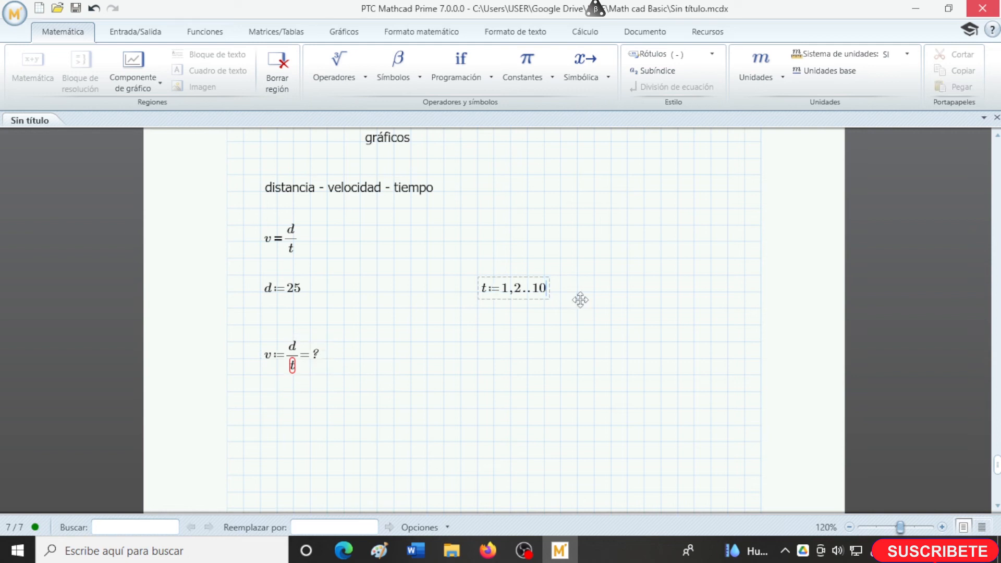
{"action": "type", "text": "="}
{"action": "left_click", "coordinate": [342, 363]}
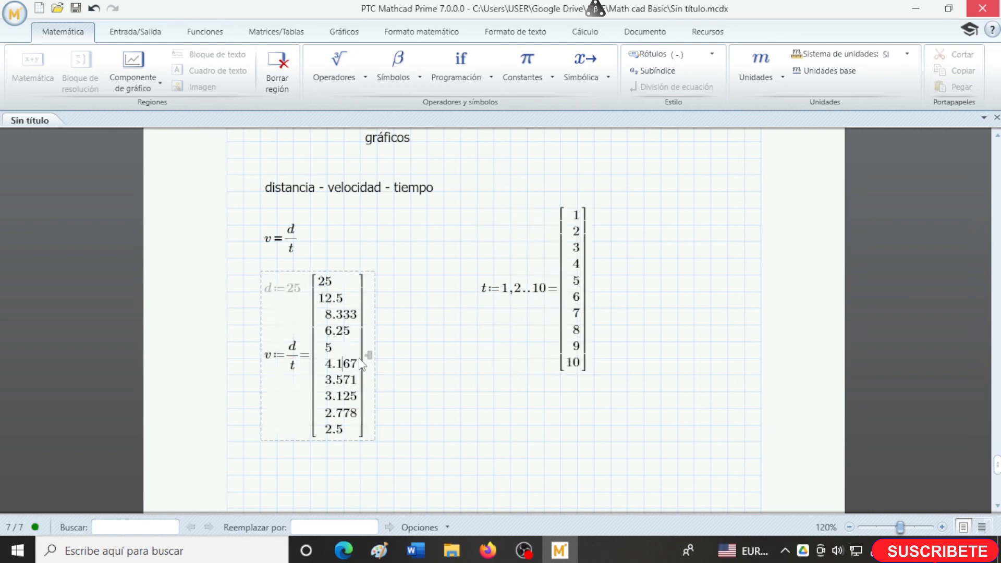
{"action": "left_click_drag", "start_coordinate": [380, 343], "coordinate": [365, 393]}
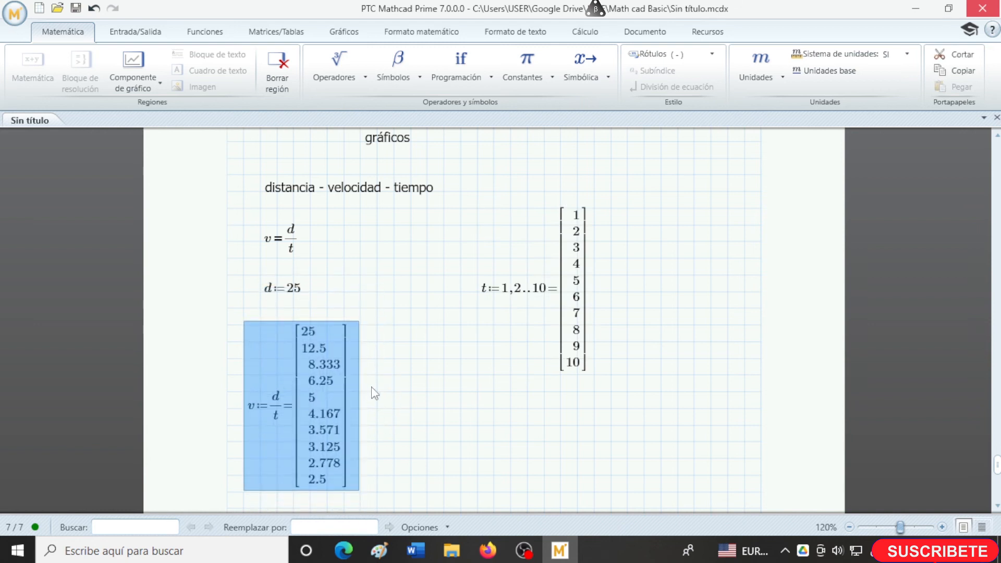
{"action": "left_click", "coordinate": [410, 375]}
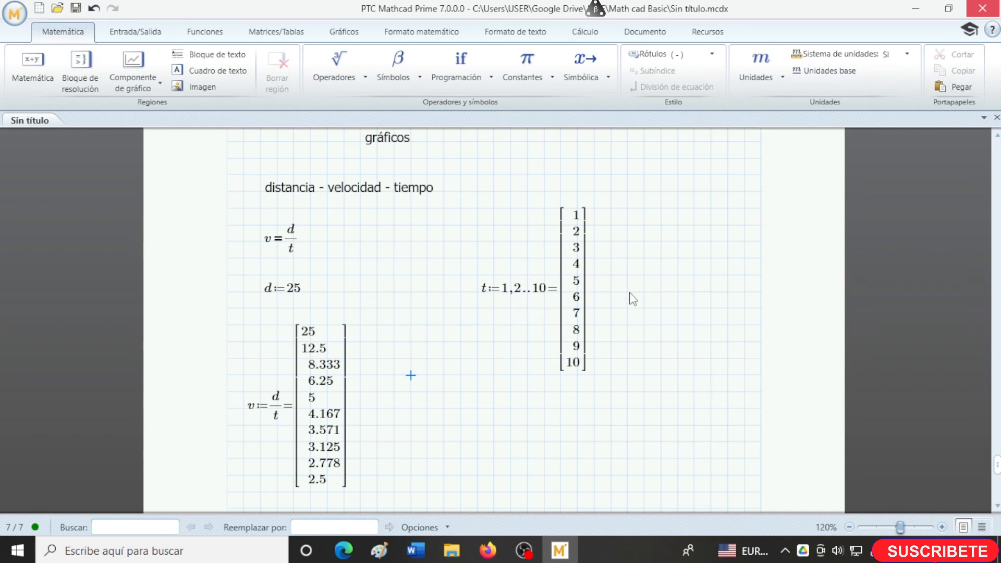
- Insert a chart component in the blank area below the velocity results
{"action": "scroll", "coordinate": [628, 300], "scroll_direction": "down", "scroll_amount": 1}
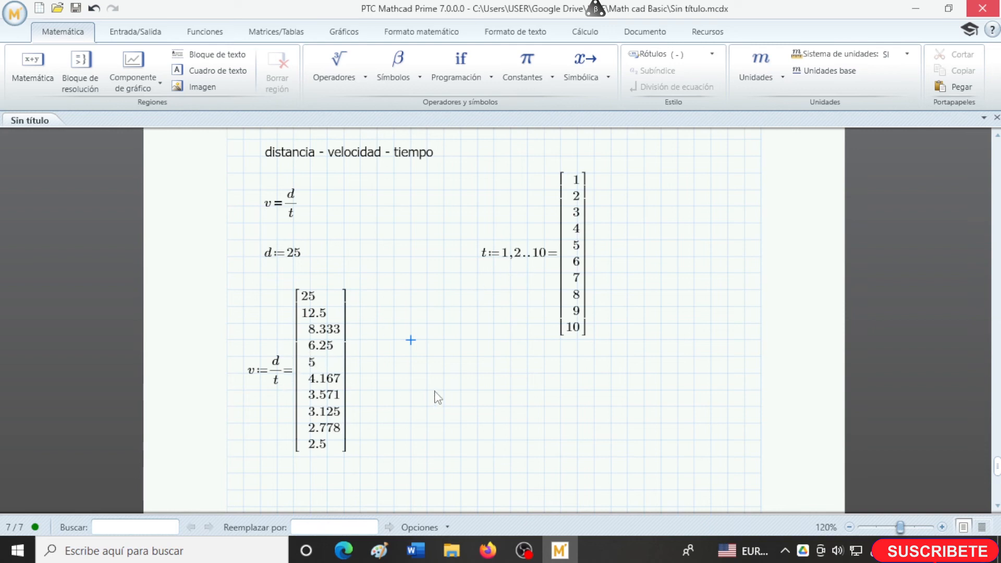
{"action": "scroll", "coordinate": [435, 397], "scroll_direction": "down", "scroll_amount": 5}
{"action": "left_click", "coordinate": [278, 316]}
{"action": "scroll", "coordinate": [550, 390], "scroll_direction": "down", "scroll_amount": 1}
{"action": "scroll", "coordinate": [550, 390], "scroll_direction": "down", "scroll_amount": 1}
{"action": "scroll", "coordinate": [550, 390], "scroll_direction": "down", "scroll_amount": 1}
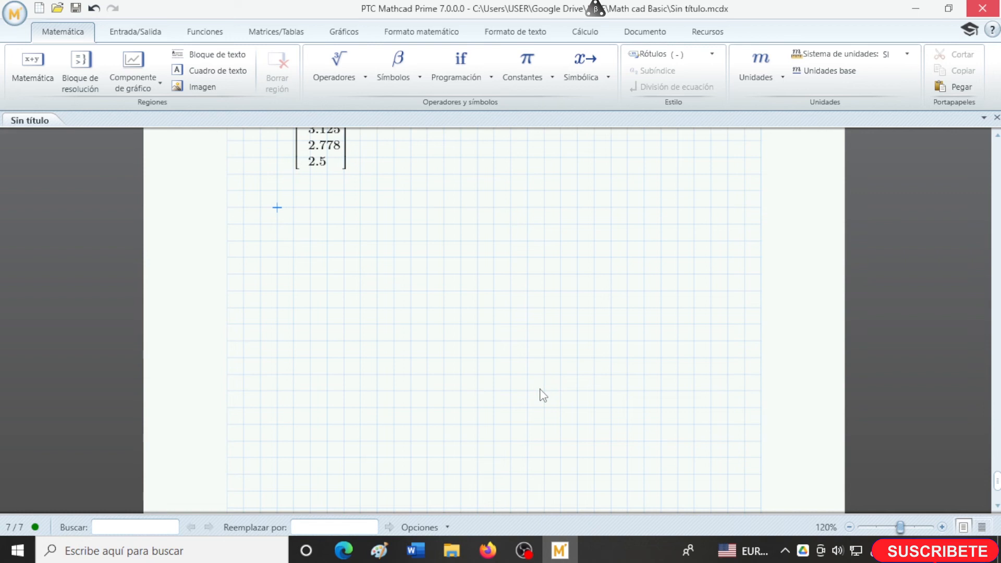
{"action": "left_click", "coordinate": [130, 65]}
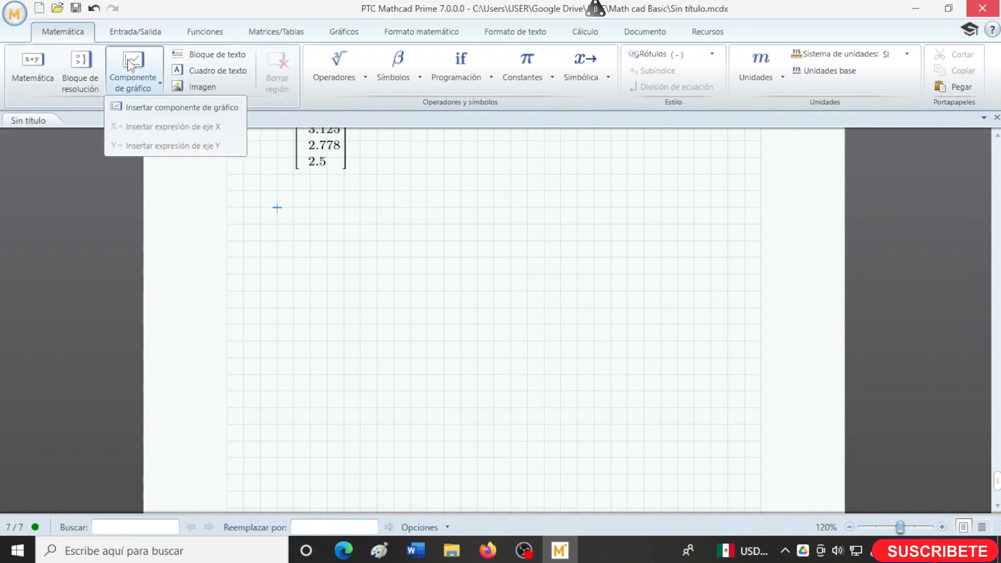
{"action": "left_click", "coordinate": [183, 108]}
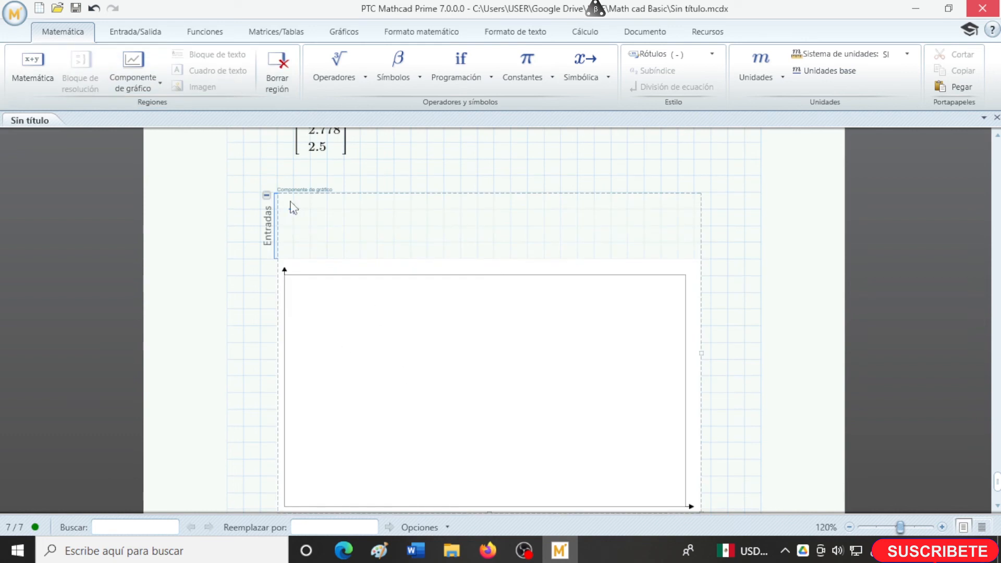
- Add an X-axis expression to the chart component's inputs and set it to t
{"action": "left_click", "coordinate": [154, 83]}
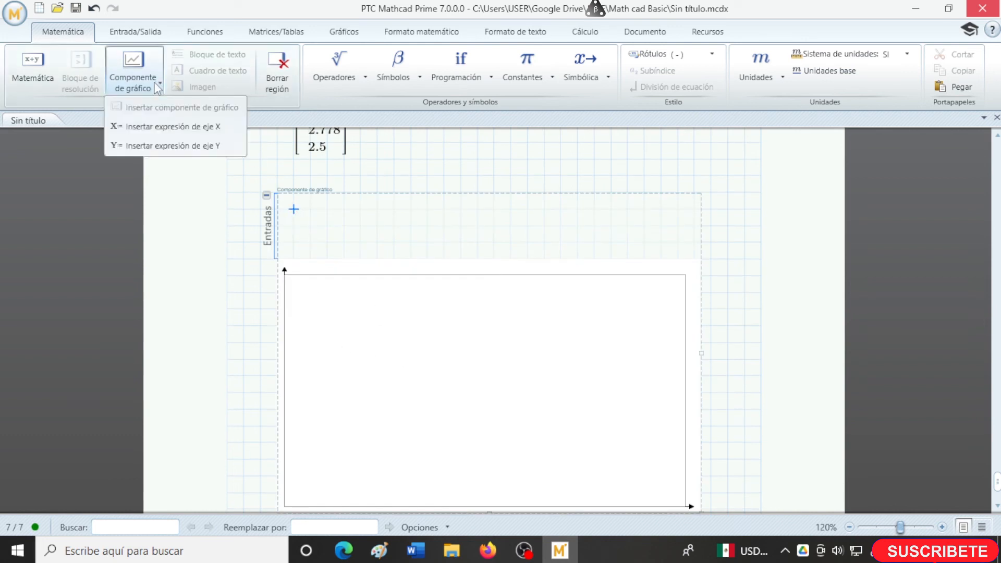
{"action": "left_click", "coordinate": [161, 137]}
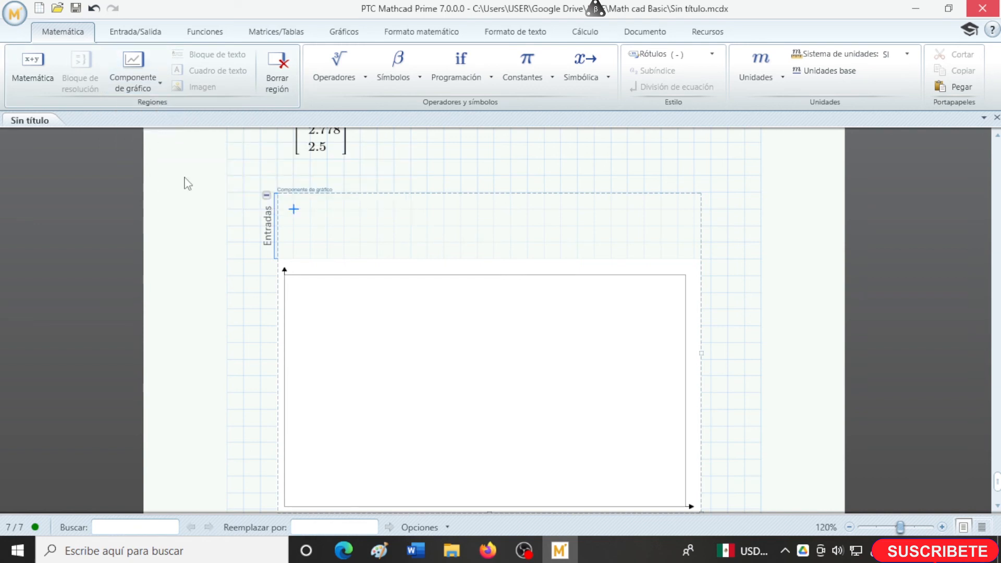
{"action": "scroll", "coordinate": [323, 367], "scroll_direction": "up", "scroll_amount": 5}
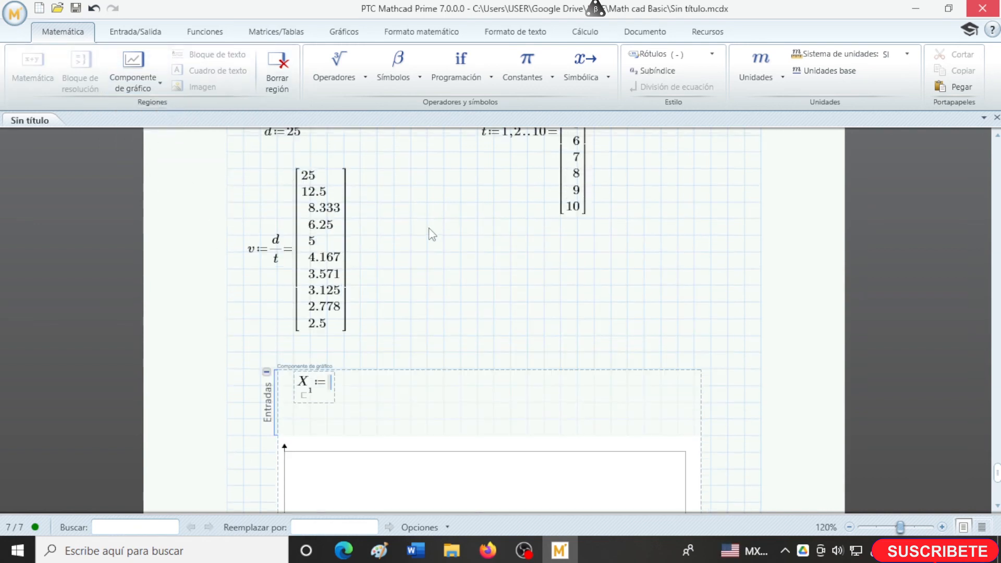
{"action": "scroll", "coordinate": [459, 209], "scroll_direction": "up", "scroll_amount": 1}
{"action": "scroll", "coordinate": [488, 182], "scroll_direction": "down", "scroll_amount": 5}
{"action": "type", "text": "t"}
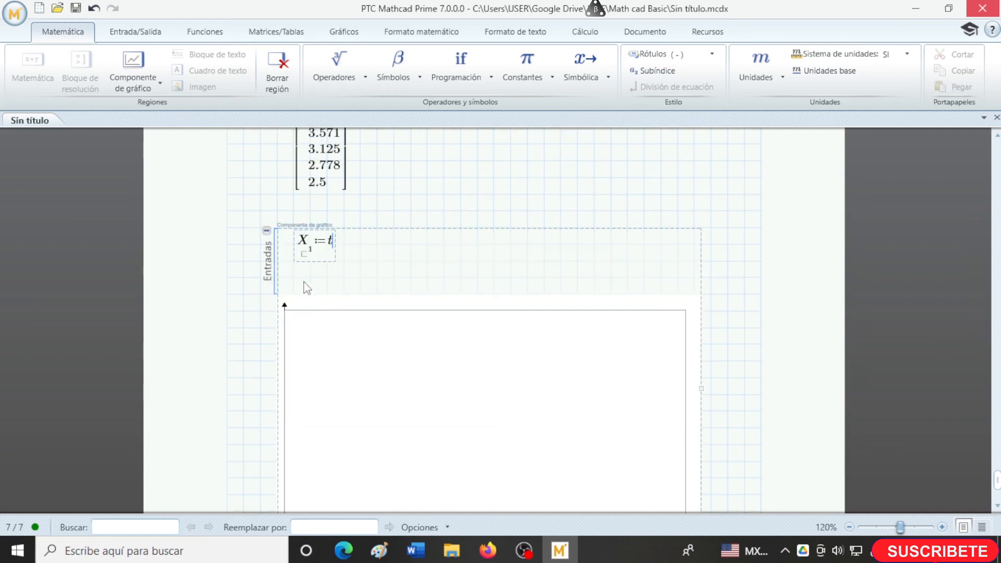
{"action": "left_click", "coordinate": [302, 283]}
- Add a Y-axis expression set to v beside the X-axis expression and plot the curve
{"action": "left_click", "coordinate": [377, 244]}
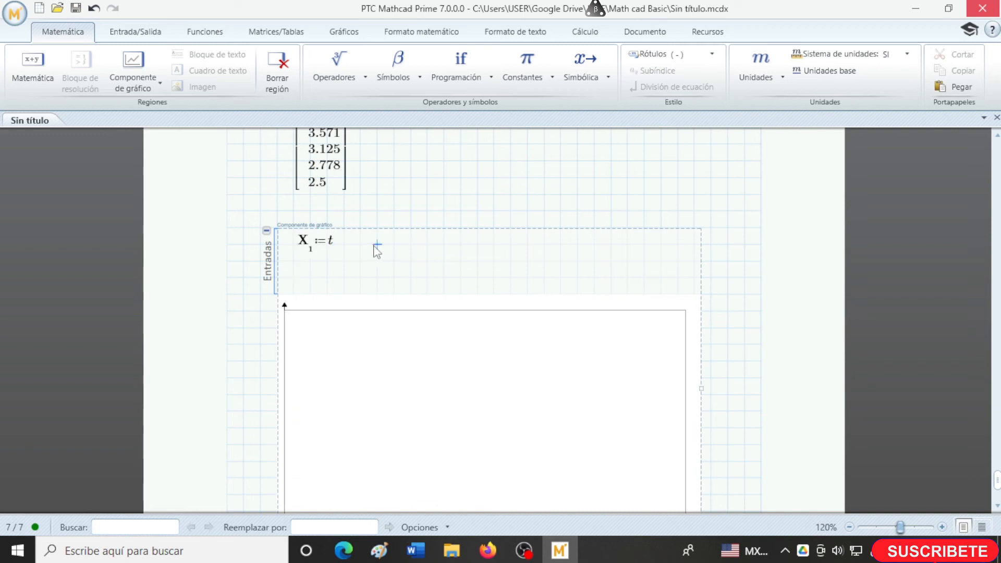
{"action": "left_click", "coordinate": [149, 82]}
{"action": "left_click", "coordinate": [157, 148]}
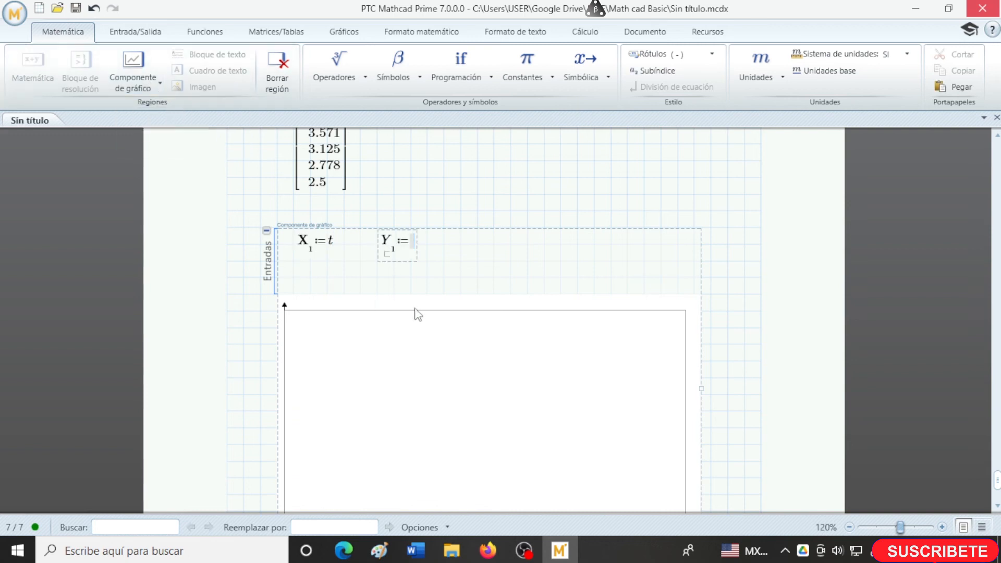
{"action": "scroll", "coordinate": [285, 383], "scroll_direction": "up", "scroll_amount": 3}
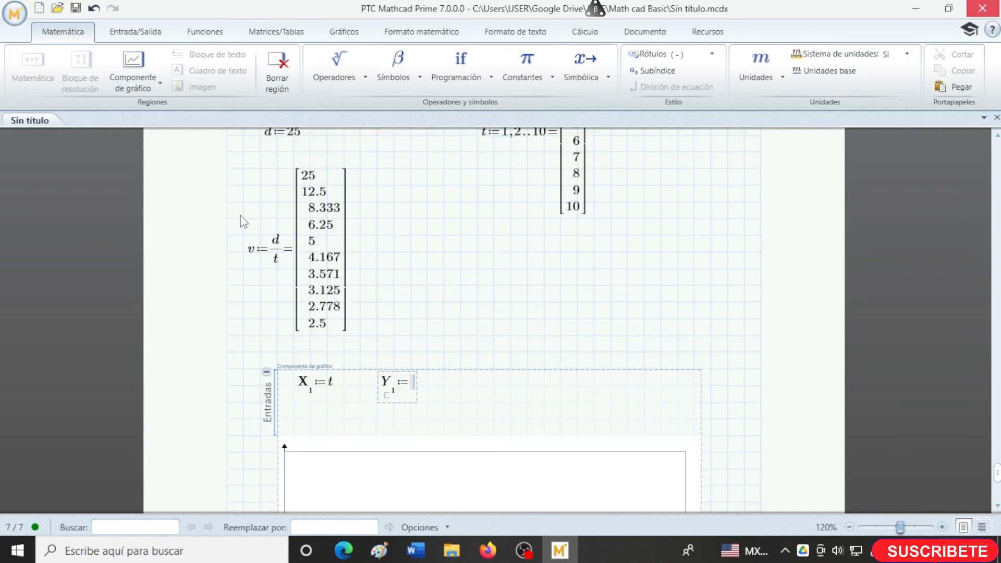
{"action": "type", "text": "v"}
{"action": "scroll", "coordinate": [422, 419], "scroll_direction": "down", "scroll_amount": 2}
{"action": "scroll", "coordinate": [422, 419], "scroll_direction": "down", "scroll_amount": 1}
{"action": "left_click", "coordinate": [732, 363]}
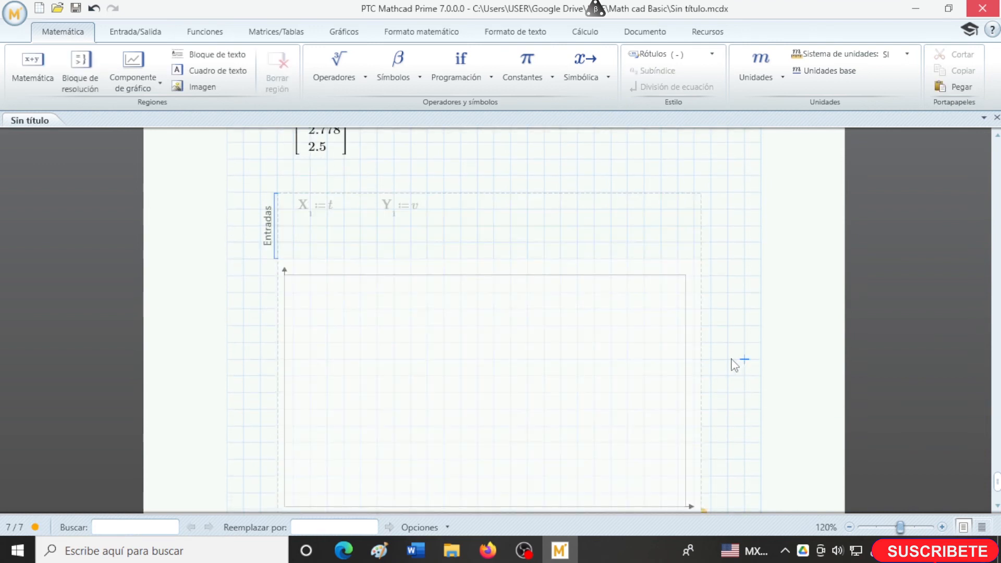
{"action": "scroll", "coordinate": [734, 365], "scroll_direction": "down", "scroll_amount": 1}
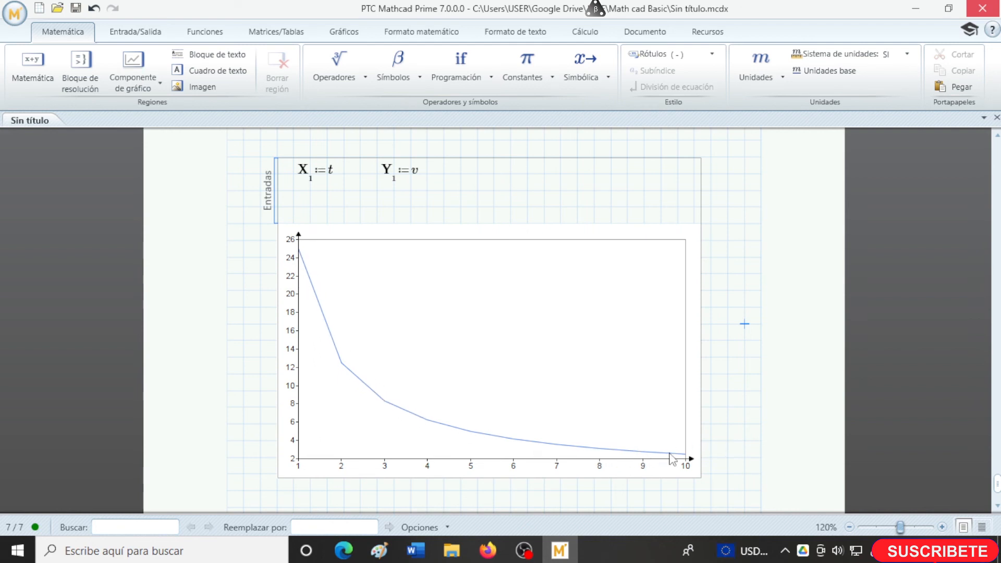
- Change the second value of the t range to 1.5 and review the recalculated velocities and chart
{"action": "scroll", "coordinate": [742, 448], "scroll_direction": "up", "scroll_amount": 6}
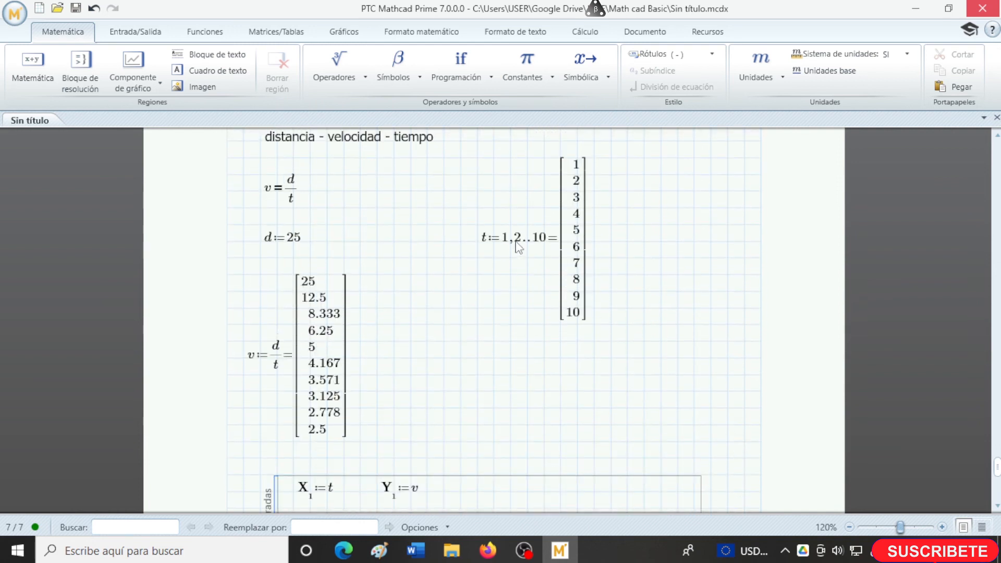
{"action": "left_click", "coordinate": [518, 244]}
{"action": "key", "text": "Delete"}
{"action": "type", "text": "1.5"}
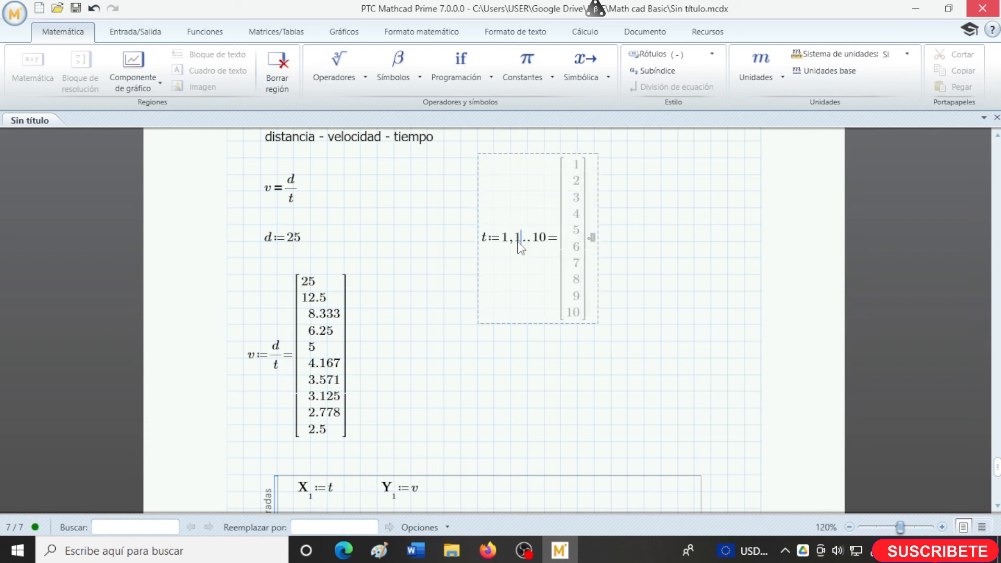
{"action": "left_click", "coordinate": [560, 408]}
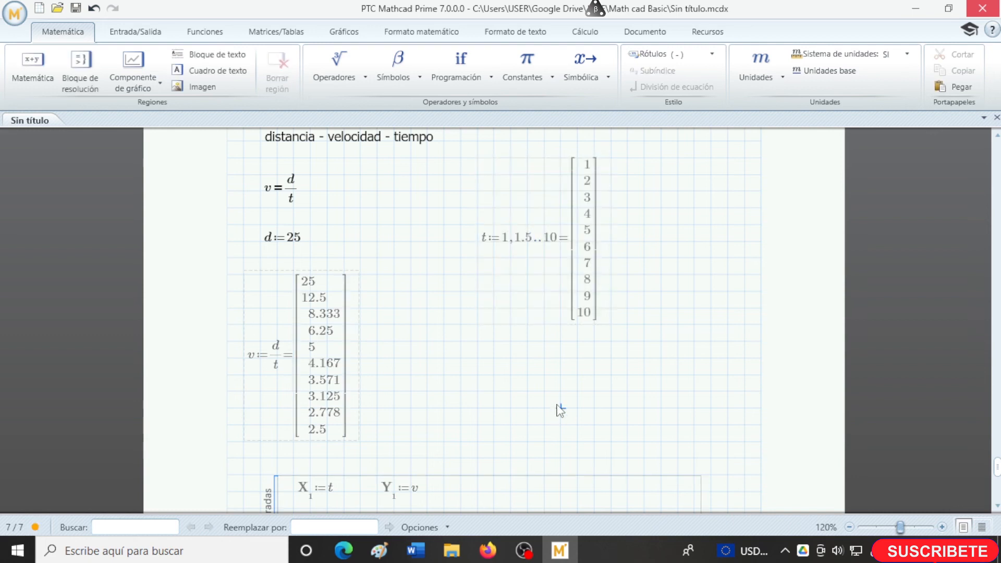
{"action": "scroll", "coordinate": [577, 414], "scroll_direction": "up", "scroll_amount": 1}
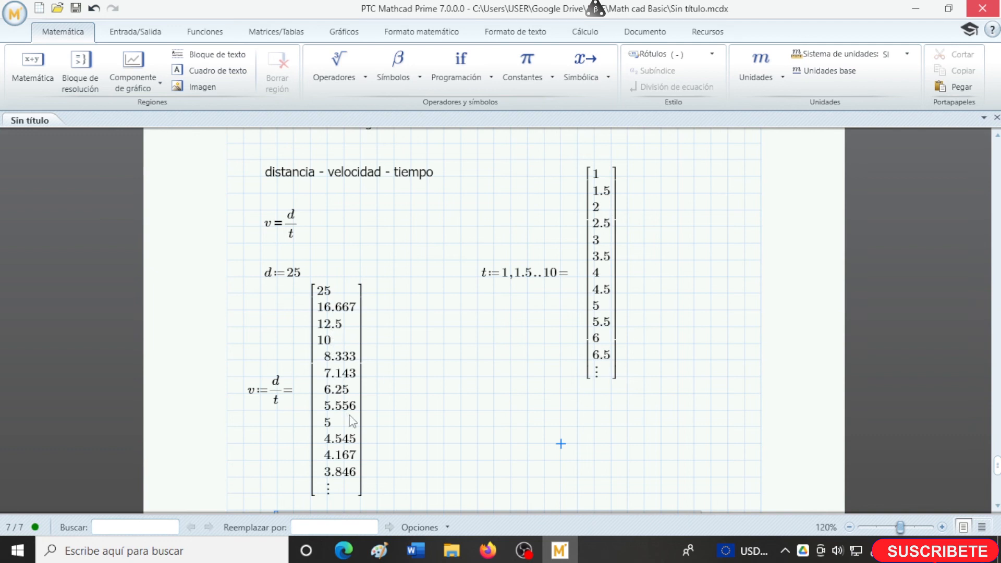
{"action": "scroll", "coordinate": [494, 370], "scroll_direction": "down", "scroll_amount": 3}
{"action": "scroll", "coordinate": [735, 348], "scroll_direction": "down", "scroll_amount": 4}
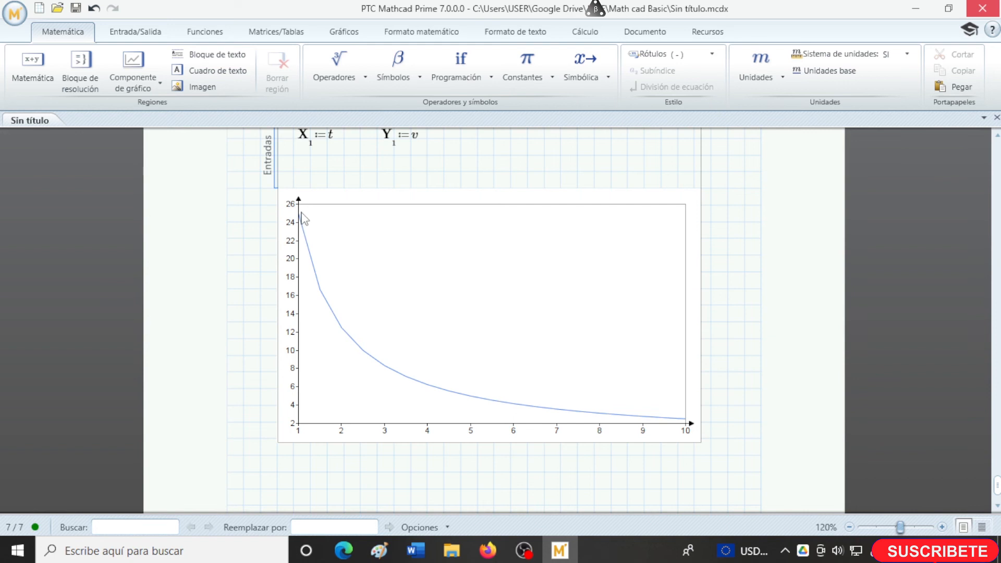
- Add a page break below the velocity chart and insert a new chart component on the new page
{"action": "scroll", "coordinate": [733, 402], "scroll_direction": "down", "scroll_amount": 1}
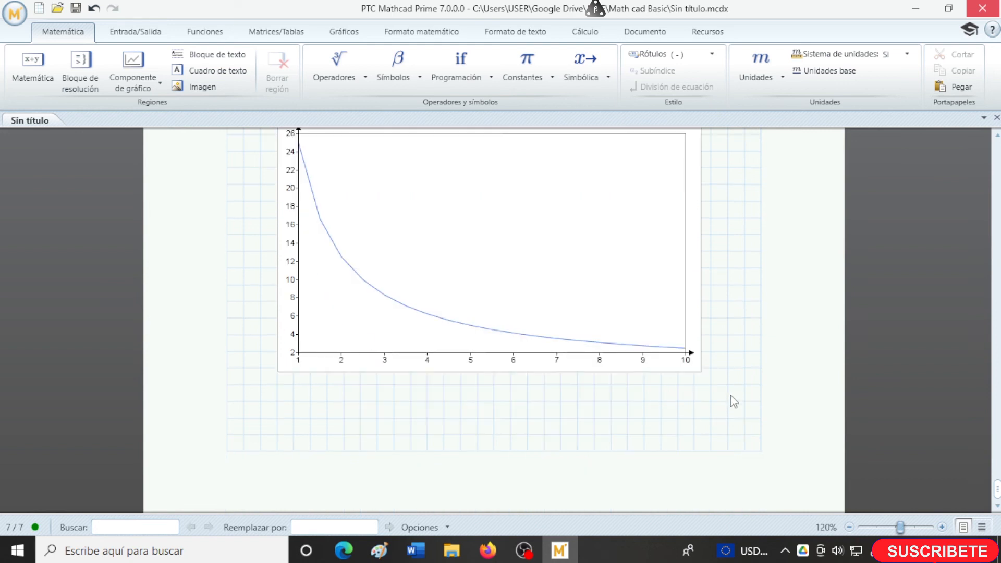
{"action": "scroll", "coordinate": [733, 402], "scroll_direction": "down", "scroll_amount": 1}
{"action": "left_click", "coordinate": [341, 375]}
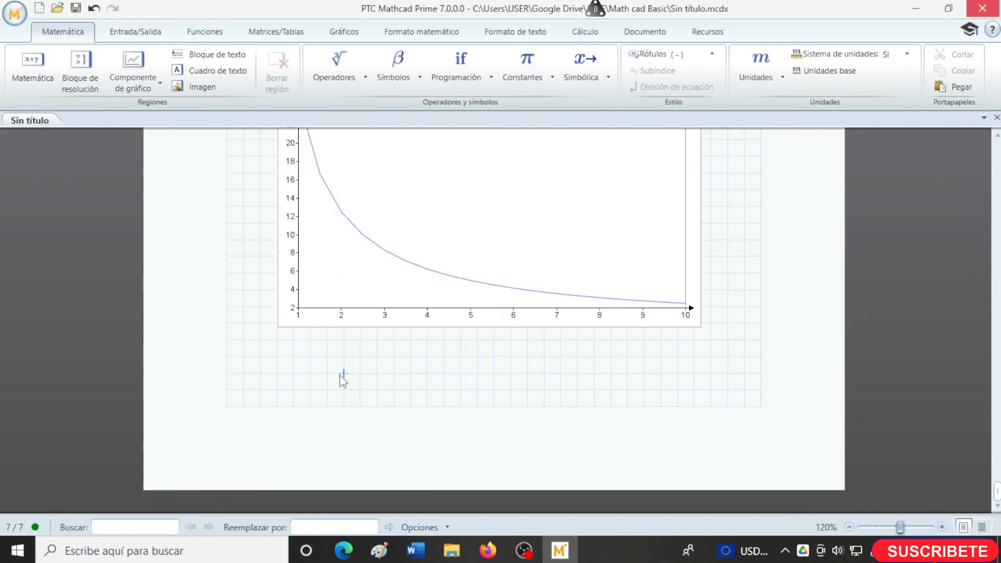
{"action": "key", "text": "ctrl+Return"}
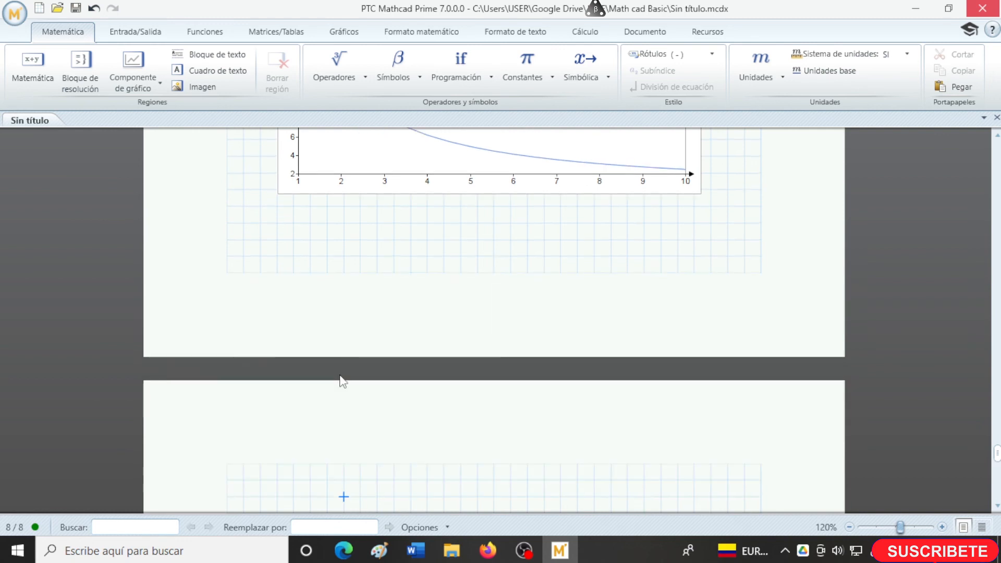
{"action": "left_click", "coordinate": [135, 84]}
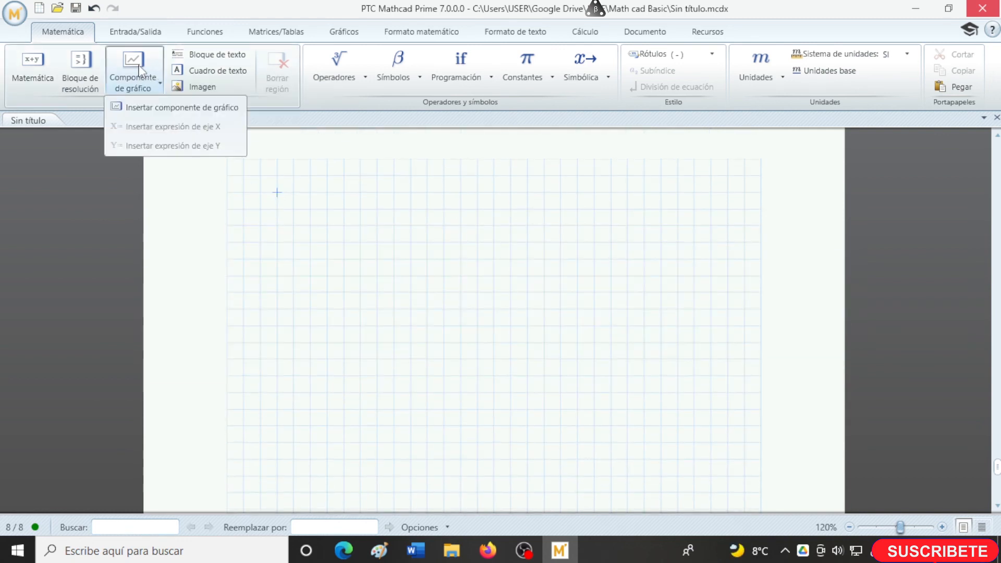
{"action": "left_click", "coordinate": [156, 108]}
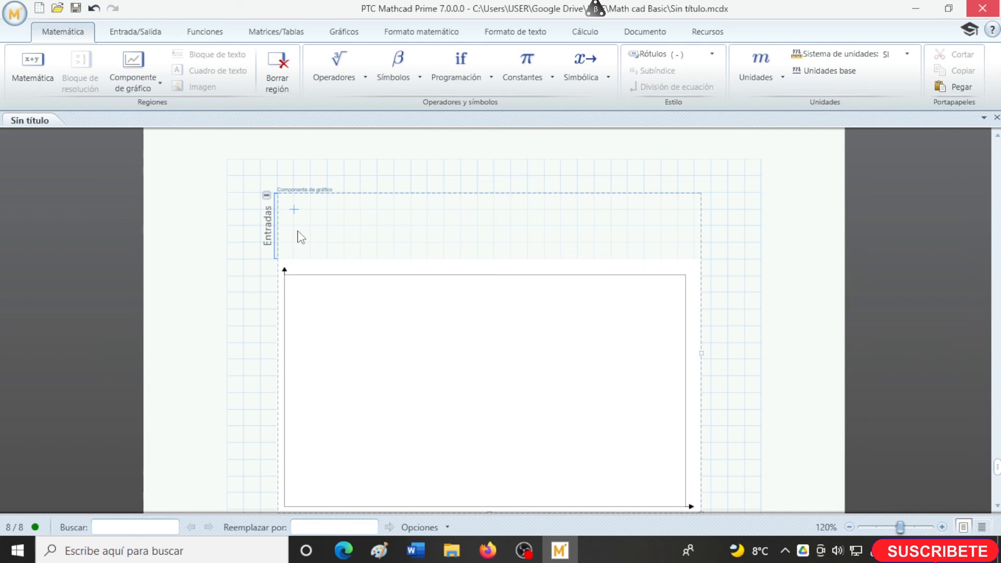
- Add an X-axis expression to the new chart component's inputs and set it to x
{"action": "left_click", "coordinate": [135, 84]}
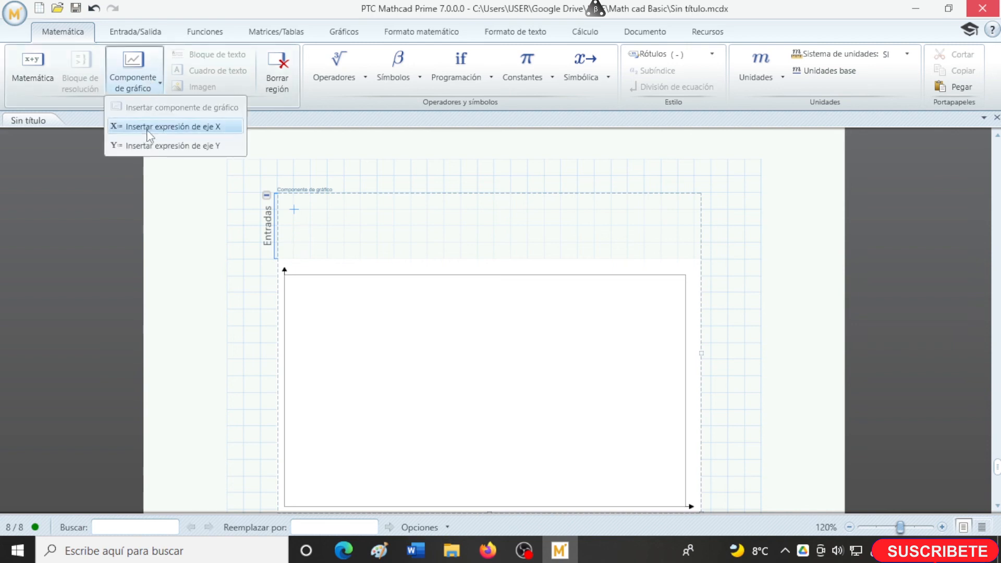
{"action": "left_click", "coordinate": [151, 132]}
{"action": "type", "text": "x"}
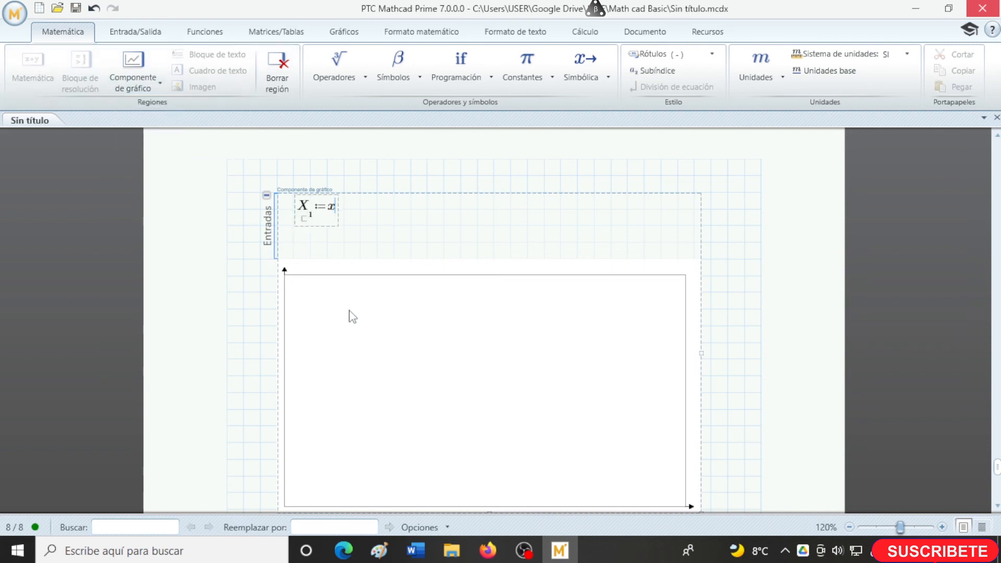
{"action": "left_click", "coordinate": [308, 244]}
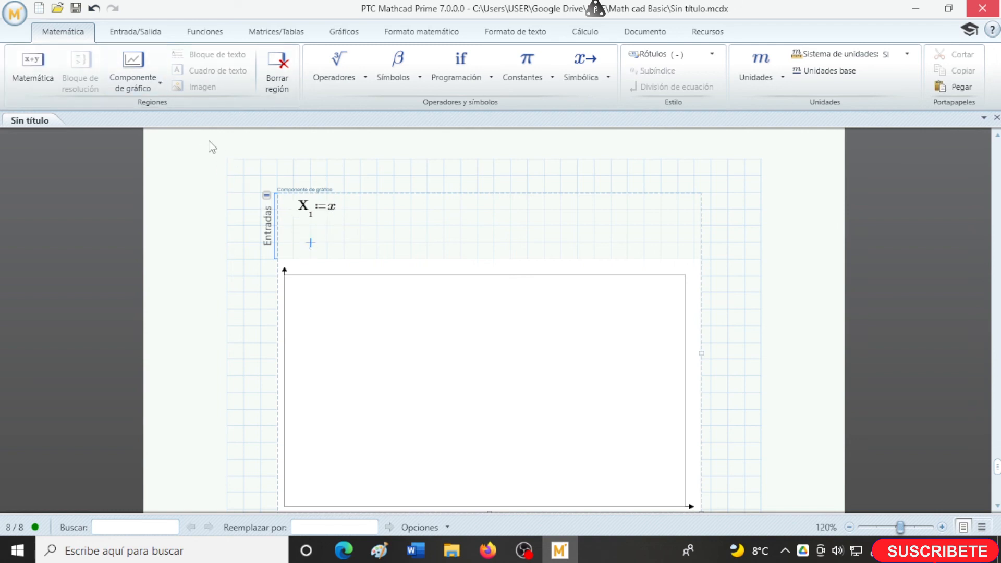
- Add a Y-axis expression below the X-axis expression, set it to 3·x, and plot the line
{"action": "left_click", "coordinate": [156, 83]}
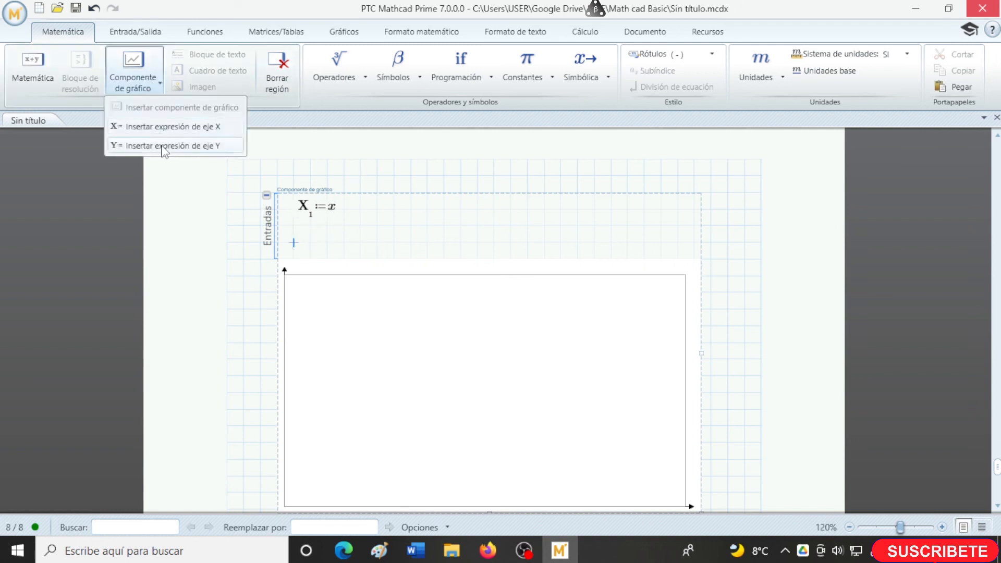
{"action": "left_click", "coordinate": [172, 128]}
{"action": "type", "text": "3*"}
{"action": "type", "text": "x"}
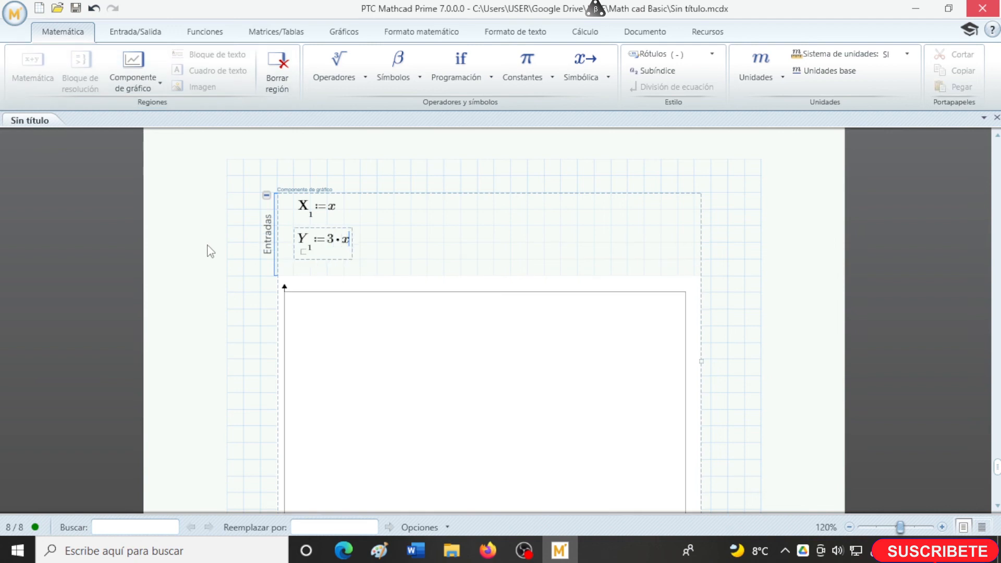
{"action": "left_click", "coordinate": [251, 335]}
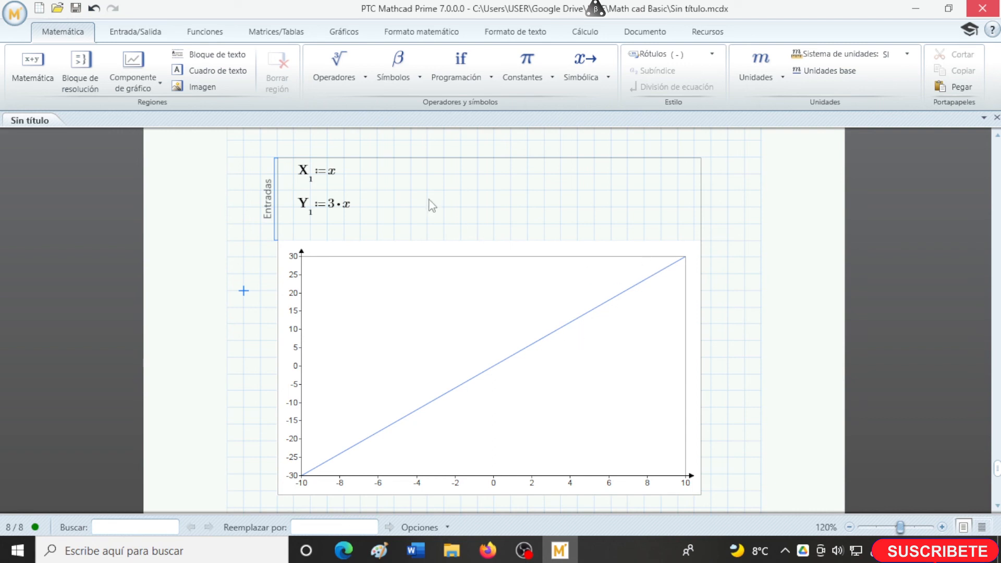
- Add a second X-axis expression beside the first one in the chart inputs and set it to x
{"action": "left_click", "coordinate": [419, 174]}
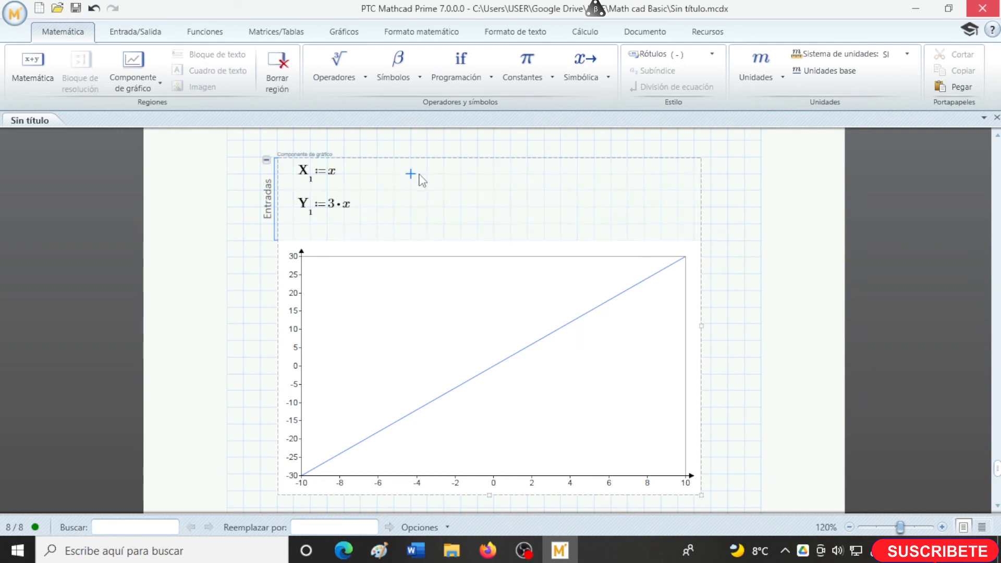
{"action": "left_click", "coordinate": [156, 81]}
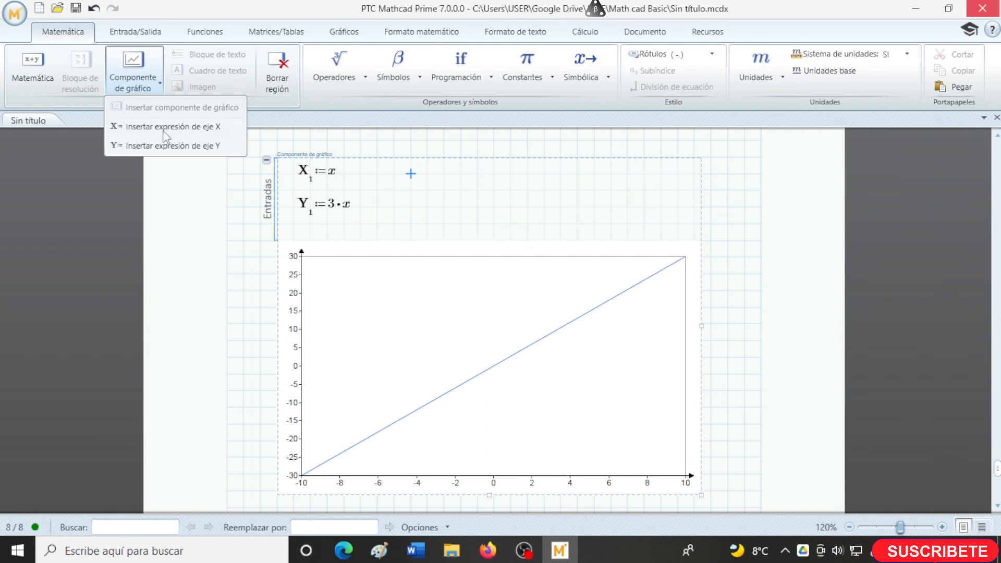
{"action": "left_click", "coordinate": [167, 133]}
{"action": "type", "text": "x"}
{"action": "left_click", "coordinate": [411, 207]}
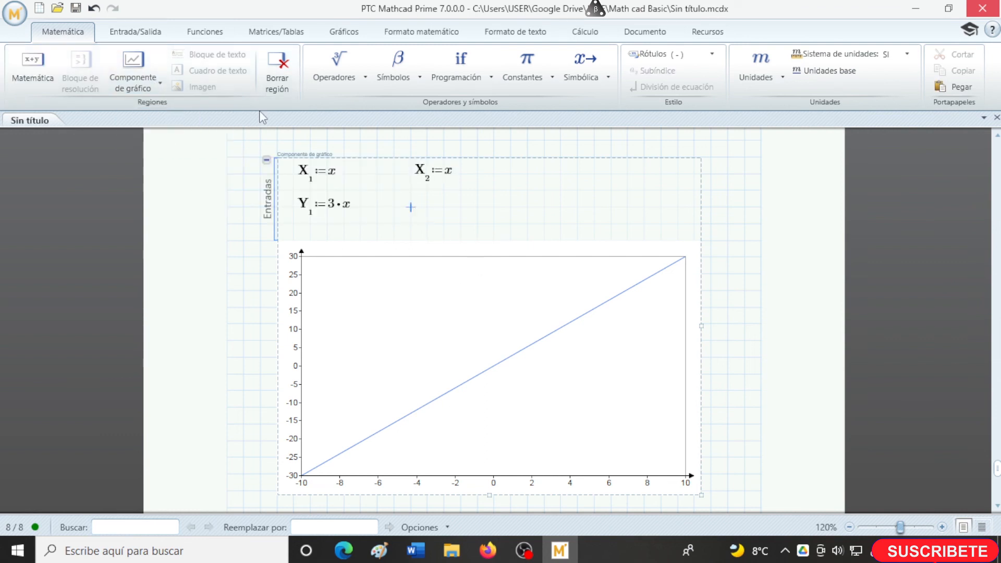
- Add a second Y-axis expression under the second X-axis expression, set it to 2·x^2+3, and plot the curve
{"action": "left_click", "coordinate": [156, 81]}
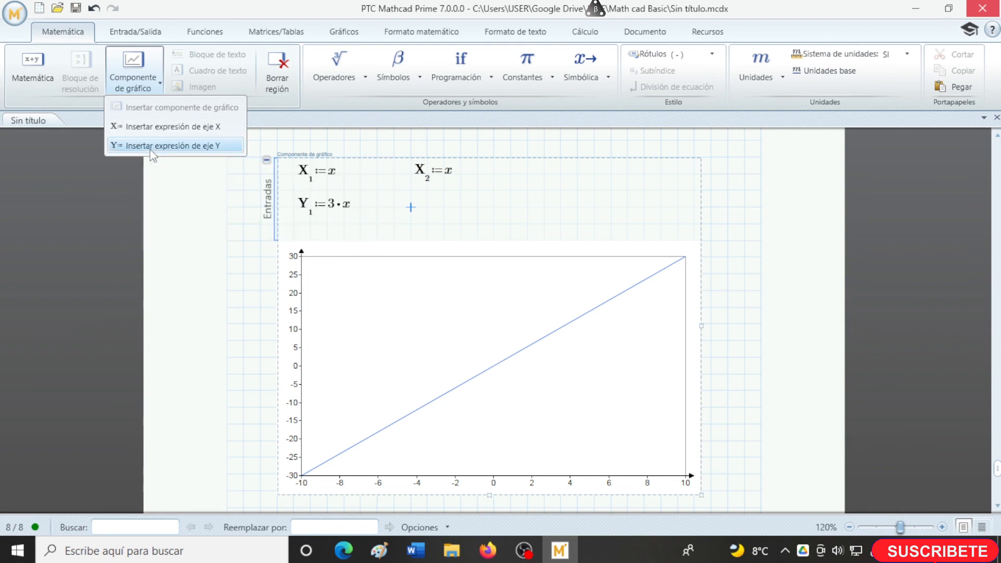
{"action": "left_click", "coordinate": [152, 146]}
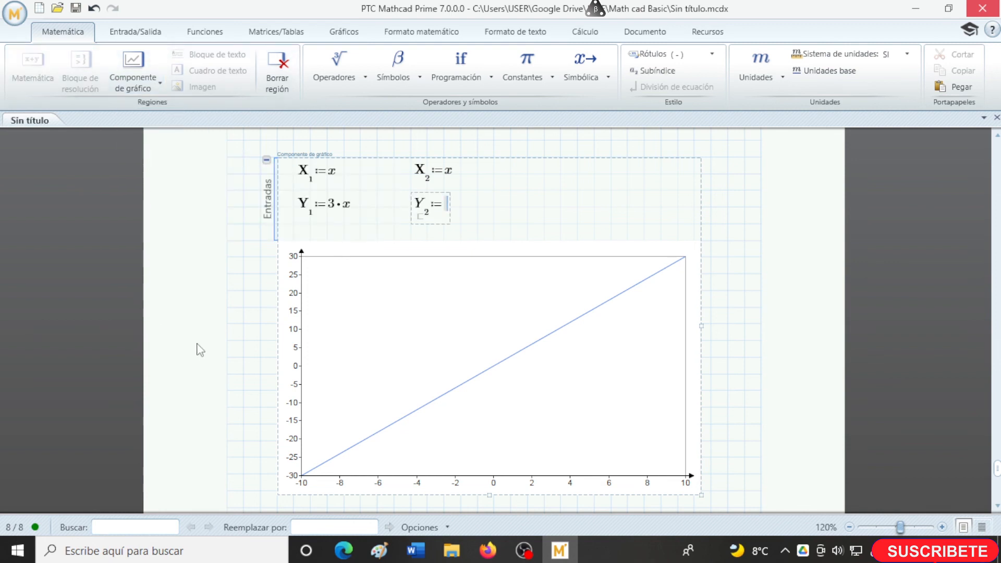
{"action": "type", "text": "2*x"}
{"action": "type", "text": "^2"}
{"action": "key", "text": "Right"}
{"action": "type", "text": "+3"}
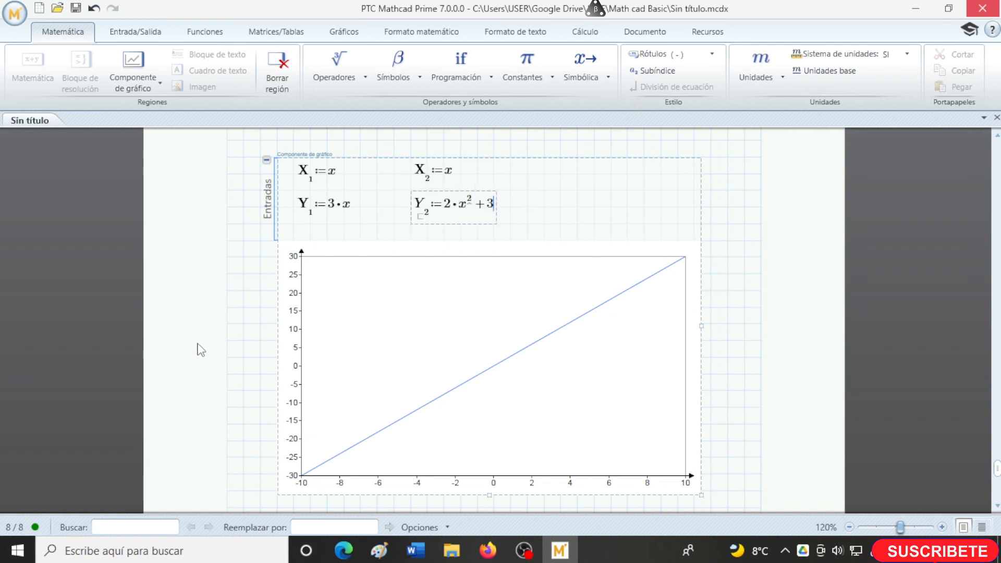
{"action": "left_click", "coordinate": [244, 357]}
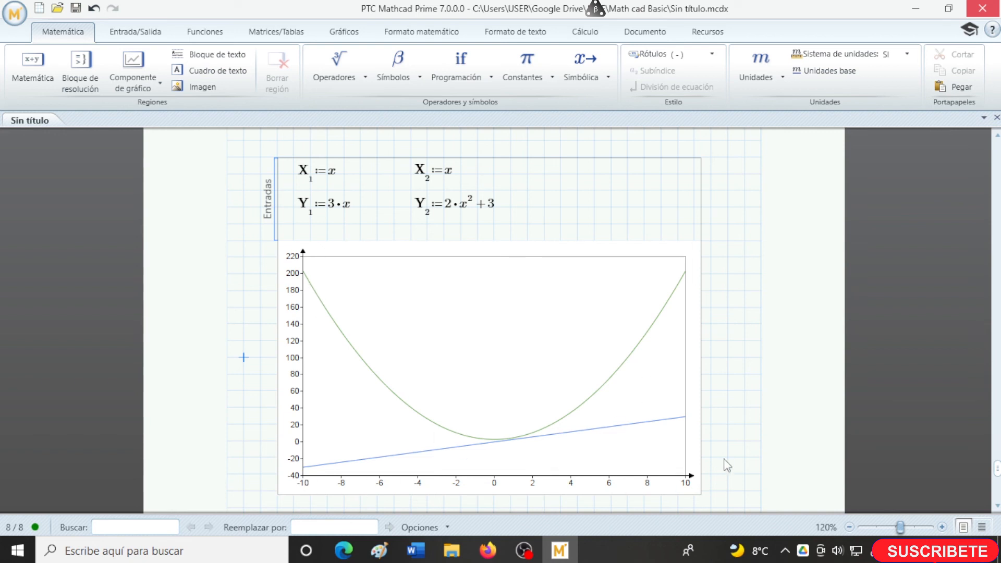
- Insert an XY plot in the blank area below the chart component
{"action": "scroll", "coordinate": [742, 301], "scroll_direction": "down", "scroll_amount": 3}
{"action": "scroll", "coordinate": [742, 300], "scroll_direction": "down", "scroll_amount": 4}
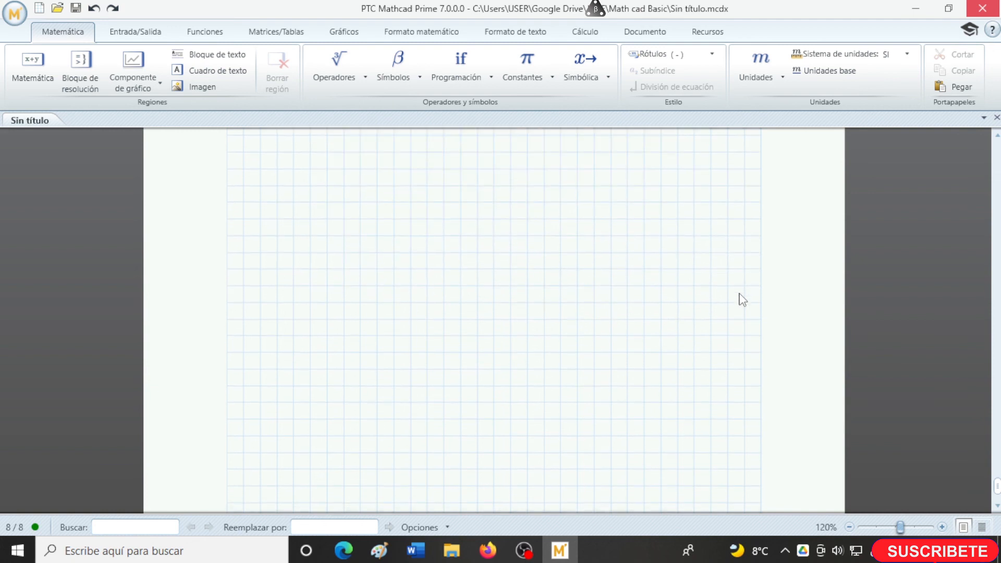
{"action": "scroll", "coordinate": [288, 214], "scroll_direction": "up", "scroll_amount": 1}
{"action": "left_click", "coordinate": [277, 221]}
{"action": "scroll", "coordinate": [303, 284], "scroll_direction": "down", "scroll_amount": 1}
{"action": "left_click", "coordinate": [340, 35]}
{"action": "left_click", "coordinate": [29, 73]}
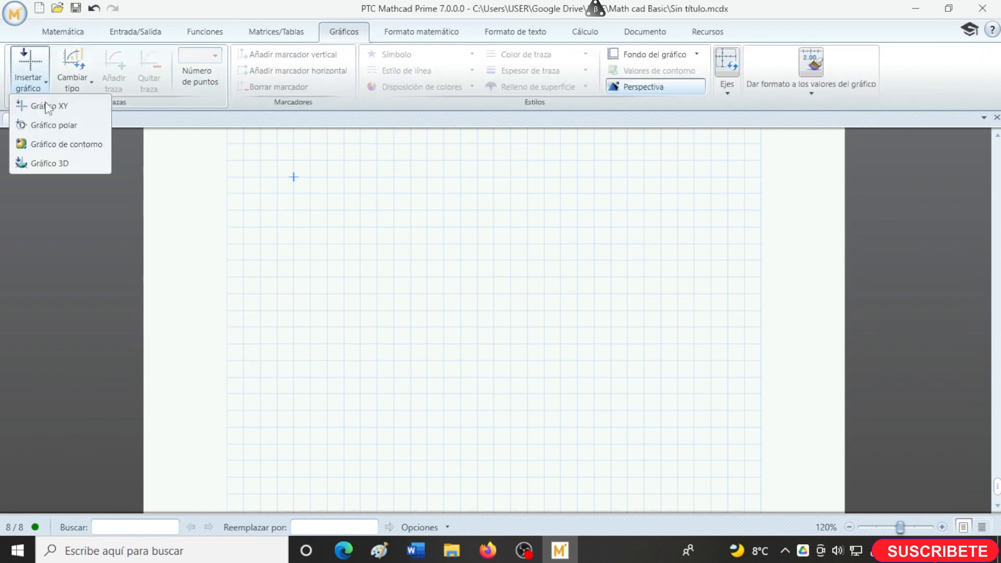
{"action": "left_click", "coordinate": [48, 107]}
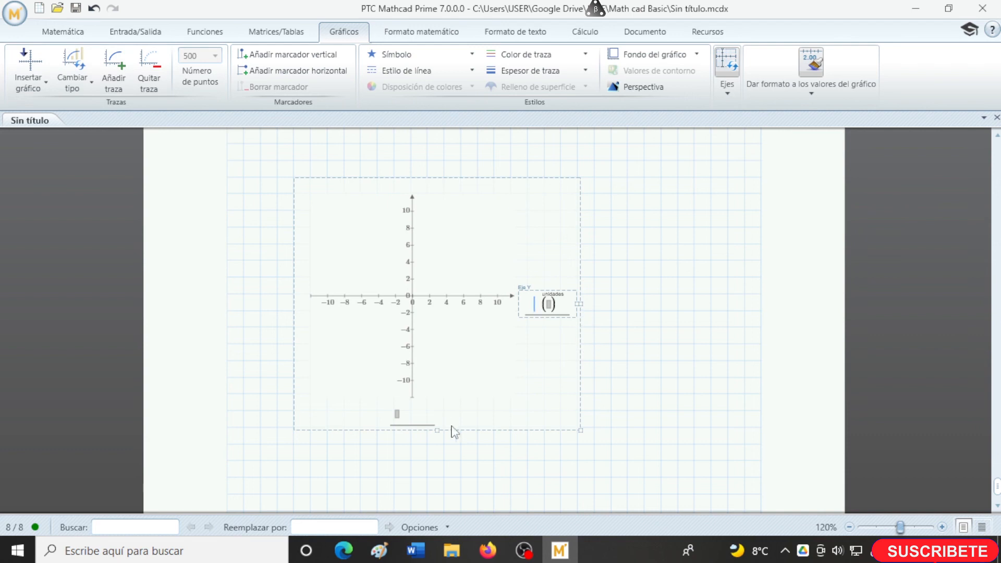
- Widen the empty XY plot until it spans most of the page grid
{"action": "mouse_move", "coordinate": [440, 427]}
{"action": "left_mouse_down"}
{"action": "mouse_move", "coordinate": [442, 440]}
{"action": "mouse_move", "coordinate": [442, 419]}
{"action": "left_mouse_up"}
{"action": "left_click_drag", "start_coordinate": [580, 298], "coordinate": [617, 301]}
{"action": "left_click", "coordinate": [941, 527]}
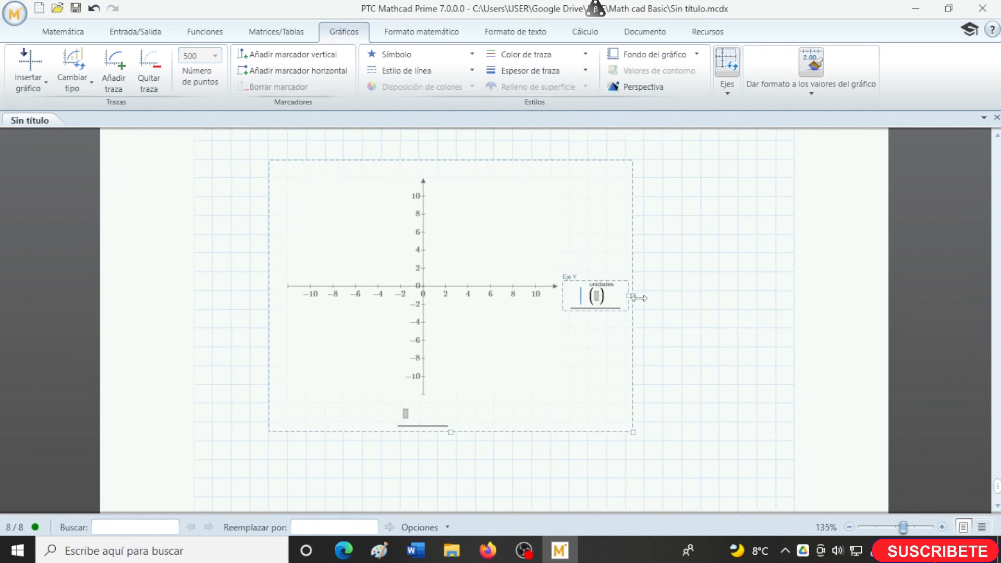
{"action": "left_click_drag", "start_coordinate": [631, 296], "coordinate": [712, 297]}
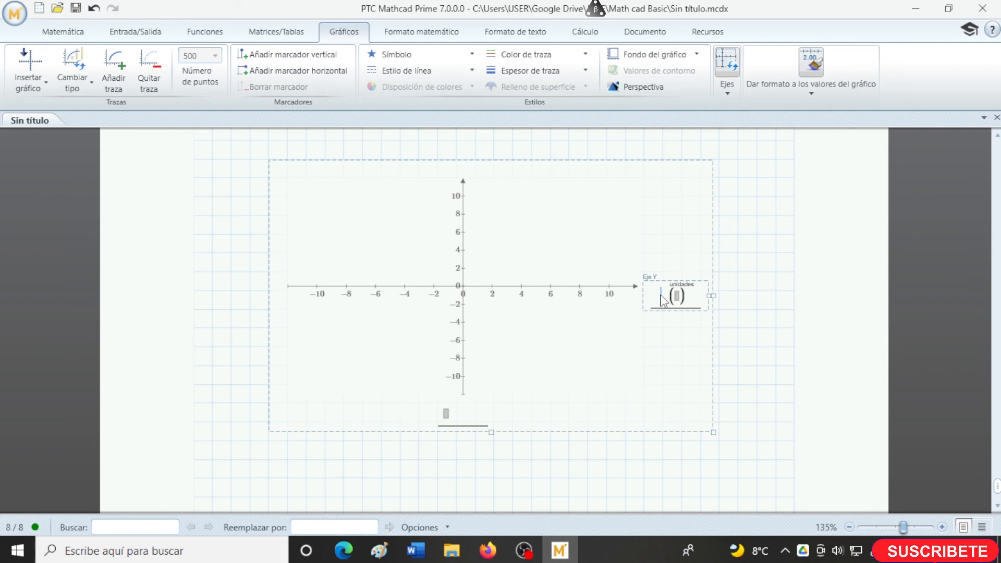
{"action": "left_click", "coordinate": [738, 291]}
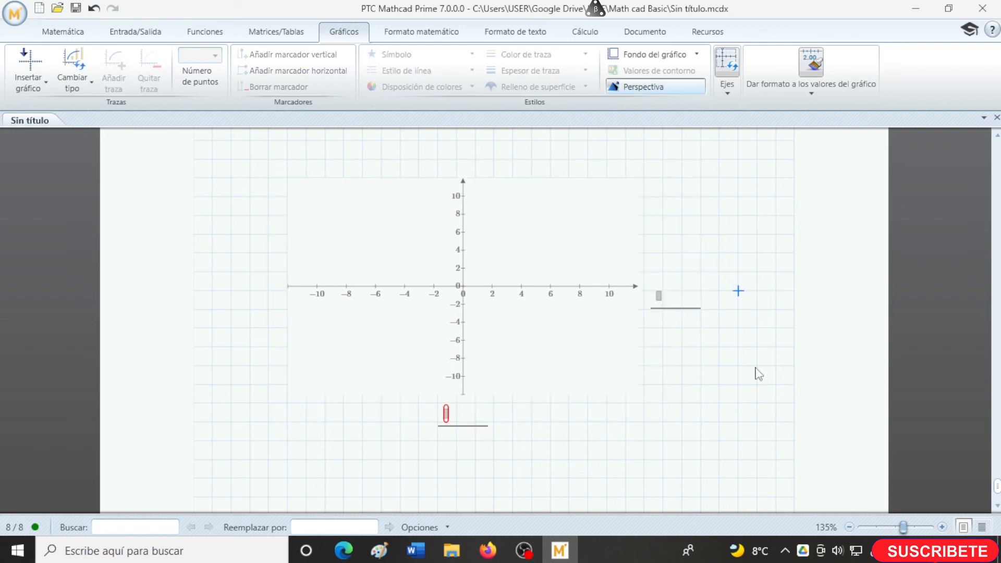
- Write the equation y = x^2 with the comparison equals operator beside the XY plot
{"action": "left_click", "coordinate": [61, 34]}
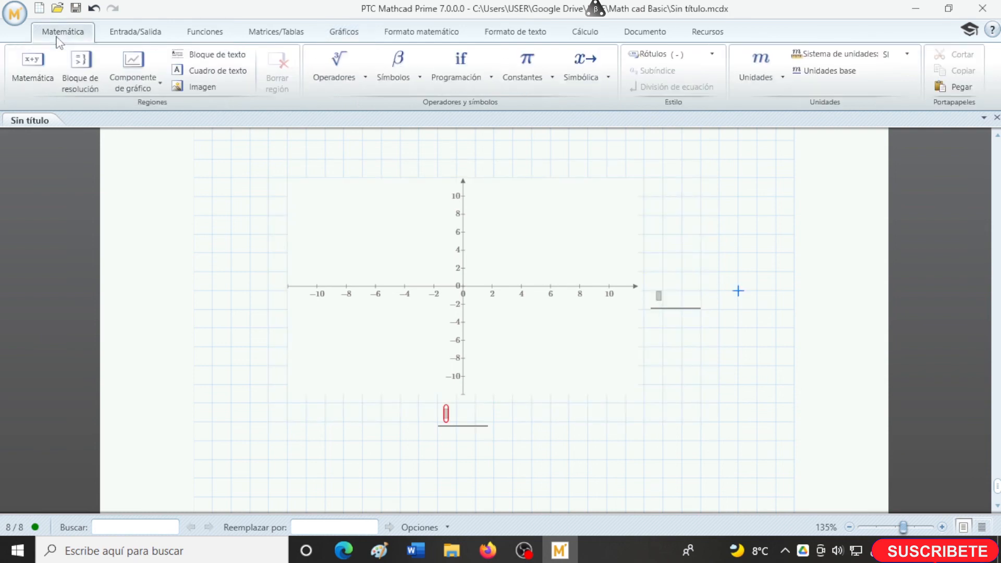
{"action": "left_click", "coordinate": [342, 70]}
{"action": "left_click", "coordinate": [424, 295]}
{"action": "type", "text": "y"}
{"action": "key", "text": "Tab"}
{"action": "type", "text": "x^2"}
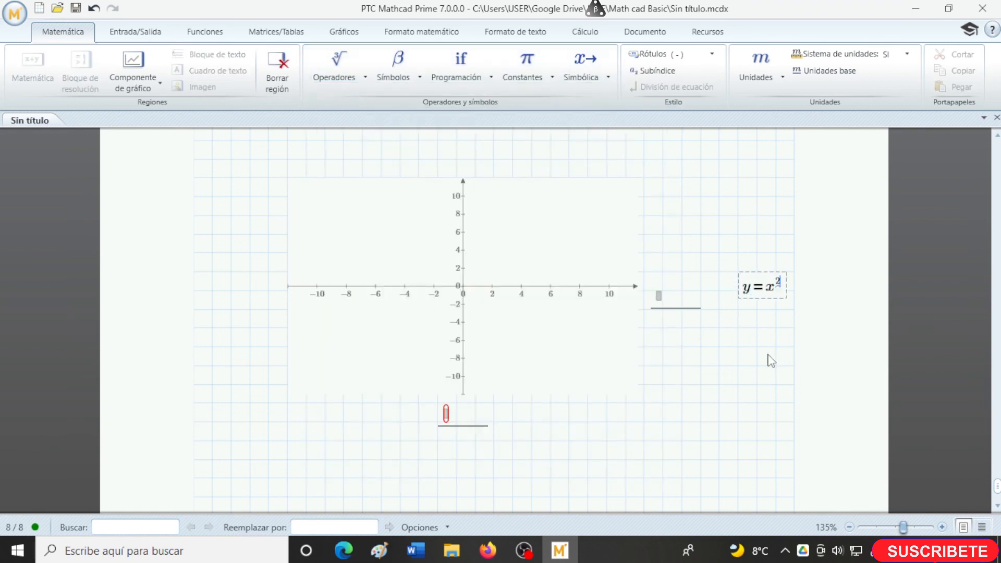
- Set the XY plot's Y-axis expression to x^2 and its X-axis expression to x, and plot the parabola
{"action": "left_click", "coordinate": [659, 300]}
{"action": "type", "text": "x^2"}
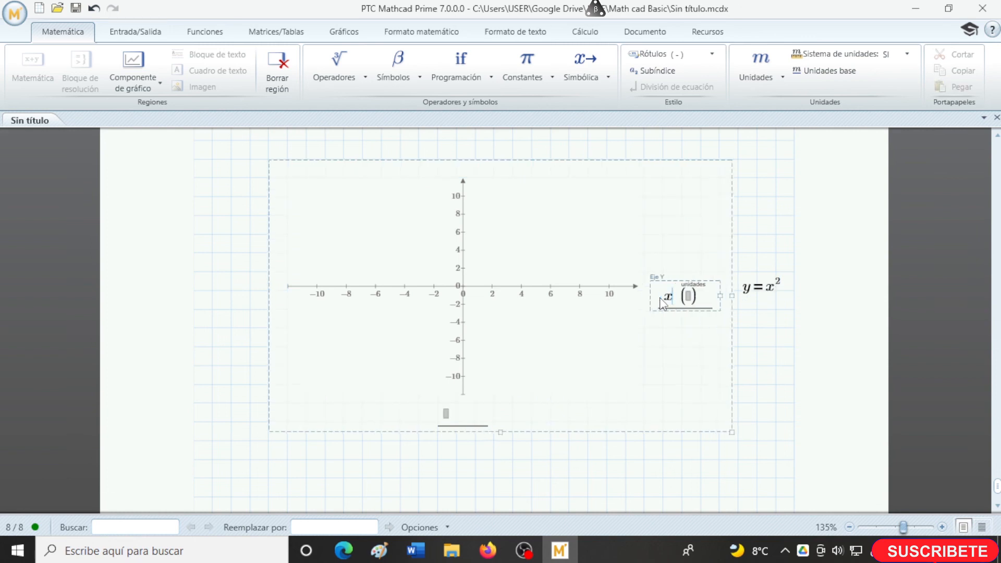
{"action": "left_click", "coordinate": [447, 415]}
{"action": "type", "text": "x"}
{"action": "left_click", "coordinate": [756, 441]}
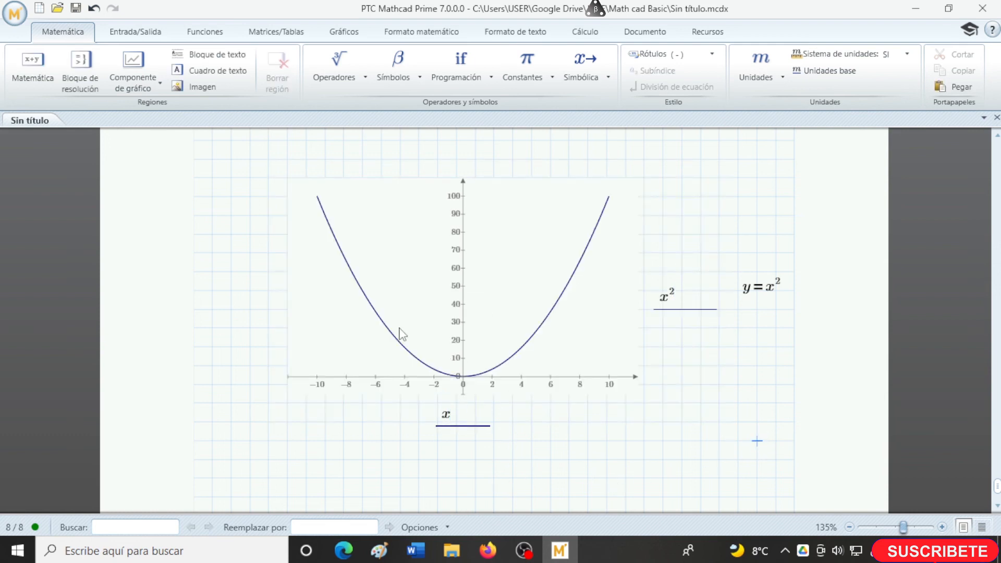
- Add a second trace below the x^2 expression of the XY plot, set it to 8·x, and plot it
{"action": "left_click", "coordinate": [675, 309]}
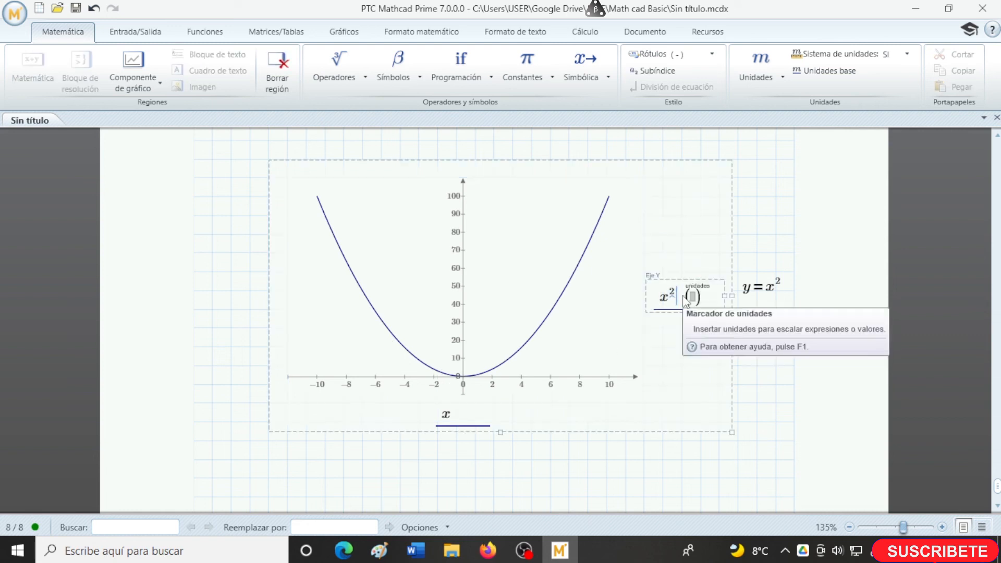
{"action": "key", "text": "Return"}
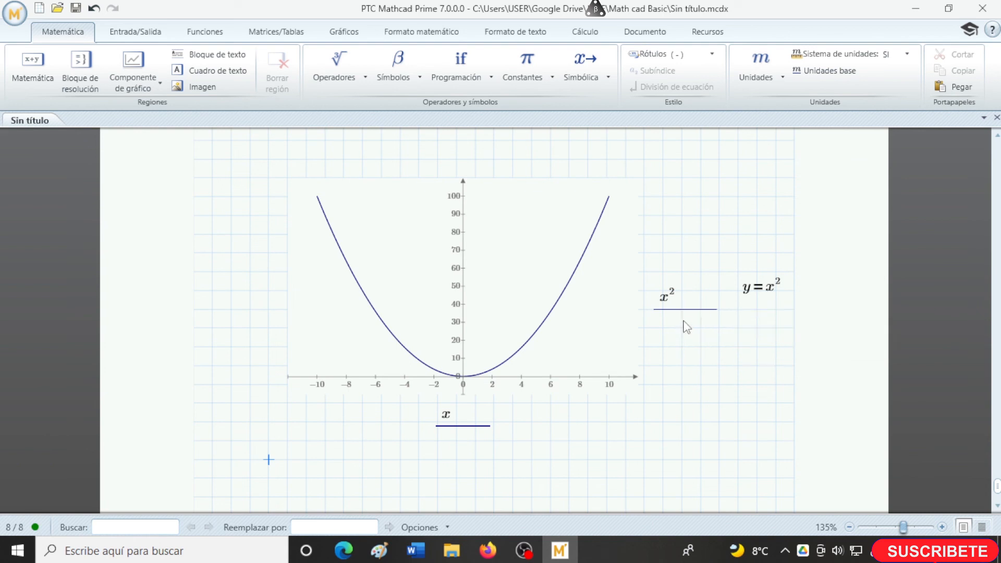
{"action": "left_click", "coordinate": [682, 301]}
{"action": "key", "text": "Right"}
{"action": "key", "text": "Left"}
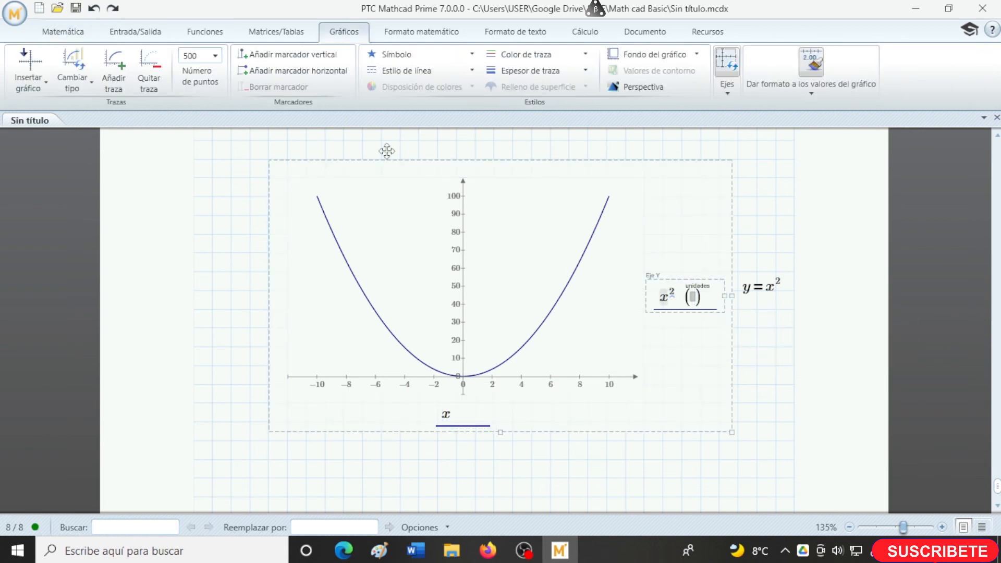
{"action": "left_click", "coordinate": [115, 77]}
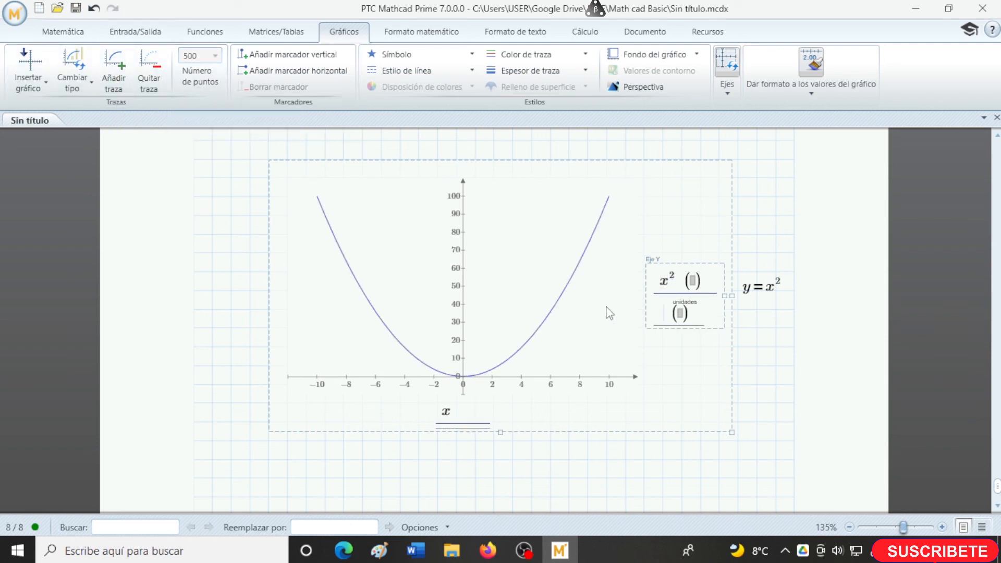
{"action": "type", "text": "8*"}
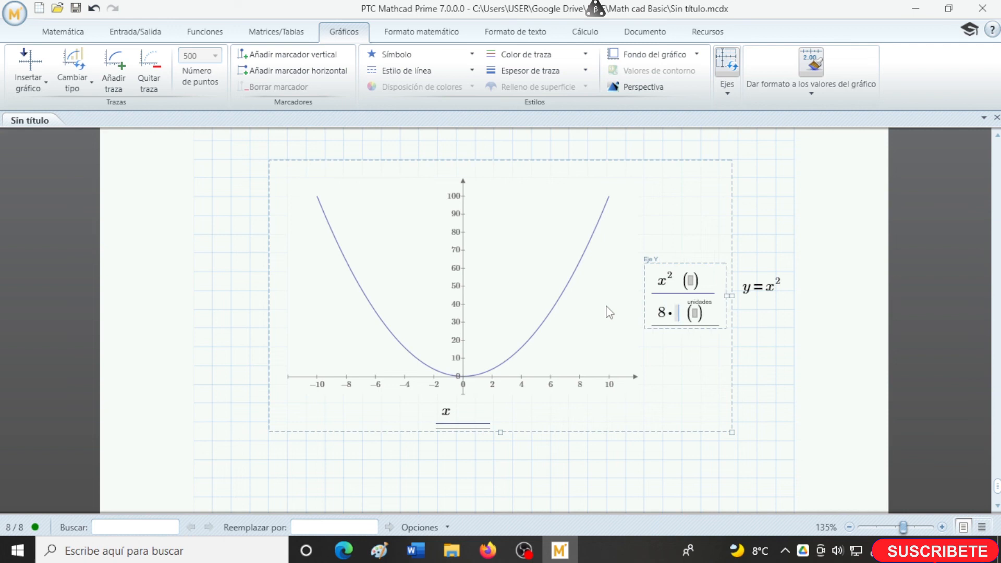
{"action": "type", "text": "x"}
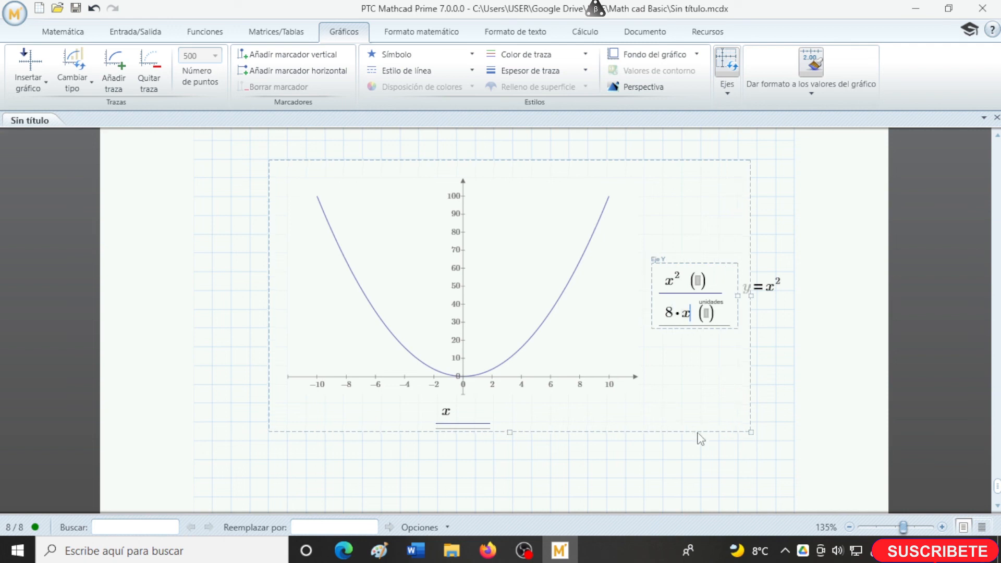
{"action": "left_click", "coordinate": [705, 460]}
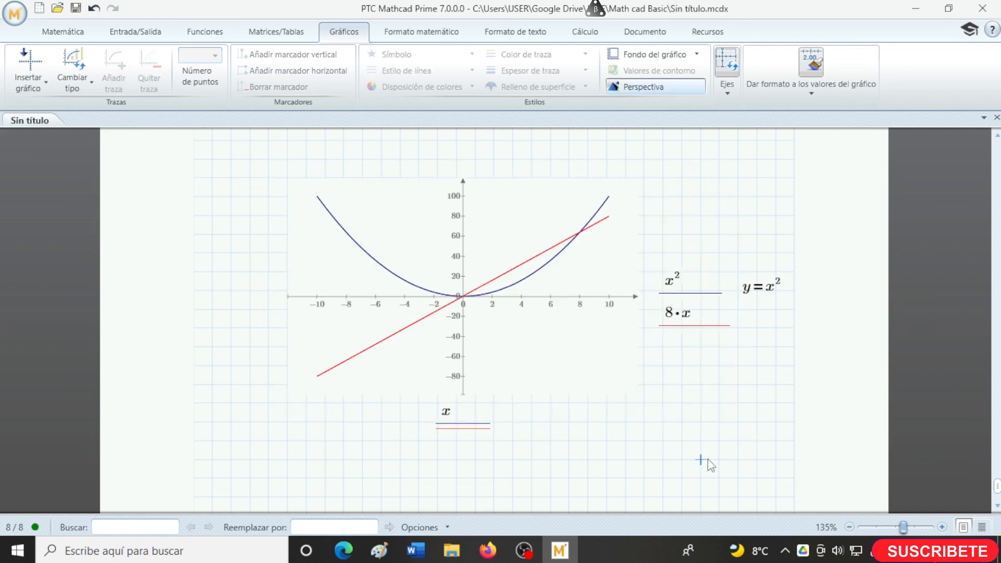
- Set the upper limit of the XY plot's X axis to 15
{"action": "left_click", "coordinate": [569, 368]}
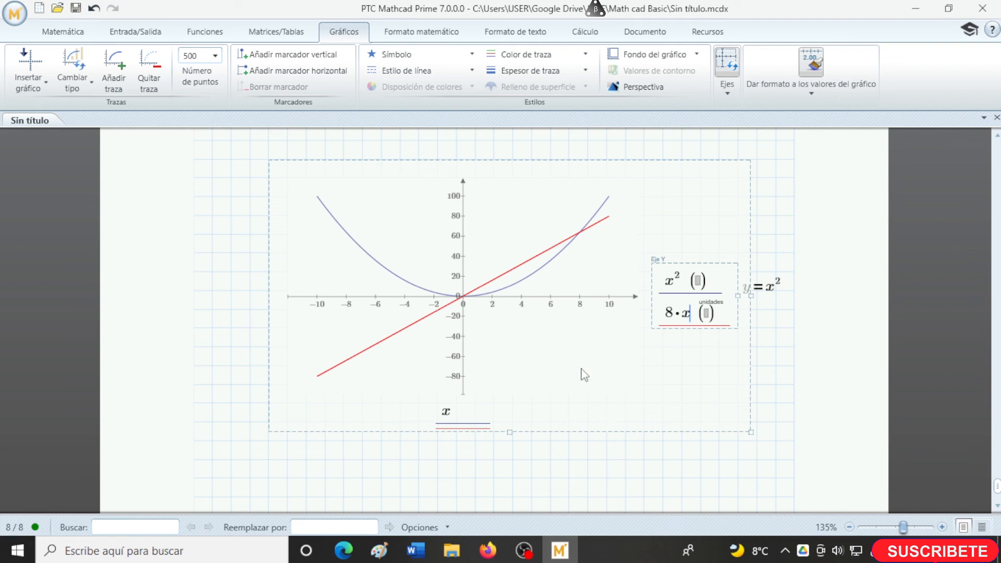
{"action": "left_click", "coordinate": [610, 309]}
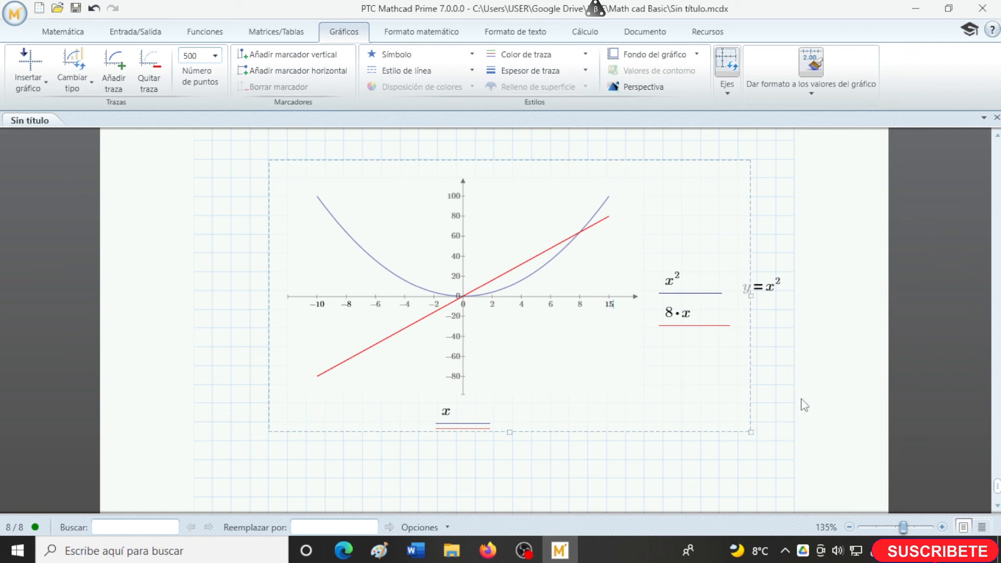
{"action": "key", "text": "Return"}
{"action": "left_click", "coordinate": [573, 358]}
{"action": "scroll", "coordinate": [458, 433], "scroll_direction": "up", "scroll_amount": 2}
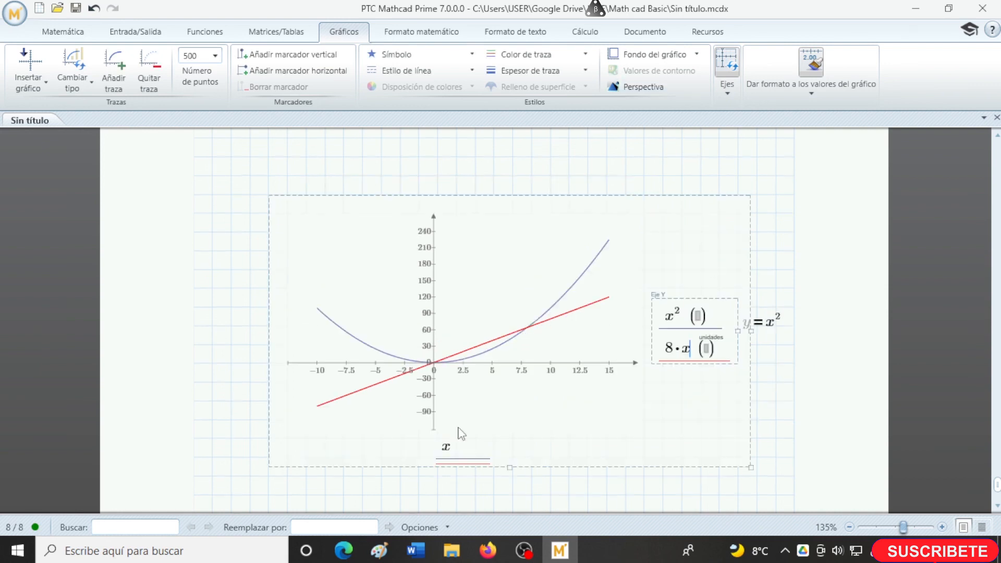
{"action": "scroll", "coordinate": [354, 224], "scroll_direction": "down", "scroll_amount": 2}
- Define the range variable x := 0,1..15 above the XY plot
{"action": "left_click", "coordinate": [325, 175]}
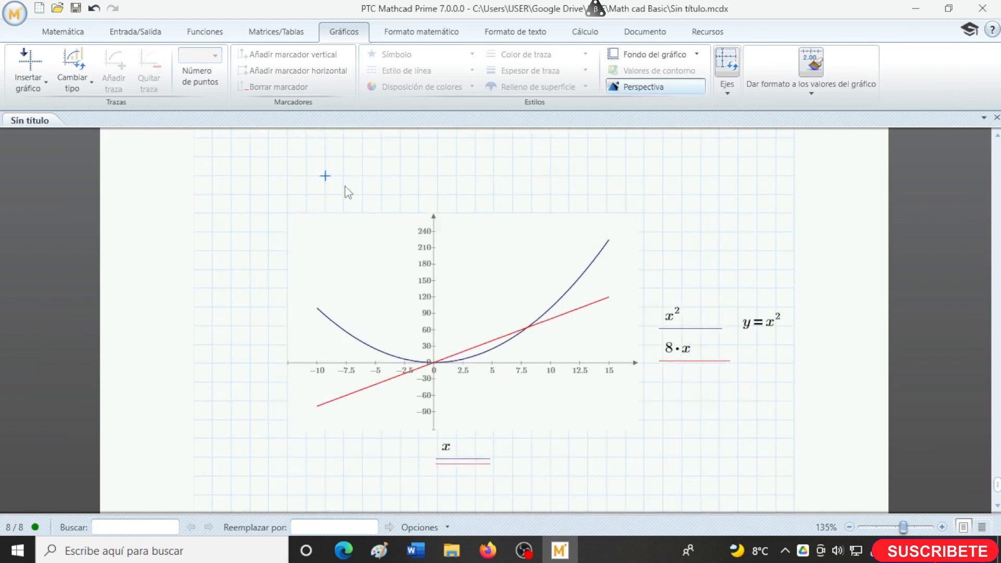
{"action": "type", "text": "x:=0,1.."}
{"action": "key", "text": "Tab"}
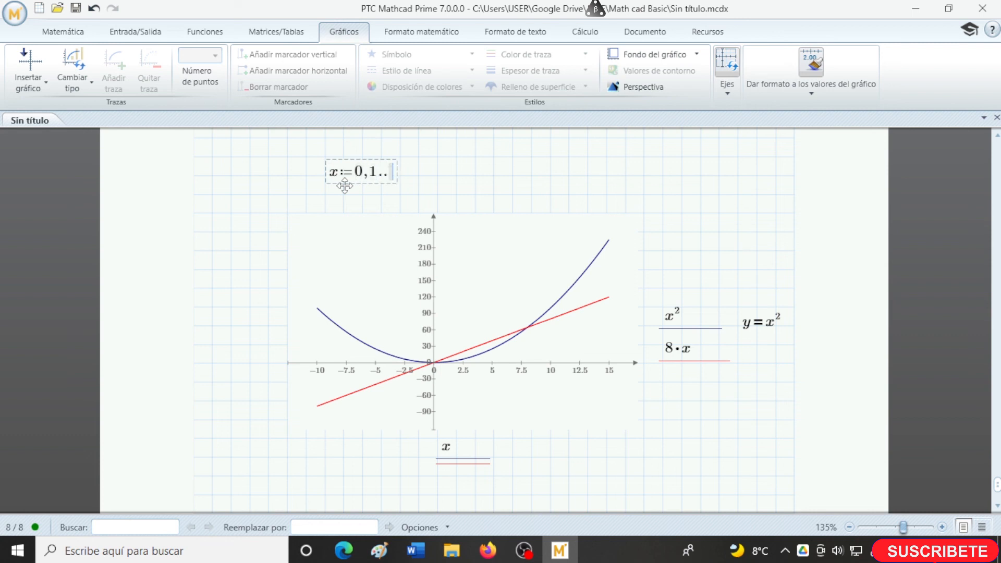
{"action": "type", "text": "15"}
{"action": "key", "text": "Return"}
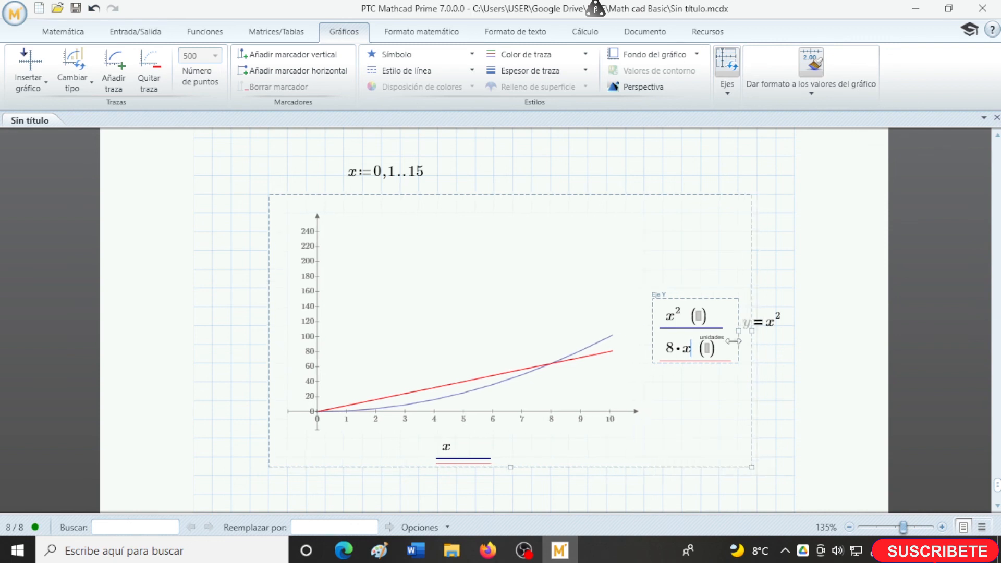
- Delete the equation y = x^2 beside the XY plot
{"action": "left_click", "coordinate": [761, 337]}
{"action": "left_click", "coordinate": [761, 338]}
{"action": "key", "text": "Delete"}
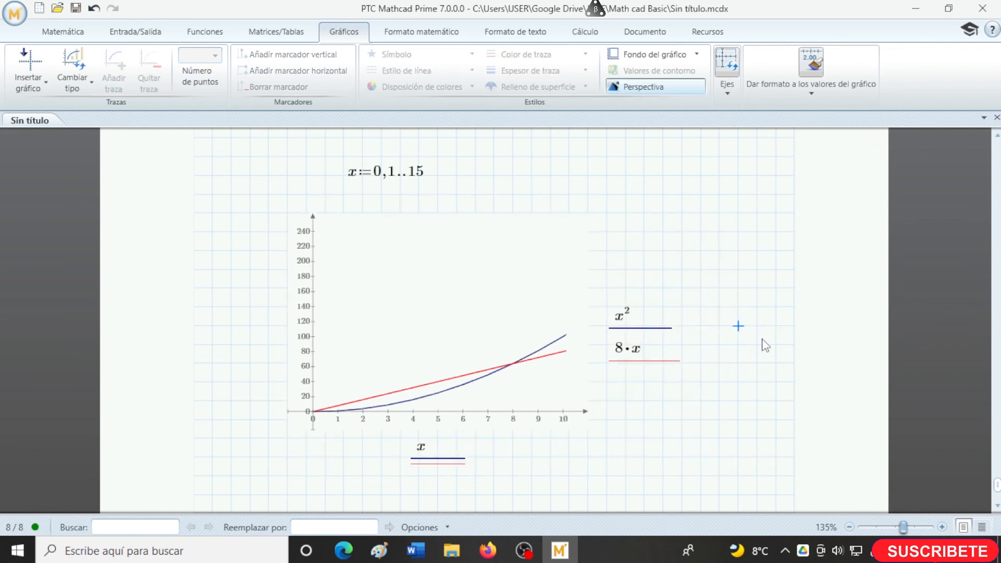
- Widen the XY plot on both sides so it spans most of the page grid
{"action": "left_click", "coordinate": [598, 377]}
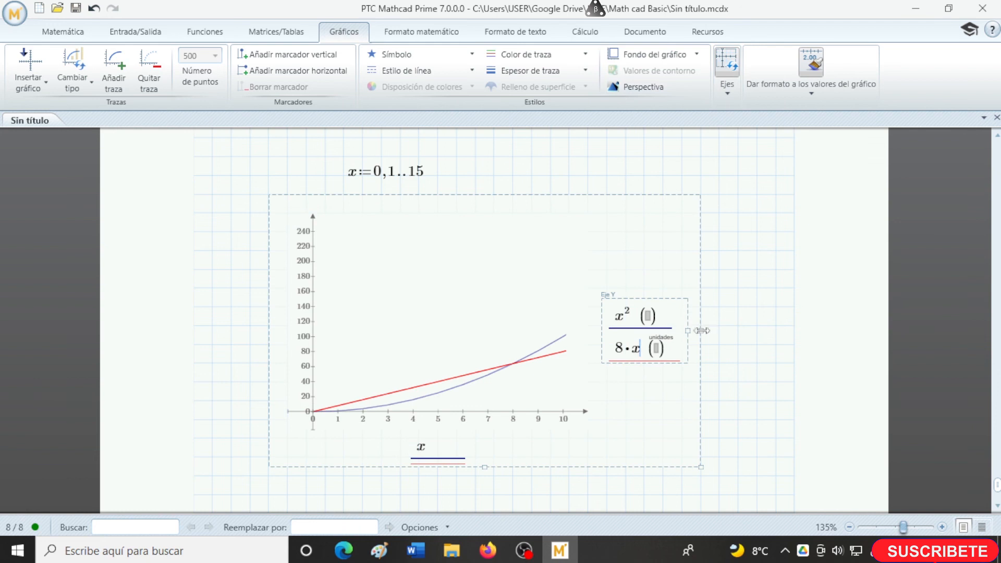
{"action": "left_click_drag", "start_coordinate": [700, 331], "coordinate": [799, 330]}
{"action": "left_click_drag", "start_coordinate": [266, 346], "coordinate": [208, 350]}
- Set the upper limit of the plot's X axis first to 15 and finally to 20
{"action": "left_click", "coordinate": [757, 404]}
{"action": "left_click", "coordinate": [422, 179]}
{"action": "left_click", "coordinate": [598, 424]}
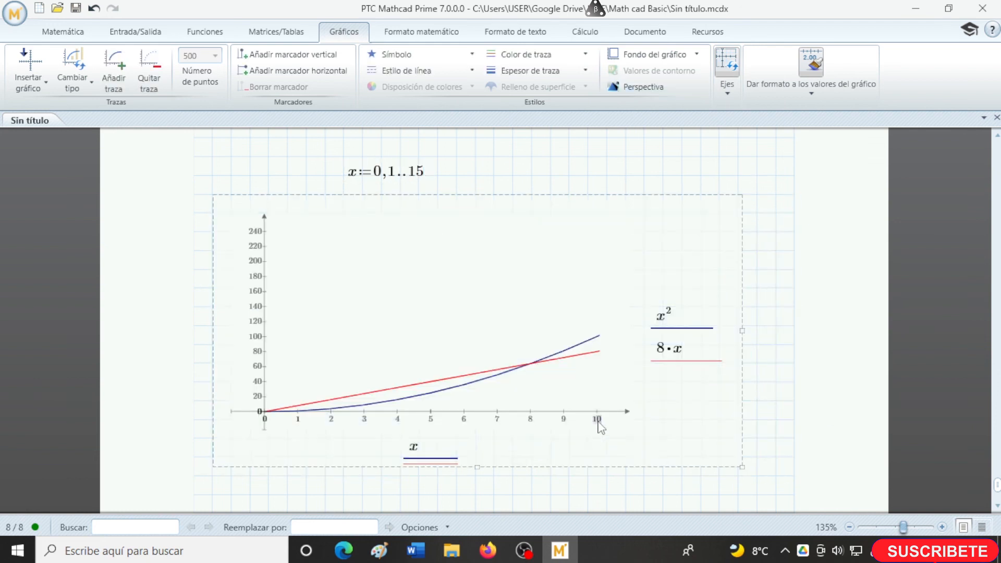
{"action": "left_click", "coordinate": [597, 420]}
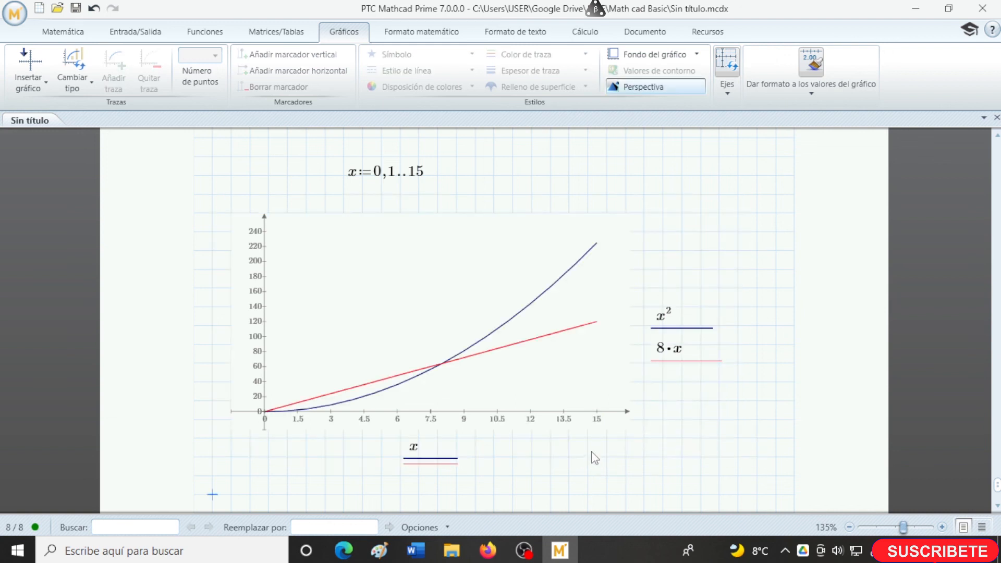
{"action": "left_click", "coordinate": [599, 423]}
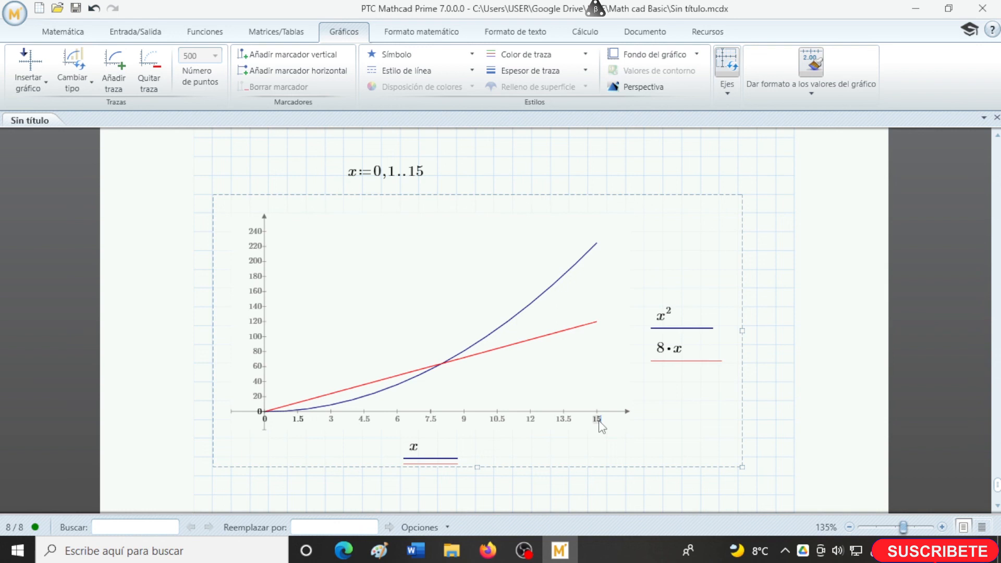
{"action": "key", "text": "Return"}
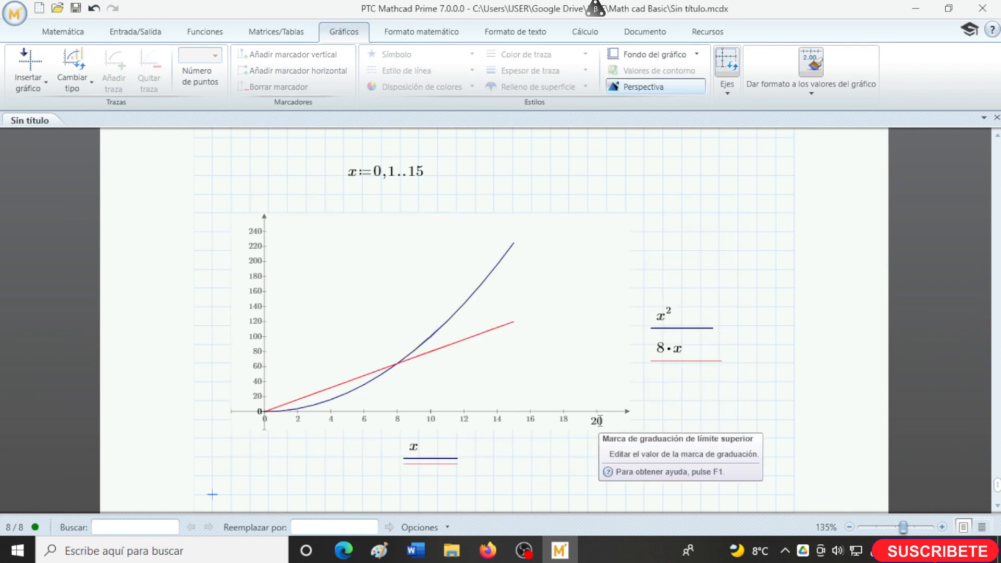
- Add a vertical marker to the XY plot and place it at x = 15
{"action": "left_click", "coordinate": [480, 286]}
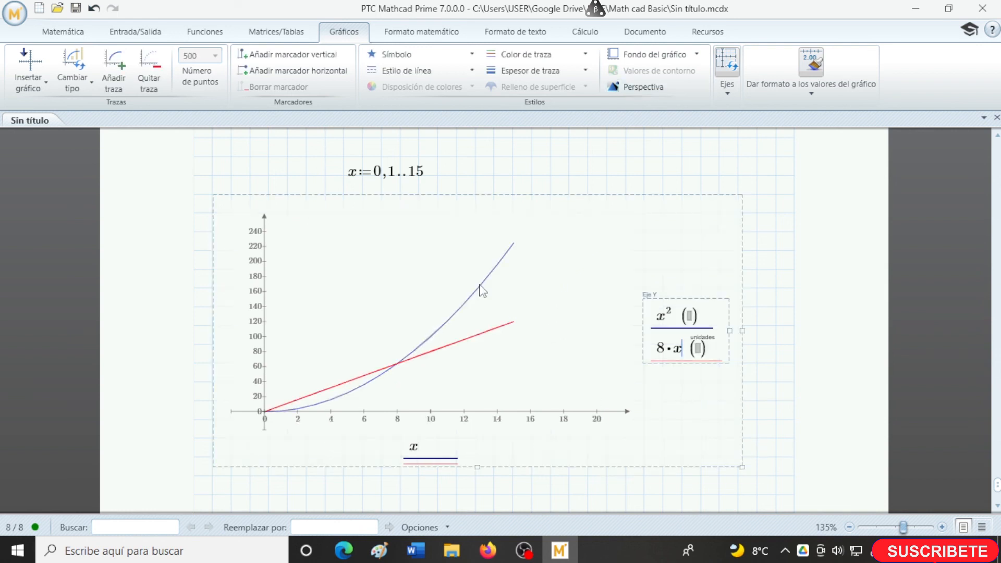
{"action": "left_click", "coordinate": [292, 54]}
{"action": "mouse_move", "coordinate": [600, 251]}
{"action": "left_mouse_down"}
{"action": "mouse_move", "coordinate": [443, 269]}
{"action": "mouse_move", "coordinate": [496, 286]}
{"action": "mouse_move", "coordinate": [501, 301]}
{"action": "left_mouse_up"}
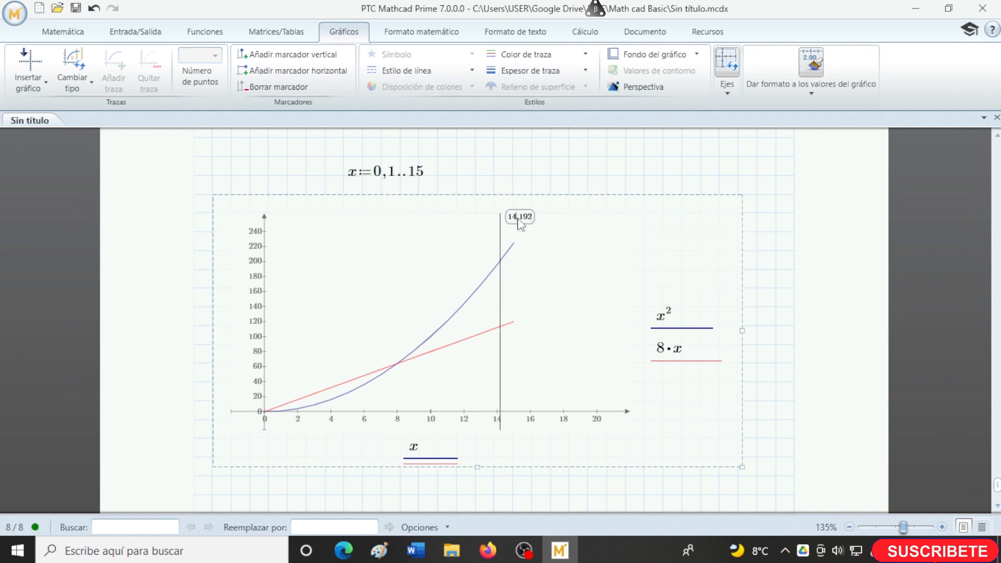
{"action": "left_click_drag", "start_coordinate": [519, 223], "coordinate": [516, 218]}
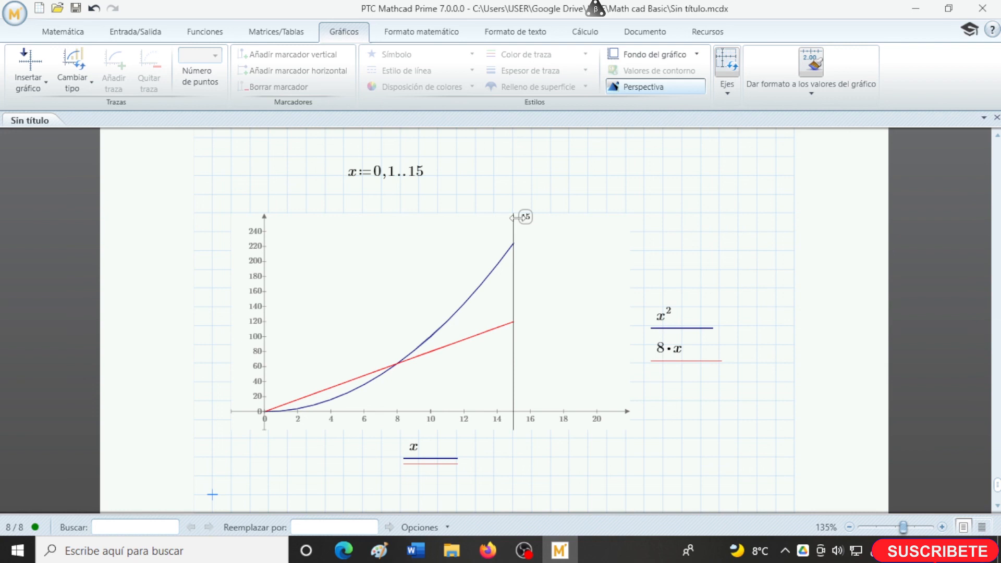
- Give the 8·x trace solid star symbols and the x^2 trace solid square symbols
{"action": "left_click", "coordinate": [495, 277]}
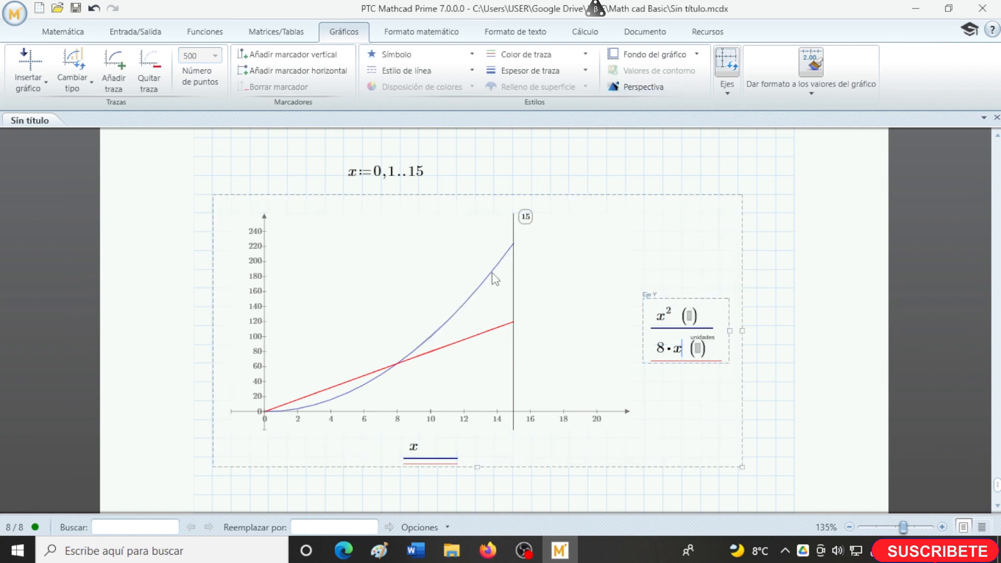
{"action": "left_click", "coordinate": [396, 54]}
{"action": "left_click", "coordinate": [383, 190]}
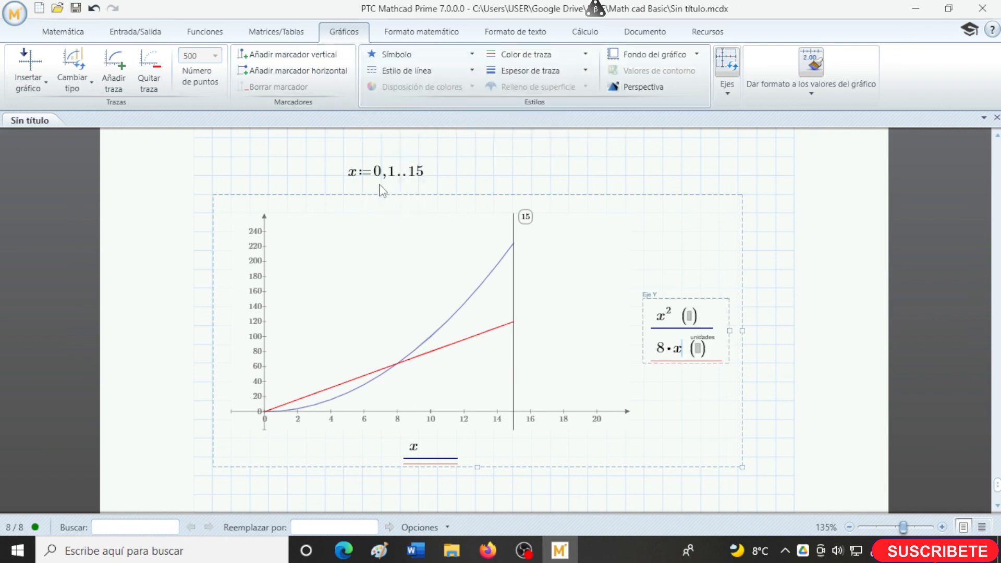
{"action": "left_click", "coordinate": [668, 312]}
{"action": "left_click", "coordinate": [396, 54]}
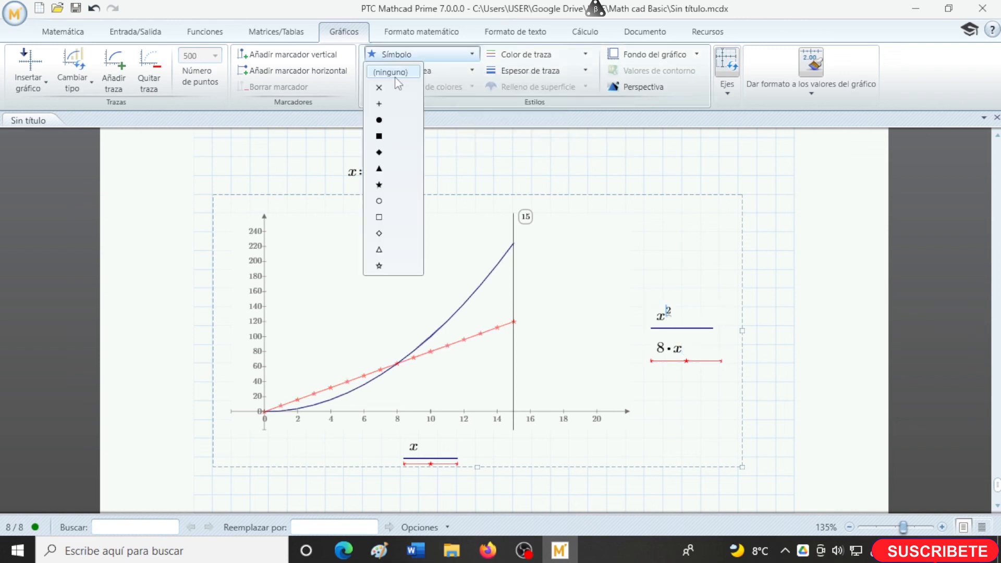
{"action": "left_click", "coordinate": [379, 136]}
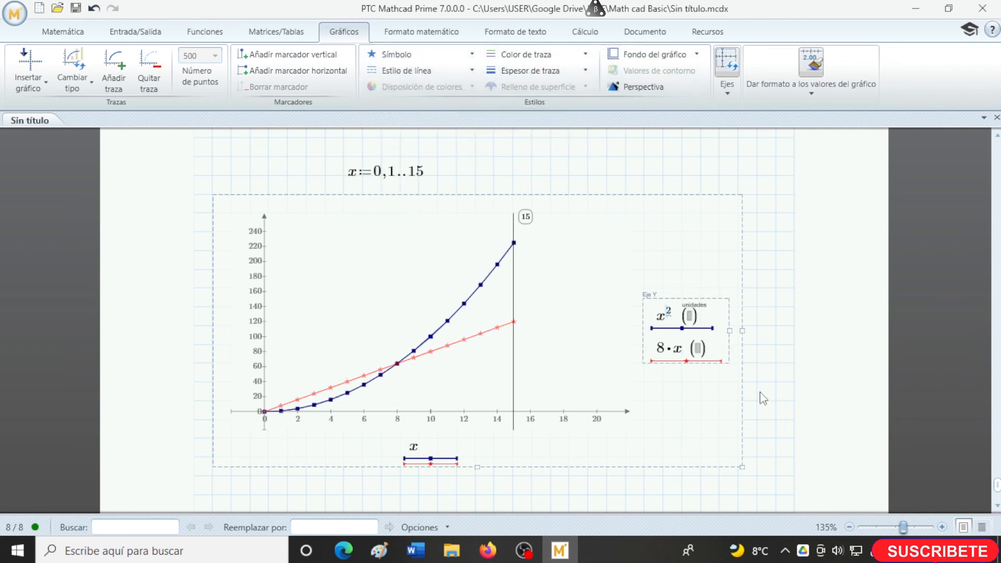
- Set the line style of the x^2 trace to dotted and of the 8·x trace to dashed
{"action": "left_click", "coordinate": [418, 73]}
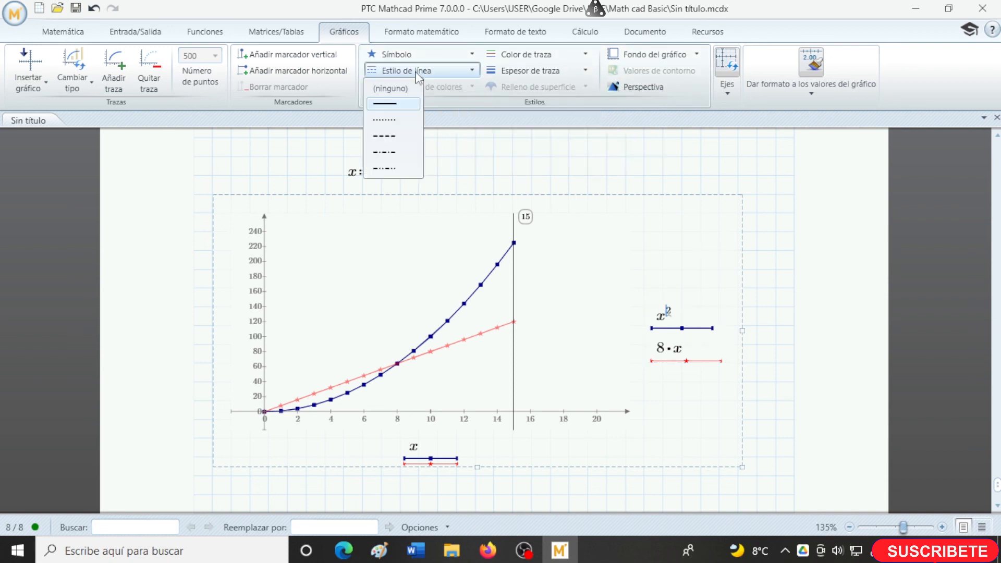
{"action": "left_click", "coordinate": [393, 122]}
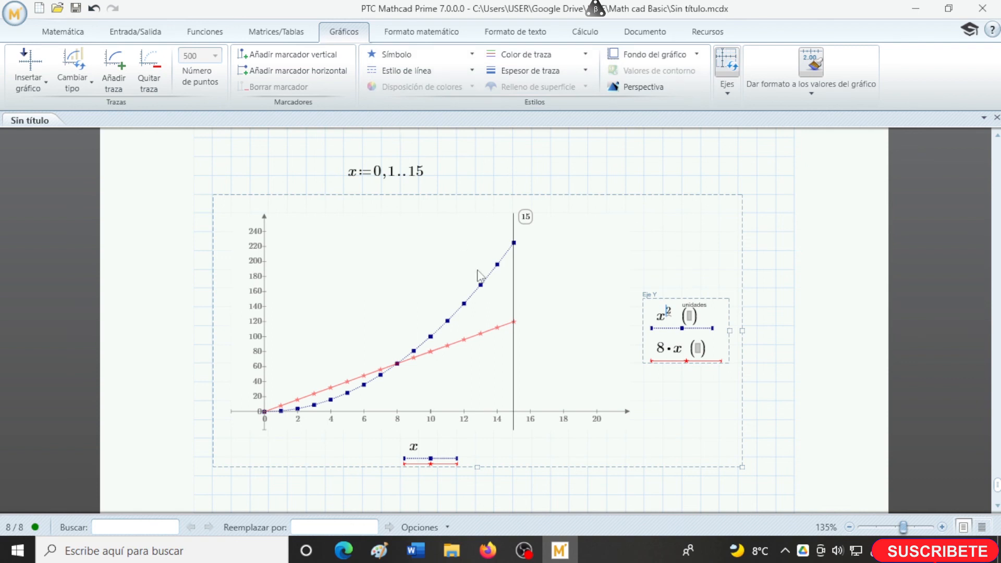
{"action": "left_click", "coordinate": [674, 348]}
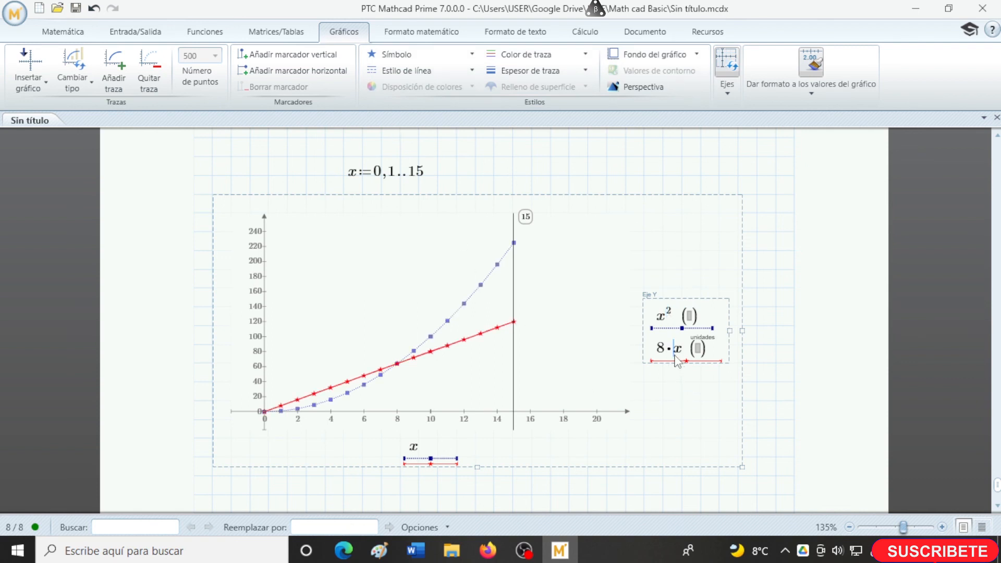
{"action": "left_click", "coordinate": [437, 73]}
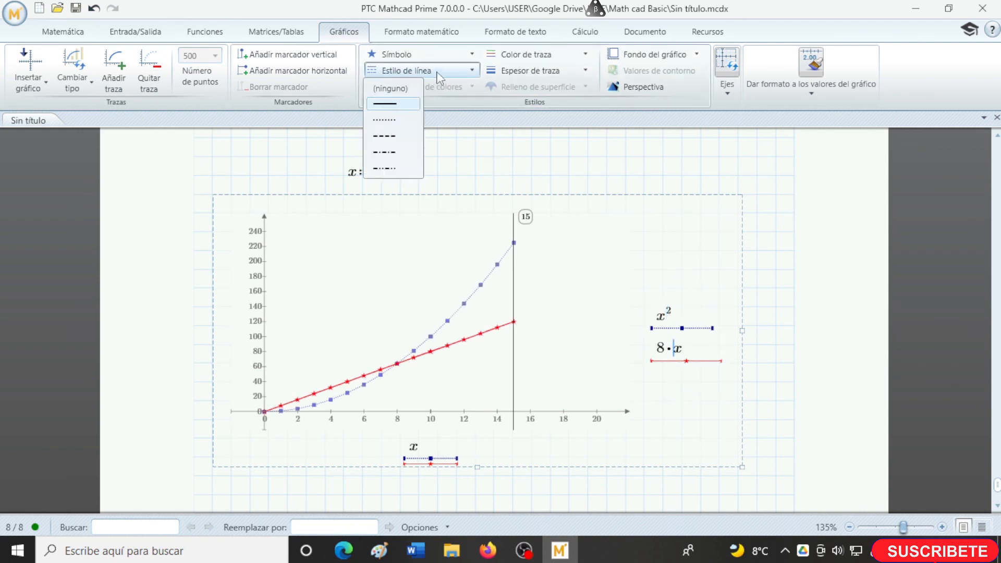
{"action": "left_click", "coordinate": [397, 135]}
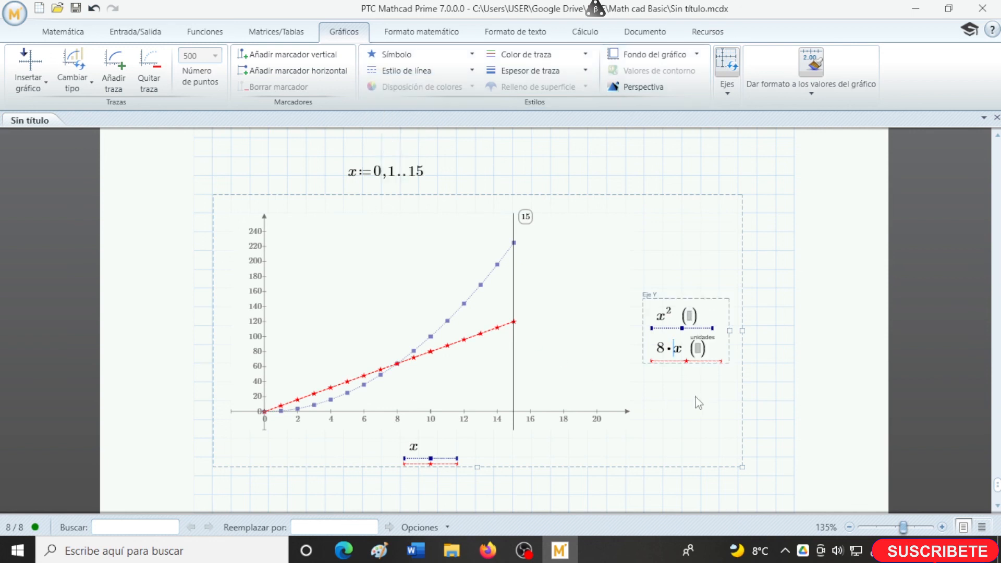
{"action": "left_click", "coordinate": [762, 405]}
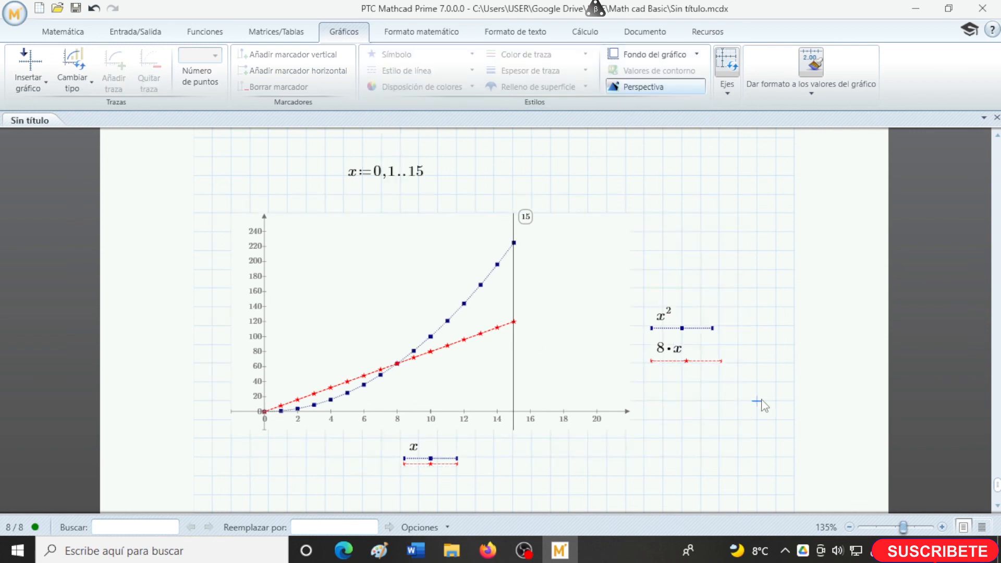
- Change the colour of the 8·x trace to green
{"action": "left_click", "coordinate": [678, 350]}
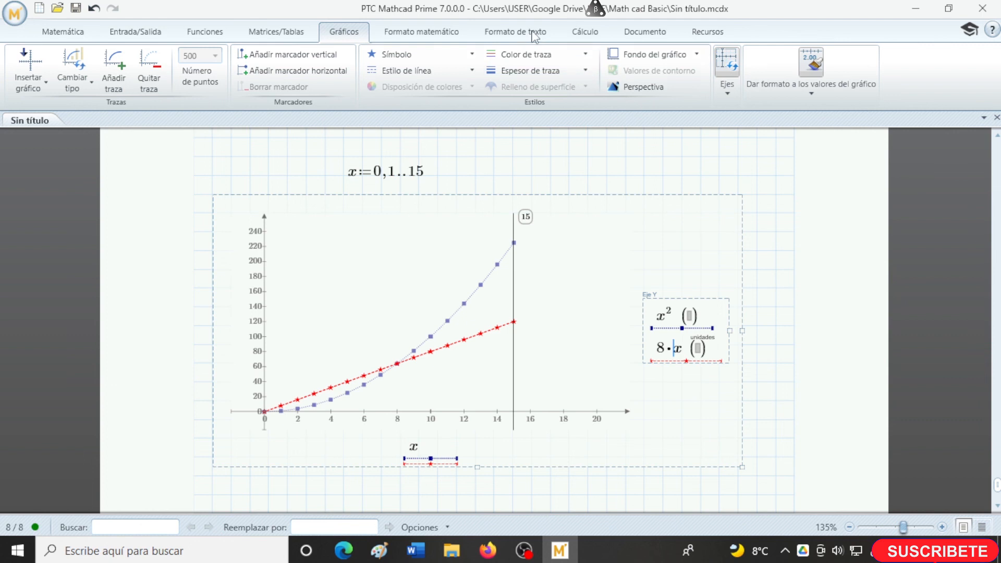
{"action": "left_click", "coordinate": [533, 59]}
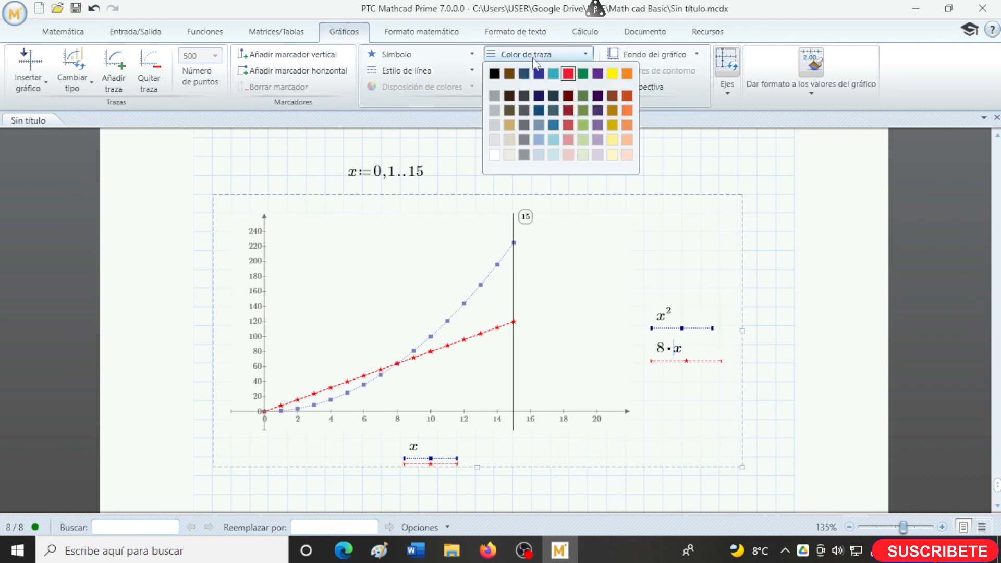
{"action": "left_click", "coordinate": [585, 73]}
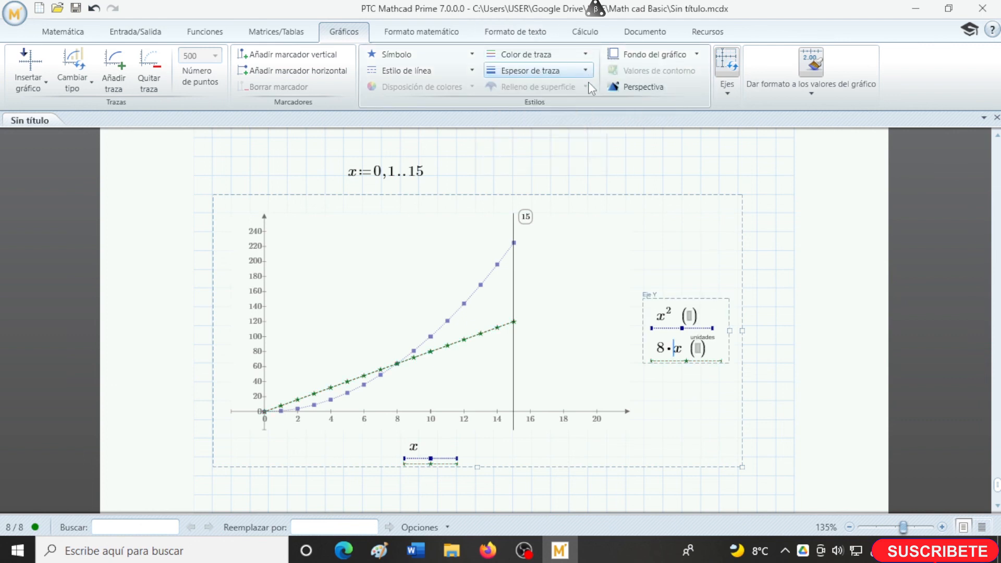
- Set the x^2 trace to the medium line thickness, try a much thicker line on the 8·x trace, and settle on medium there too
{"action": "left_click", "coordinate": [669, 318]}
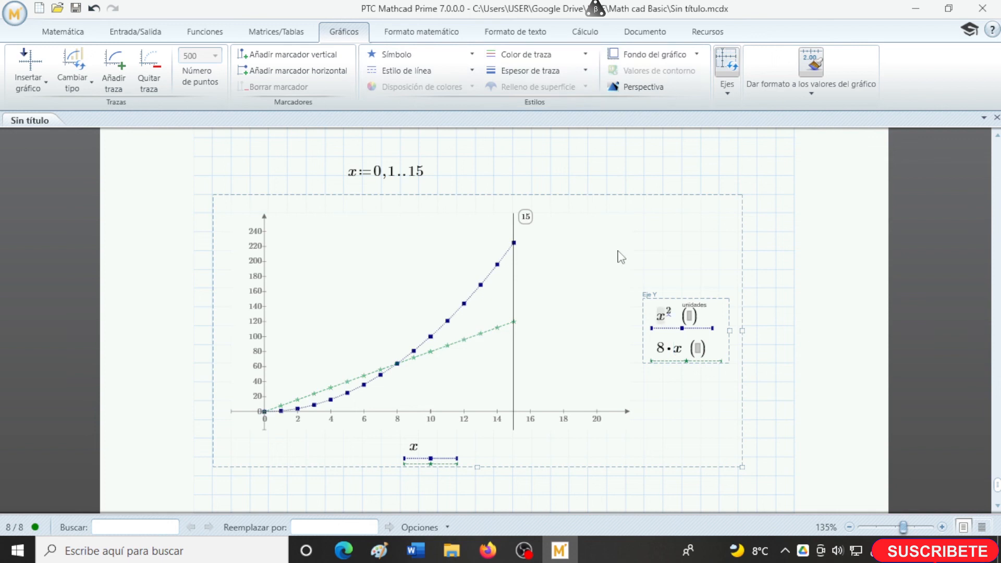
{"action": "left_click", "coordinate": [560, 71]}
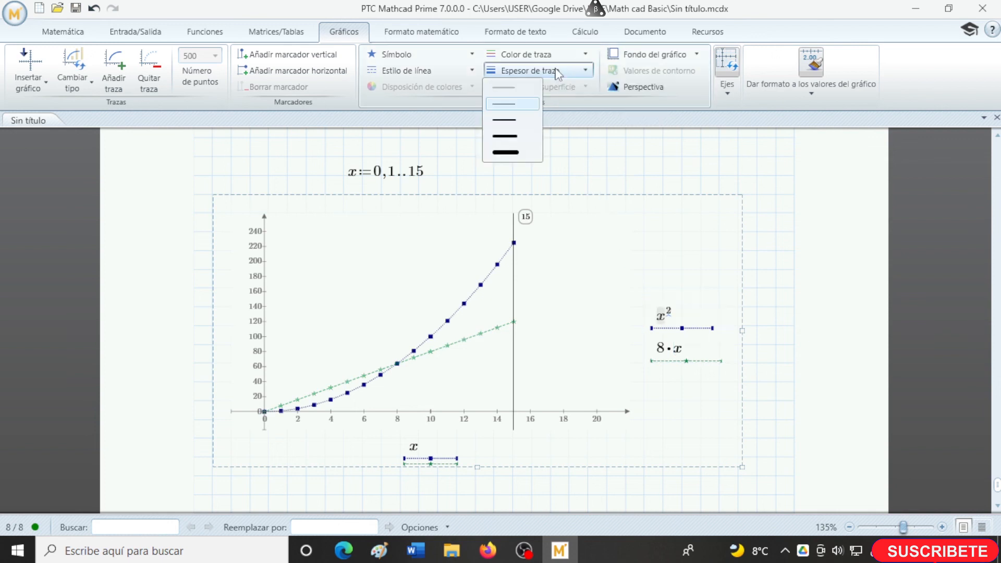
{"action": "left_click", "coordinate": [521, 124]}
{"action": "left_click", "coordinate": [668, 349]}
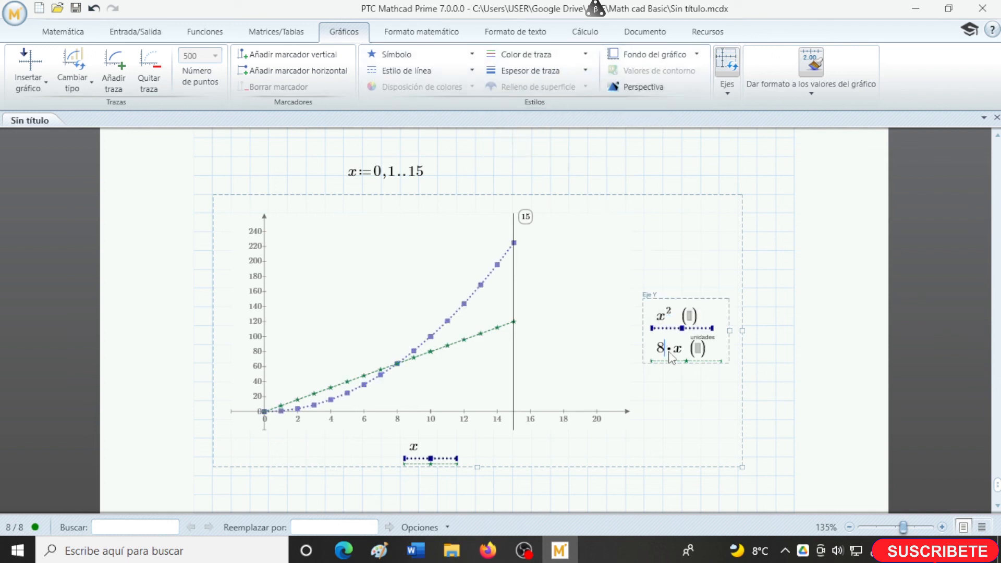
{"action": "left_click", "coordinate": [560, 70]}
{"action": "left_click", "coordinate": [516, 148]}
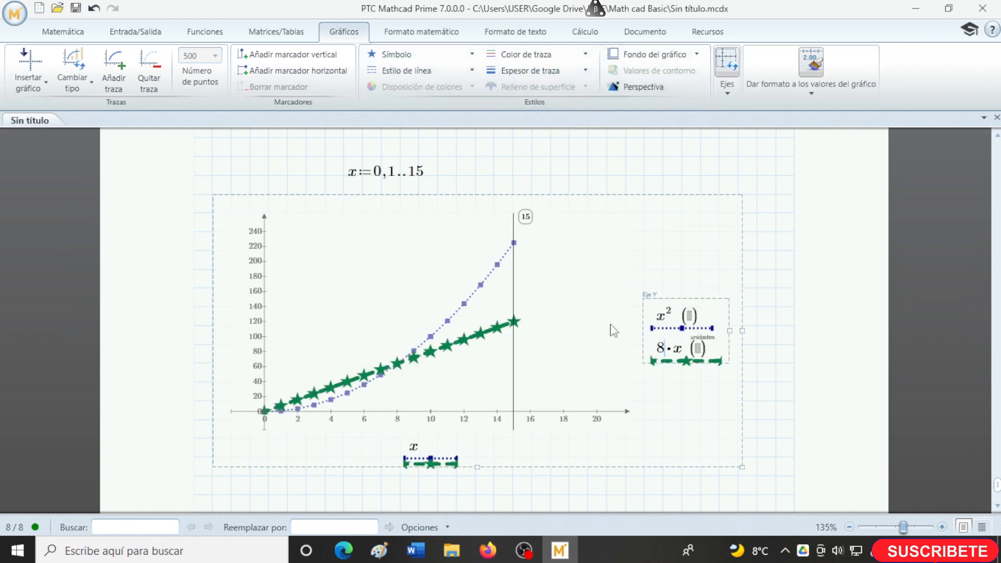
{"action": "left_click", "coordinate": [537, 71]}
{"action": "left_click", "coordinate": [516, 125]}
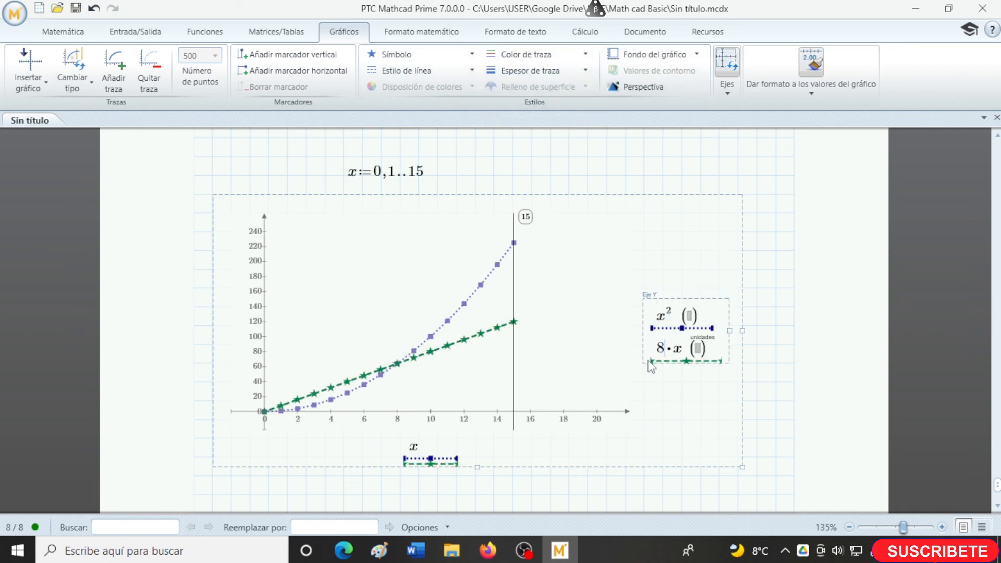
- Move the plot's vertical marker to about x = 4.18 and deselect the plot
{"action": "left_click_drag", "start_coordinate": [515, 221], "coordinate": [333, 304]}
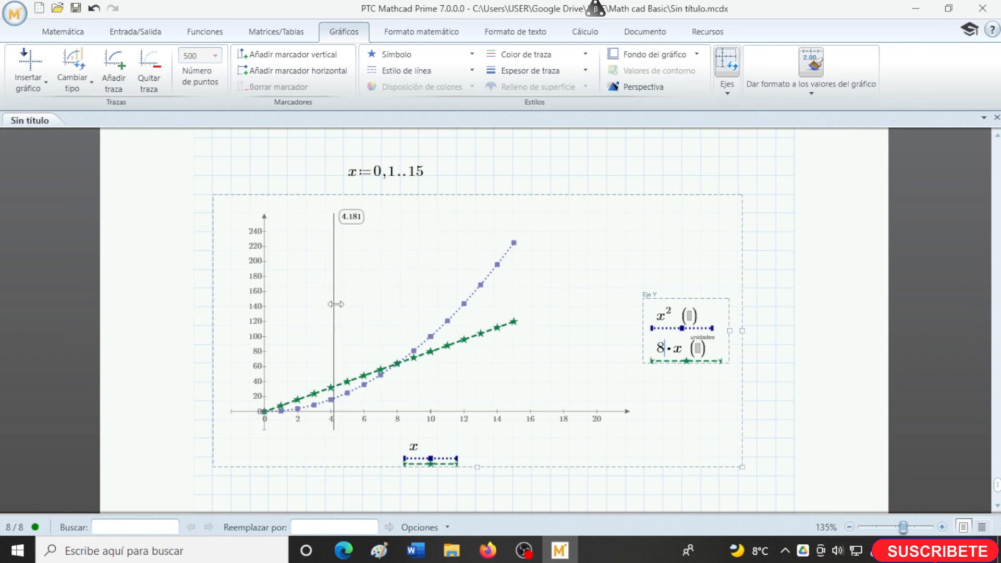
{"action": "left_click", "coordinate": [776, 444]}
{"action": "scroll", "coordinate": [770, 440], "scroll_direction": "down", "scroll_amount": 3}
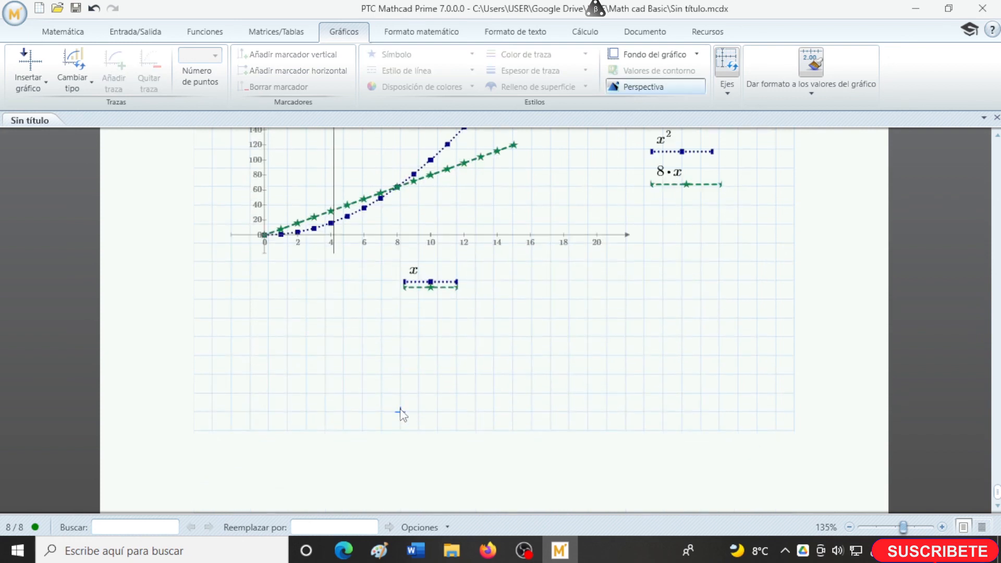
- Insert a polar plot on a new page below the XY plot of x^2 and 8·x
{"action": "key", "text": "Return"}
{"action": "key", "text": "Return"}
{"action": "key", "text": "Return"}
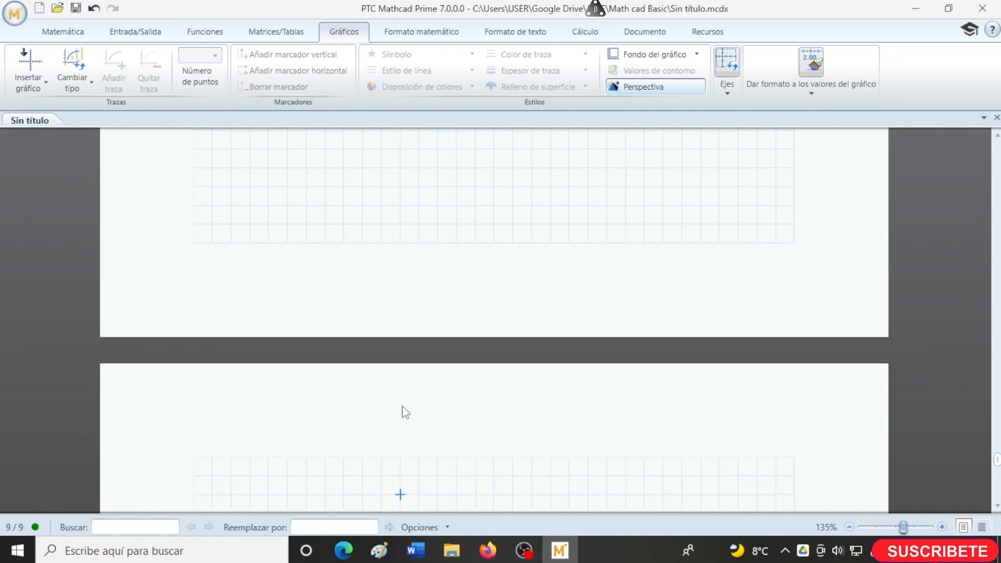
{"action": "scroll", "coordinate": [405, 413], "scroll_direction": "down", "scroll_amount": 4}
{"action": "left_click", "coordinate": [306, 231]}
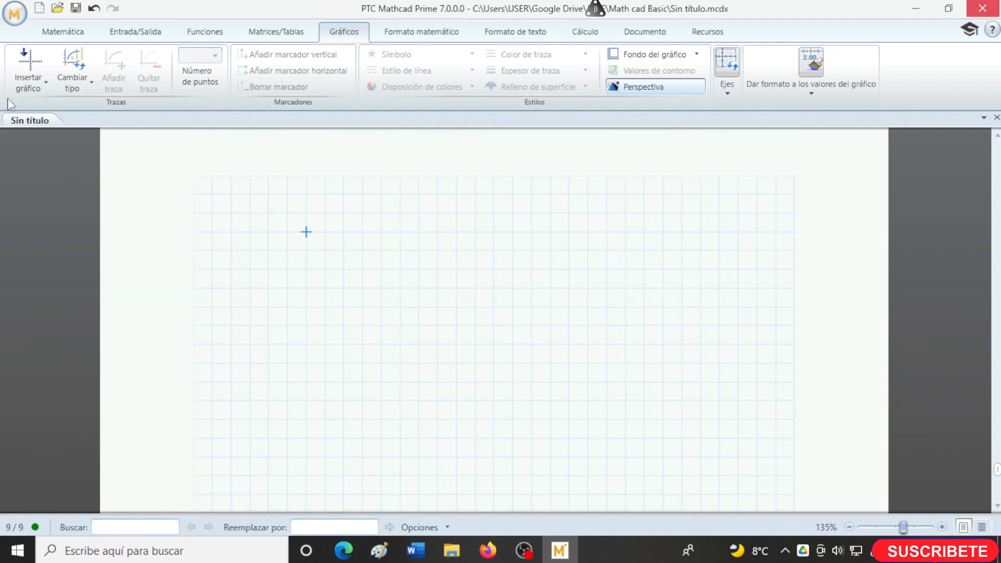
{"action": "left_click", "coordinate": [32, 86]}
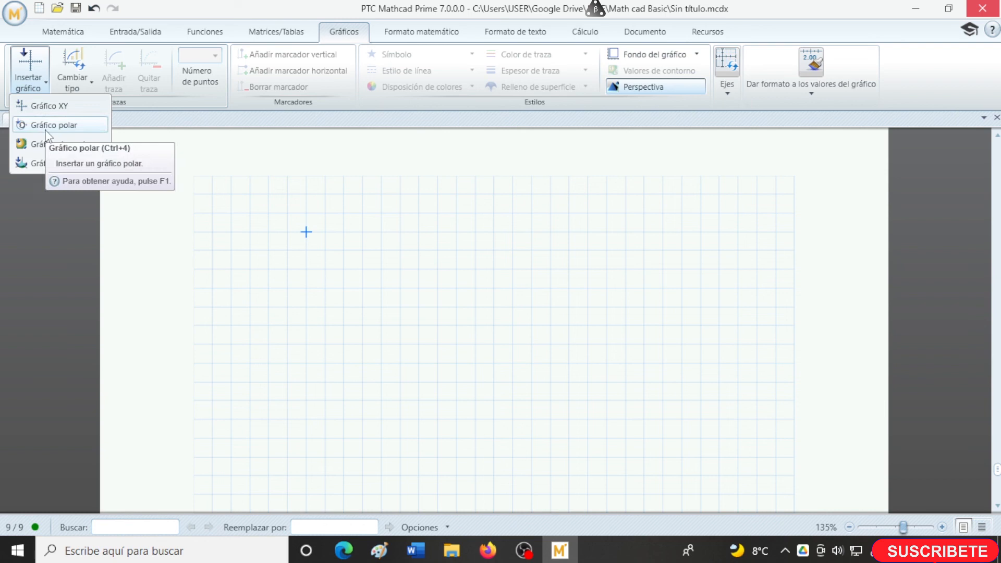
{"action": "left_click", "coordinate": [46, 131]}
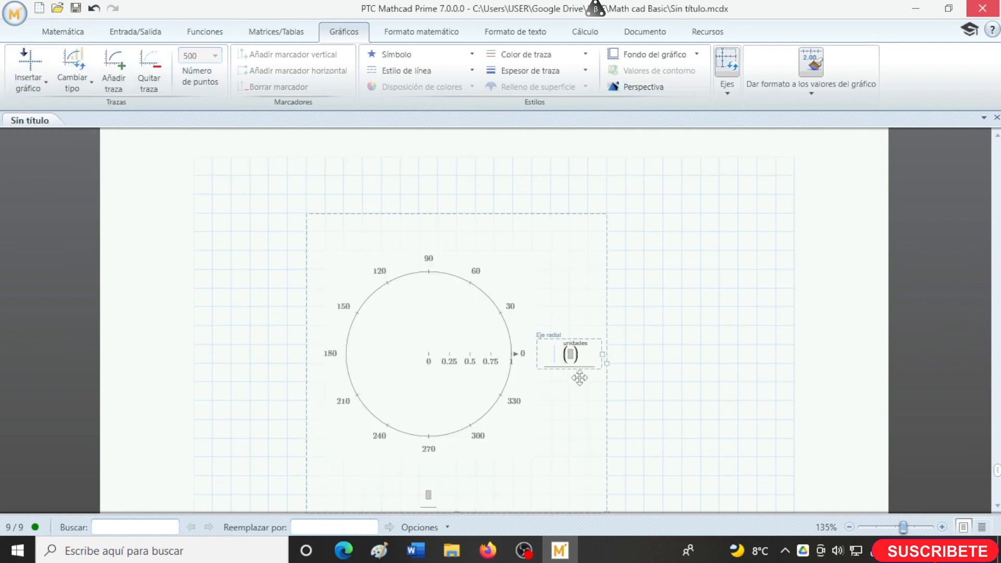
- Enter cos(θ) as the radial axis expression of the polar plot, using the lowercase Greek theta symbol
{"action": "type", "text": "cos"}
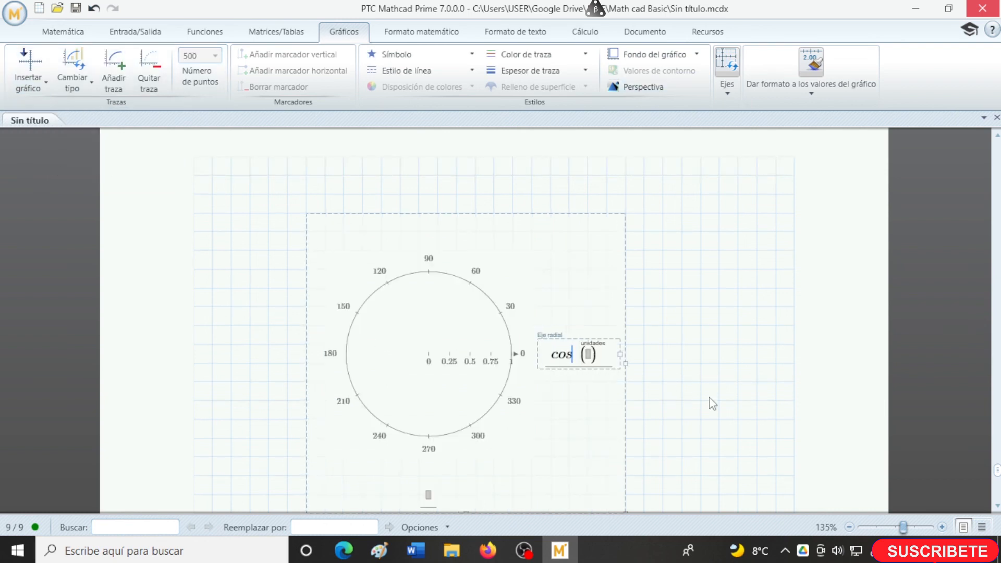
{"action": "type", "text": "("}
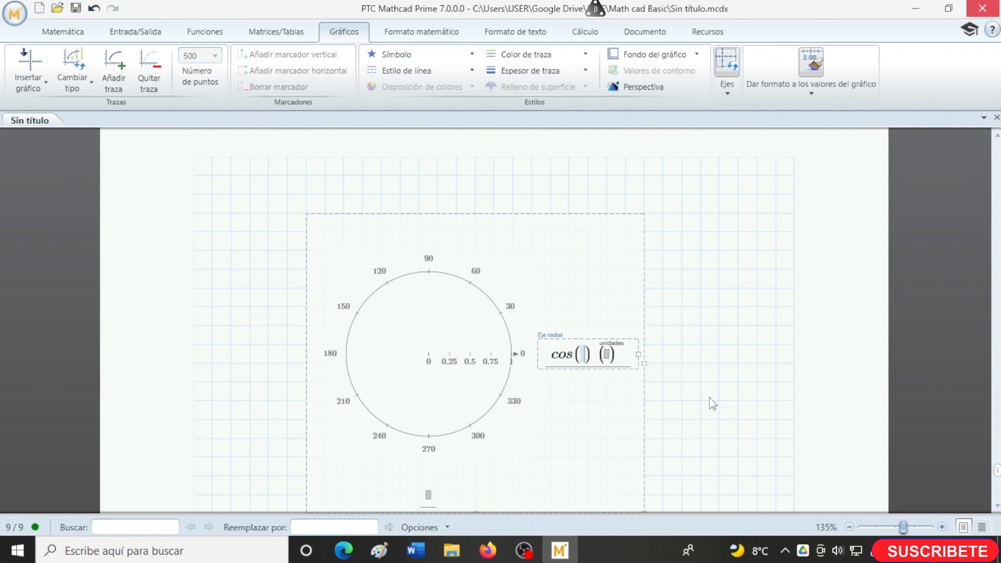
{"action": "left_click", "coordinate": [63, 31]}
{"action": "left_click", "coordinate": [343, 82]}
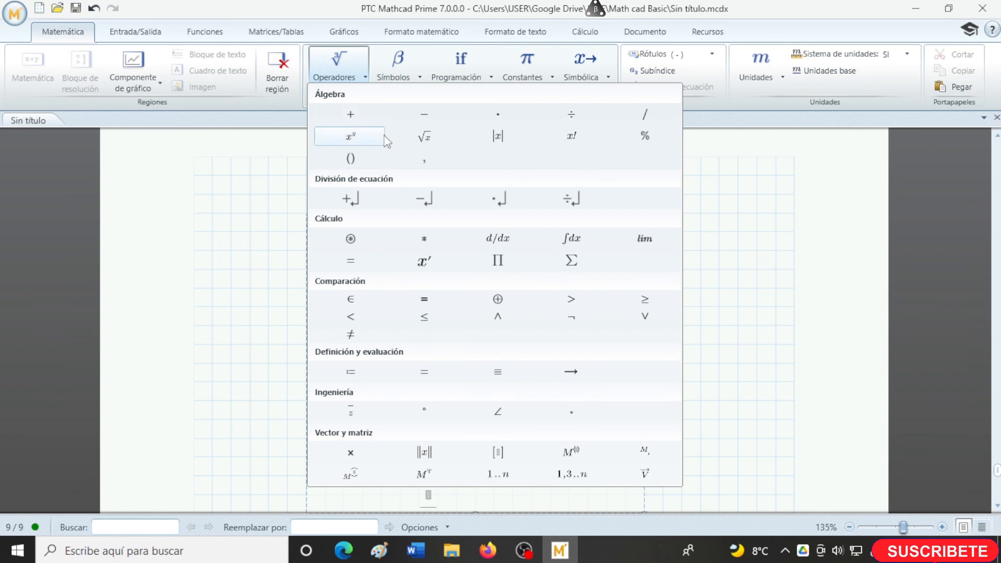
{"action": "left_click", "coordinate": [420, 74]}
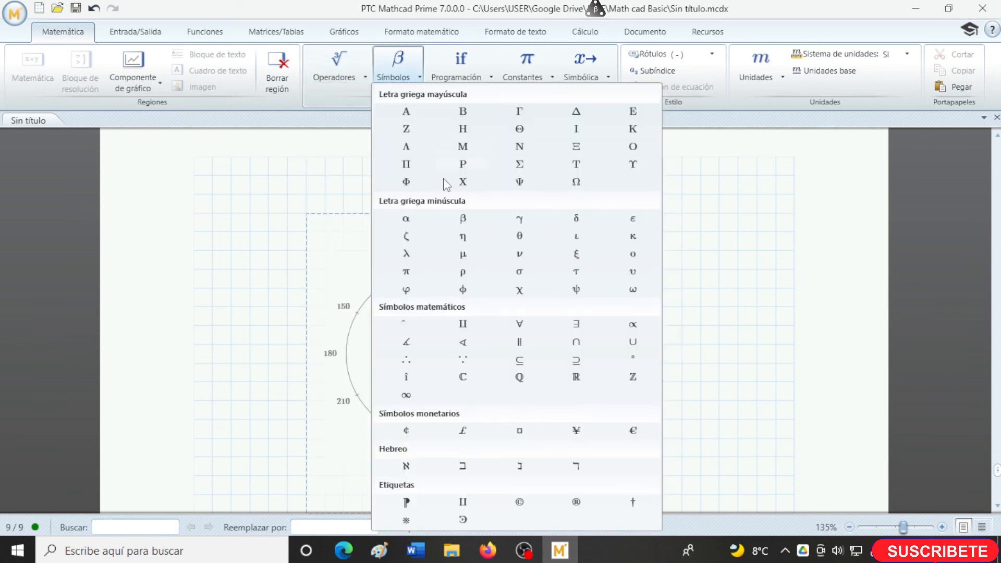
{"action": "left_click", "coordinate": [519, 236]}
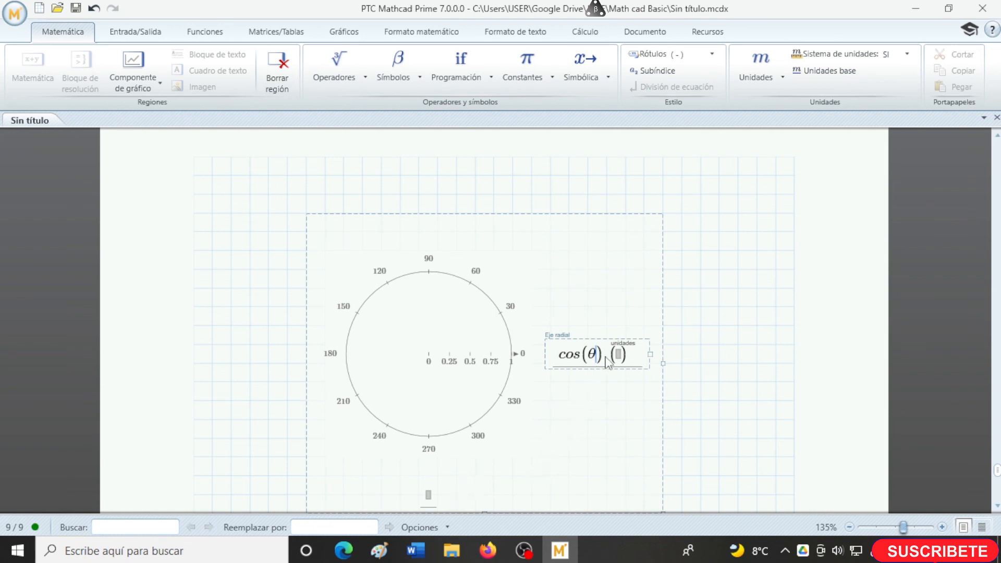
- Enter θ as the polar plot's angular axis variable and leave the plot region to draw the curve
{"action": "left_click", "coordinate": [430, 497]}
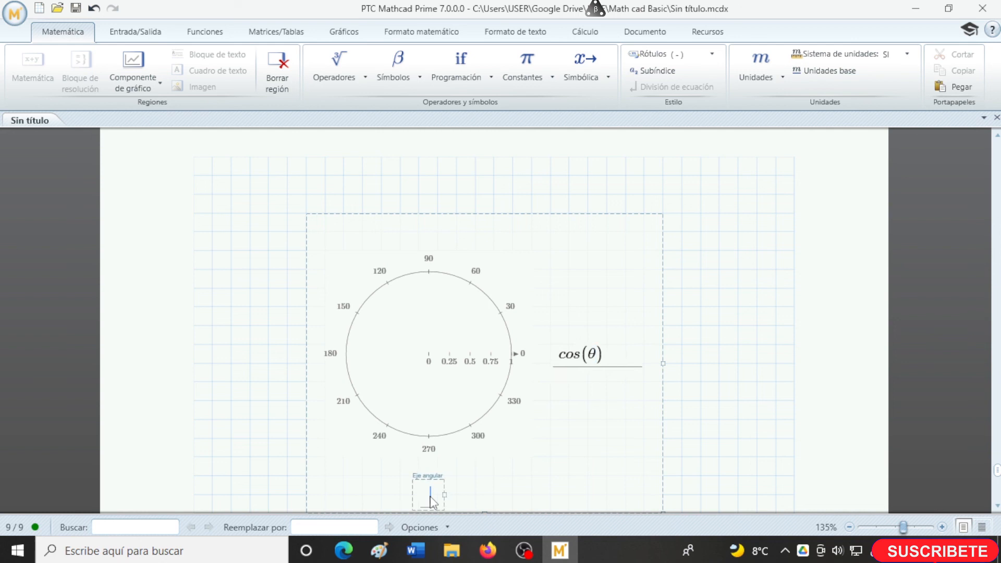
{"action": "type", "text": "q"}
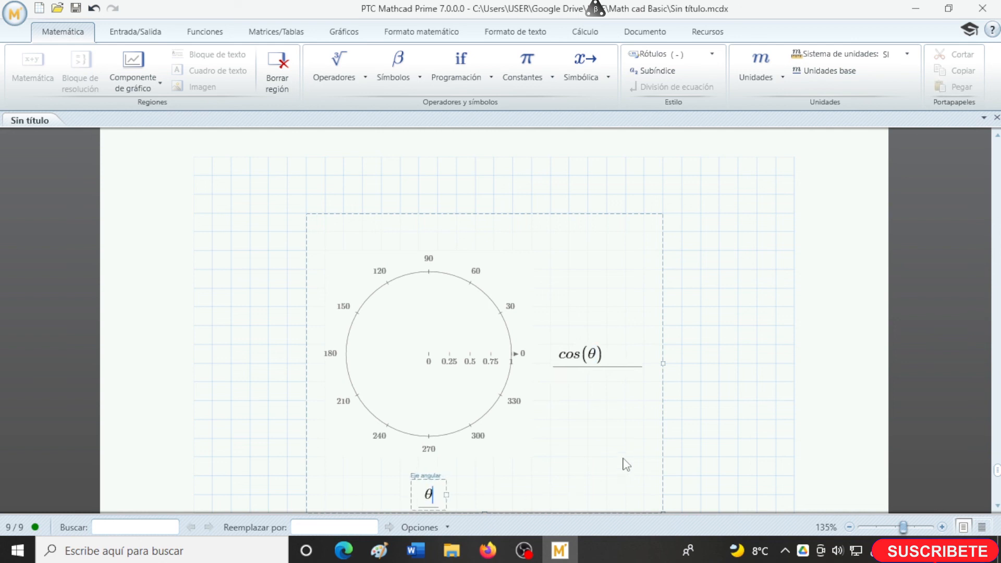
{"action": "left_click", "coordinate": [715, 411]}
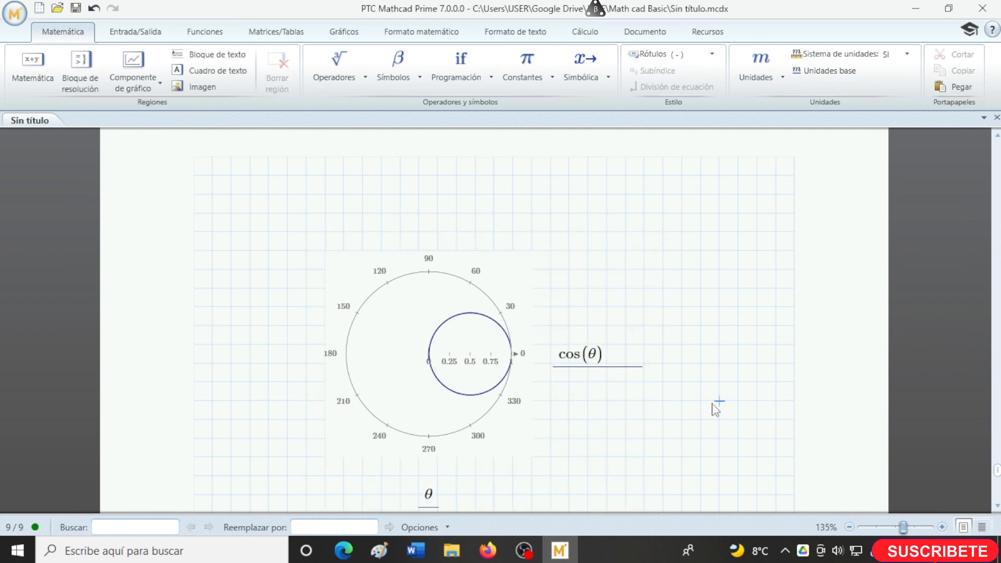
- Change the polar plot's radial expression to cos(θ)+1 and deselect the plot
{"action": "left_click", "coordinate": [604, 359]}
{"action": "type", "text": "+1"}
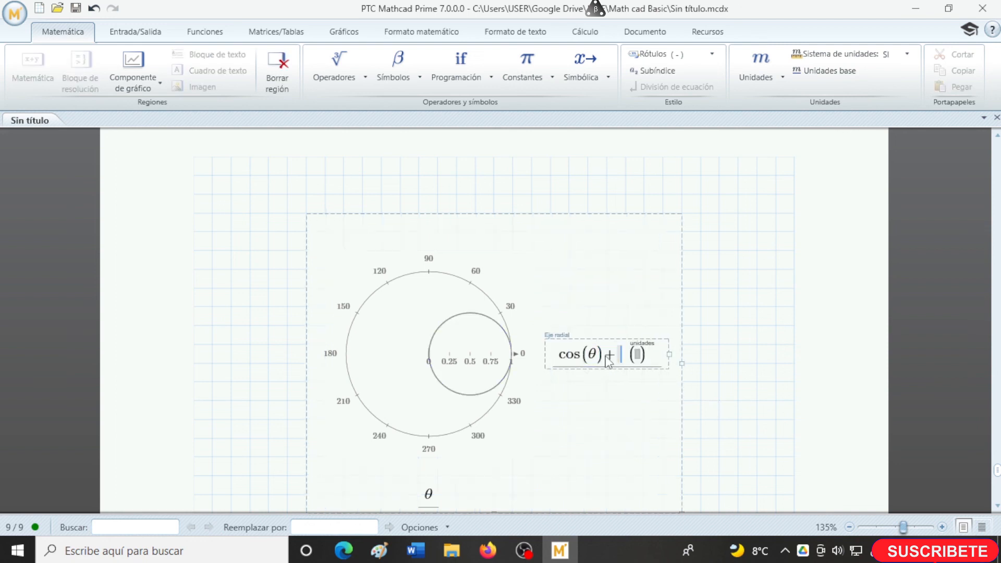
{"action": "left_click", "coordinate": [704, 392]}
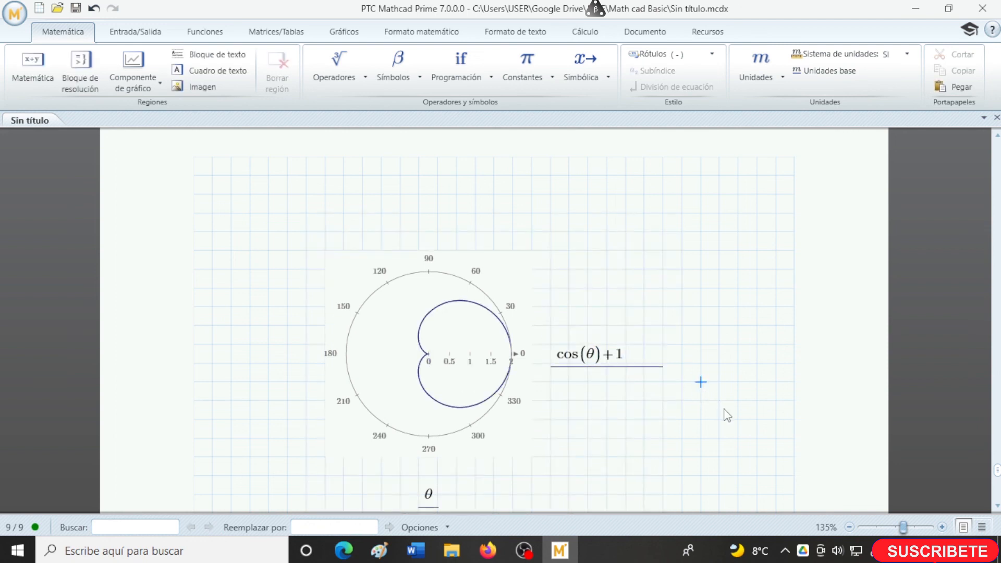
- Review the worksheet's sections from the polar plot back up to the start of the first page
{"action": "scroll", "coordinate": [735, 409], "scroll_direction": "up", "scroll_amount": 10}
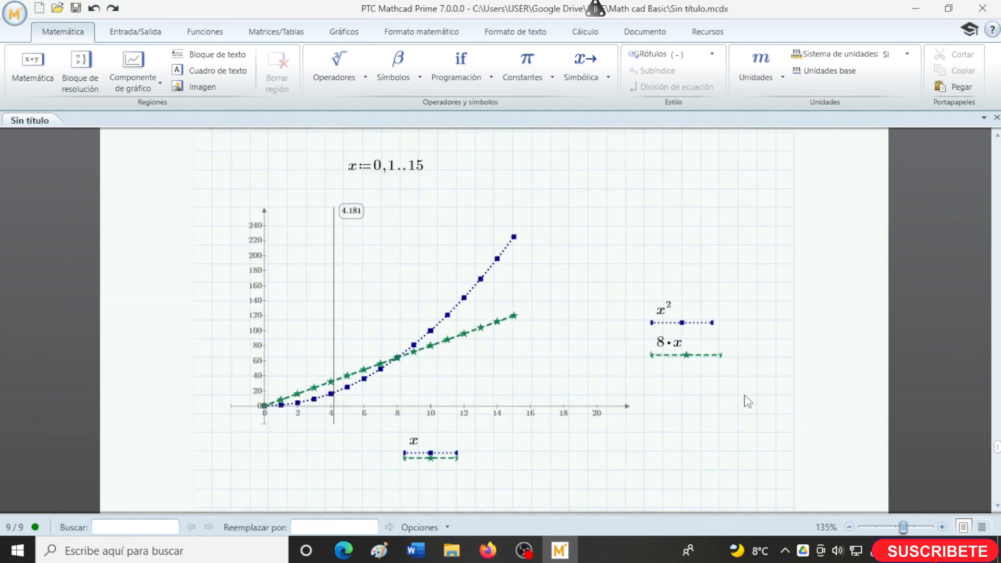
{"action": "scroll", "coordinate": [748, 400], "scroll_direction": "up", "scroll_amount": 10}
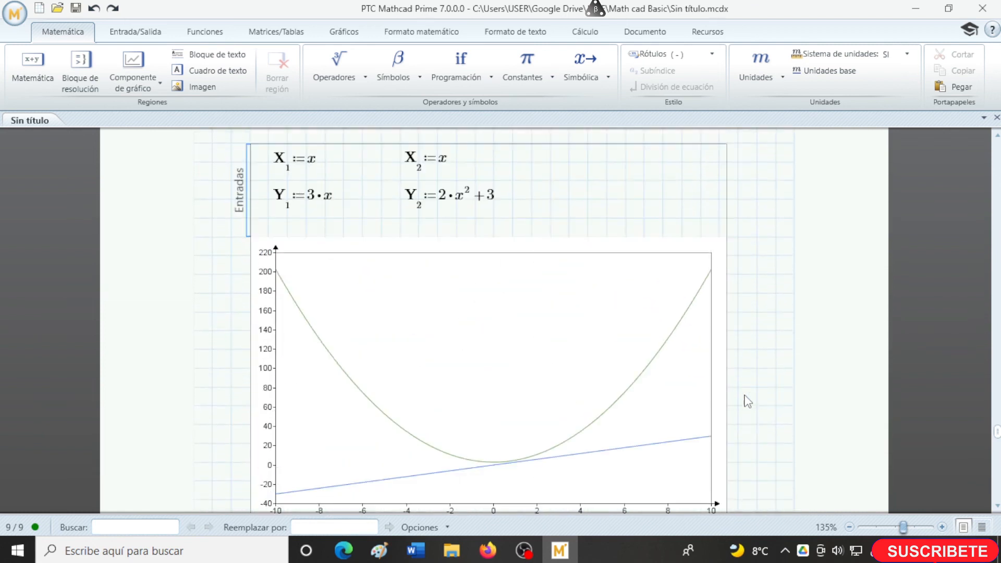
{"action": "scroll", "coordinate": [747, 400], "scroll_direction": "up", "scroll_amount": 10}
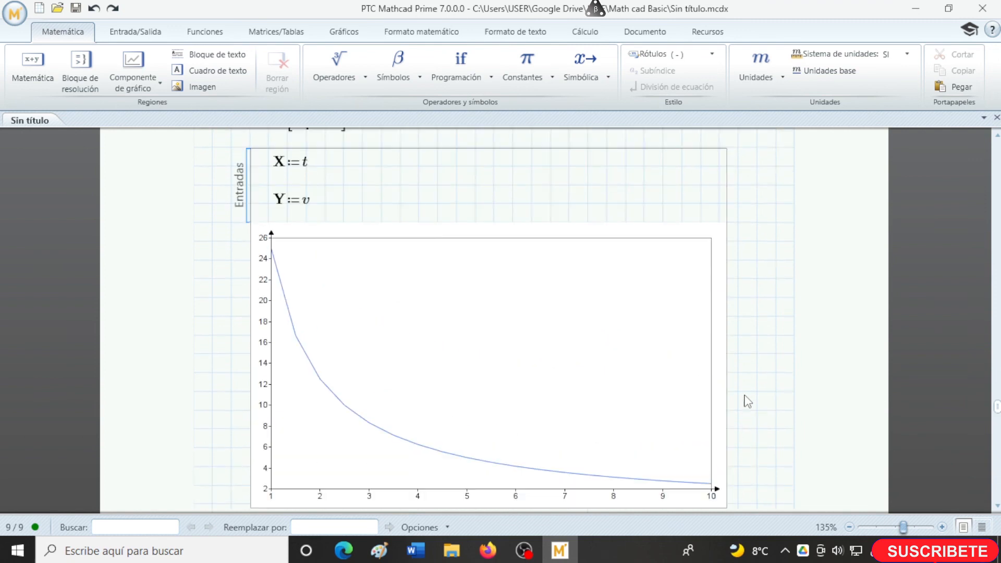
{"action": "scroll", "coordinate": [748, 400], "scroll_direction": "up", "scroll_amount": 12}
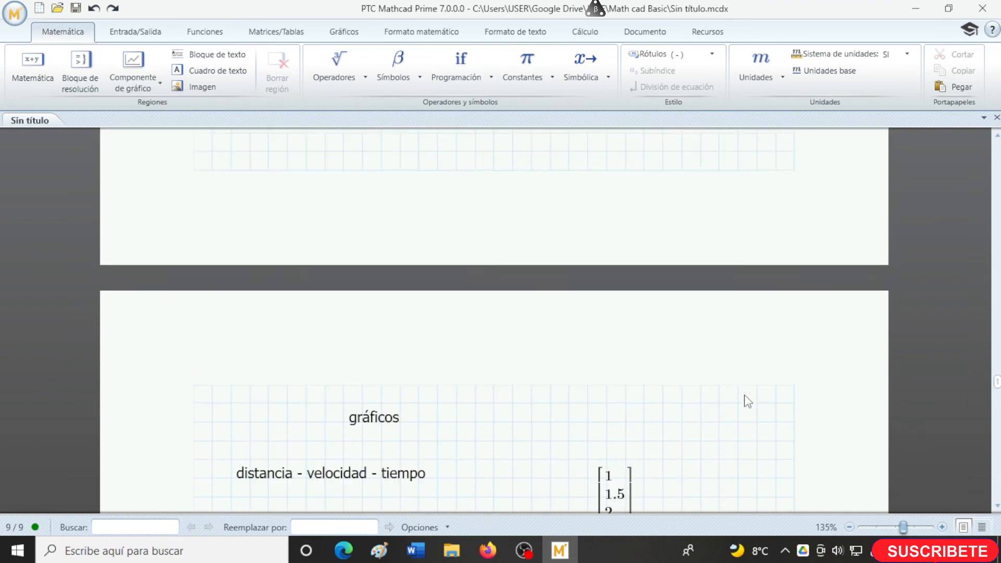
{"action": "scroll", "coordinate": [748, 400], "scroll_direction": "up", "scroll_amount": 12}
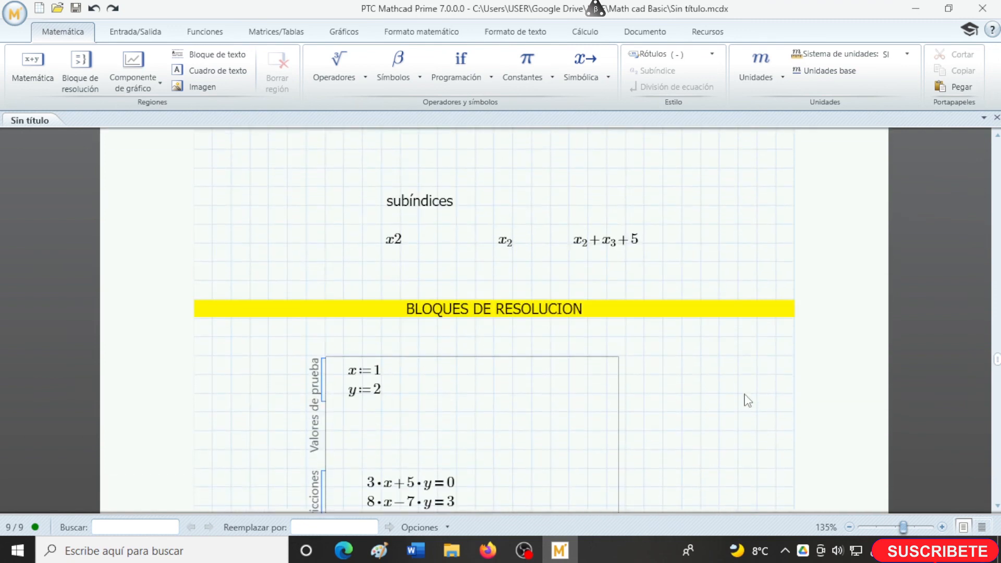
{"action": "scroll", "coordinate": [747, 400], "scroll_direction": "up", "scroll_amount": 12}
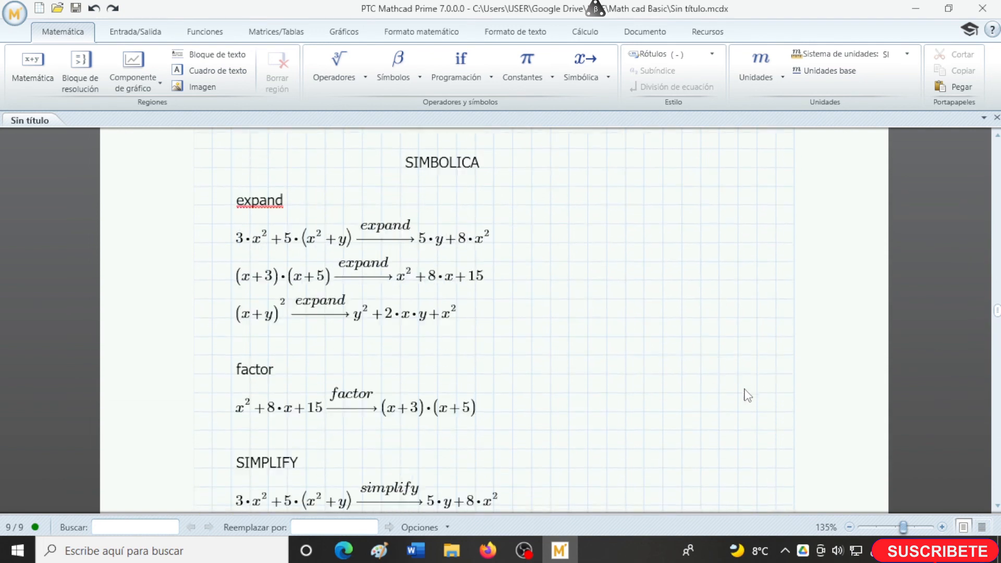
{"action": "scroll", "coordinate": [748, 395], "scroll_direction": "up", "scroll_amount": 12}
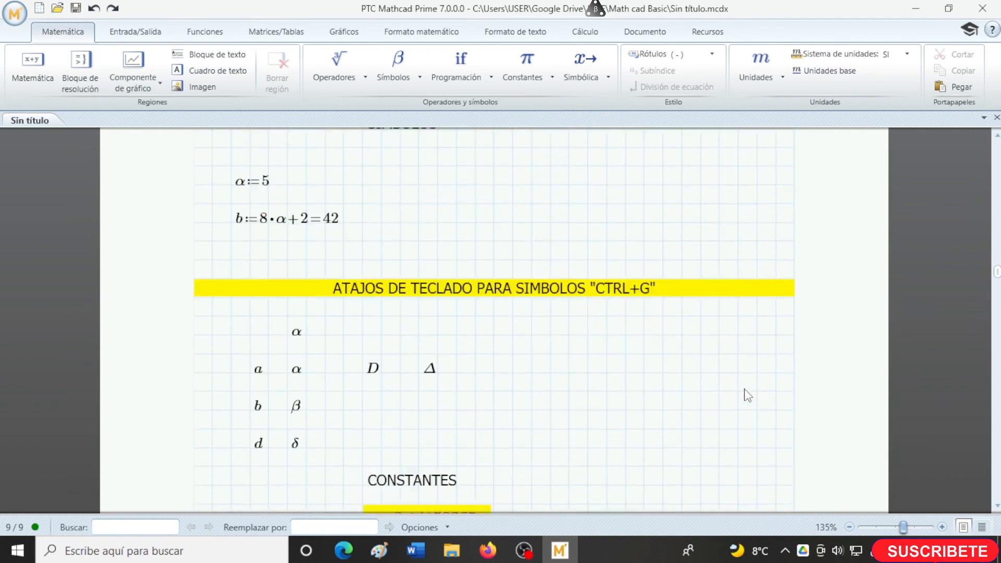
{"action": "scroll", "coordinate": [748, 395], "scroll_direction": "up", "scroll_amount": 12}
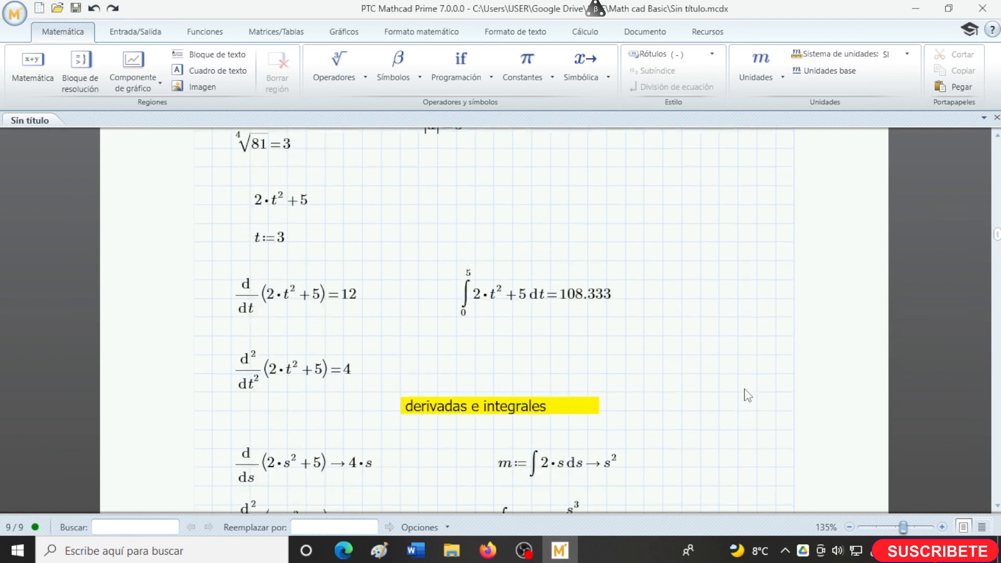
{"action": "scroll", "coordinate": [748, 395], "scroll_direction": "up", "scroll_amount": 12}
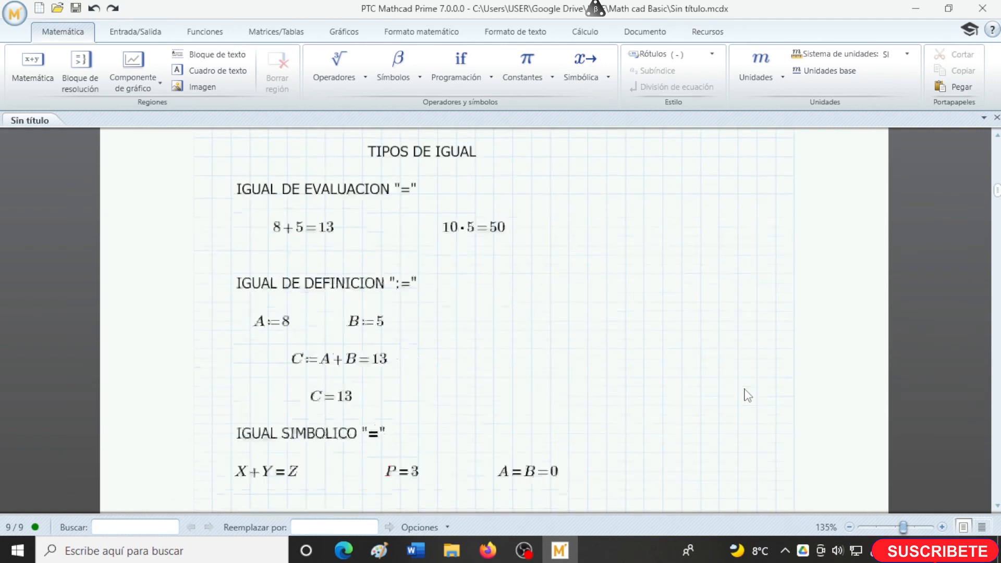
{"action": "scroll", "coordinate": [748, 395], "scroll_direction": "up", "scroll_amount": 15}
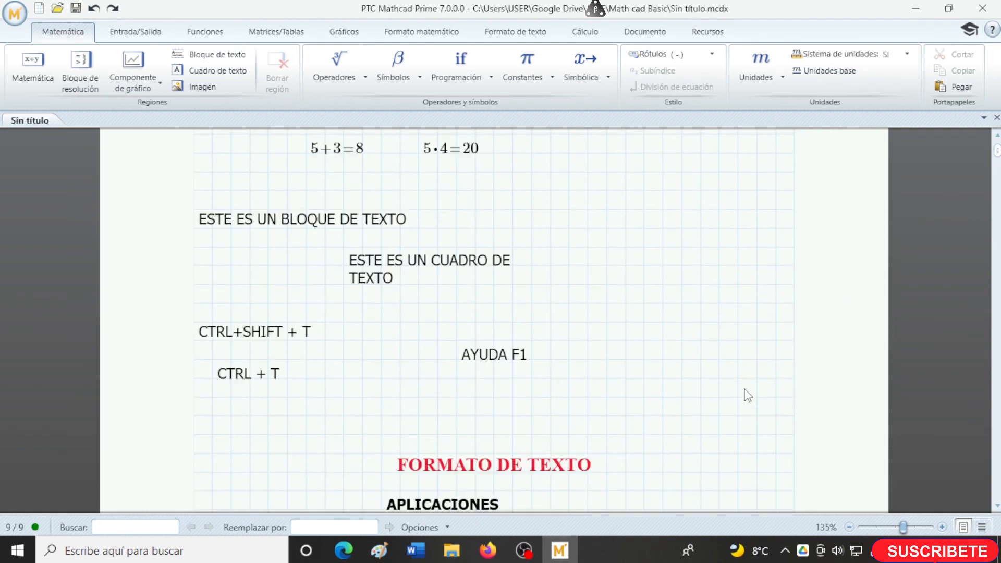
{"action": "scroll", "coordinate": [296, 242], "scroll_direction": "up", "scroll_amount": 1}
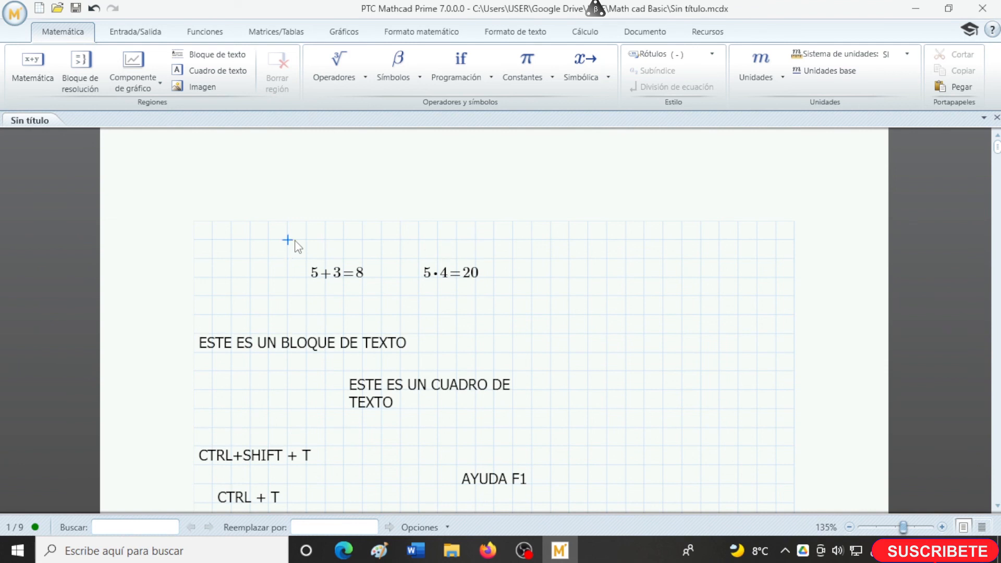
{"action": "scroll", "coordinate": [296, 242], "scroll_direction": "up", "scroll_amount": 1}
- Add a text block reading "TUTORIAL PTC MATH CAD" above the first calculations on page one and centre its text
{"action": "key", "text": "ctrl+shift+t"}
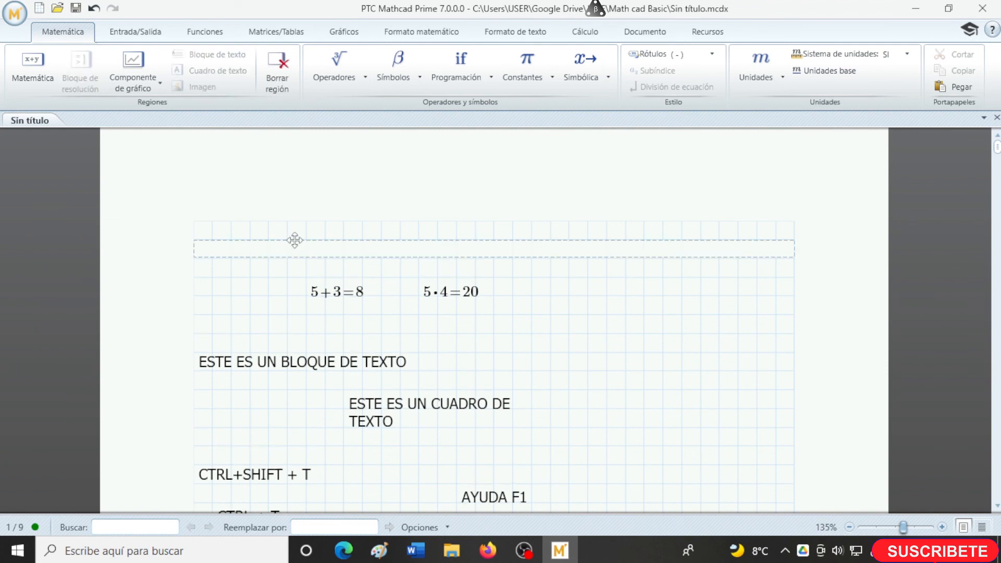
{"action": "type", "text": "TUTORIAL PTC MATH CAD"}
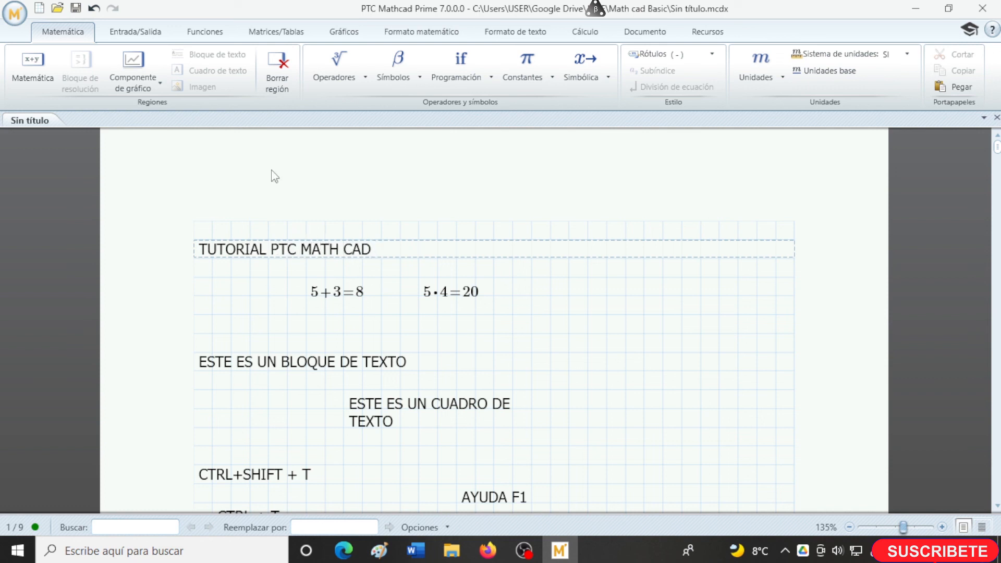
{"action": "left_click", "coordinate": [515, 32]}
{"action": "left_click", "coordinate": [218, 78]}
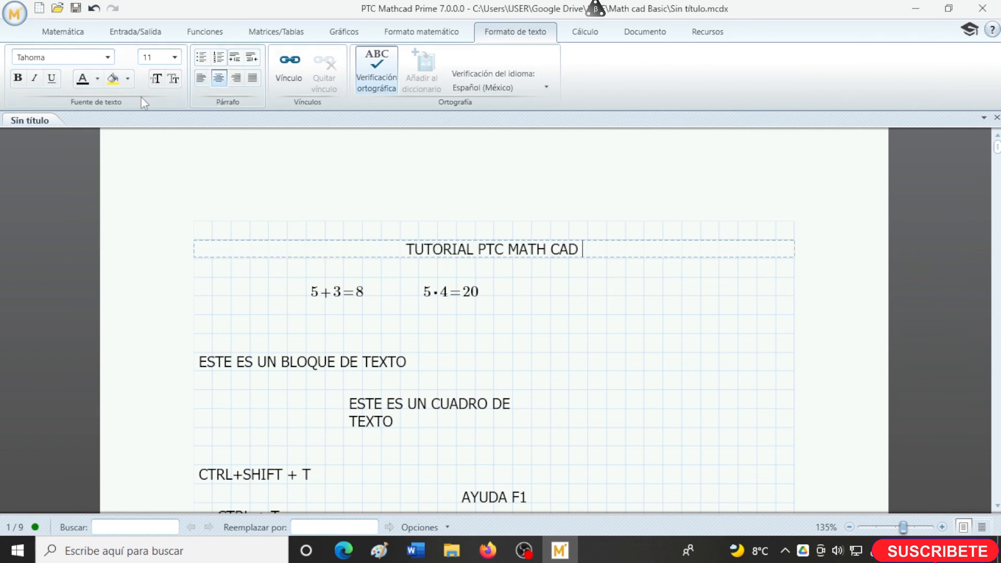
- Highlight the "TUTORIAL PTC MATH CAD" title block in yellow and make its font slightly larger
{"action": "left_click", "coordinate": [243, 237]}
{"action": "left_click", "coordinate": [112, 78]}
{"action": "left_click", "coordinate": [174, 57]}
{"action": "left_click", "coordinate": [156, 133]}
{"action": "left_click", "coordinate": [660, 306]}
- Set the text colour of the "TUTORIAL PTC MATH CAD" title to red and deselect it
{"action": "double_click", "coordinate": [581, 256]}
{"action": "left_click", "coordinate": [574, 261]}
{"action": "left_click", "coordinate": [97, 78]}
{"action": "left_click", "coordinate": [101, 99]}
{"action": "left_click", "coordinate": [593, 301]}
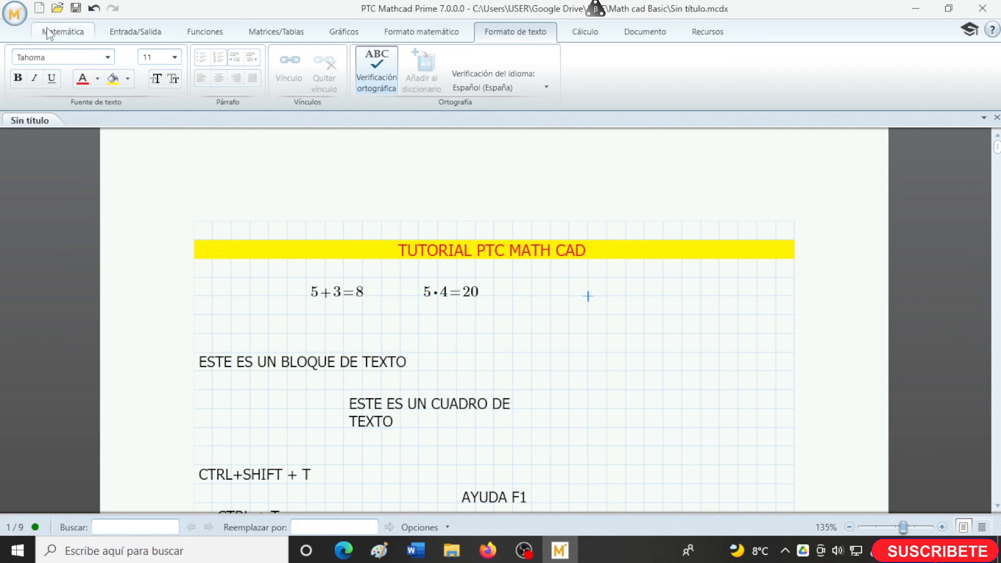
- Save the worksheet in PDF format as "Sin título.pdf" in the Math cad Basic folder and look over the exported document
{"action": "left_click", "coordinate": [15, 14]}
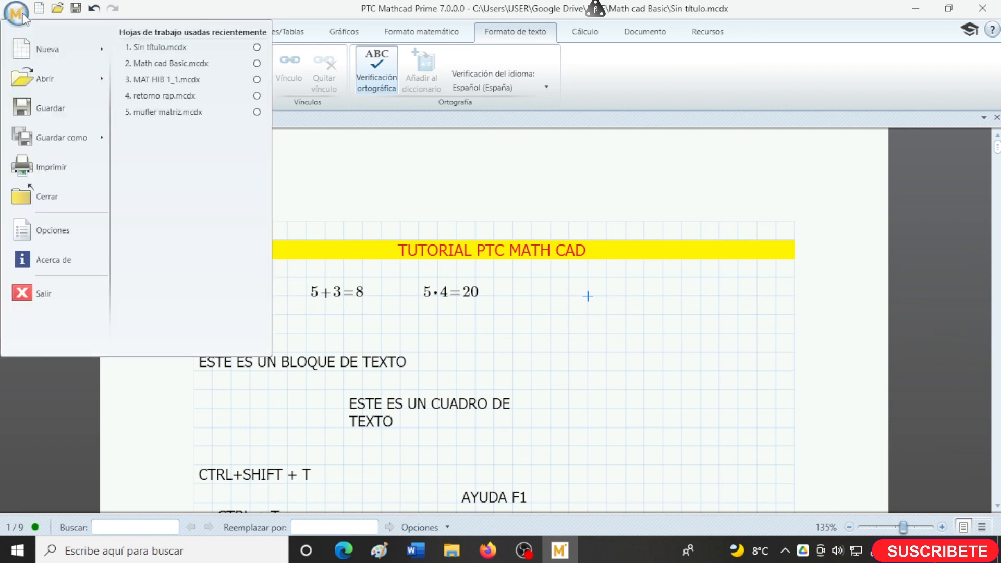
{"action": "mouse_move", "coordinate": [52, 137]}
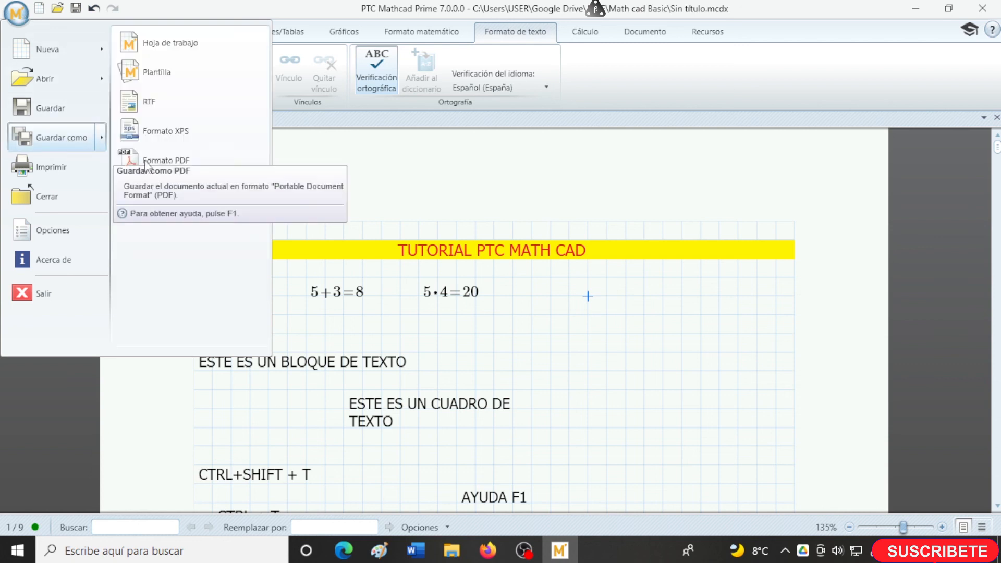
{"action": "left_click", "coordinate": [181, 162]}
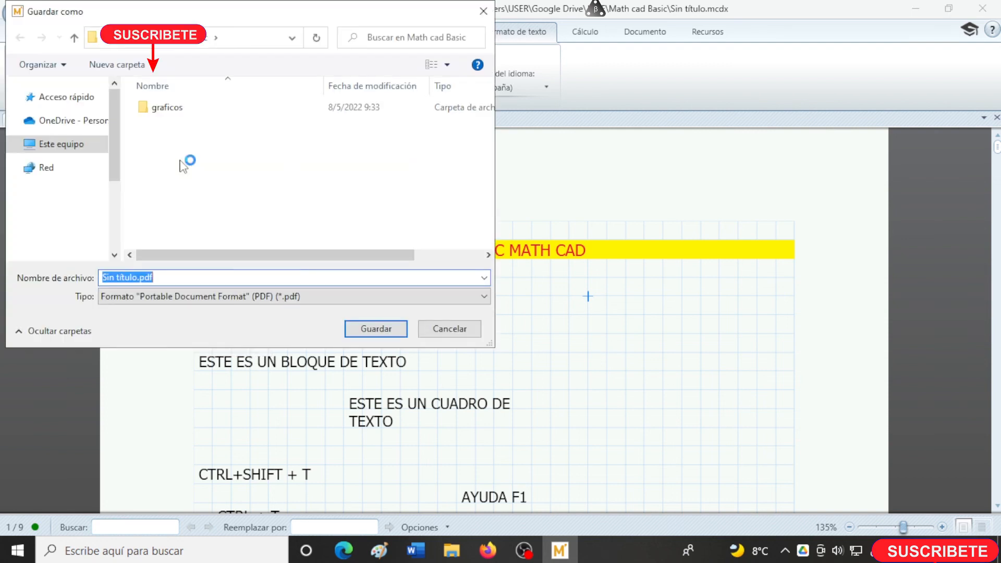
{"action": "left_click", "coordinate": [388, 329]}
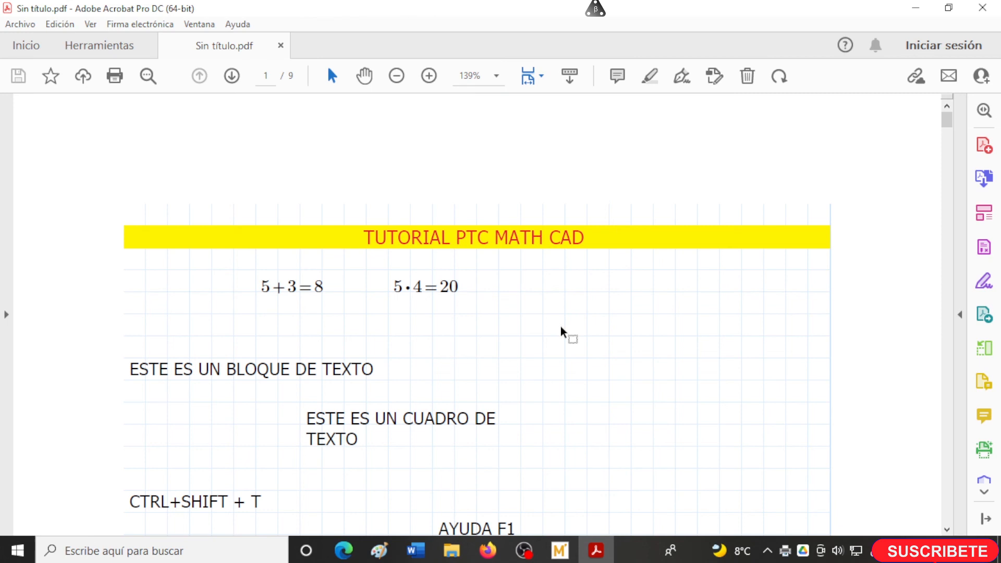
{"action": "scroll", "coordinate": [562, 328], "scroll_direction": "down", "scroll_amount": 5}
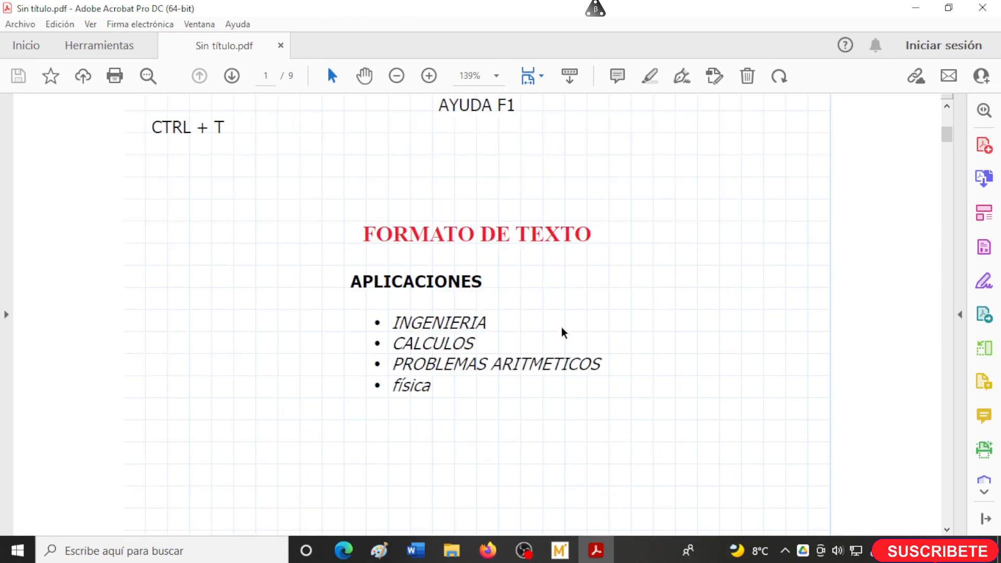